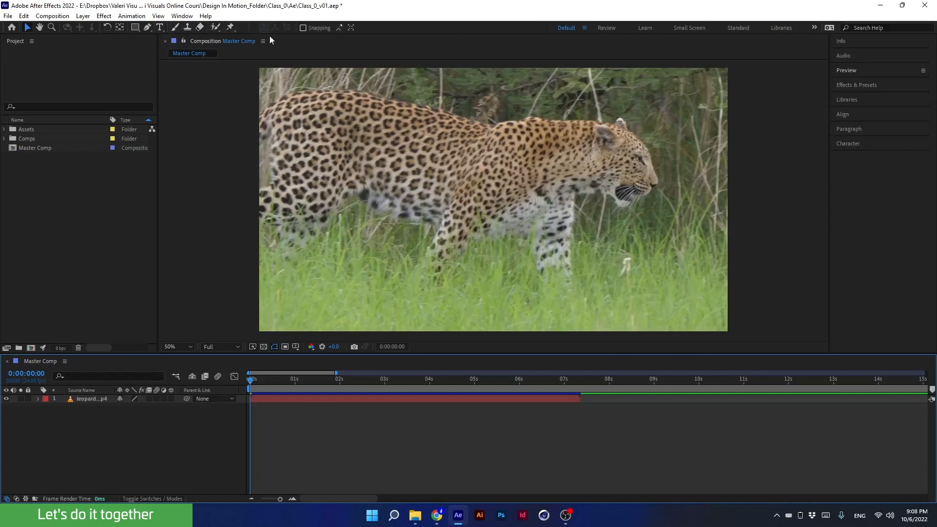
pyautogui.hotkey('alt', 'Tab')
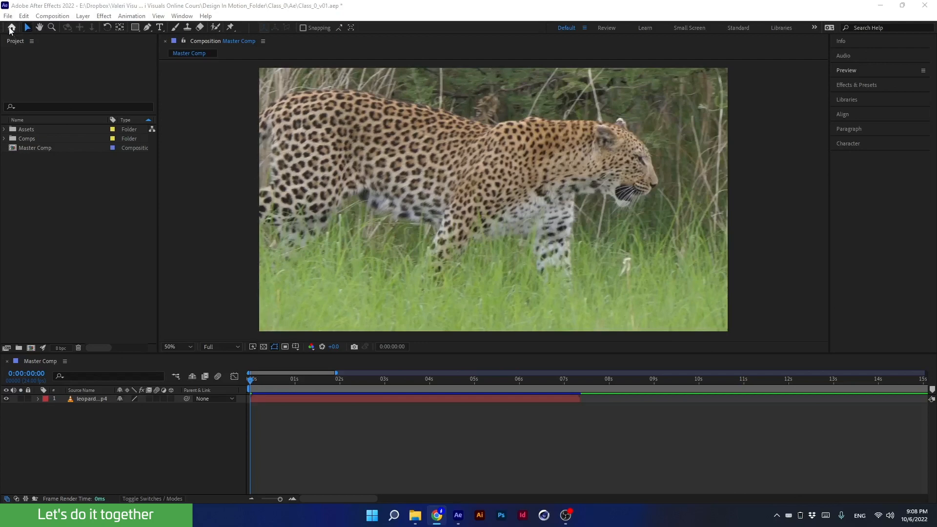
pyautogui.hotkey('alt', 'Tab')
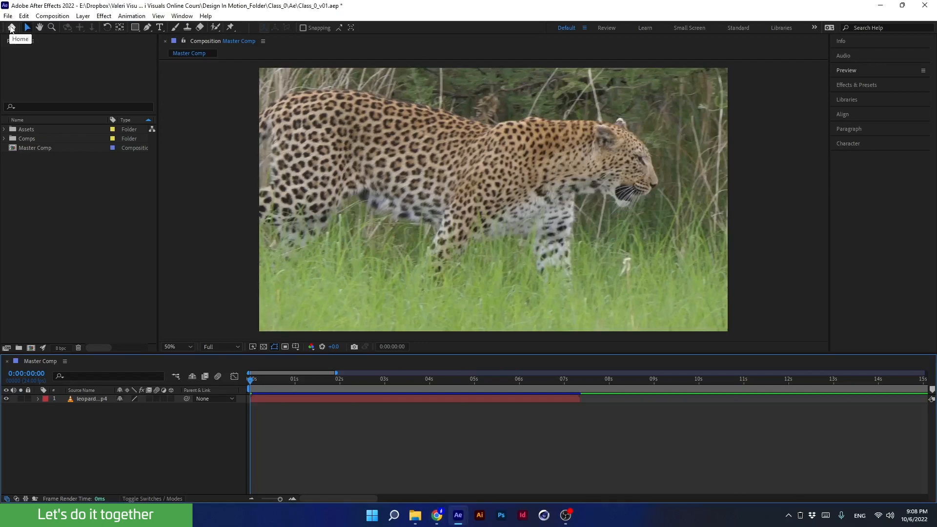
# - Open the Home start screen, enlarge its window, and browse the recent projects list before closing it
pyautogui.click(12, 27)
pyautogui.moveTo(4, 27); pyautogui.dragTo(293, 108)
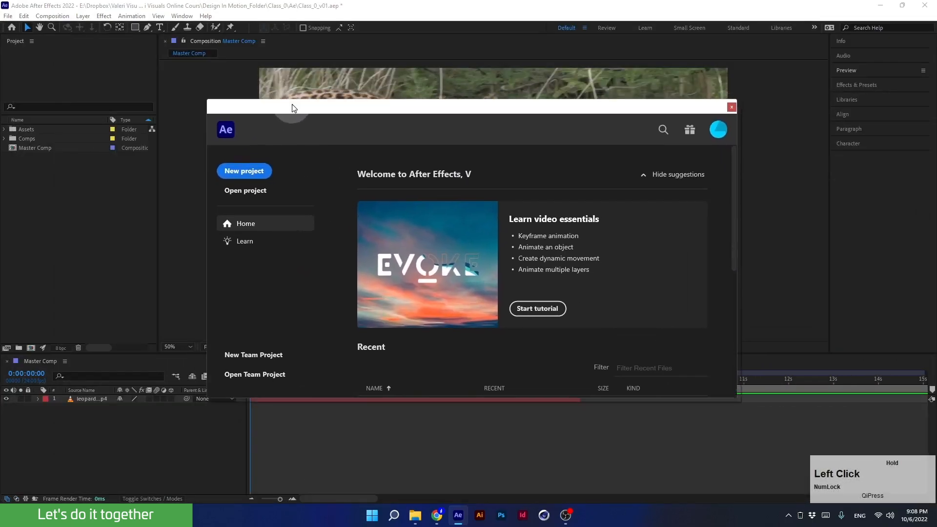
pyautogui.moveTo(737, 398); pyautogui.dragTo(780, 441)
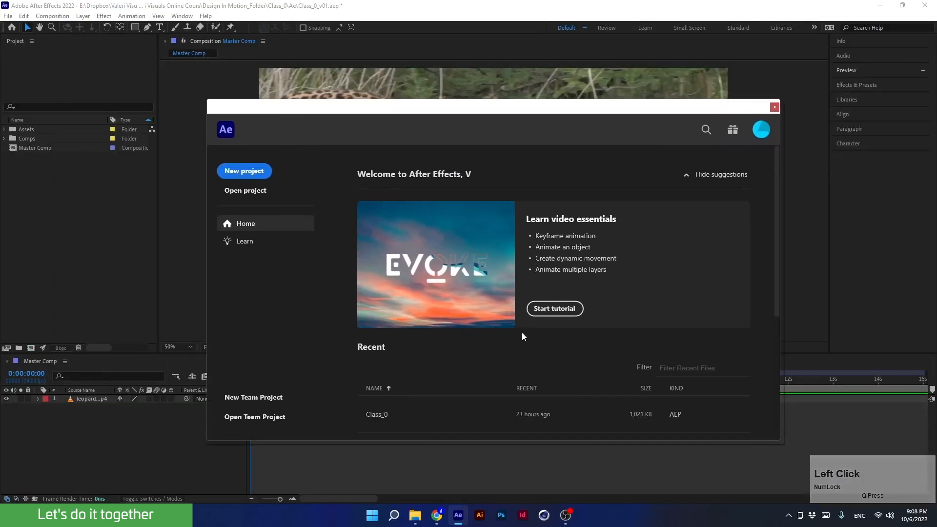
pyautogui.scroll(-2, 519, 310)
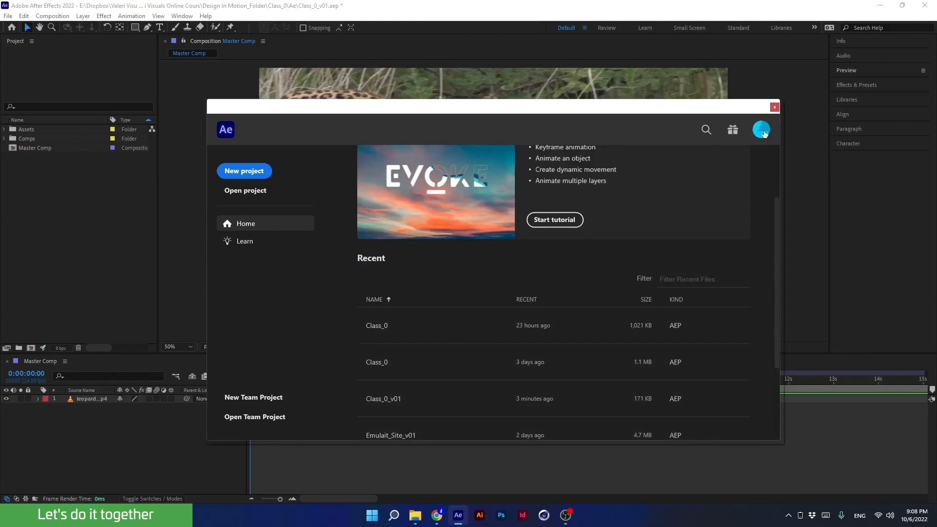
pyautogui.scroll(2, 556, 341)
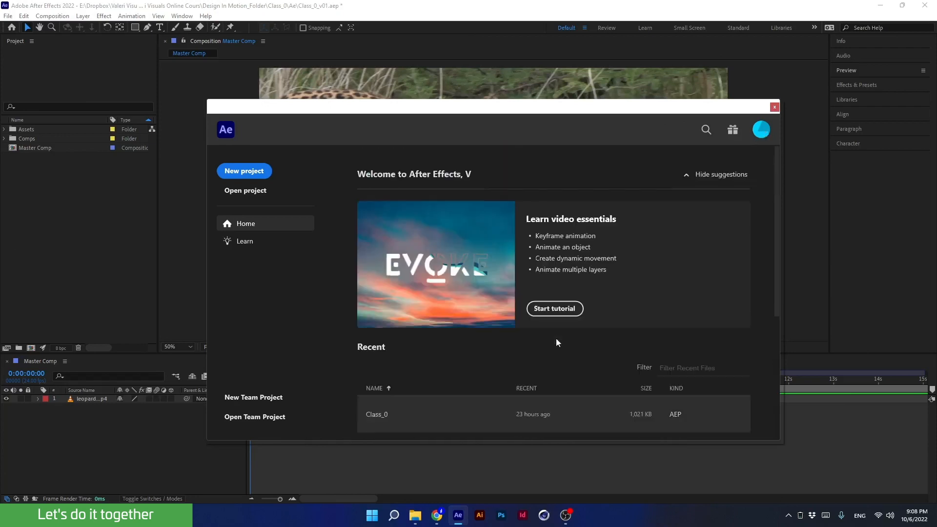
pyautogui.click(775, 107)
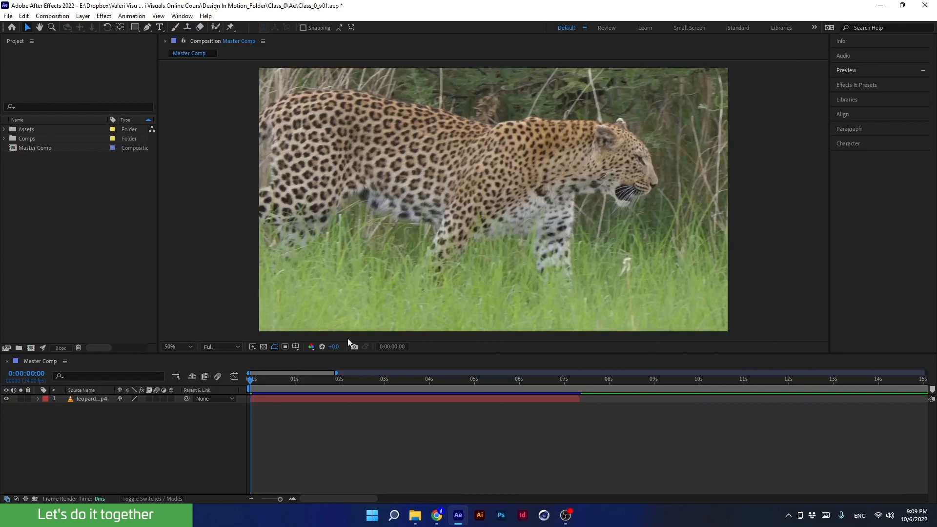
pyautogui.click(334, 399)
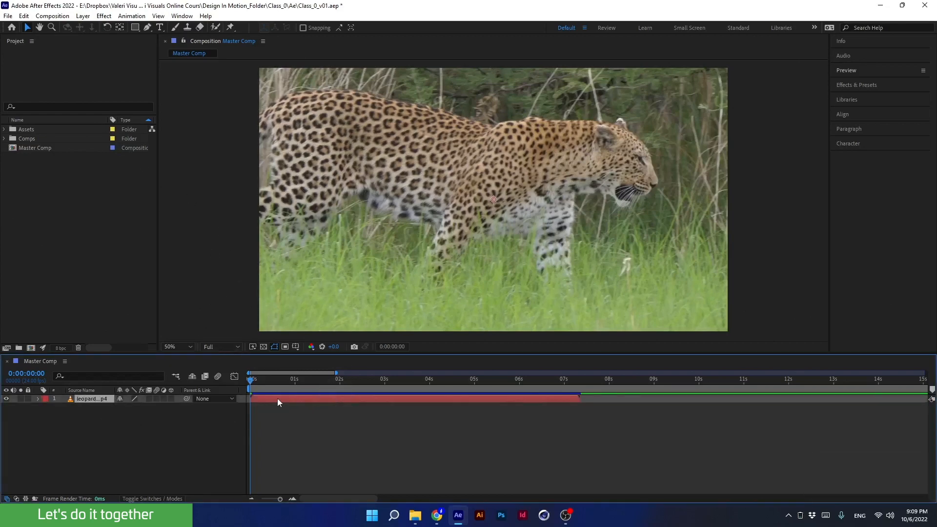
pyautogui.moveTo(278, 398); pyautogui.dragTo(297, 396)
pyautogui.hotkey('ctrl', 'z')
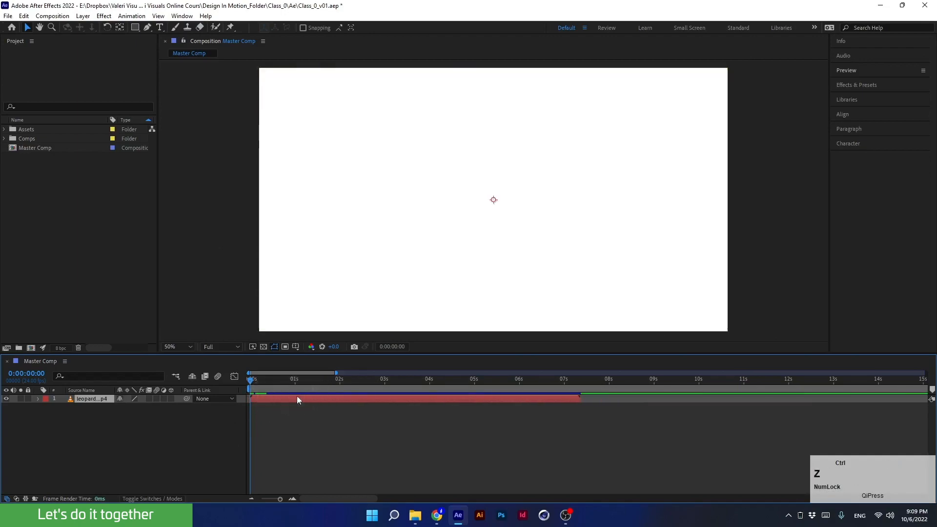
pyautogui.moveTo(352, 168); pyautogui.dragTo(394, 163)
pyautogui.hotkey('ctrl', 'z')
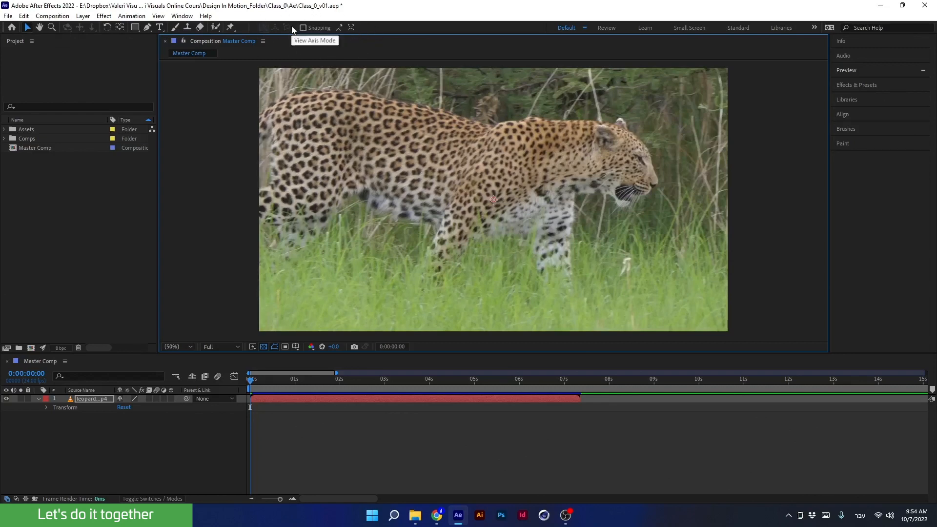
# - Try out the toolbar tools one by one and return to the Selection tool
pyautogui.click(91, 393)
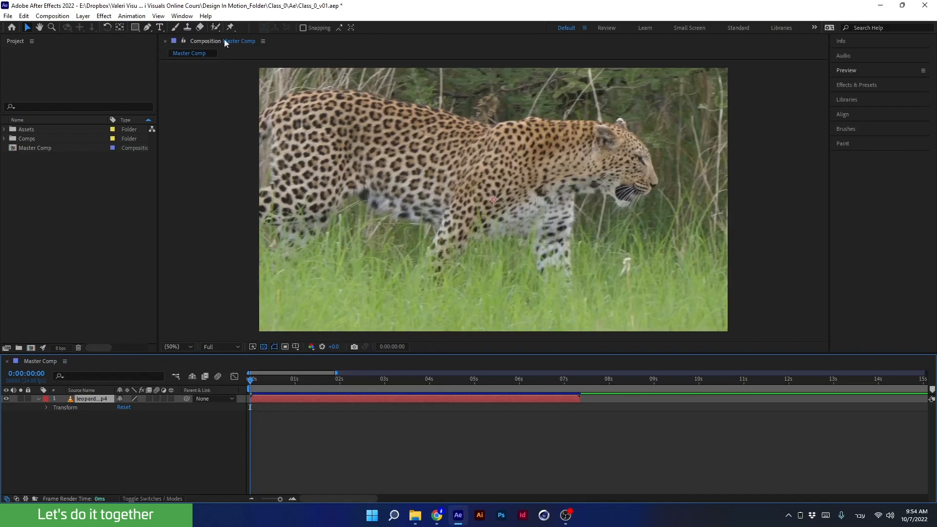
pyautogui.click(230, 26)
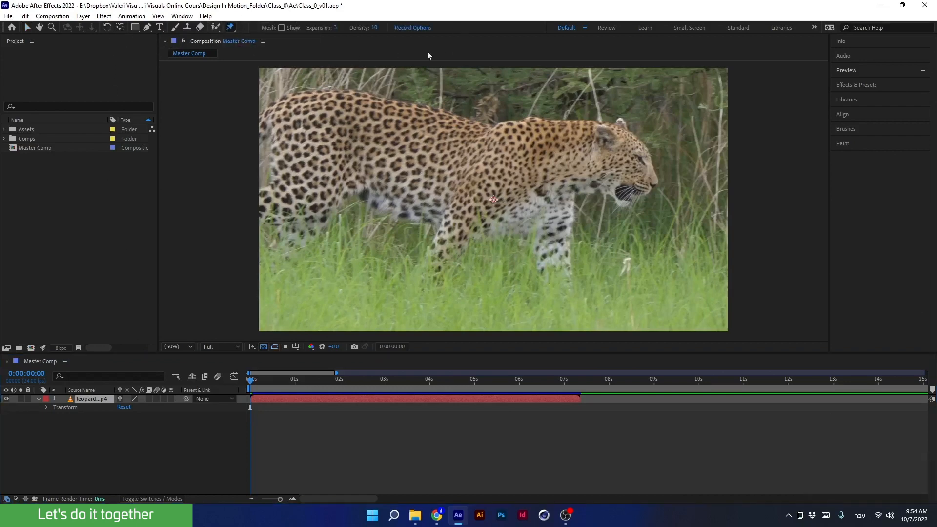
pyautogui.click(200, 27)
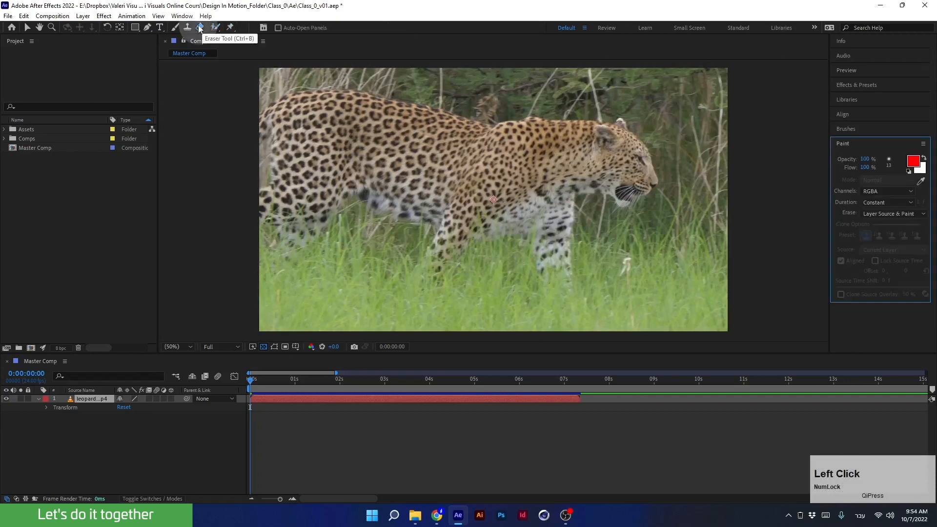
pyautogui.click(186, 28)
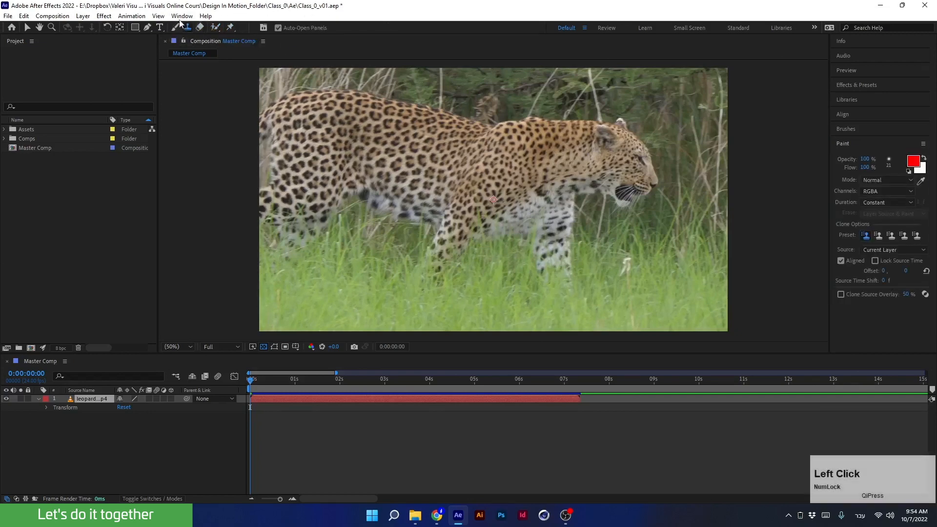
pyautogui.click(159, 28)
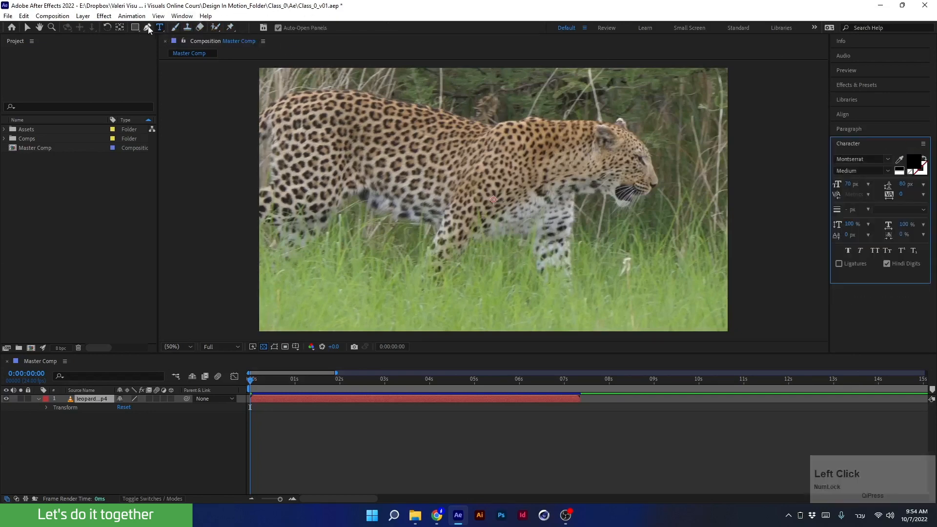
pyautogui.click(147, 28)
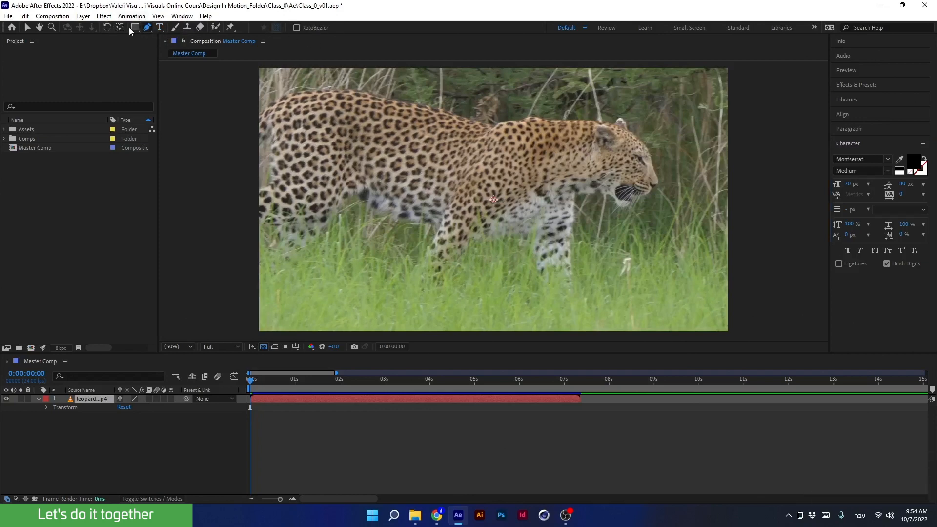
pyautogui.click(132, 28)
pyautogui.click(28, 30)
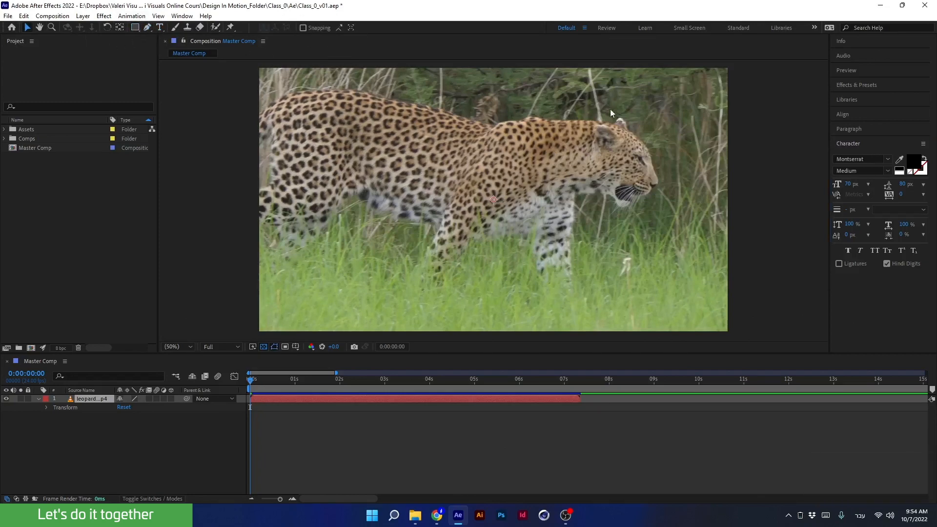
# - Collapse the Character panel, zoom the viewer out to 25%, and turn on Snapping
pyautogui.click(840, 145)
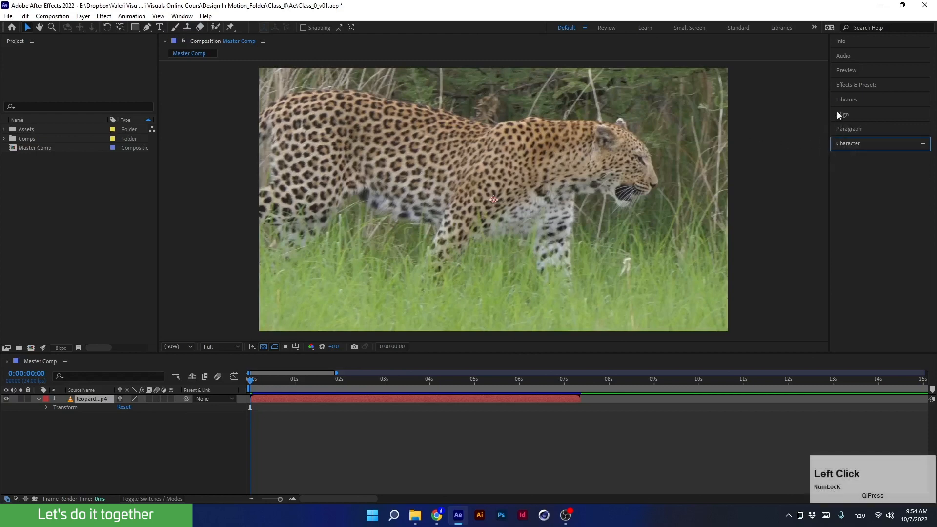
pyautogui.scroll(-2, 373, 136)
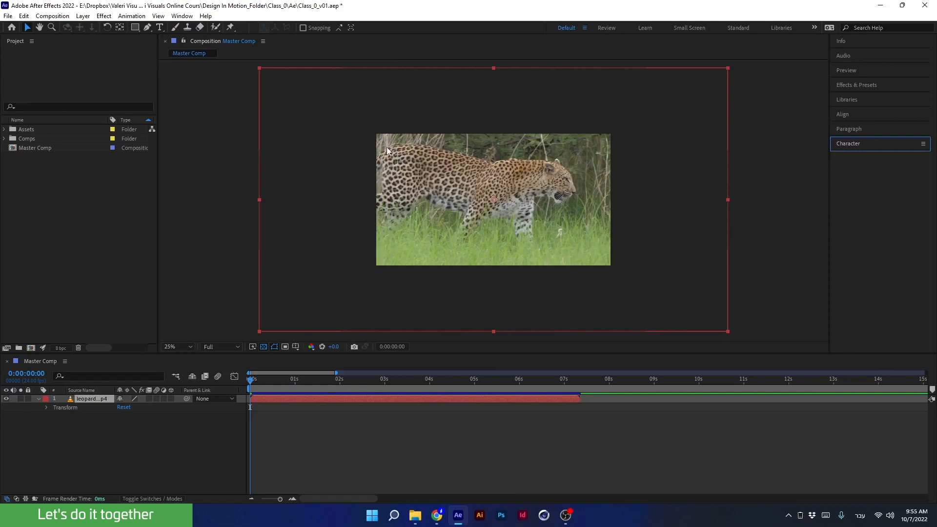
pyautogui.moveTo(386, 147)
pyautogui.mouseDown()
pyautogui.moveTo(430, 238)
pyautogui.moveTo(370, 153)
pyautogui.moveTo(381, 144)
pyautogui.mouseUp()
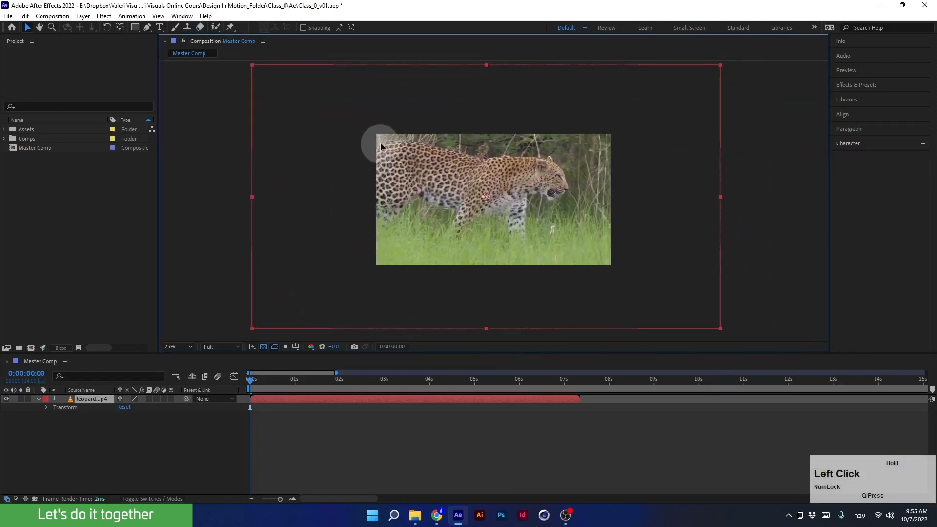
pyautogui.click(303, 27)
pyautogui.moveTo(373, 98); pyautogui.dragTo(197, 47)
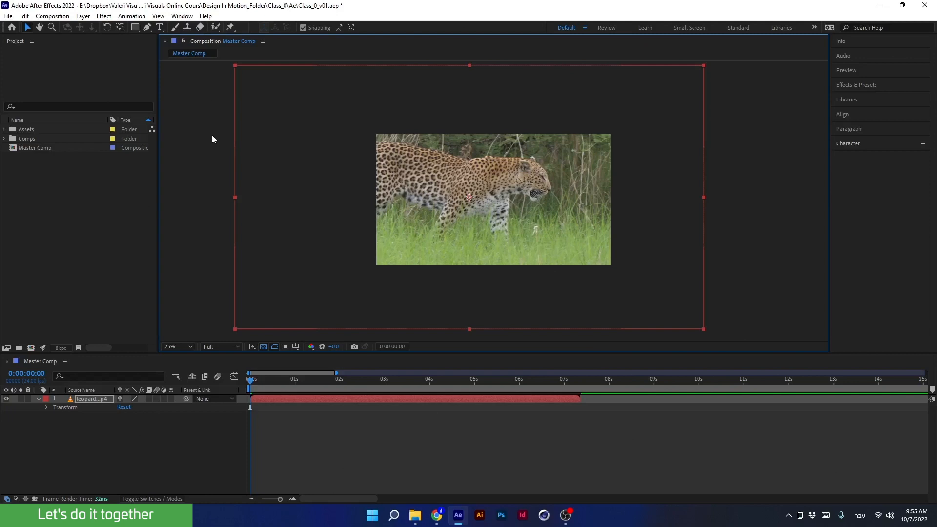
# - Show the rulers and drag out one vertical and one horizontal guide over the composition
pyautogui.hotkey('ctrl', 'r')
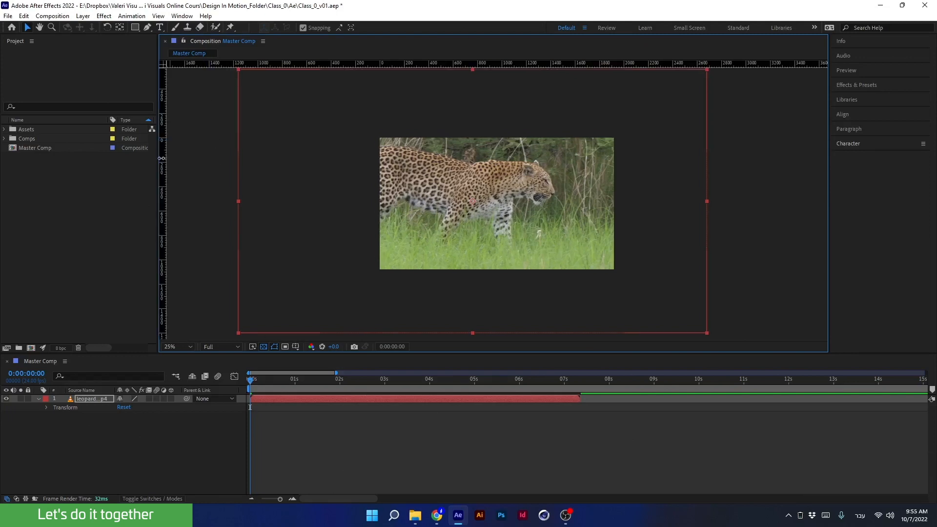
pyautogui.moveTo(162, 161); pyautogui.dragTo(408, 167)
pyautogui.moveTo(386, 63); pyautogui.dragTo(386, 158)
# - Move the leopard layer so its top-left corner snaps to the intersection of the two guides
pyautogui.moveTo(288, 92); pyautogui.dragTo(414, 163)
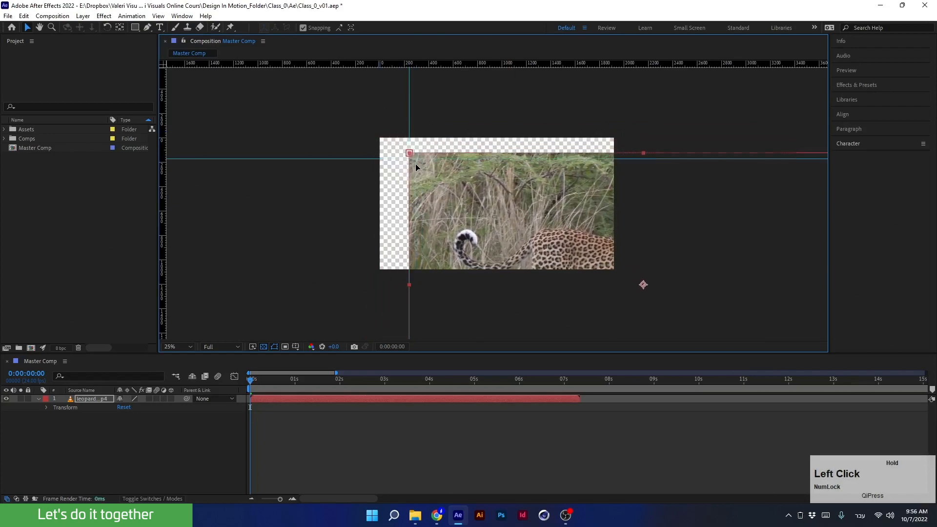
pyautogui.scroll(2, 417, 153)
pyautogui.moveTo(360, 152)
pyautogui.mouseDown()
pyautogui.moveTo(383, 178)
pyautogui.moveTo(352, 153)
pyautogui.mouseUp()
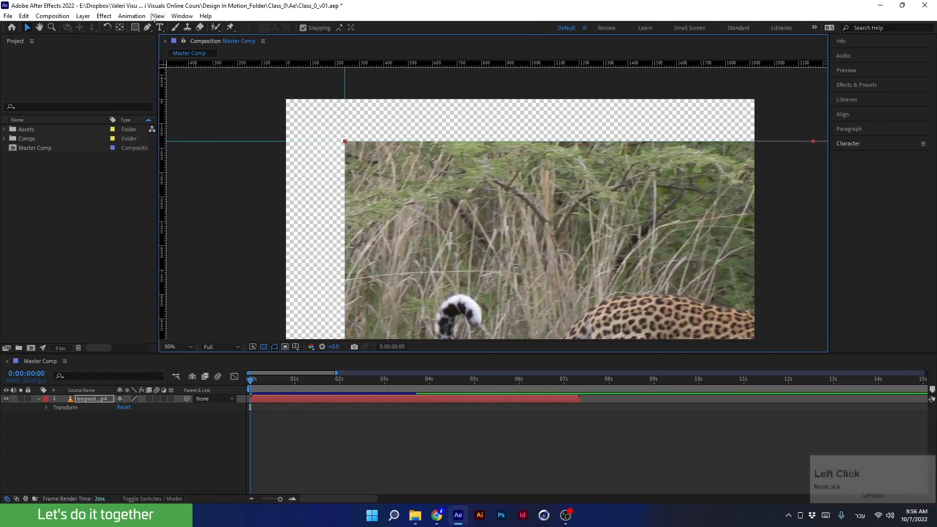
# - Lock the guides so they can no longer be dragged
pyautogui.click(159, 16)
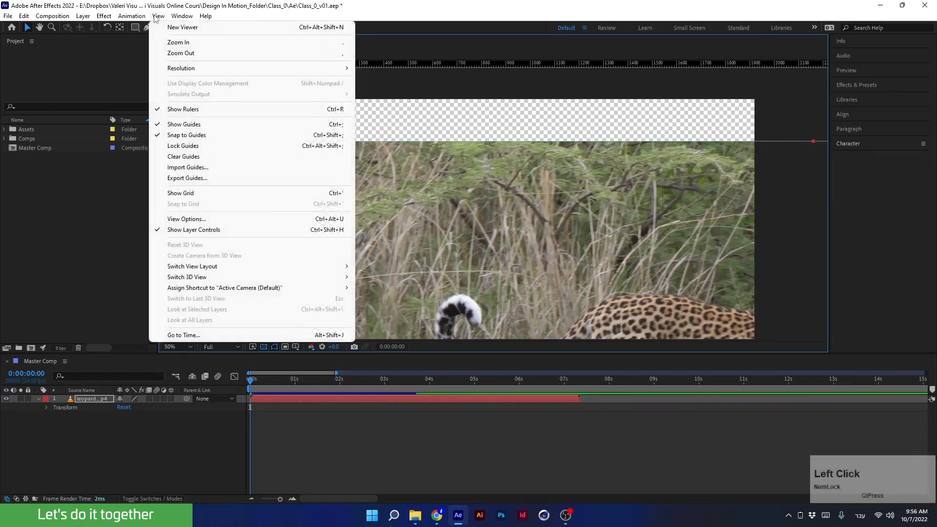
pyautogui.click(180, 147)
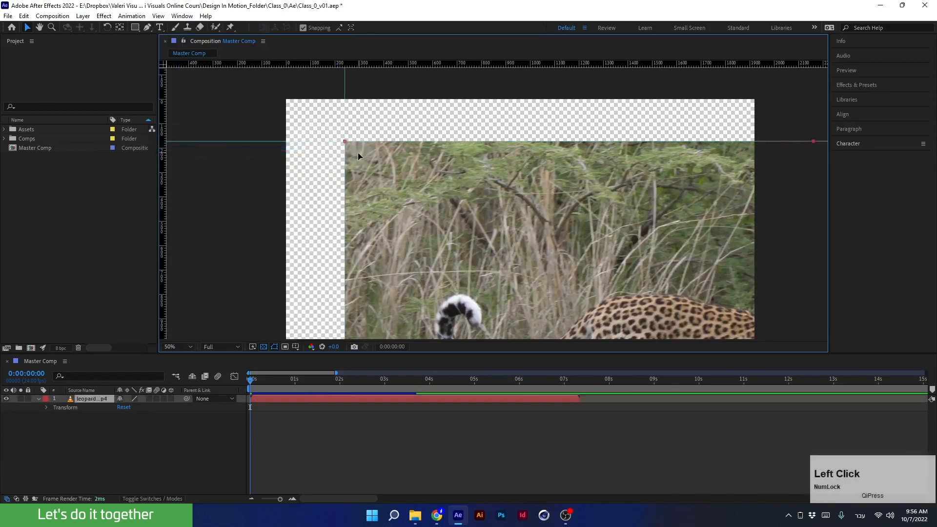
pyautogui.moveTo(358, 152)
pyautogui.mouseDown()
pyautogui.moveTo(320, 145)
pyautogui.moveTo(346, 154)
pyautogui.moveTo(371, 147)
pyautogui.moveTo(351, 154)
pyautogui.moveTo(362, 156)
pyautogui.mouseUp()
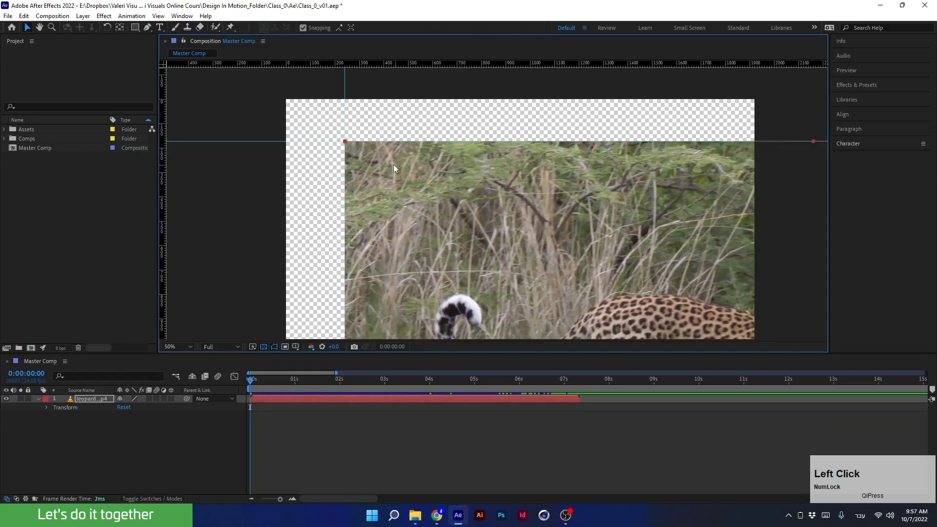
# - Switch on the snapping options next to the Snapping checkbox
pyautogui.click(339, 28)
pyautogui.click(351, 29)
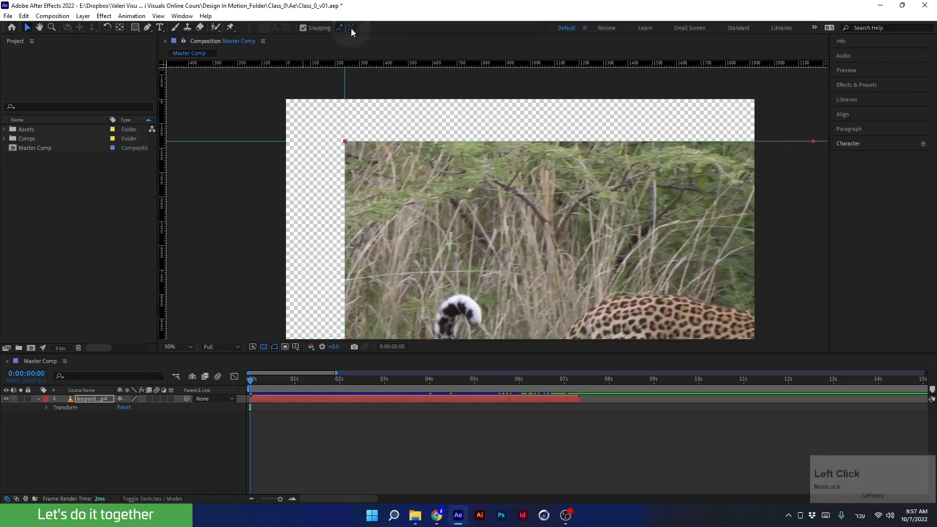
pyautogui.click(351, 29)
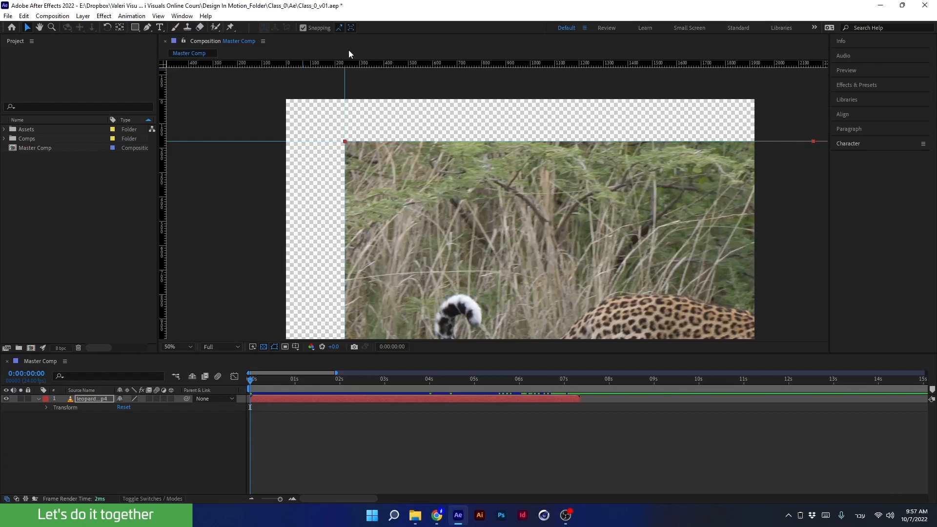
# - Clear all guides and drag the leopard layer up and to the left
pyautogui.click(157, 16)
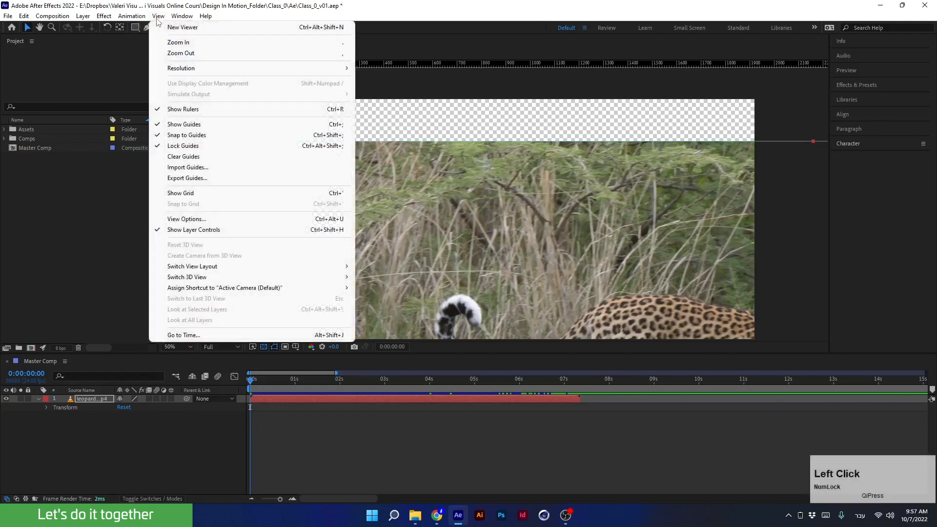
pyautogui.click(182, 156)
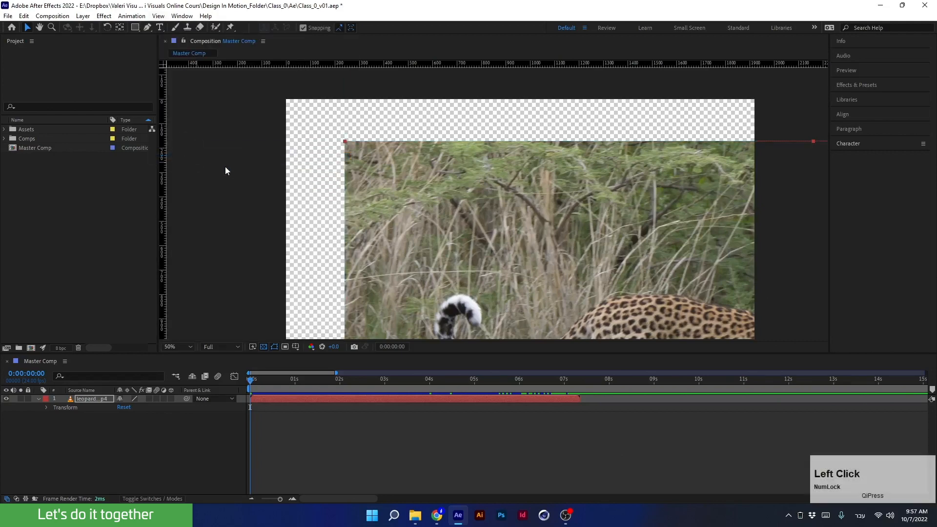
pyautogui.moveTo(449, 180); pyautogui.dragTo(331, 131)
# - Hide the rulers and turn on the grid overlay in the viewer
pyautogui.hotkey('ctrl', 'r')
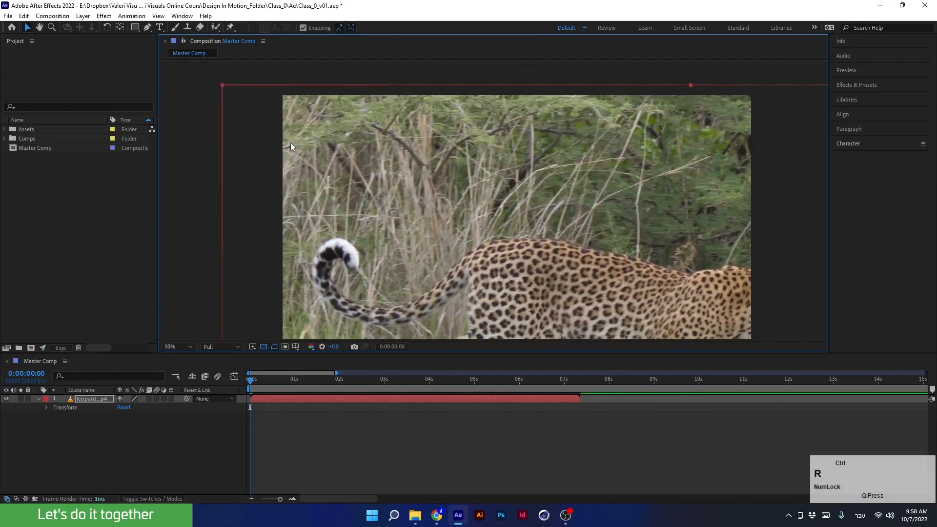
pyautogui.click(297, 347)
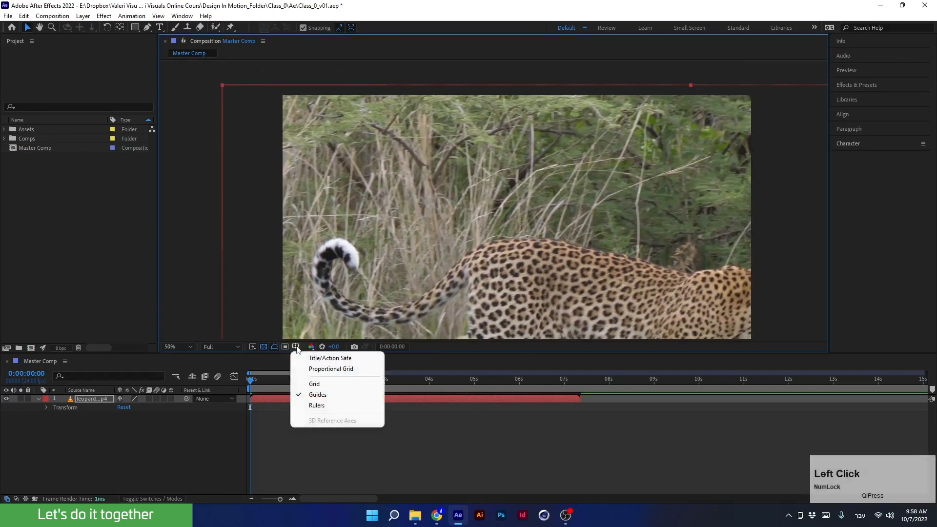
pyautogui.click(304, 384)
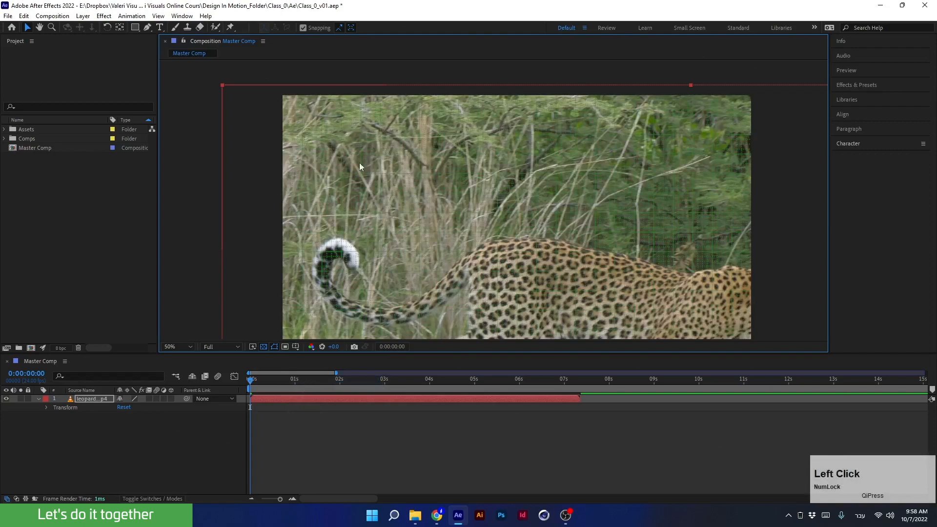
# - Zoom the viewer in to 200% and move the leopard layer so its corner snaps to the grid
pyautogui.scroll(1, 250, 111)
pyautogui.moveTo(249, 110); pyautogui.dragTo(391, 229)
pyautogui.moveTo(285, 160); pyautogui.dragTo(478, 200)
pyautogui.scroll(1, 265, 131)
pyautogui.moveTo(265, 139); pyautogui.dragTo(527, 253)
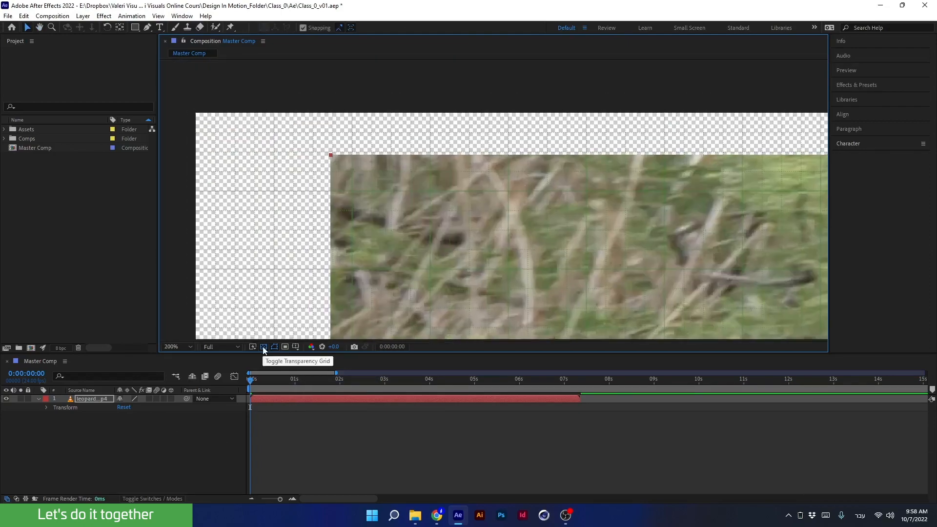
# - Turn off the transparency grid and drag the leopard layer so its corner snaps to a grid line
pyautogui.click(262, 346)
pyautogui.moveTo(345, 173); pyautogui.dragTo(390, 207)
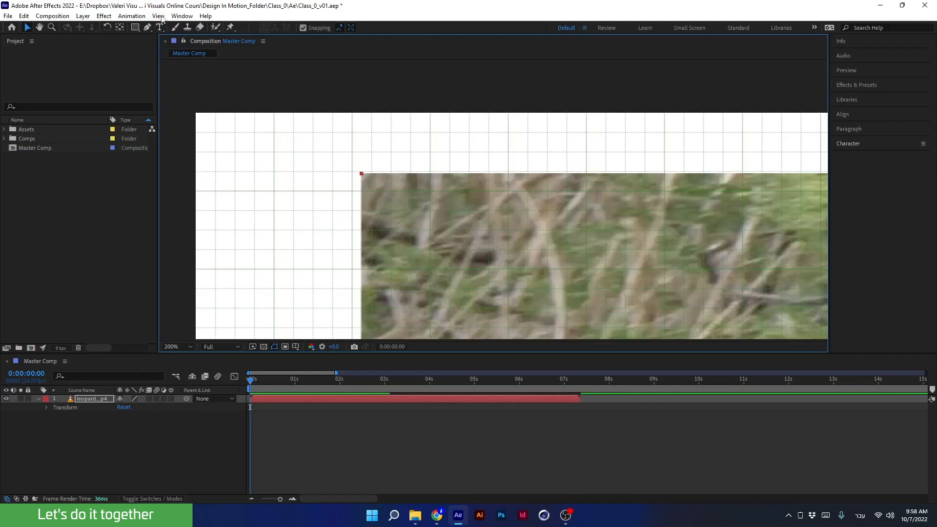
# - Enable Snap to Grid and move the leopard layer so its corner snaps to the grid
pyautogui.click(161, 17)
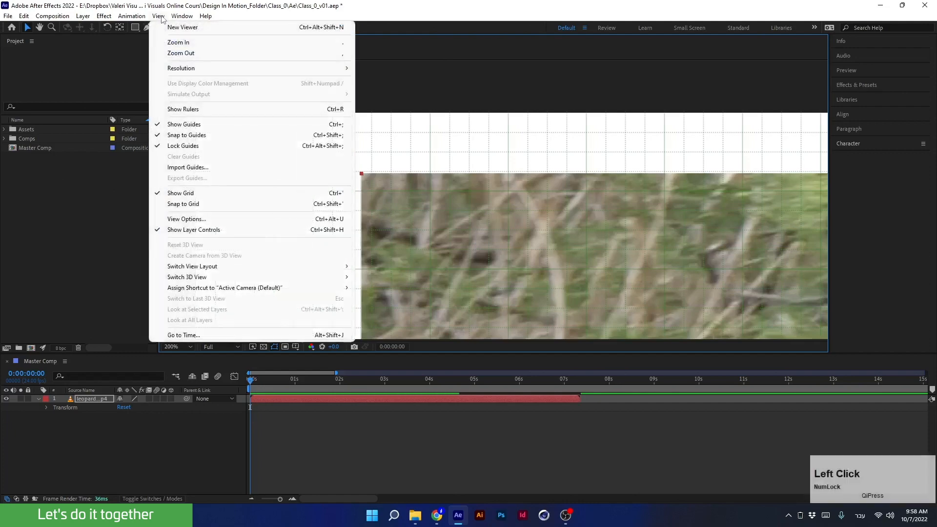
pyautogui.click(171, 204)
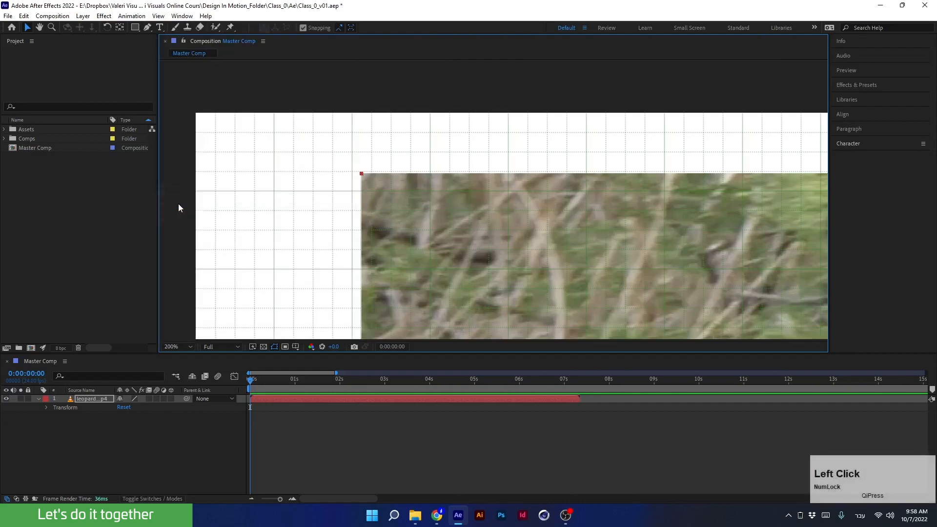
pyautogui.moveTo(375, 192); pyautogui.dragTo(452, 203)
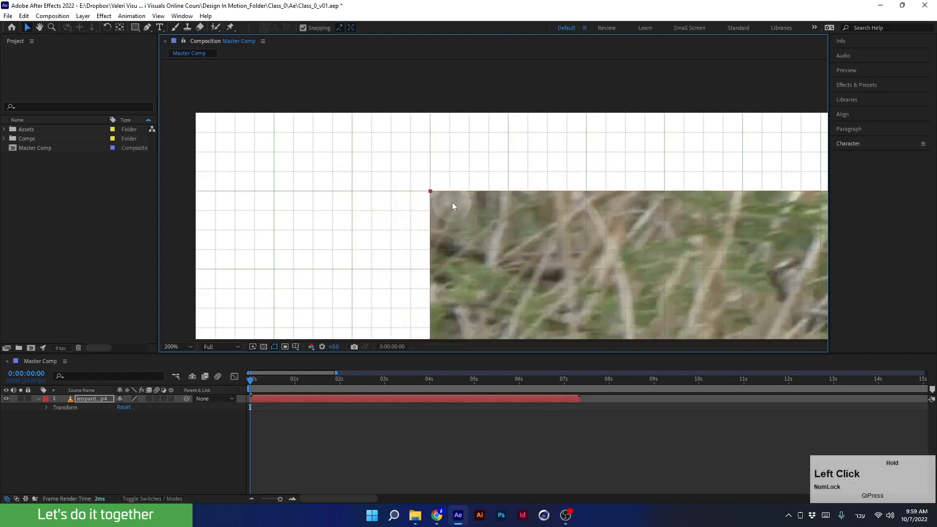
pyautogui.moveTo(444, 252); pyautogui.dragTo(379, 236)
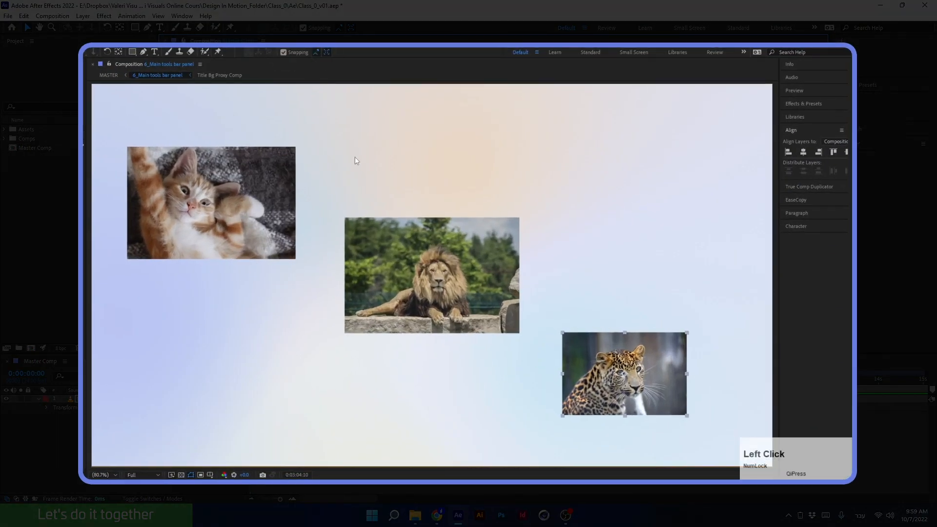
# - Drag the cat and leopard images so their corners snap against the lion image
pyautogui.moveTo(284, 245); pyautogui.dragTo(331, 199)
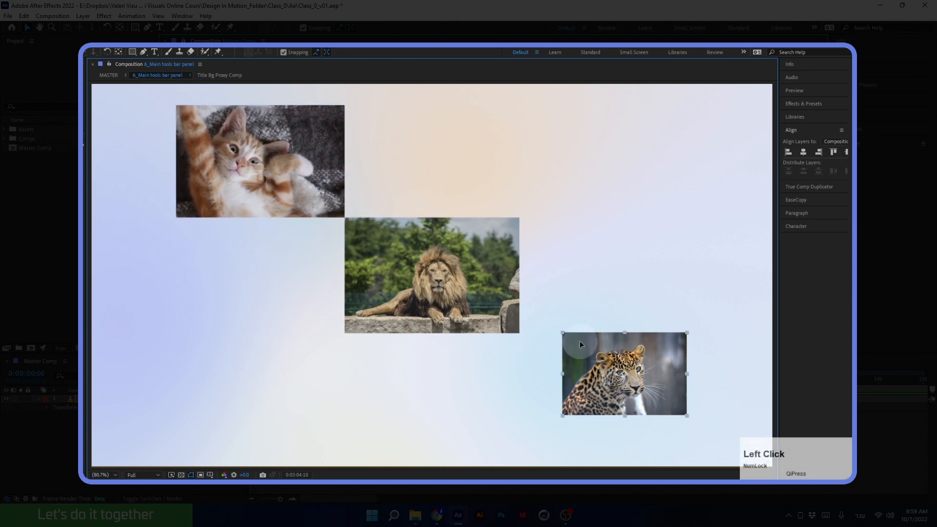
pyautogui.moveTo(579, 340)
pyautogui.mouseDown()
pyautogui.moveTo(592, 341)
pyautogui.moveTo(582, 332)
pyautogui.moveTo(576, 362)
pyautogui.moveTo(578, 330)
pyautogui.mouseUp()
pyautogui.moveTo(579, 292); pyautogui.dragTo(532, 340)
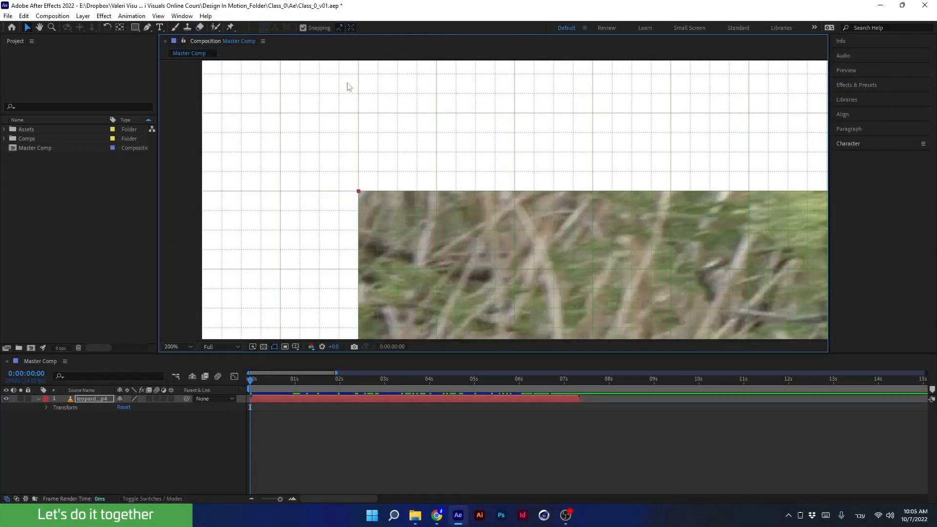
# - Turn off layer snapping in the composition viewer
pyautogui.click(351, 27)
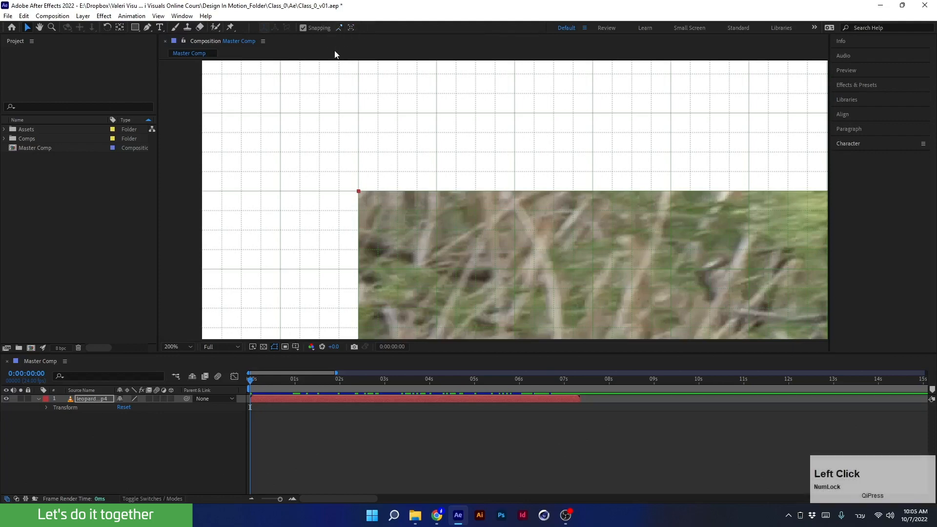
pyautogui.click(303, 28)
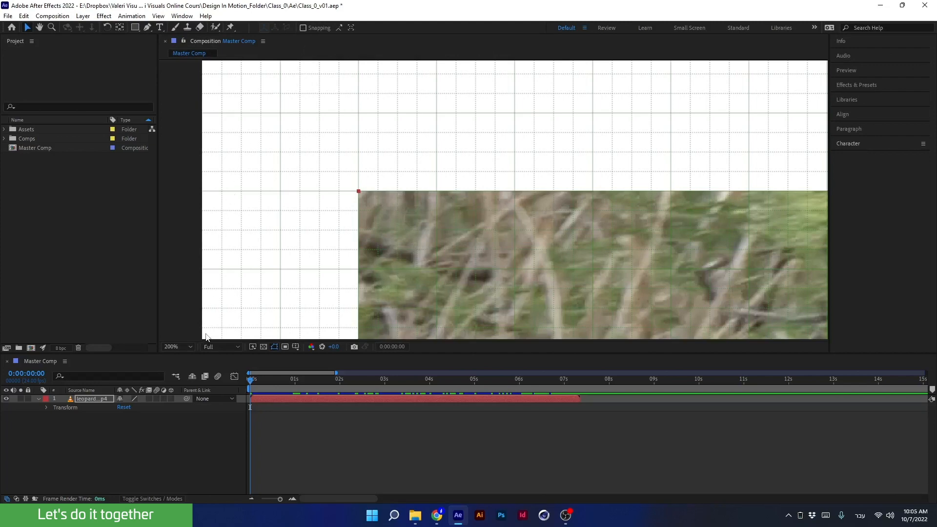
# - Zoom the viewer to Fit and hide the grid overlay
pyautogui.click(182, 350)
pyautogui.click(170, 175)
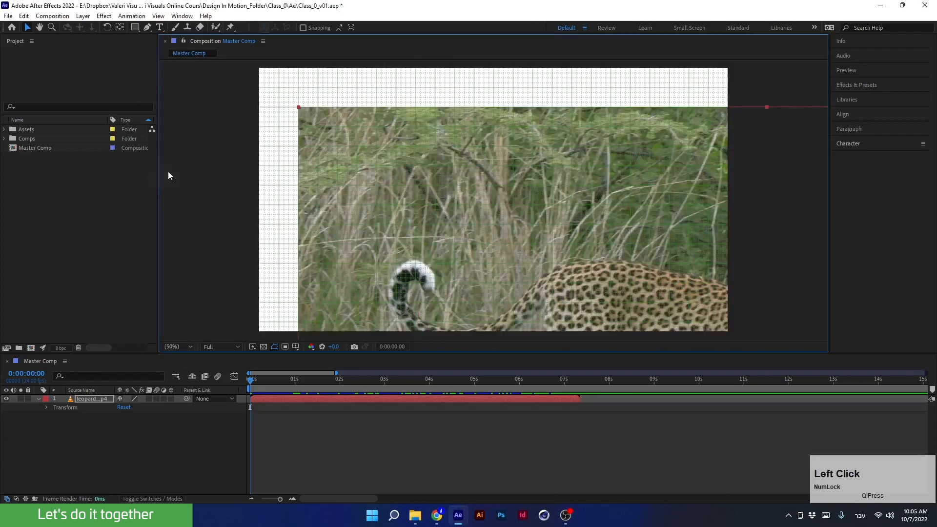
pyautogui.click(296, 346)
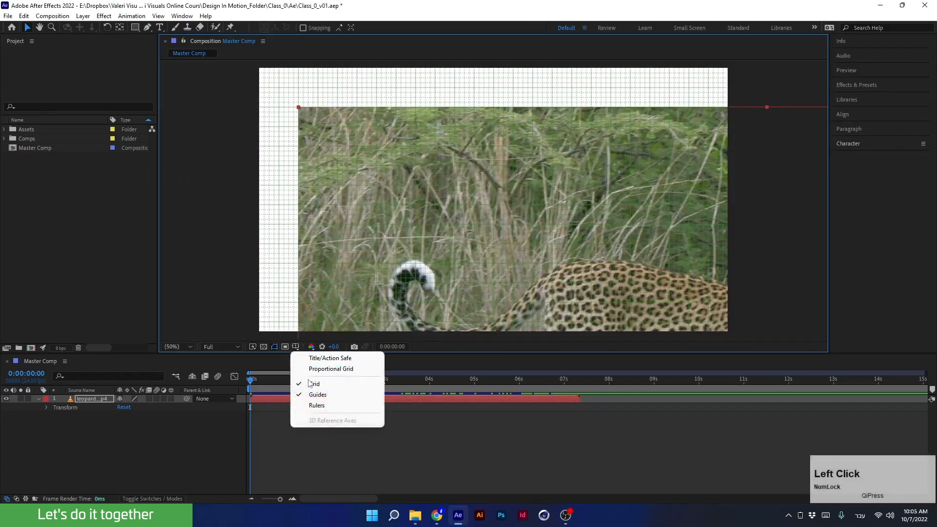
pyautogui.click(308, 384)
# - Select the leopard layer and center it horizontally and vertically in the composition with Align
pyautogui.click(92, 399)
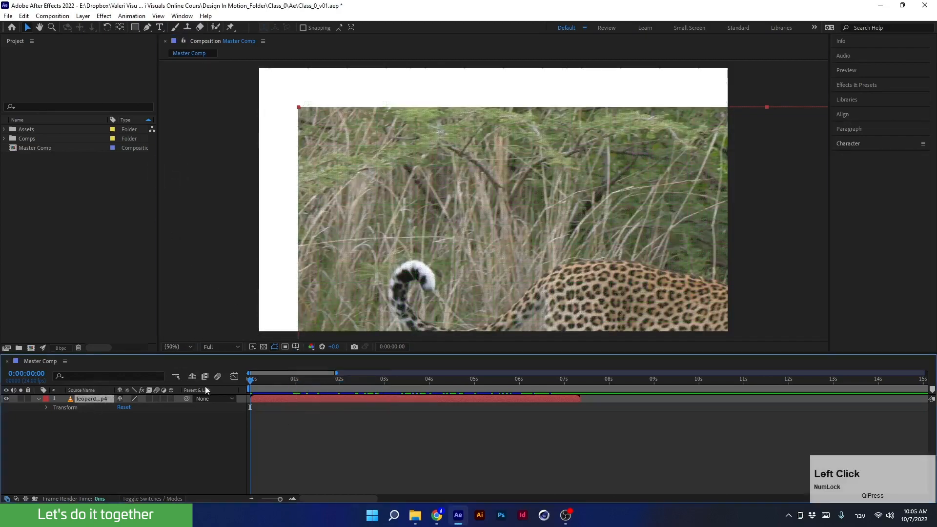
pyautogui.click(843, 113)
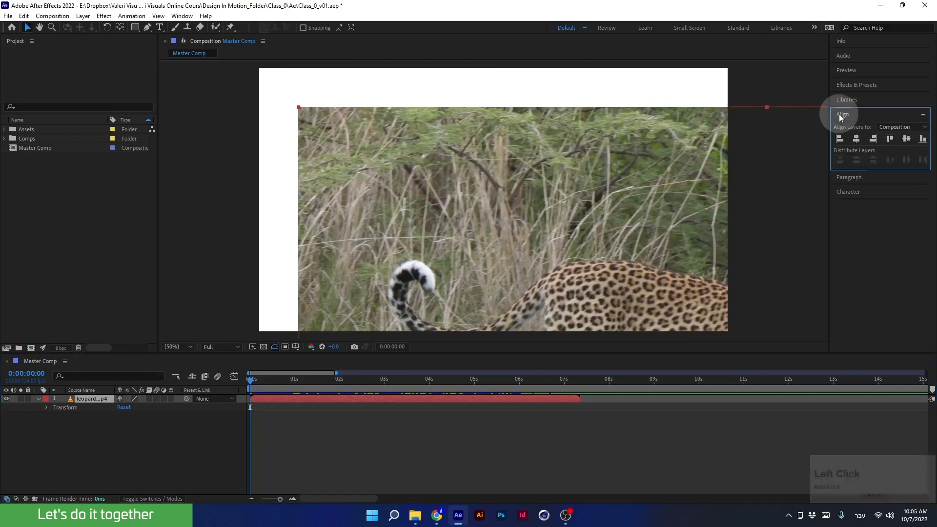
pyautogui.click(856, 139)
pyautogui.click(907, 139)
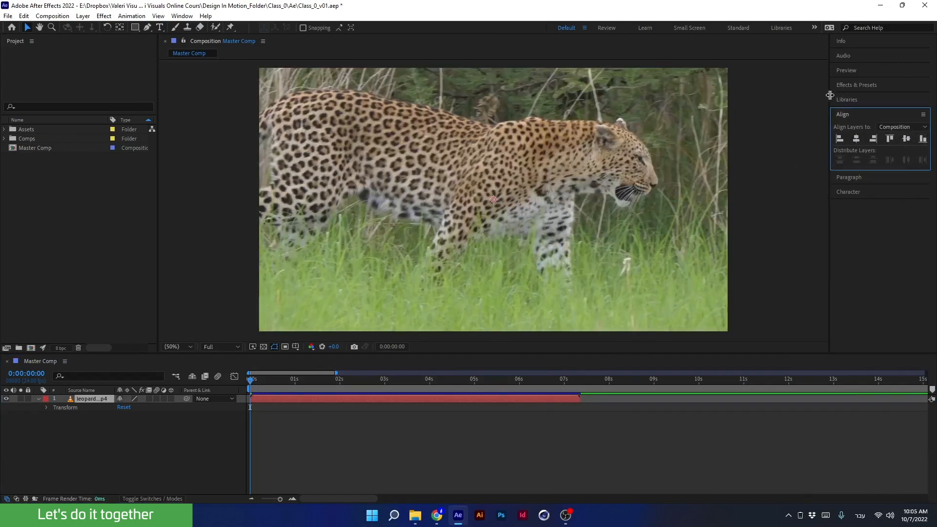
pyautogui.click(839, 114)
pyautogui.click(429, 243)
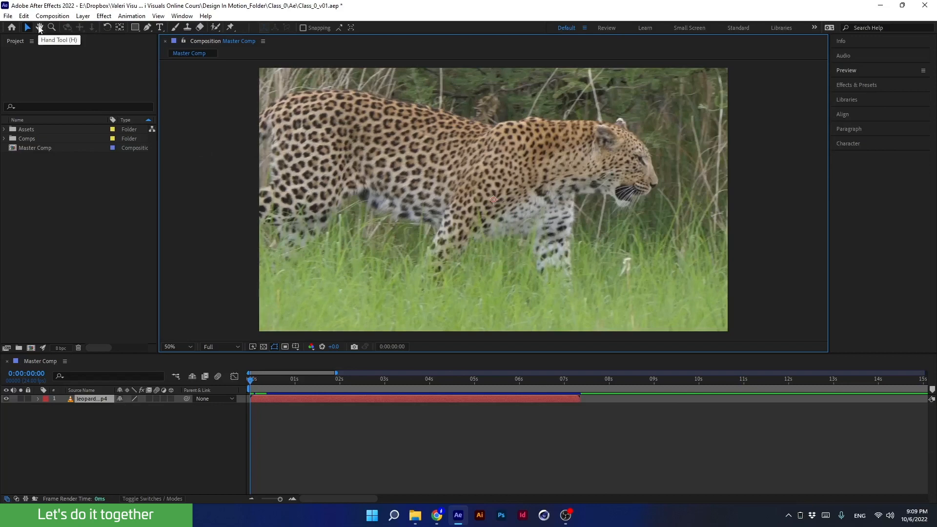
# - Pan the composition view with the Hand tool and zoom in to 200%
pyautogui.press('h')
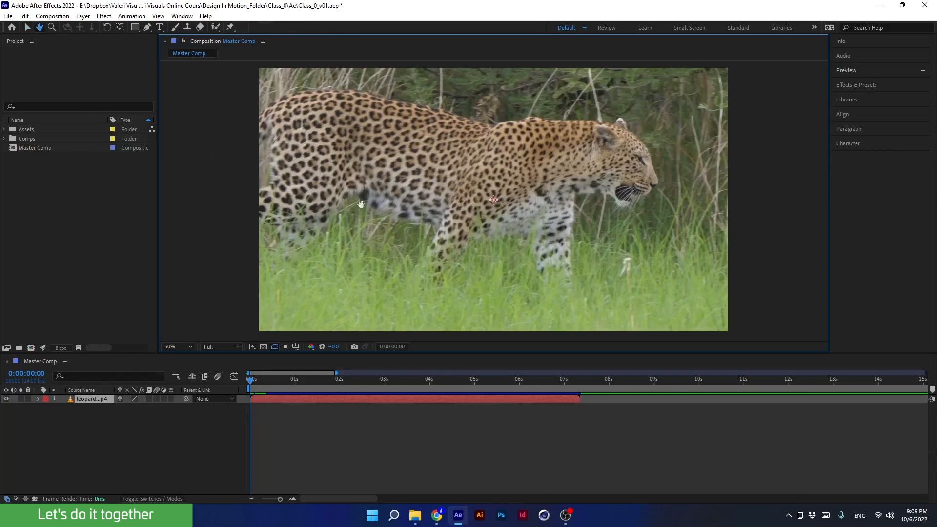
pyautogui.click(27, 27)
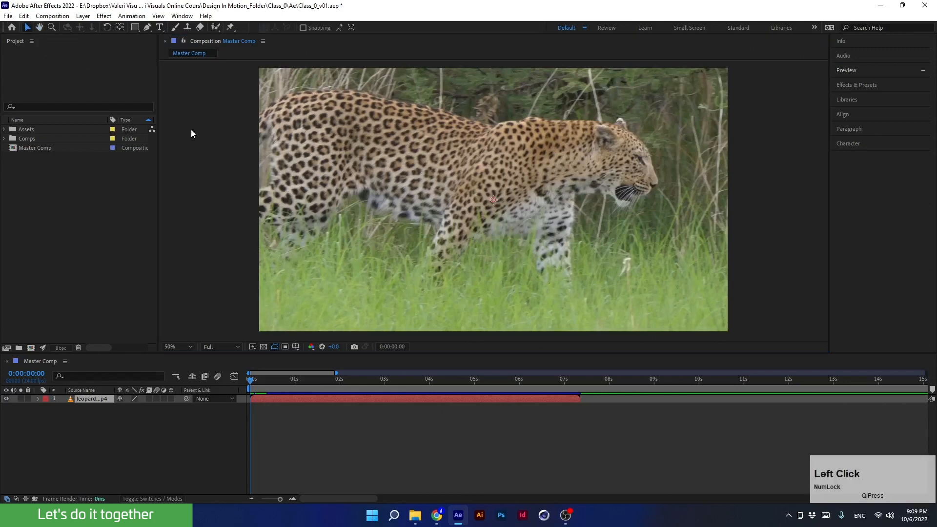
pyautogui.moveTo(423, 184); pyautogui.dragTo(377, 178)
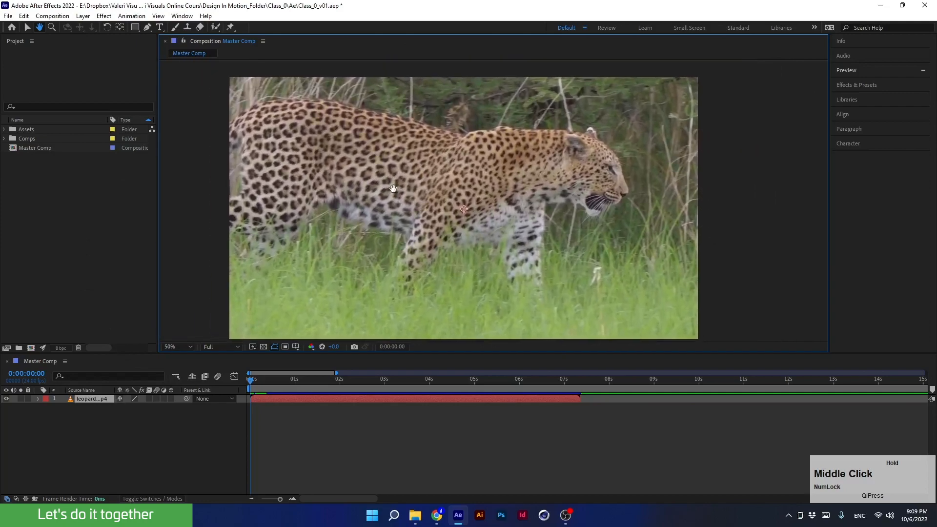
pyautogui.scroll(4, 652, 174)
pyautogui.moveTo(651, 175); pyautogui.dragTo(506, 206)
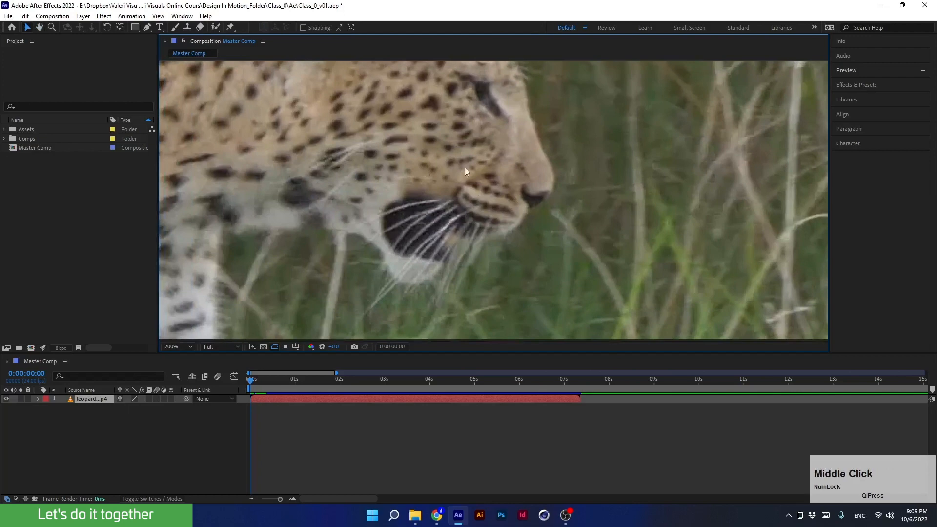
# - Pan across the leopard at 200% with the Hand tool and zoom back out to 50%
pyautogui.press('h')
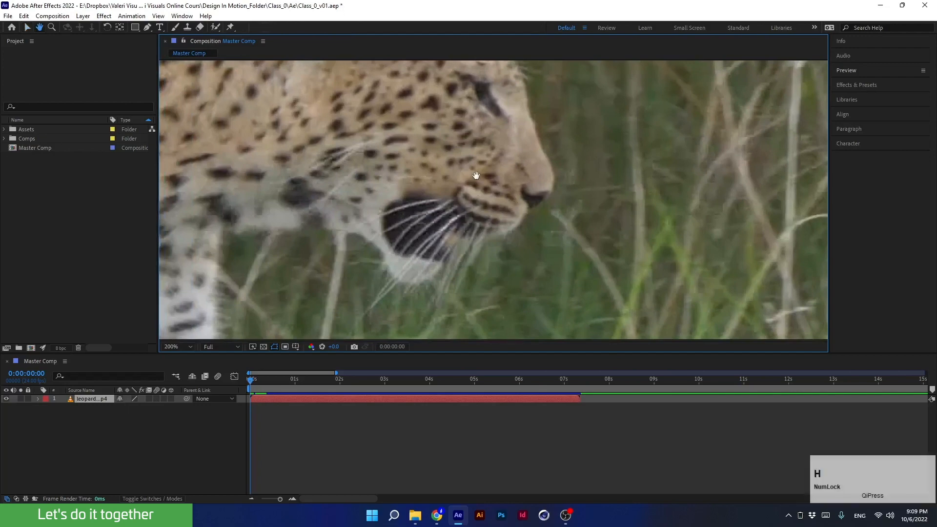
pyautogui.moveTo(383, 138); pyautogui.dragTo(448, 215)
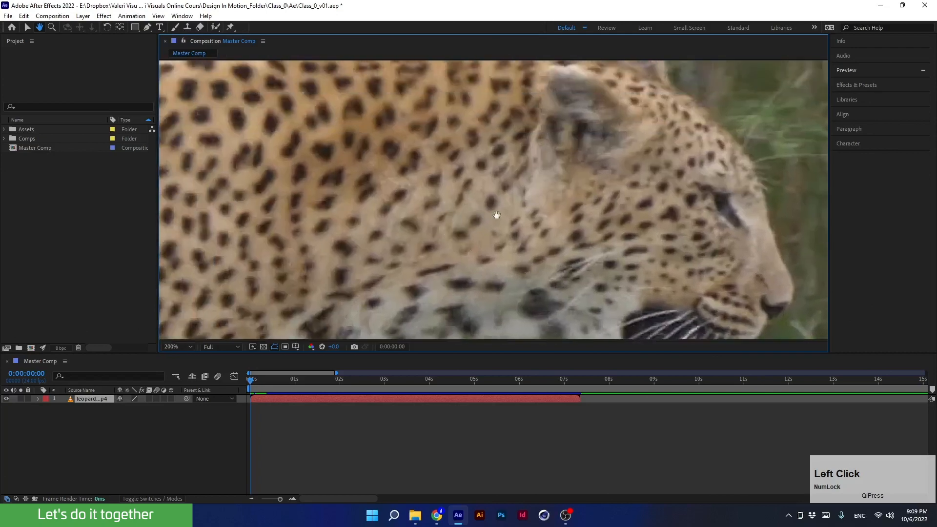
pyautogui.press('v')
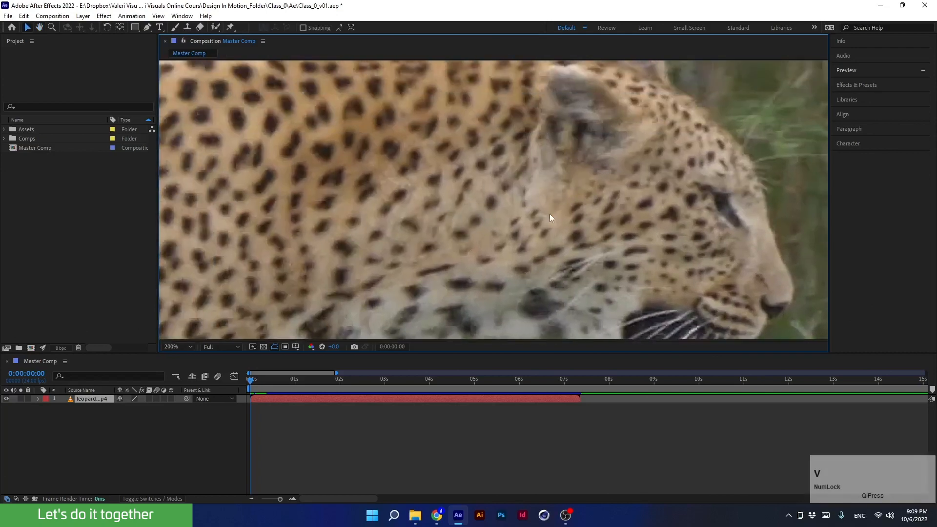
pyautogui.scroll(-4, 540, 192)
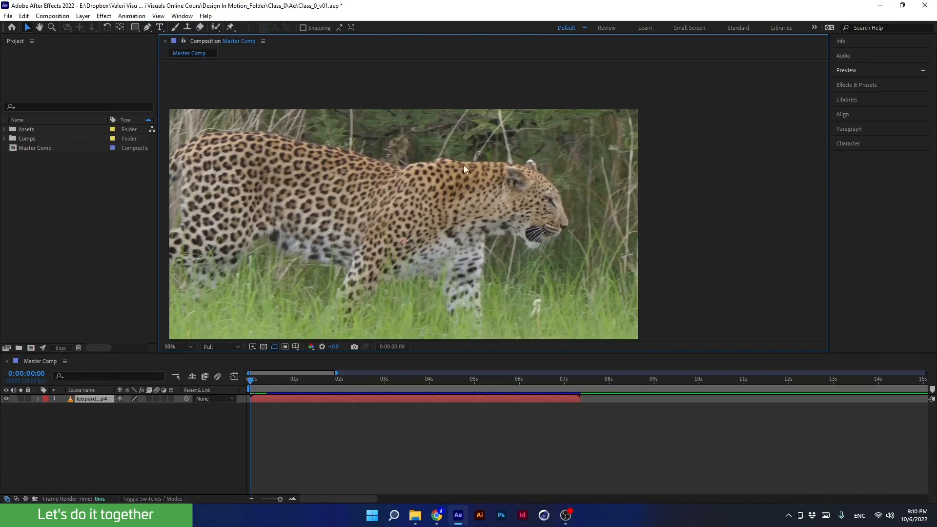
pyautogui.moveTo(384, 201); pyautogui.dragTo(466, 169)
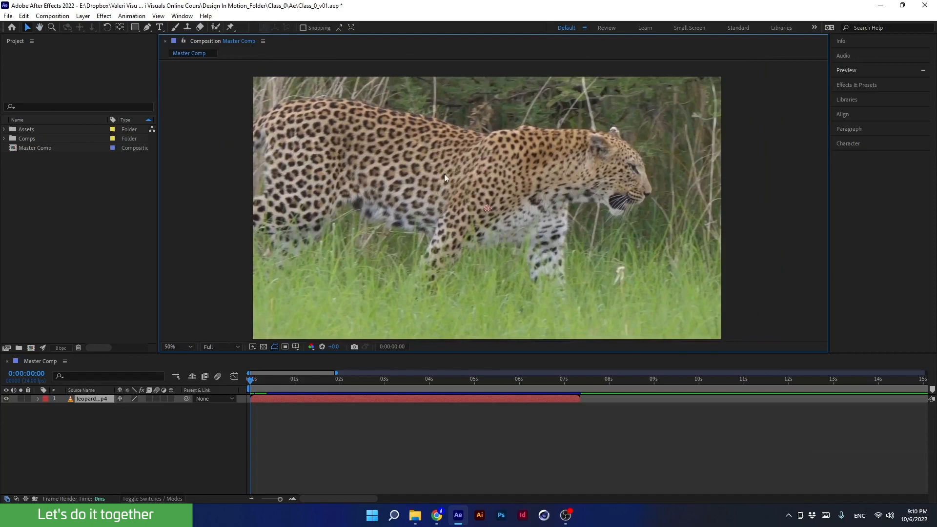
# - Pan the view, fit the composition to the viewer, and zoom out to 25%
pyautogui.press('space')
pyautogui.moveTo(689, 83); pyautogui.dragTo(602, 209)
pyautogui.click(177, 345)
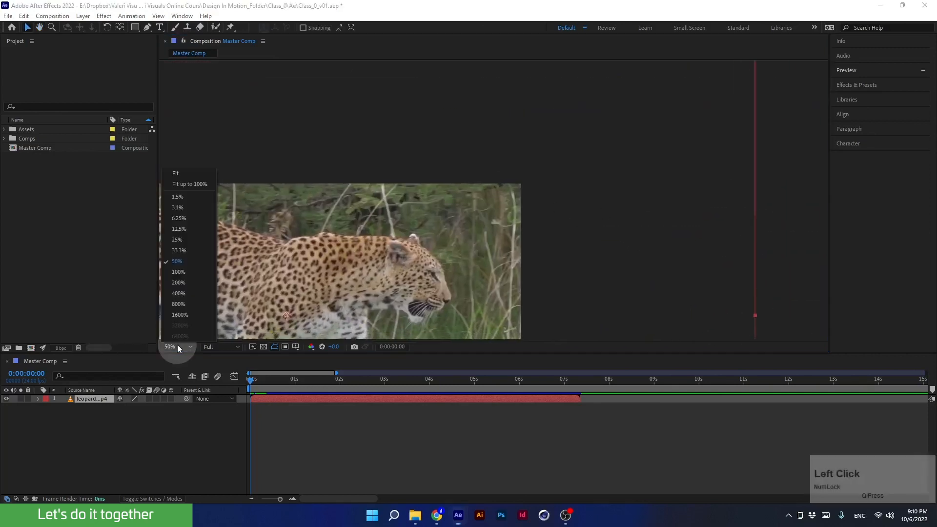
pyautogui.click(166, 173)
pyautogui.scroll(-1, 437, 208)
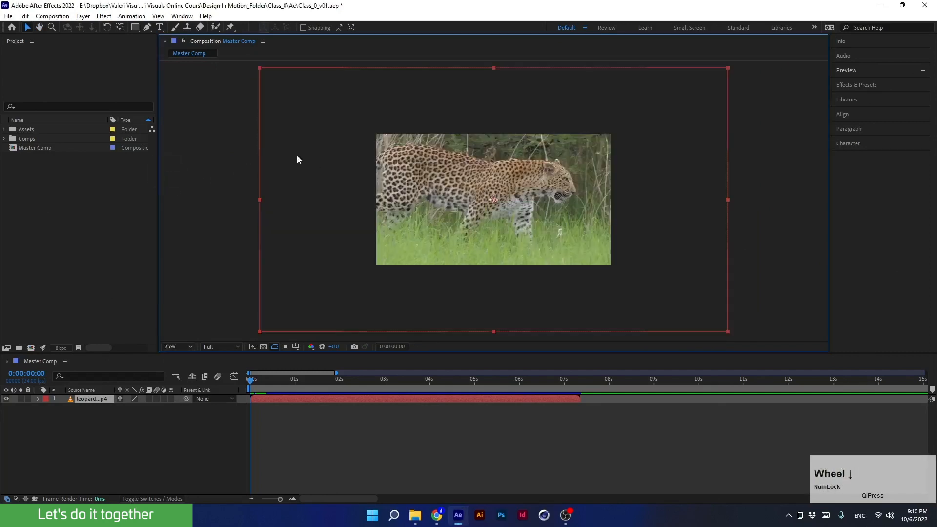
# - Drag the leopard layer aside and pan with the Hand tool, undoing the layer move
pyautogui.click(27, 29)
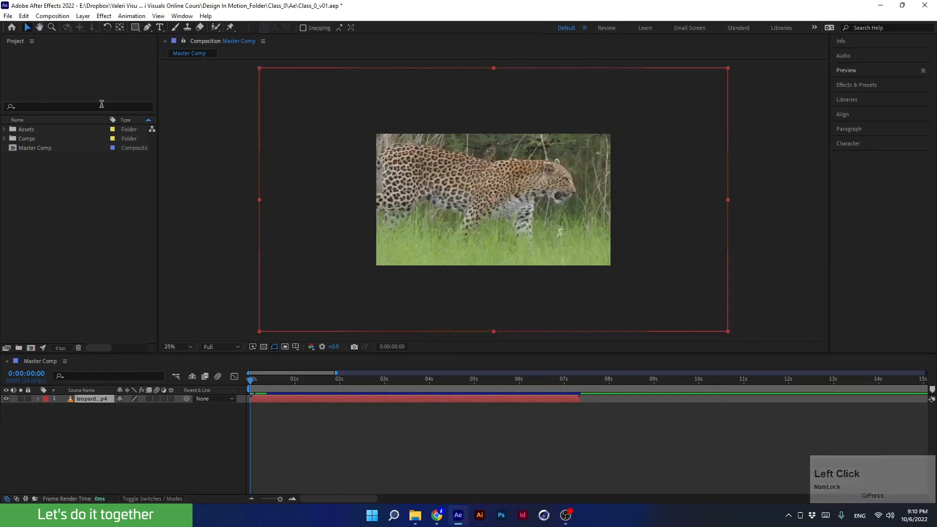
pyautogui.moveTo(396, 157); pyautogui.dragTo(295, 203)
pyautogui.click(40, 29)
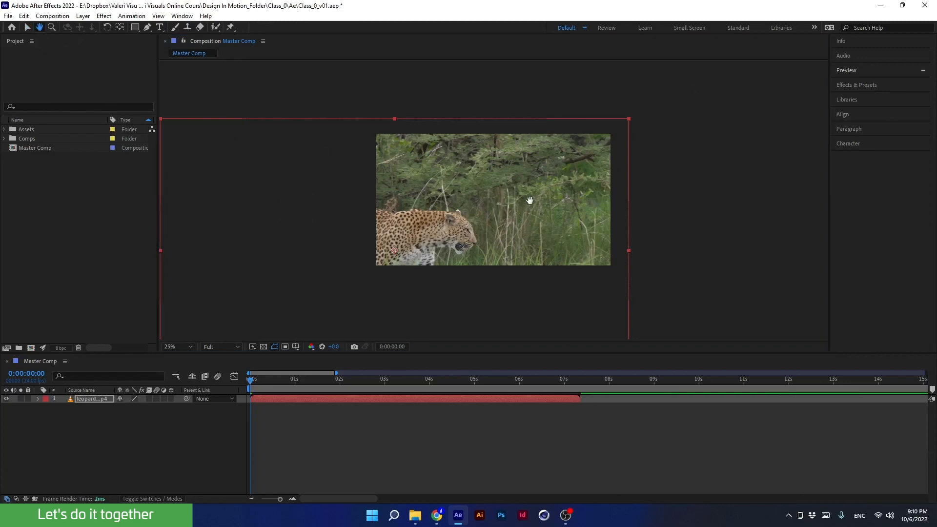
pyautogui.moveTo(530, 201); pyautogui.dragTo(453, 166)
pyautogui.press('space')
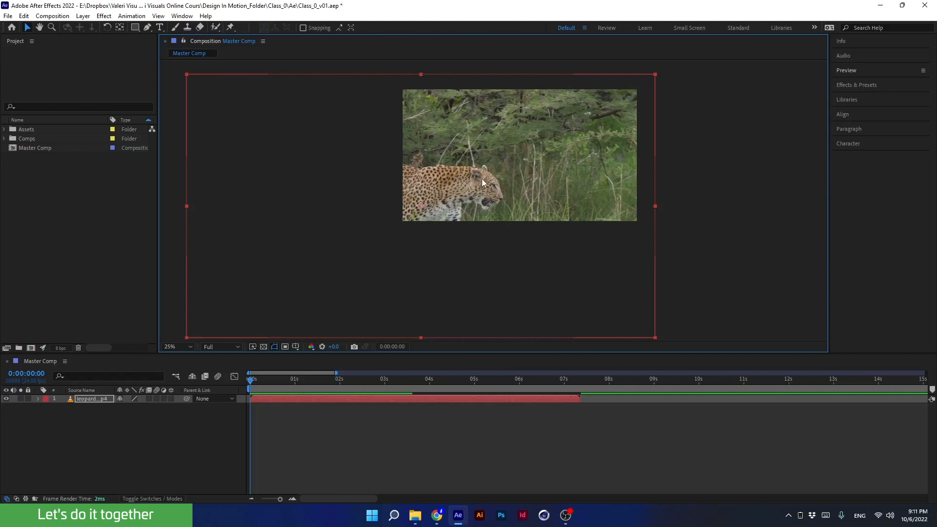
pyautogui.hotkey('ctrl', 'z')
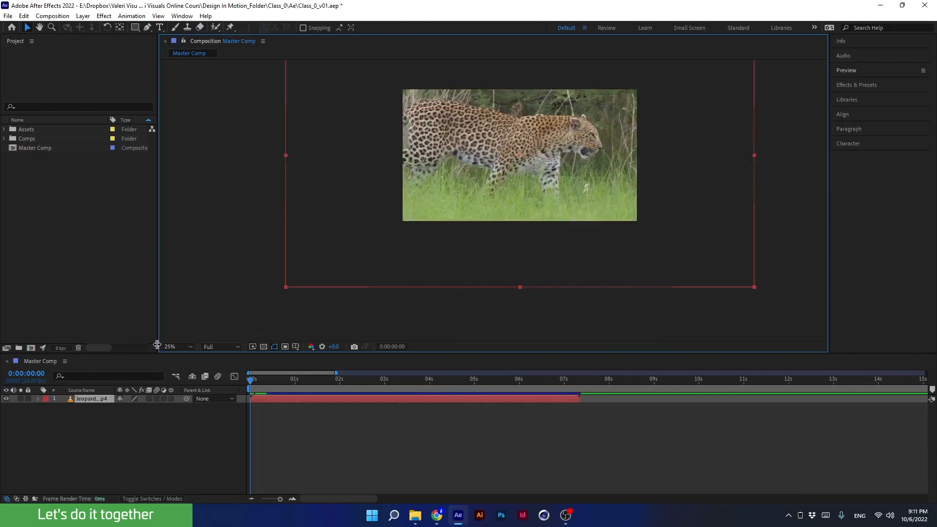
# - Fit the composition to the viewer and zoom in on the leopard's head with the Zoom tool
pyautogui.click(163, 347)
pyautogui.click(165, 170)
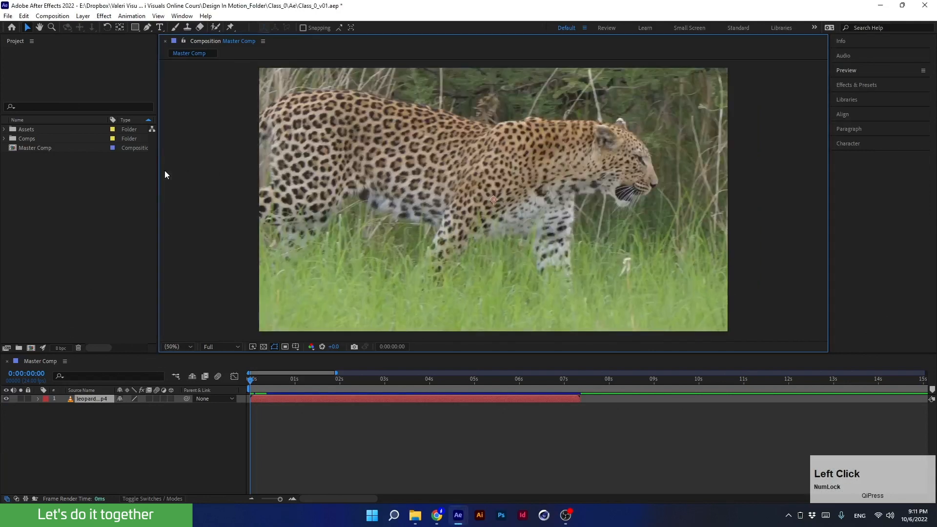
pyautogui.click(52, 31)
pyautogui.moveTo(680, 99); pyautogui.dragTo(550, 215)
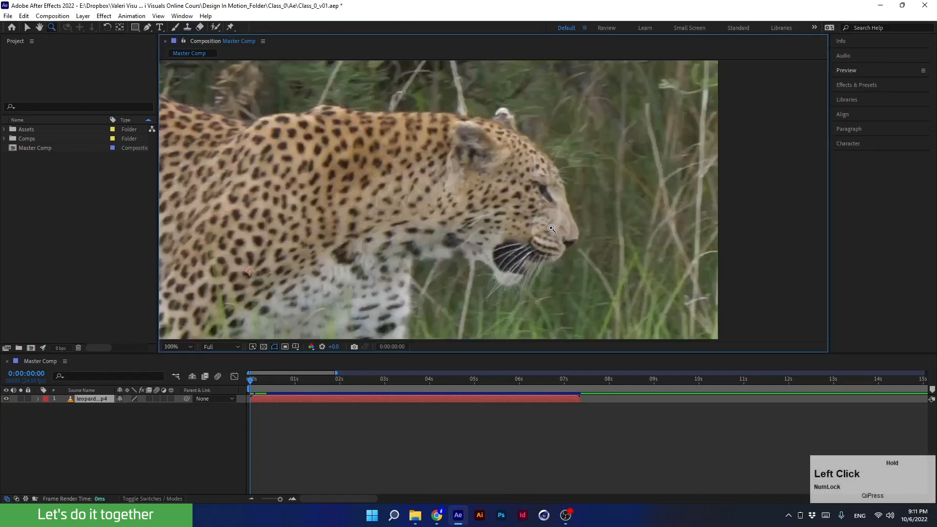
# - Zoom in on the leopard's eye to 800% with the Zoom tool
pyautogui.click(493, 201)
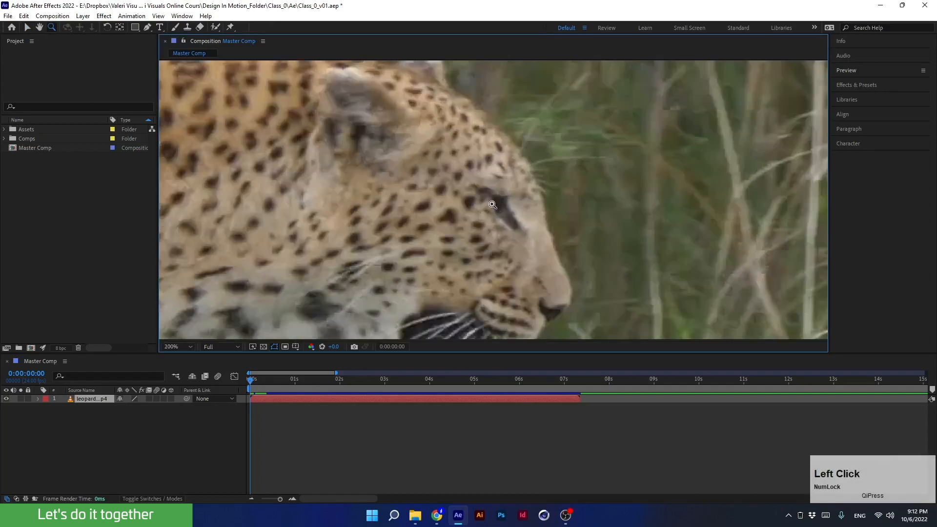
pyautogui.click(495, 200)
pyautogui.click(497, 198)
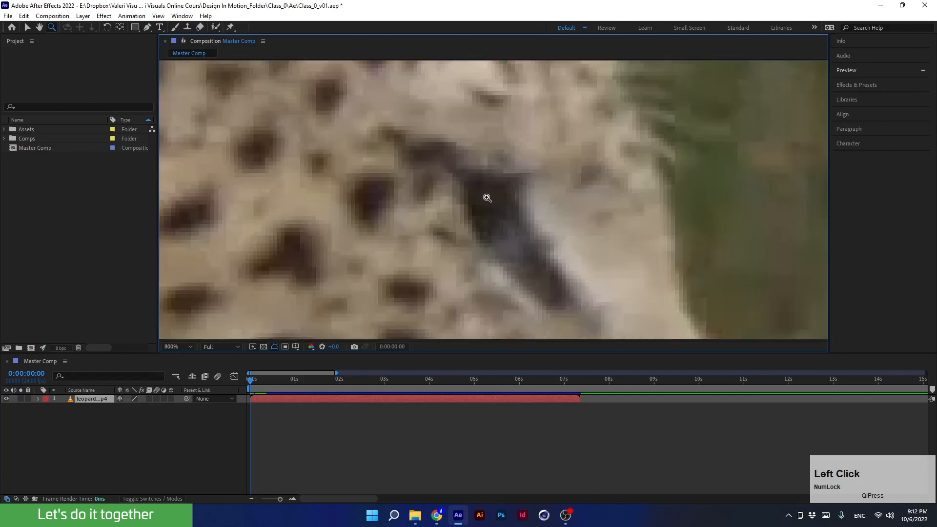
# - Zoom back out to 25% using the Zoom tool's zoom-out mode
pyautogui.press('alt')
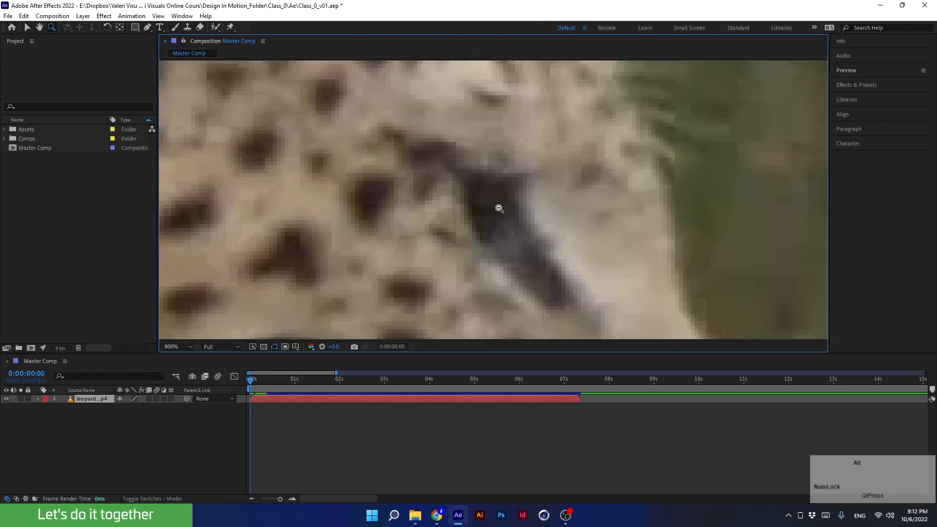
pyautogui.keyDown('alt'); pyautogui.click(498, 208); pyautogui.keyUp('alt')
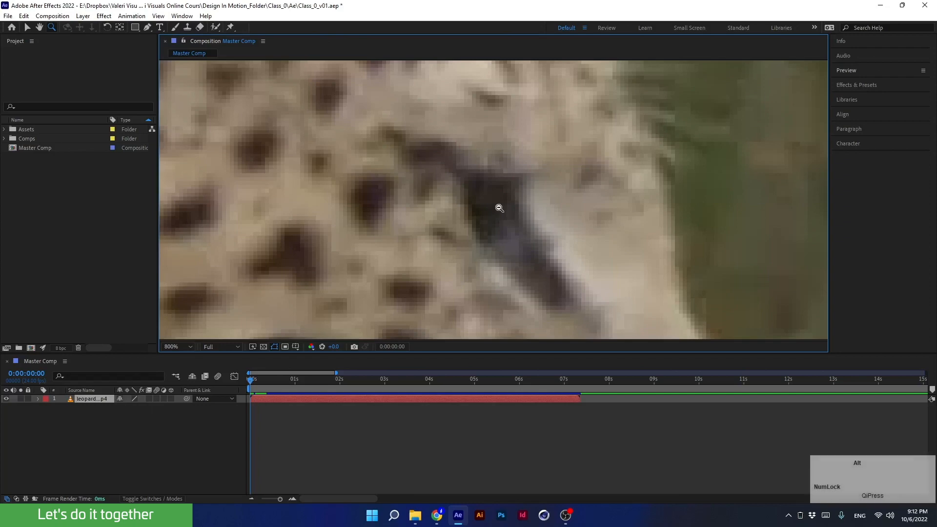
pyautogui.keyDown('alt'); pyautogui.click(498, 207); pyautogui.keyUp('alt')
pyautogui.keyDown('alt'); pyautogui.click(488, 205); pyautogui.keyUp('alt')
pyautogui.keyDown('alt'); pyautogui.click(497, 199); pyautogui.keyUp('alt')
pyautogui.keyDown('alt'); pyautogui.click(497, 198); pyautogui.keyUp('alt')
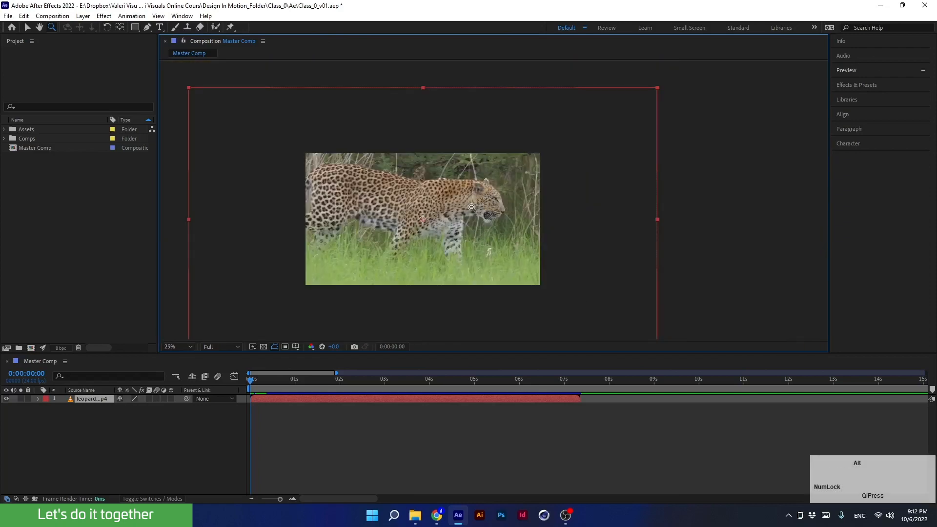
# - Set the viewer magnification to Fit so the composition fills the viewer
pyautogui.click(183, 346)
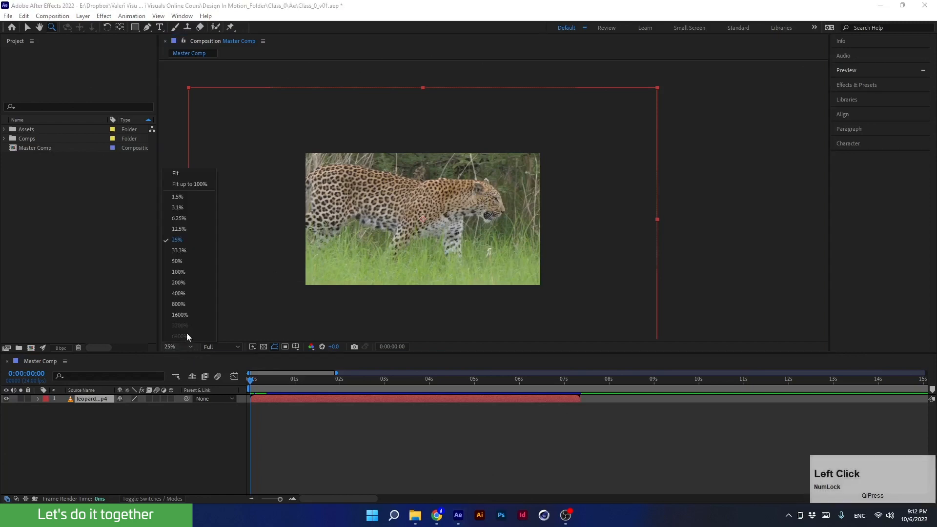
pyautogui.click(189, 172)
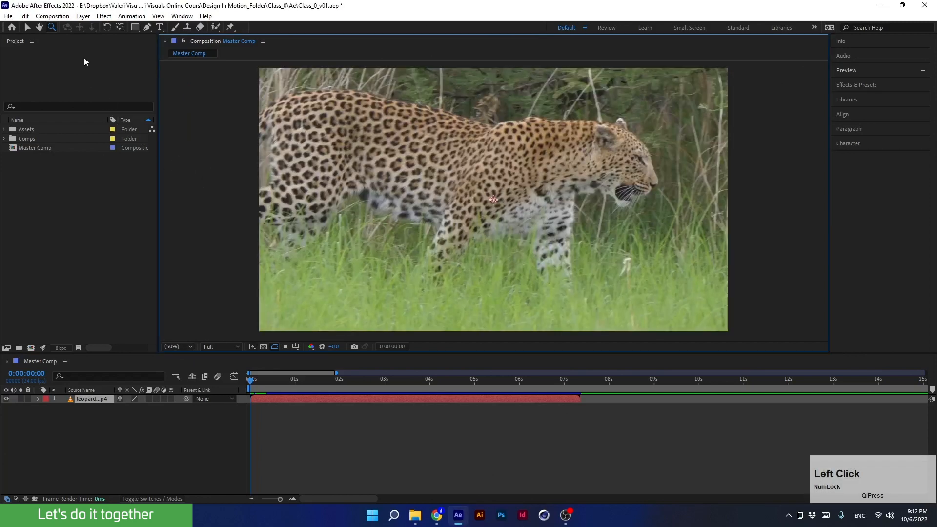
pyautogui.click(69, 31)
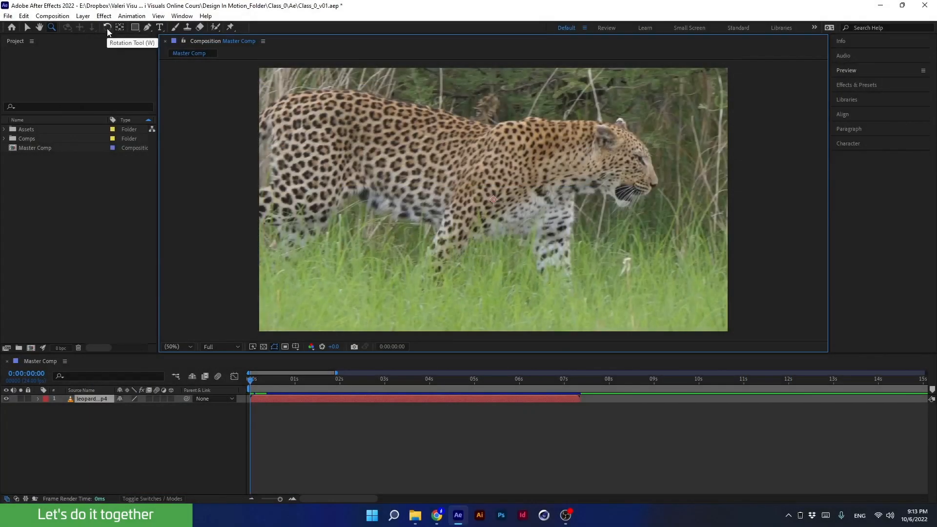
# - Try to rotate the leopard layer with the Rotation tool at 25% zoom
pyautogui.click(107, 28)
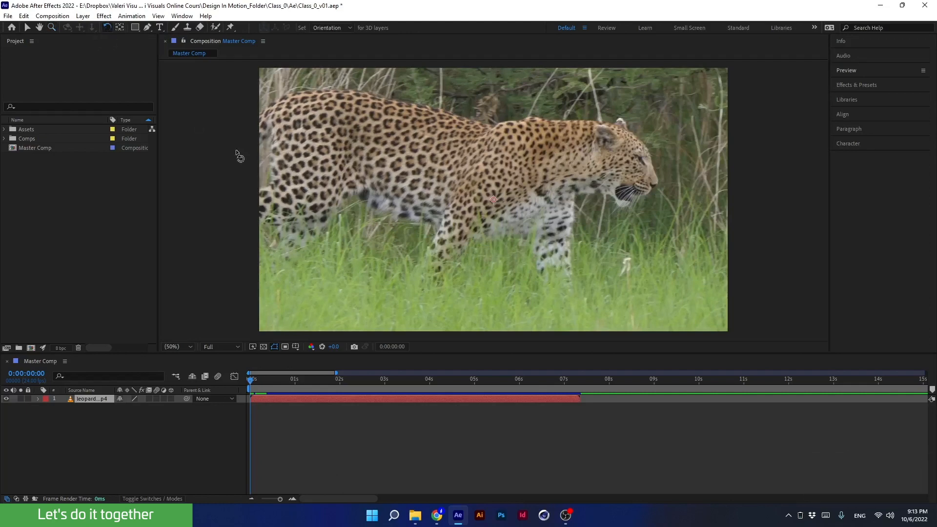
pyautogui.scroll(-2, 480, 164)
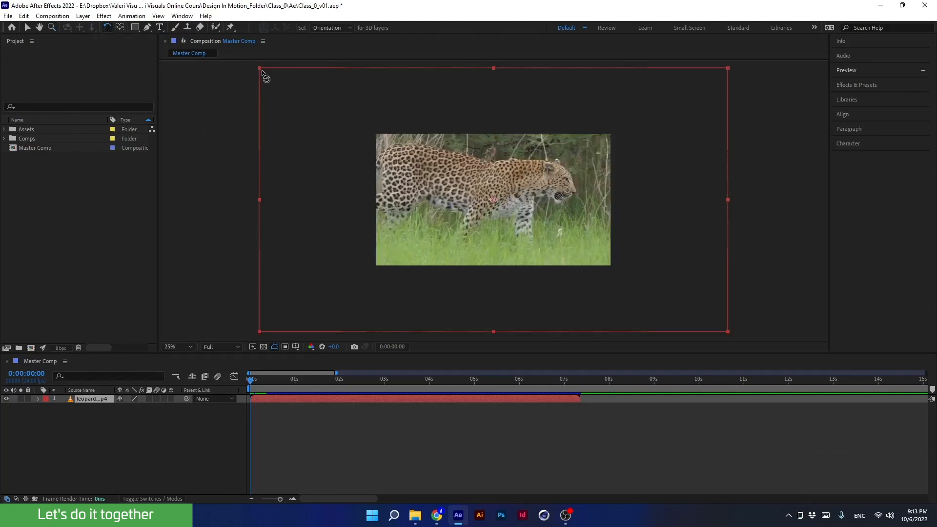
pyautogui.moveTo(259, 69); pyautogui.dragTo(404, 150)
# - Switch to the Zoom tool and fit the composition to the viewer again
pyautogui.press('z')
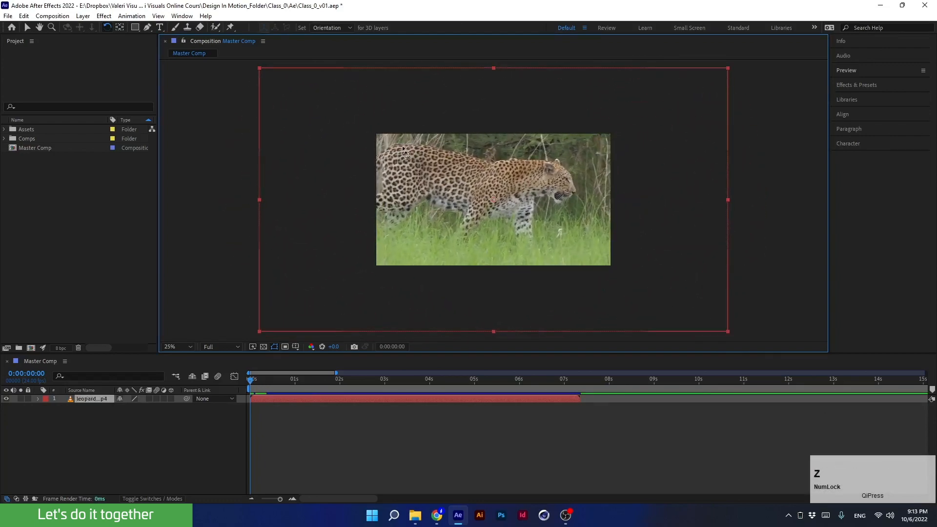
pyautogui.click(182, 346)
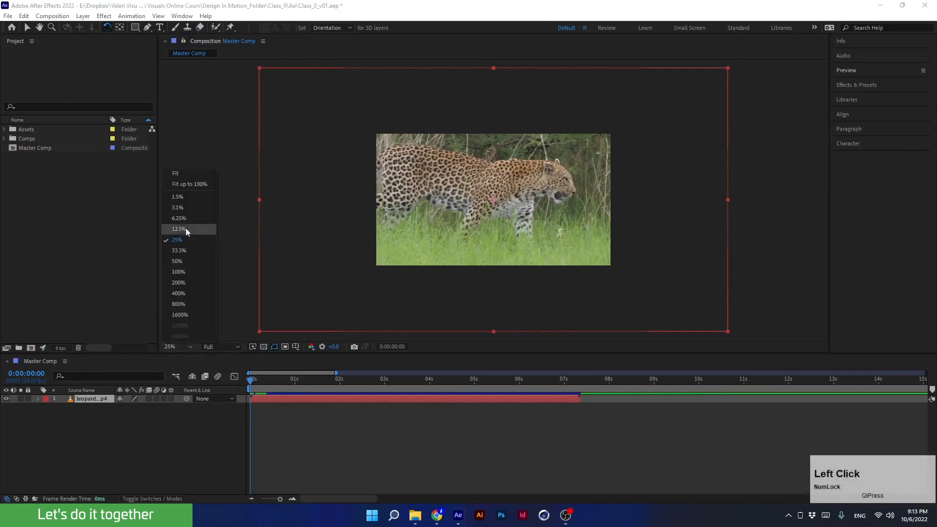
pyautogui.click(176, 174)
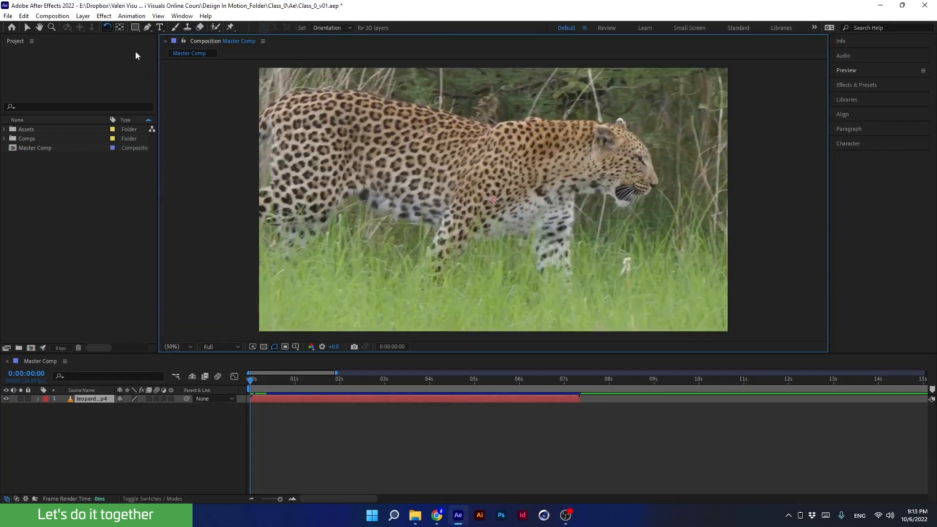
# - Rotate the leopard layer from its corner with the Rotation tool, then undo the rotation
pyautogui.click(120, 28)
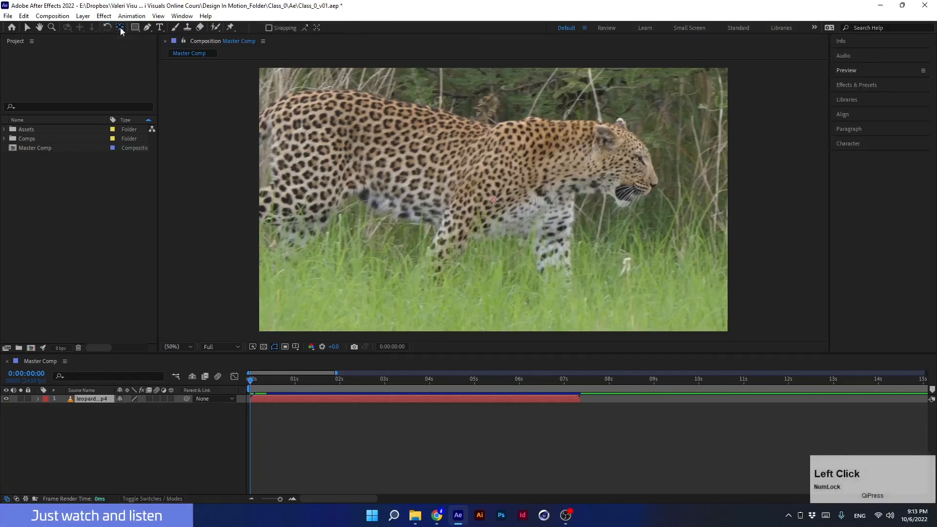
pyautogui.scroll(-1, 449, 161)
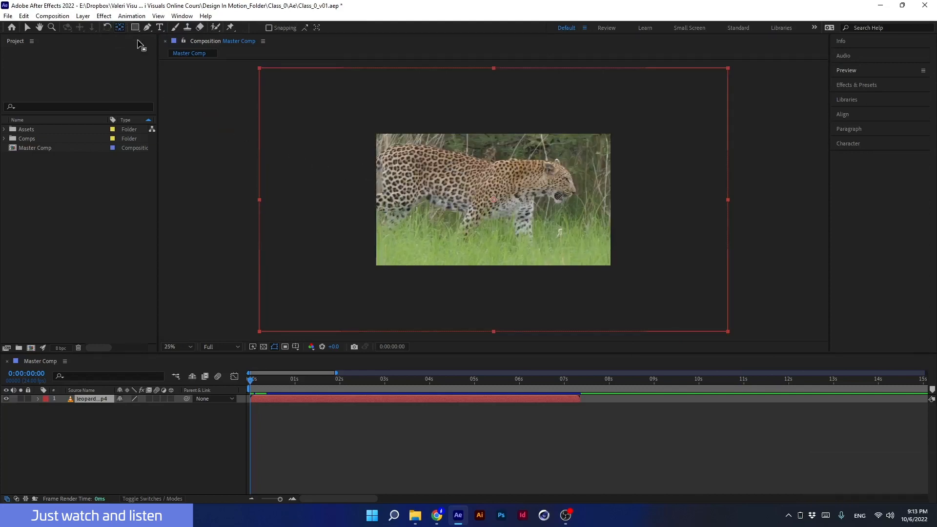
pyautogui.click(109, 27)
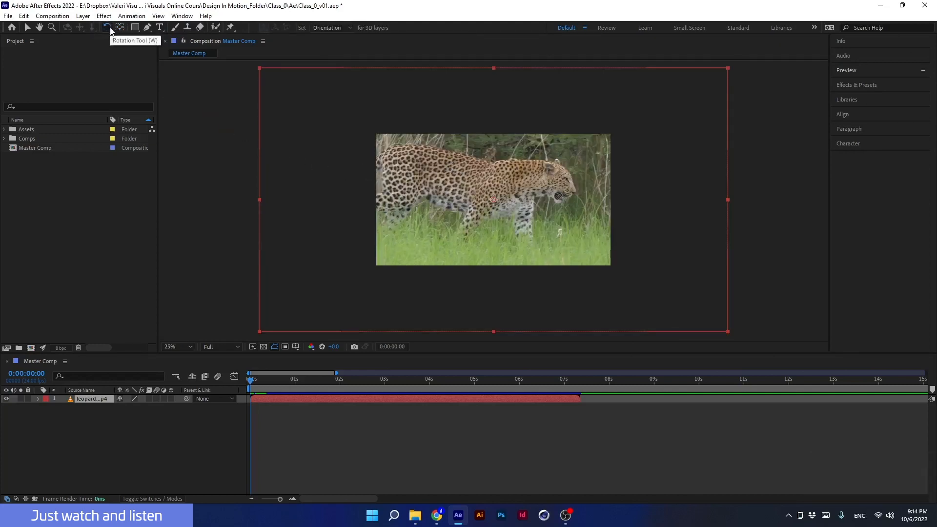
pyautogui.moveTo(257, 69); pyautogui.dragTo(391, 74)
pyautogui.hotkey('ctrl', 'z')
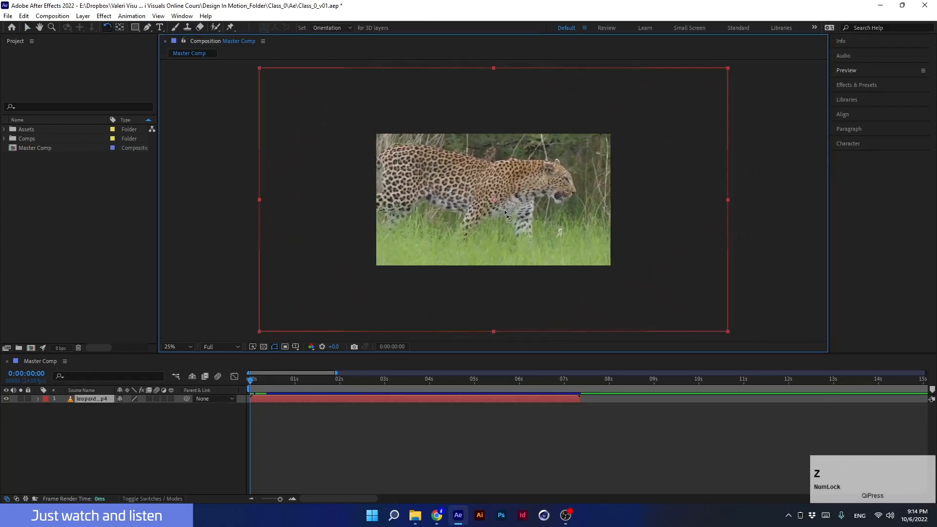
# - Zoom into the leopard's fur to 200% and back out to 25%
pyautogui.scroll(5, 502, 209)
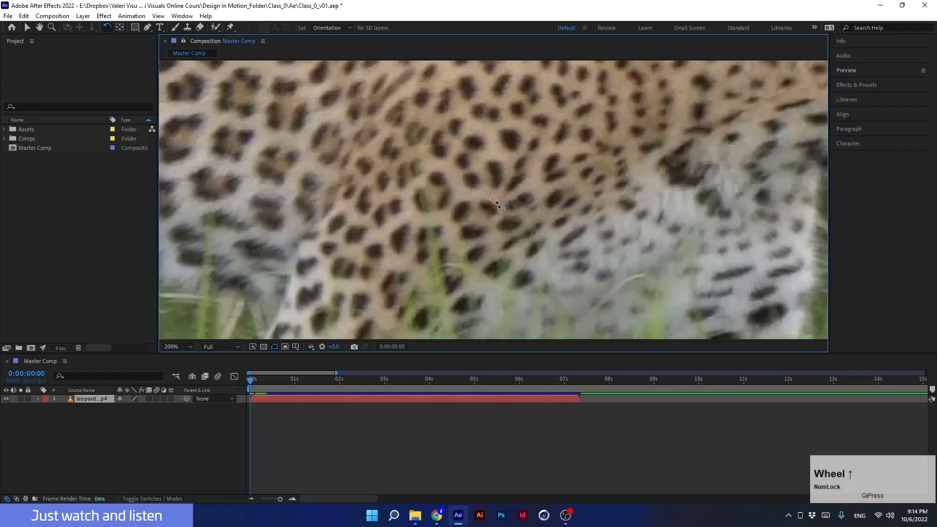
pyautogui.press('ctrl')
pyautogui.press('ctrl')
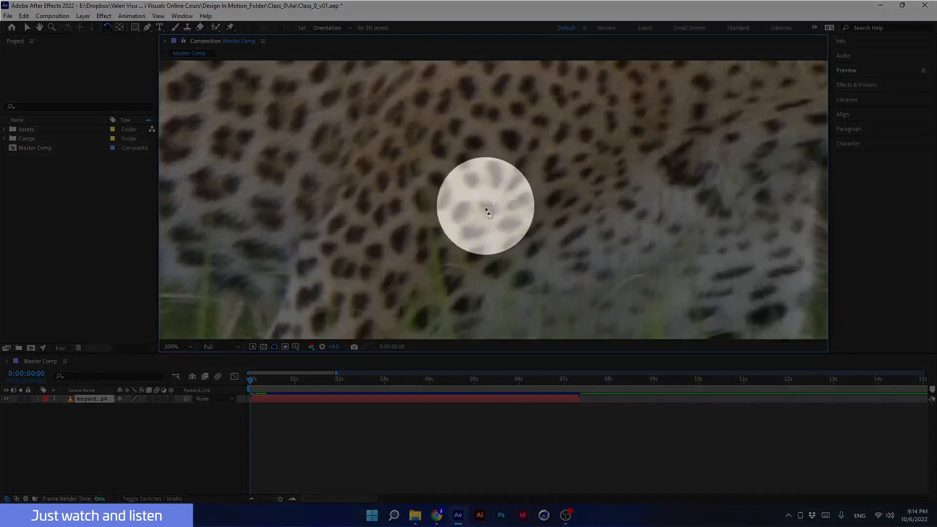
pyautogui.click(488, 209)
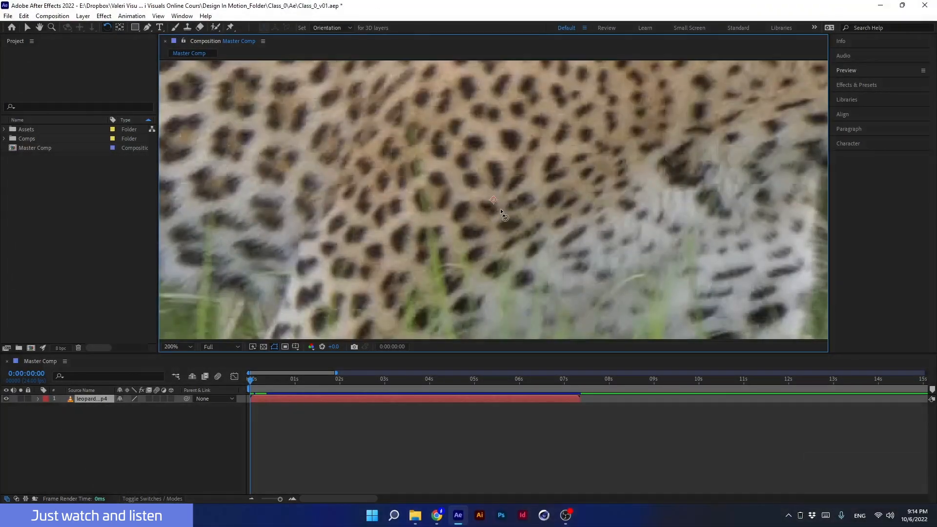
pyautogui.scroll(-6, 501, 210)
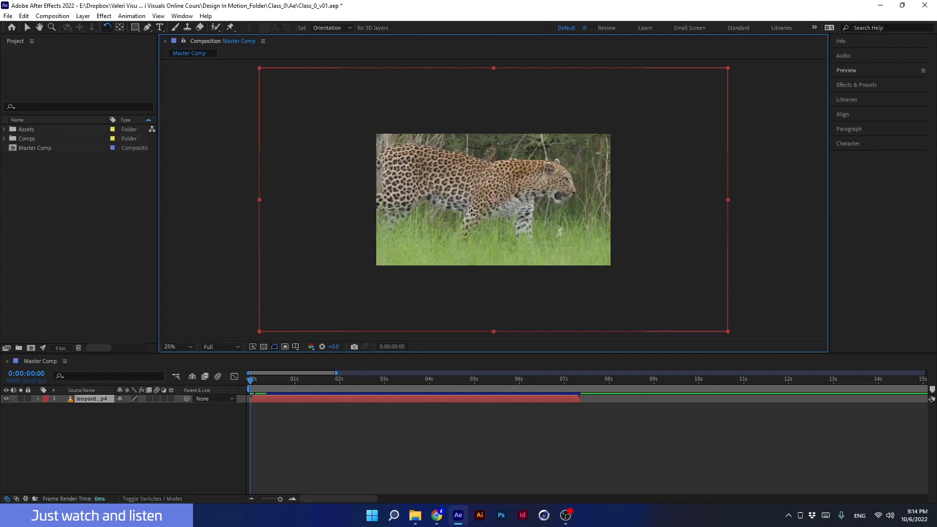
# - Move the layer's anchor point near the lower-right corner with the Pan Behind tool and rotate around it, undoing the rotation
pyautogui.click(119, 27)
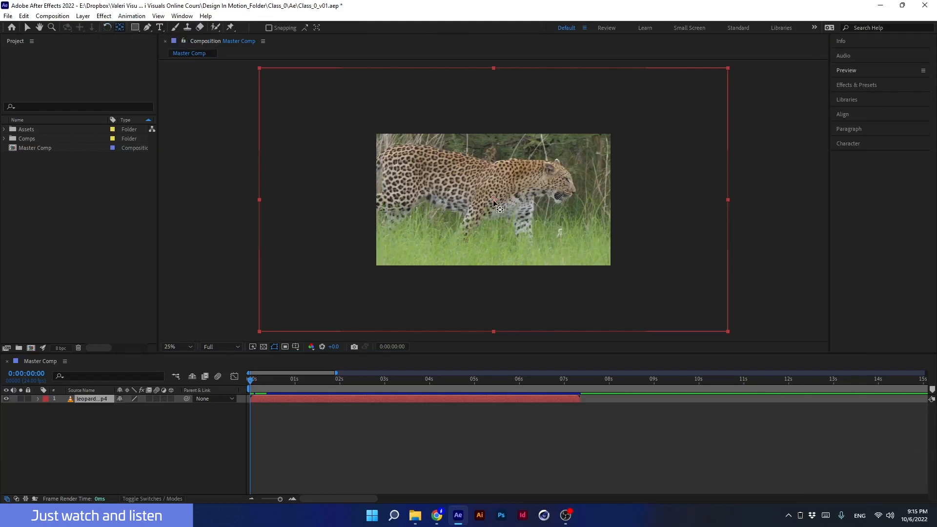
pyautogui.moveTo(493, 201); pyautogui.dragTo(702, 309)
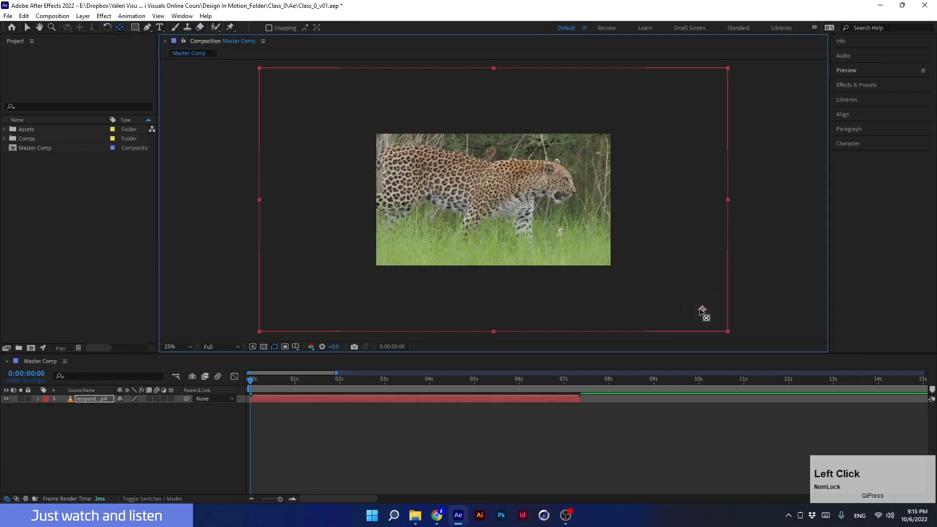
pyautogui.click(107, 29)
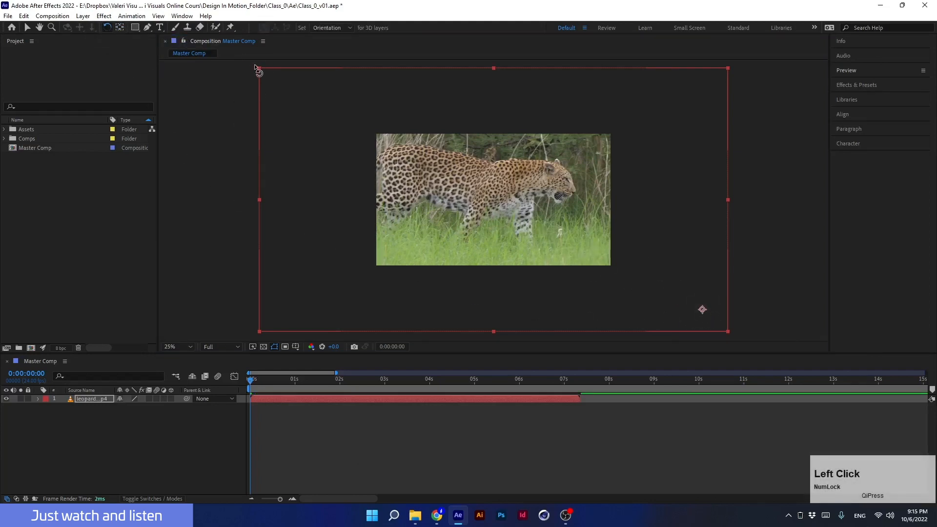
pyautogui.moveTo(256, 67); pyautogui.dragTo(371, 114)
pyautogui.moveTo(355, 139); pyautogui.dragTo(353, 138)
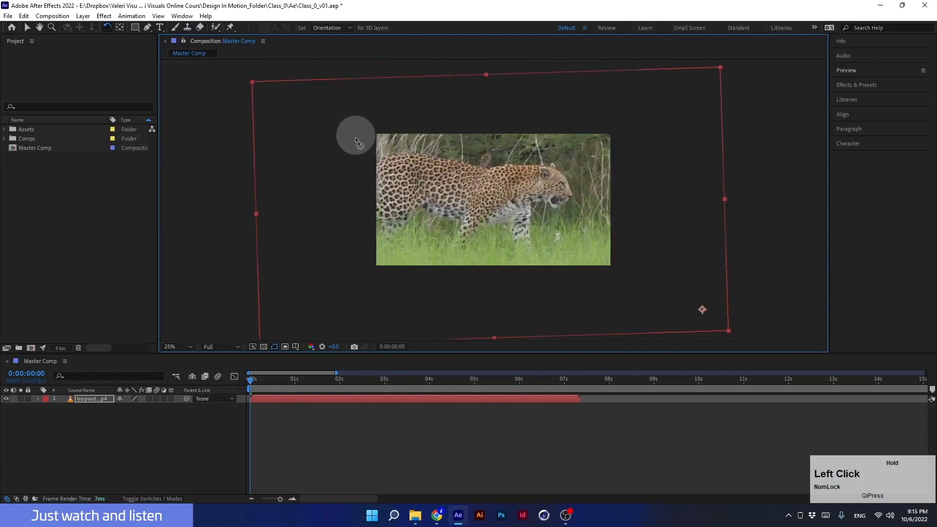
pyautogui.hotkey('ctrl', 'z')
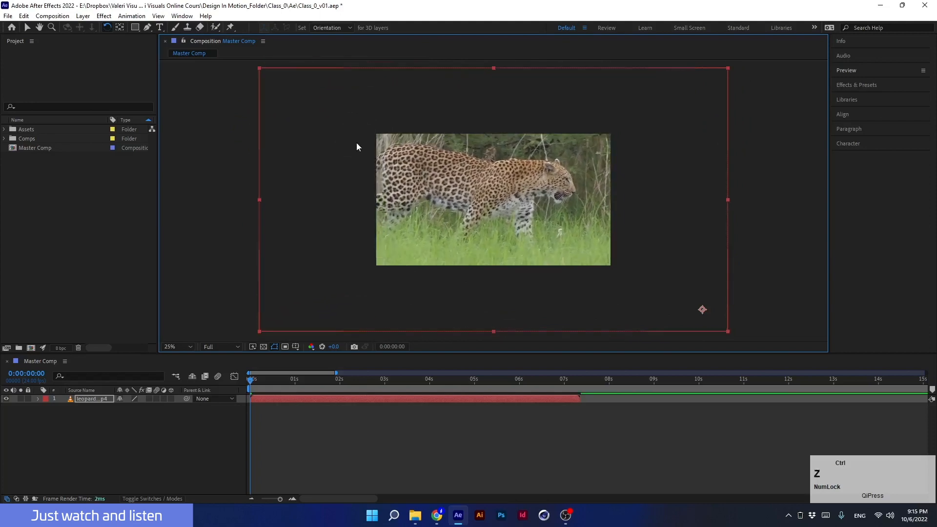
# - Move the anchor point to the top-right corner, rotate the layer around it, then undo both changes
pyautogui.click(119, 26)
pyautogui.moveTo(703, 310); pyautogui.dragTo(726, 70)
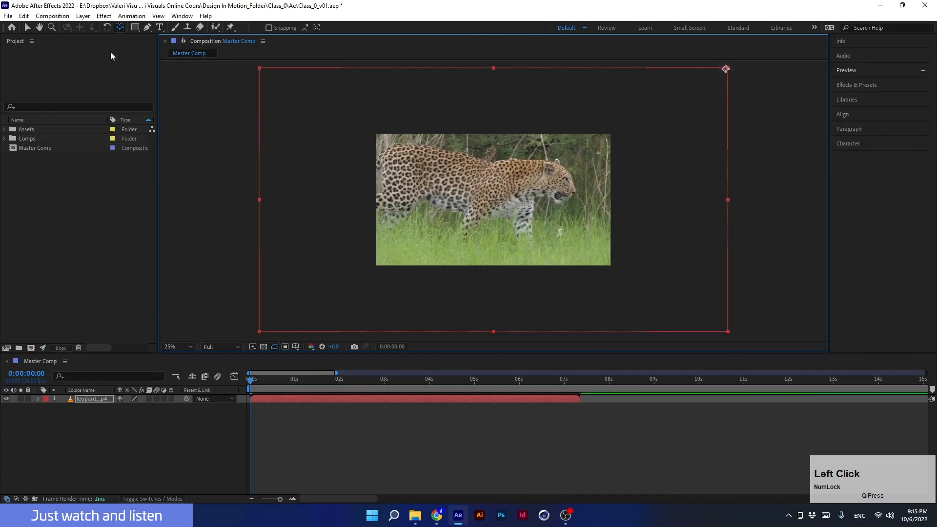
pyautogui.click(107, 27)
pyautogui.moveTo(260, 68); pyautogui.dragTo(386, 149)
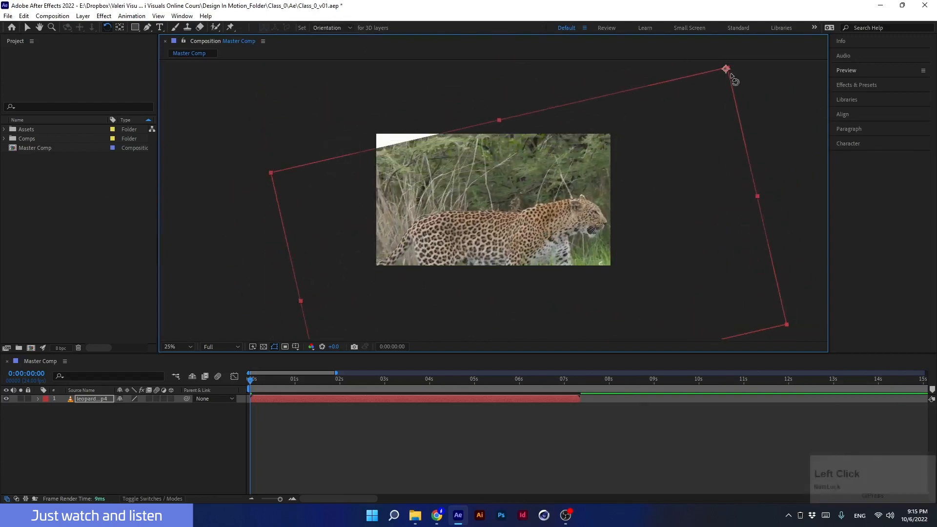
pyautogui.hotkey('ctrl', 'z')
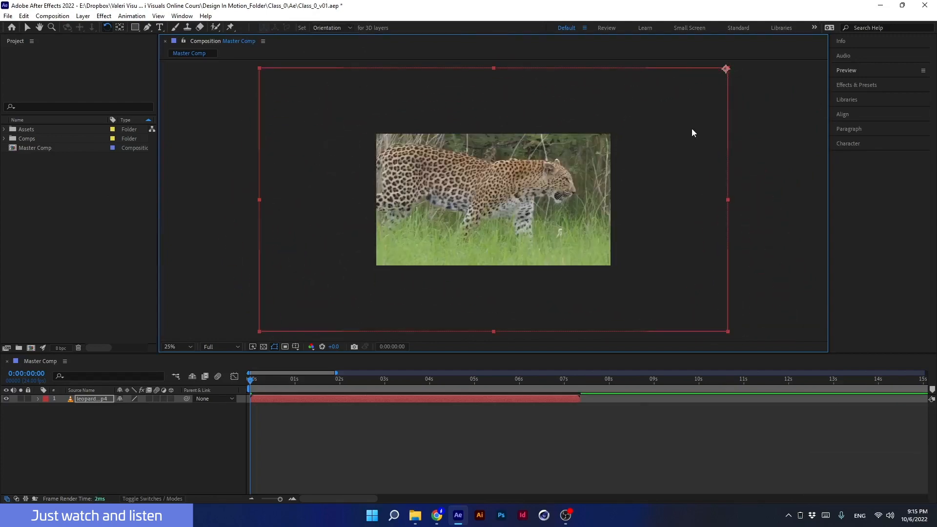
pyautogui.hotkey('ctrl', 'z')
# - Move the layer's anchor point near the composition's top-right corner with the Pan Behind tool and return to the Selection tool
pyautogui.click(120, 27)
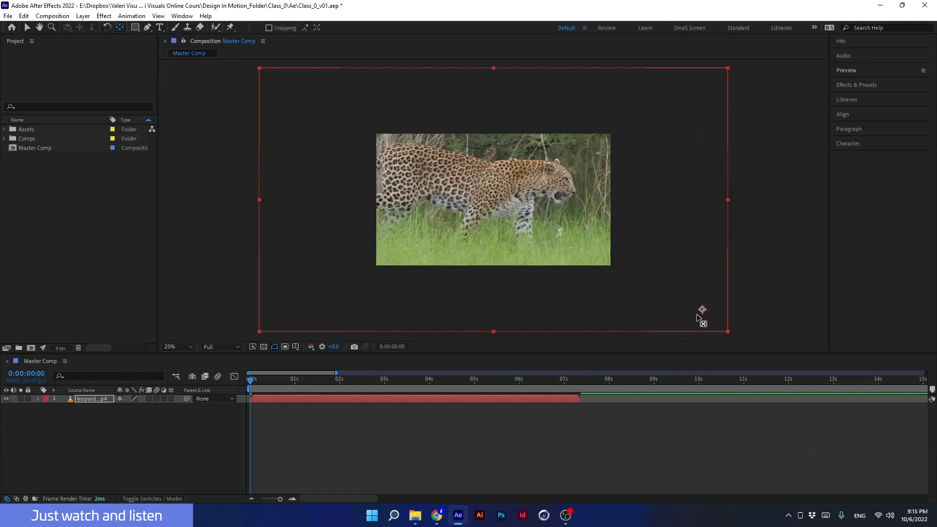
pyautogui.moveTo(703, 310); pyautogui.dragTo(714, 82)
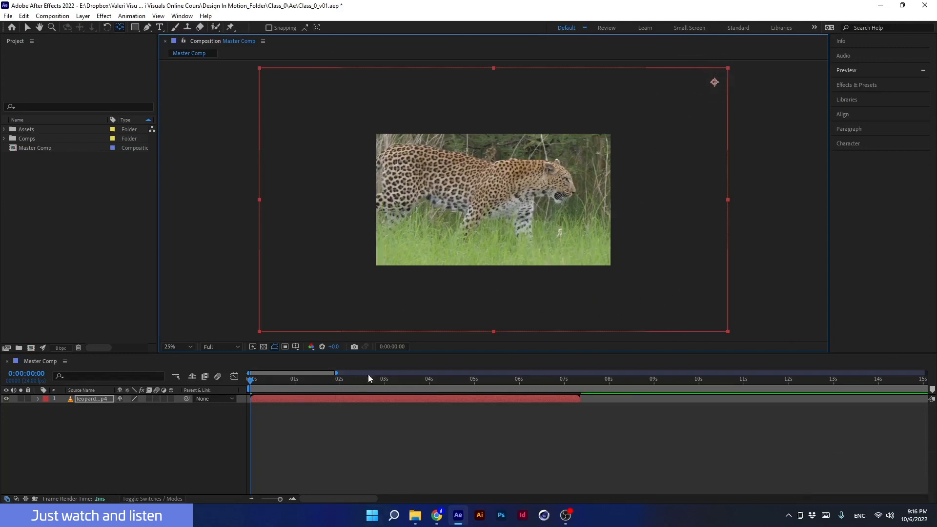
pyautogui.click(377, 254)
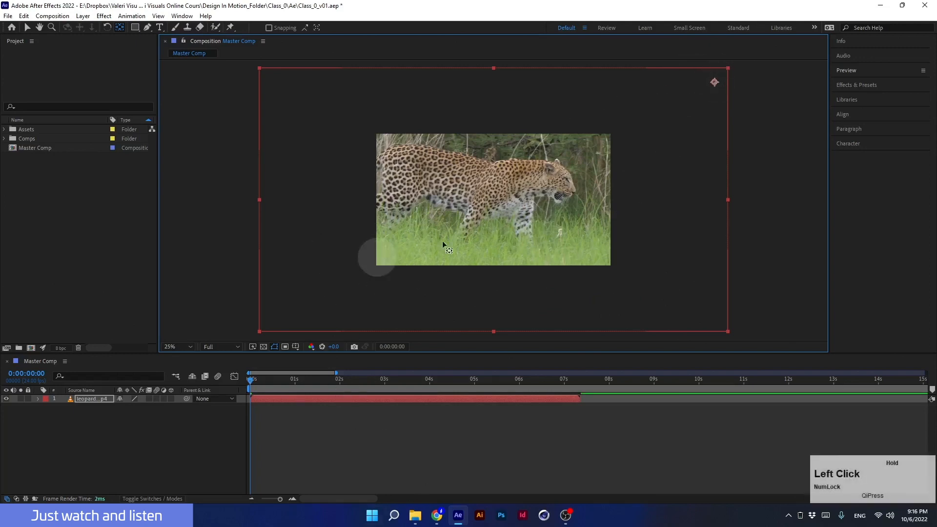
pyautogui.click(216, 222)
pyautogui.click(289, 281)
pyautogui.click(389, 250)
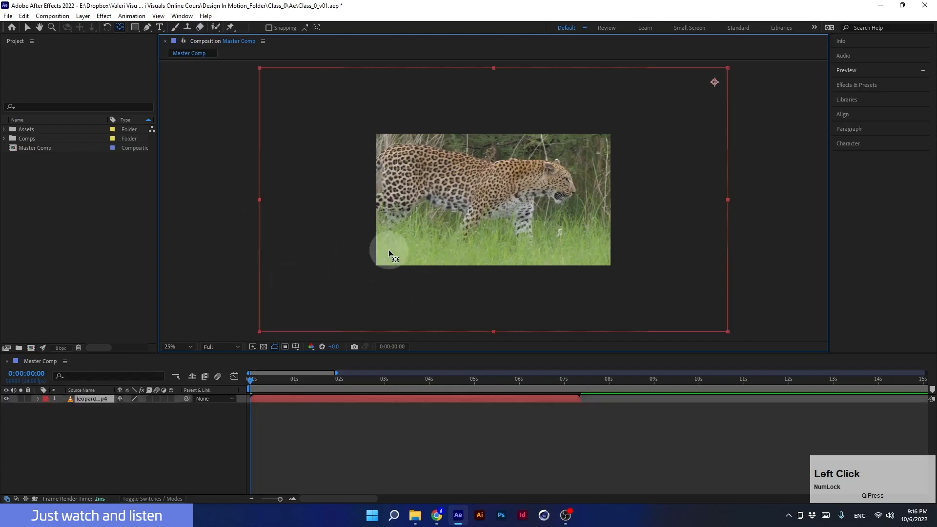
pyautogui.click(317, 324)
pyautogui.click(324, 251)
pyautogui.click(358, 235)
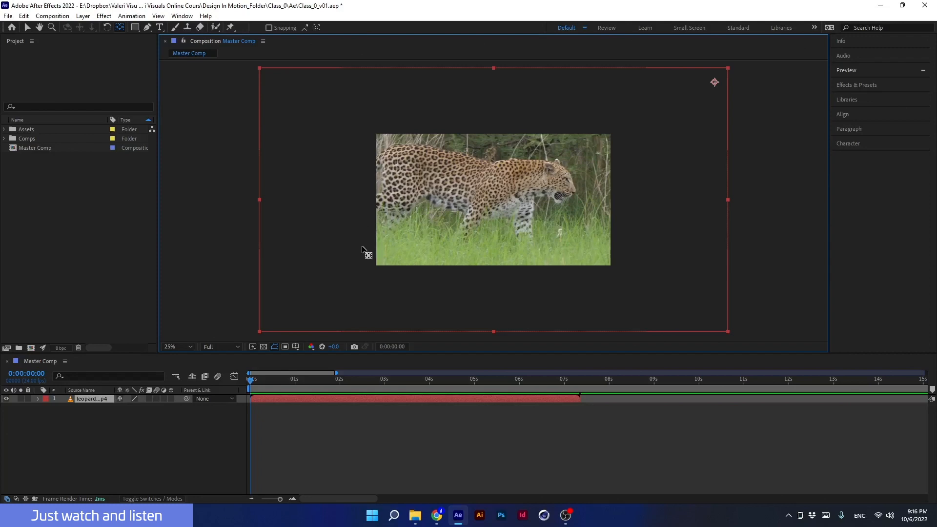
pyautogui.press('v')
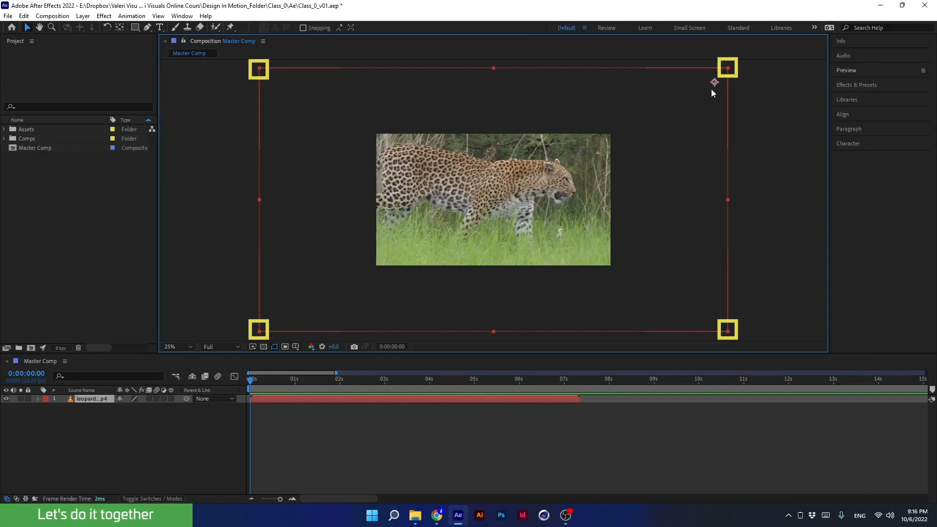
# - Move the leopard layer's anchor point to the composition's top-left corner with the Pan Behind tool
pyautogui.click(119, 27)
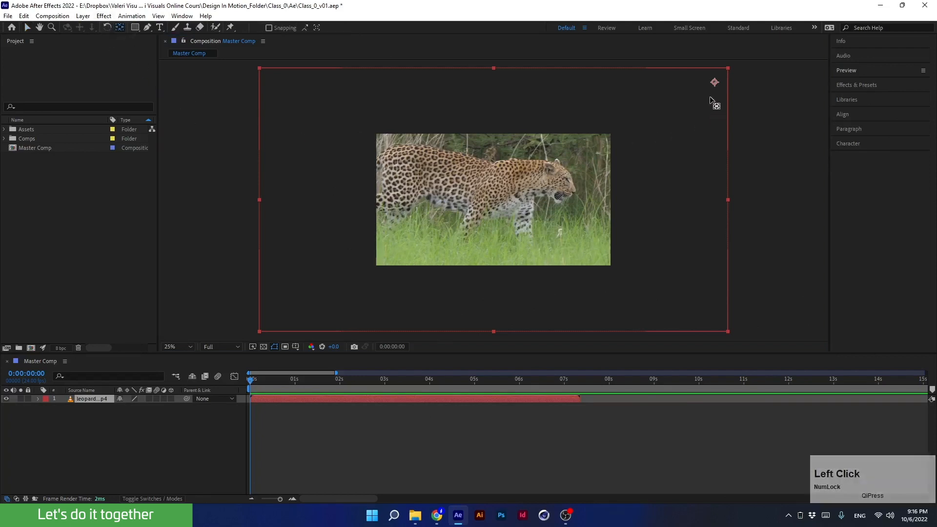
pyautogui.moveTo(714, 83); pyautogui.dragTo(325, 73)
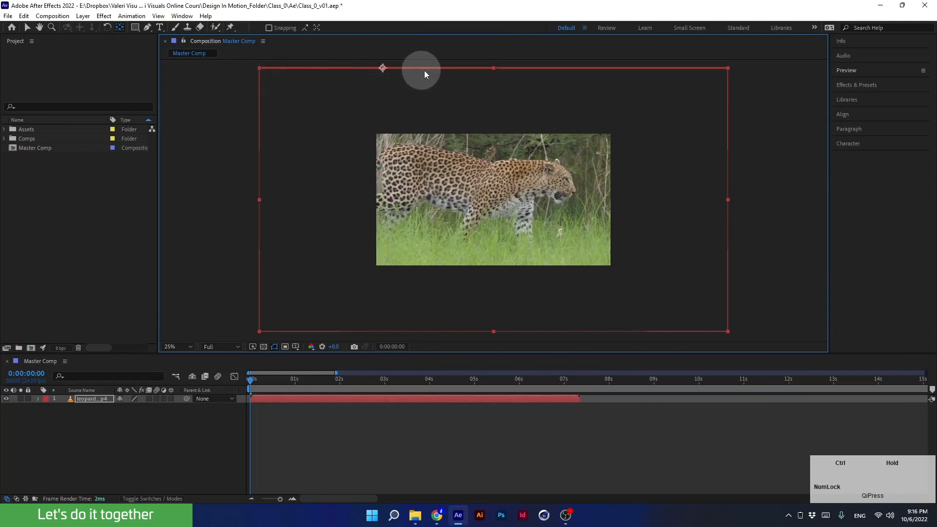
pyautogui.moveTo(488, 73); pyautogui.dragTo(479, 205)
pyautogui.moveTo(368, 149); pyautogui.dragTo(259, 69)
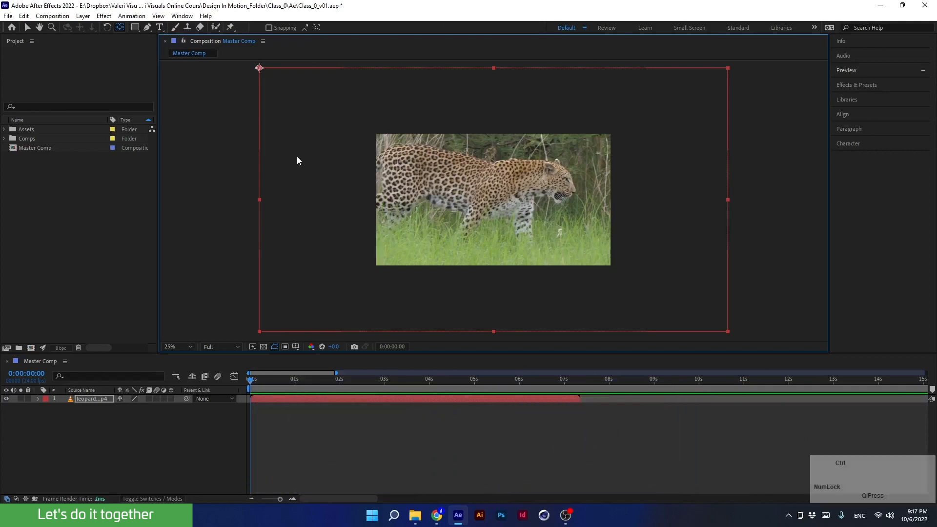
# - Center the anchor point back on the leopard layer
pyautogui.hotkey('ctrl', 'alt', 'Home')
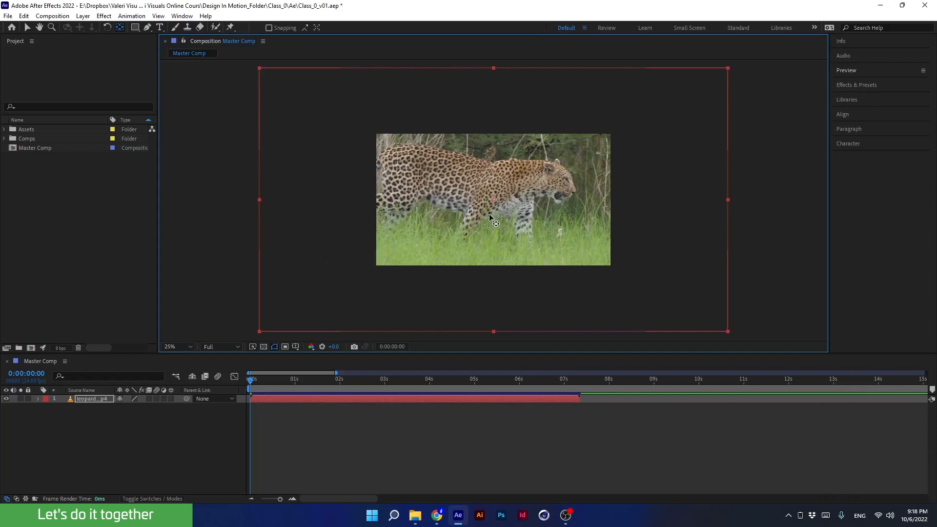
pyautogui.click(166, 347)
pyautogui.click(171, 179)
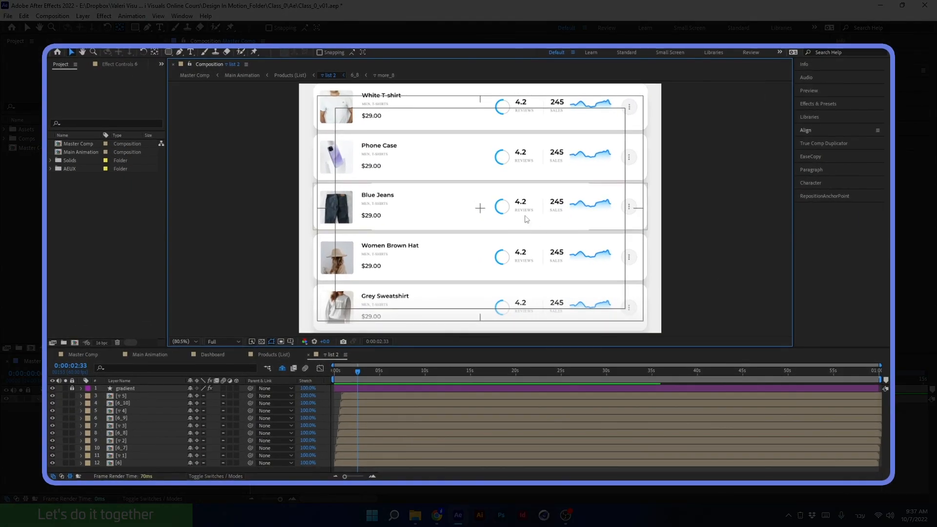
# - Select the five product card layers in the list composition and center their anchor points
pyautogui.click(522, 223)
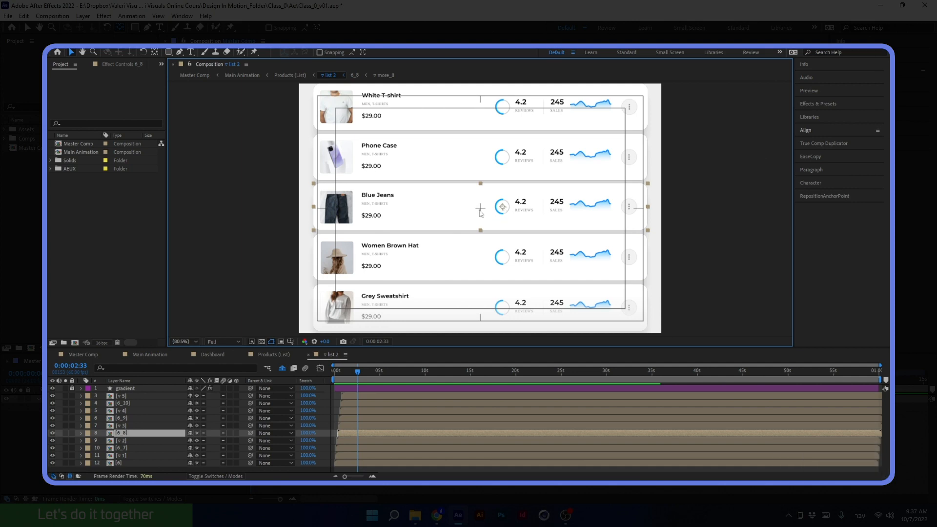
pyautogui.keyDown('shift'); pyautogui.click(539, 122); pyautogui.keyUp('shift')
pyautogui.keyDown('shift'); pyautogui.click(534, 157); pyautogui.keyUp('shift')
pyautogui.keyDown('shift'); pyautogui.click(542, 257); pyautogui.keyUp('shift')
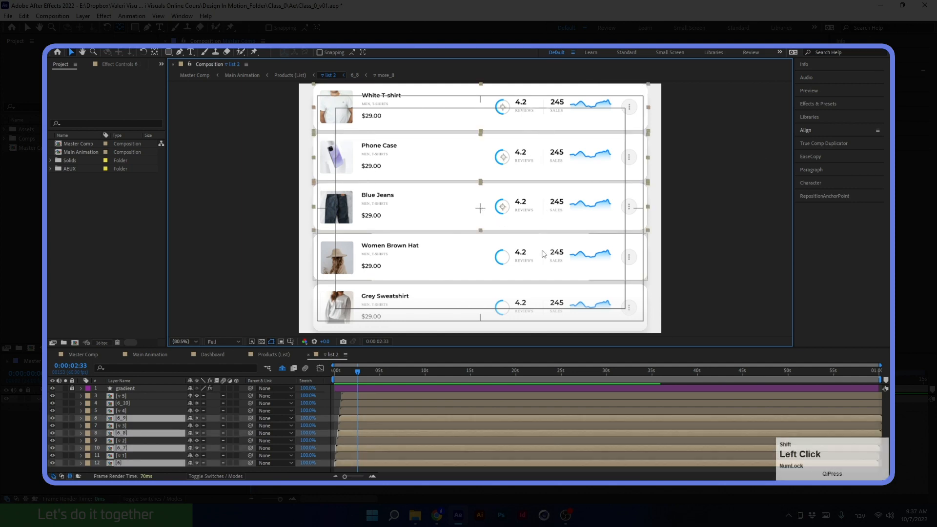
pyautogui.keyDown('shift'); pyautogui.click(540, 308); pyautogui.keyUp('shift')
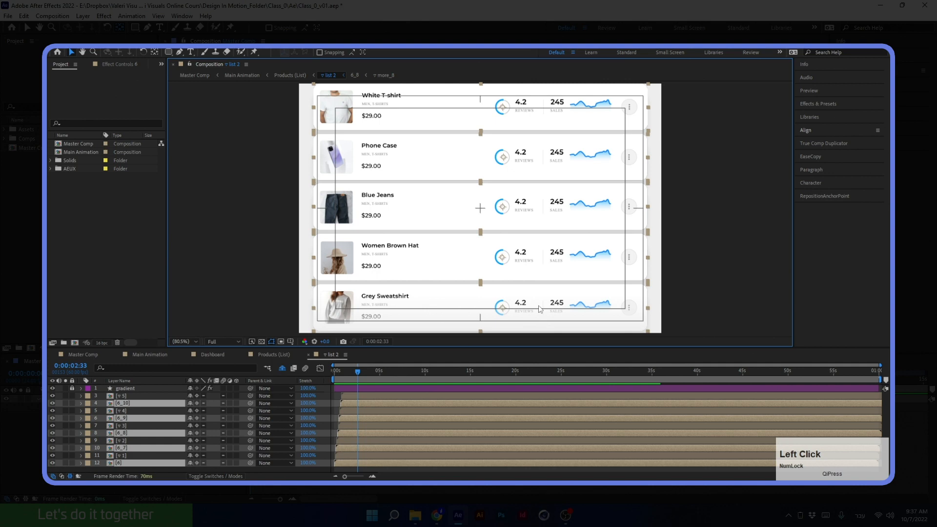
pyautogui.hotkey('ctrl', 'alt', 'Home')
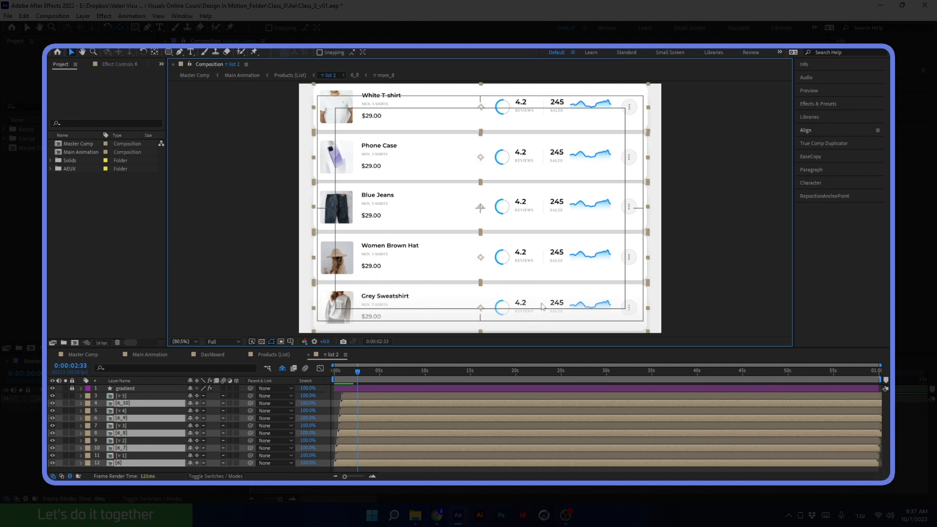
# - Preview the list animation from the start of the timeline
pyautogui.moveTo(356, 370); pyautogui.dragTo(318, 370)
pyautogui.press('space')
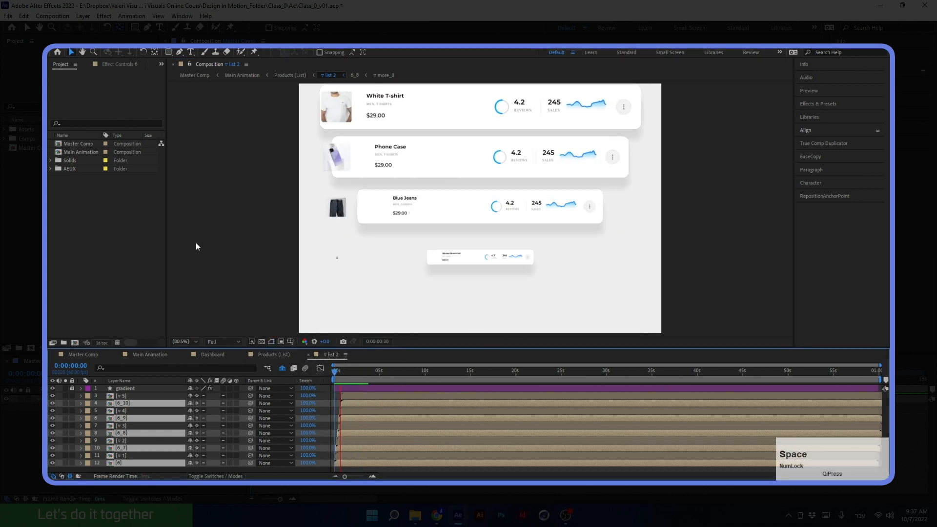
pyautogui.press('space')
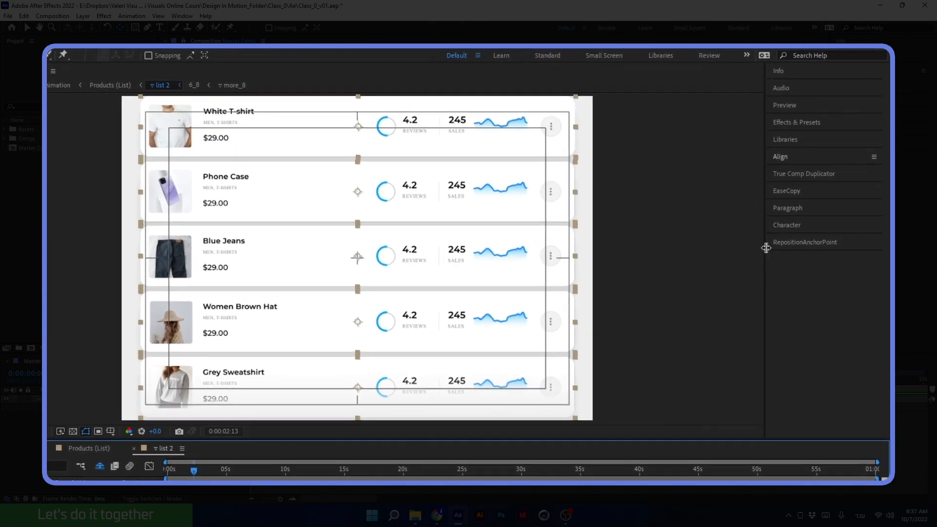
# - Reposition the selected cards' anchor points to their top-left corners with the RepositionAnchorPoint panel, then preview
pyautogui.click(805, 197)
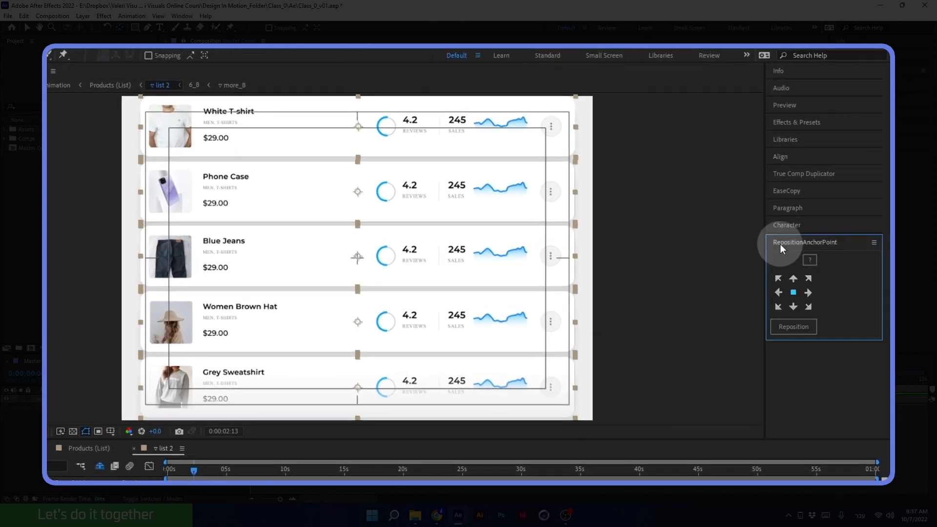
pyautogui.click(778, 278)
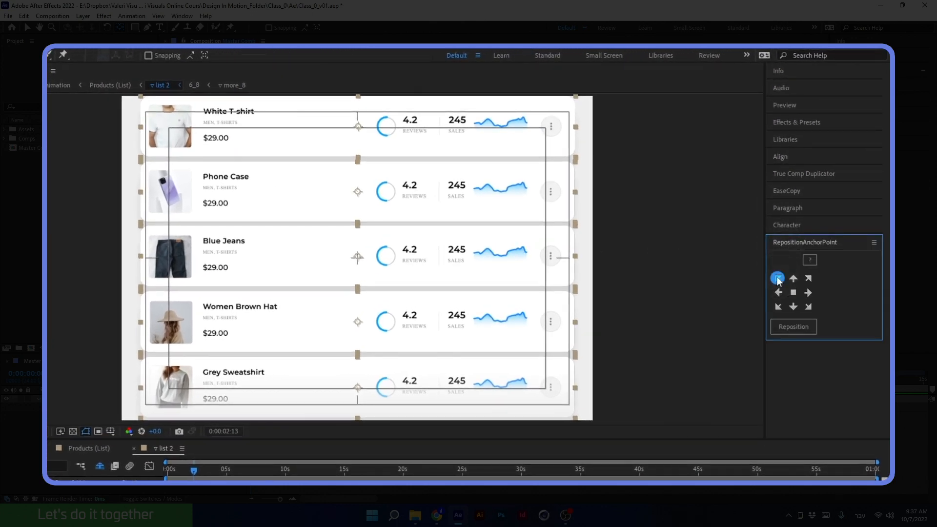
pyautogui.click(785, 329)
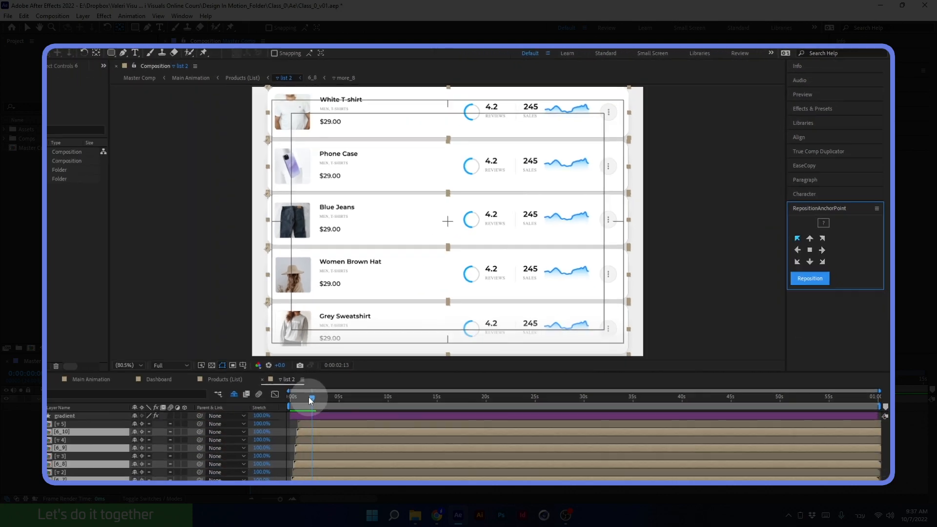
pyautogui.click(149, 466)
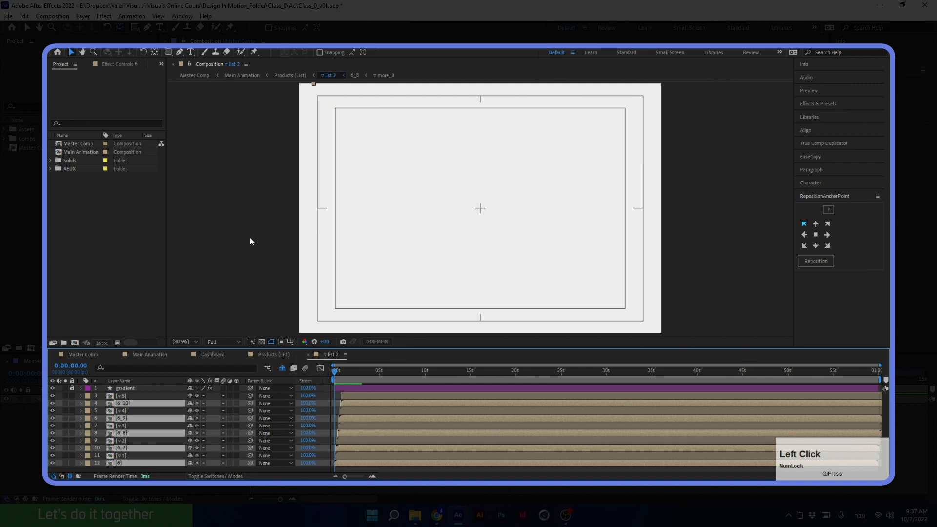
pyautogui.press('space')
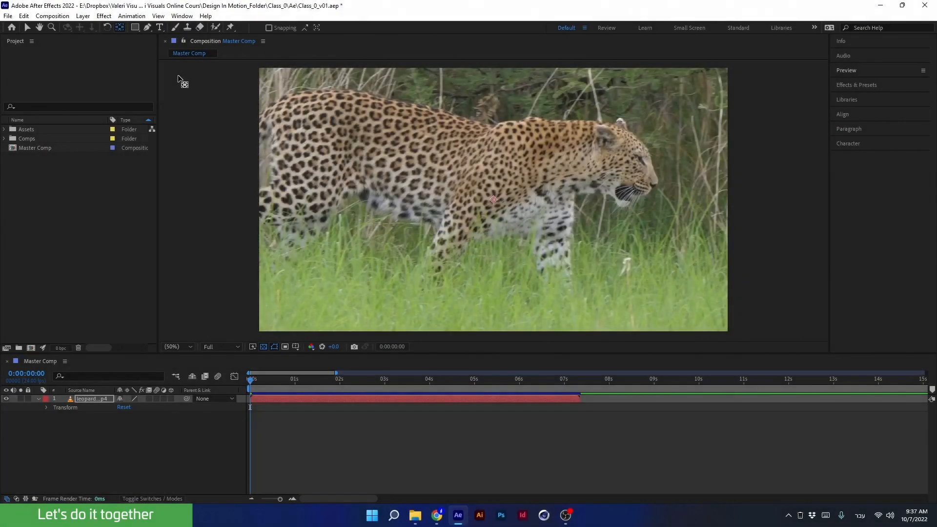
# - Open the RepositionAnchorPoint panel in the leopard composition and enlarge it
pyautogui.click(180, 17)
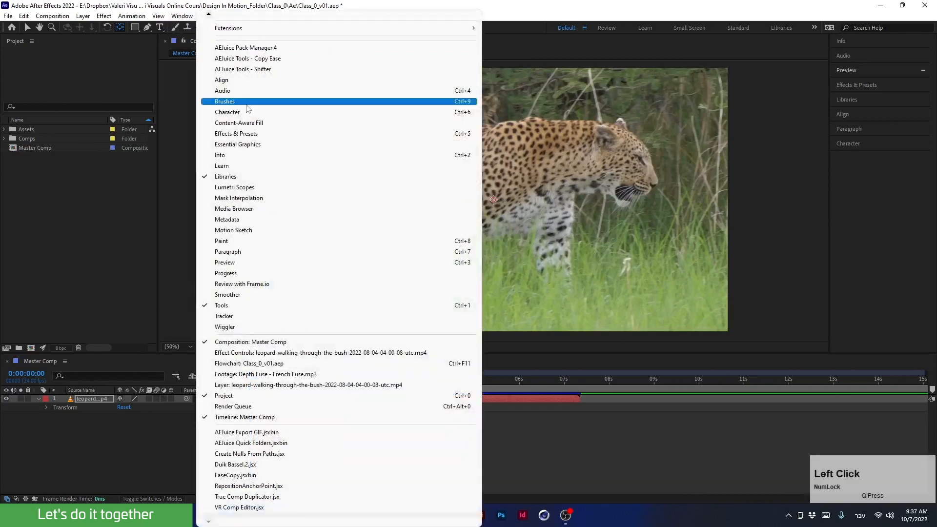
pyautogui.click(223, 487)
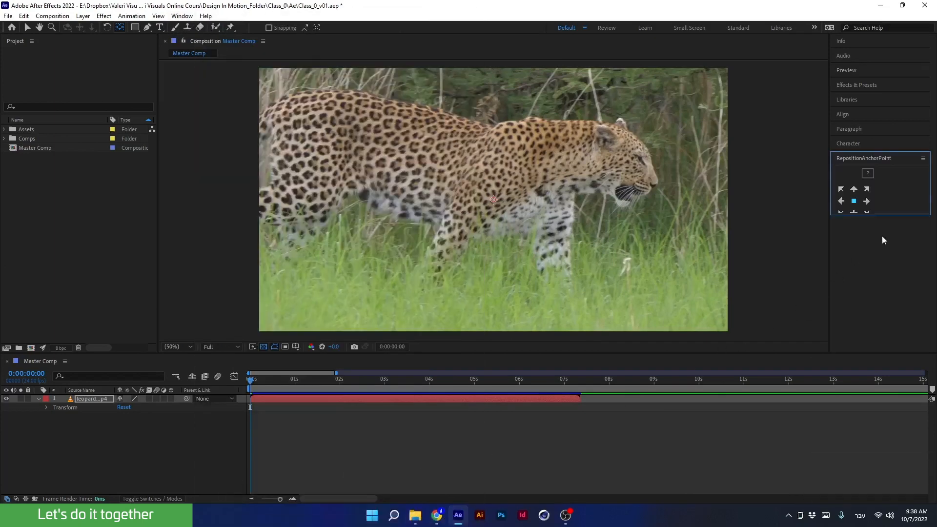
pyautogui.moveTo(874, 214); pyautogui.dragTo(874, 244)
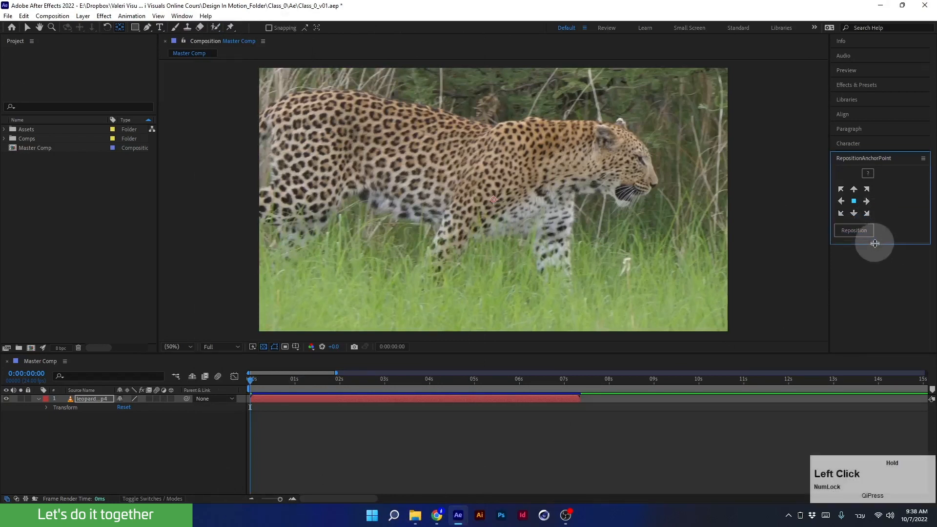
pyautogui.scroll(-2, 531, 215)
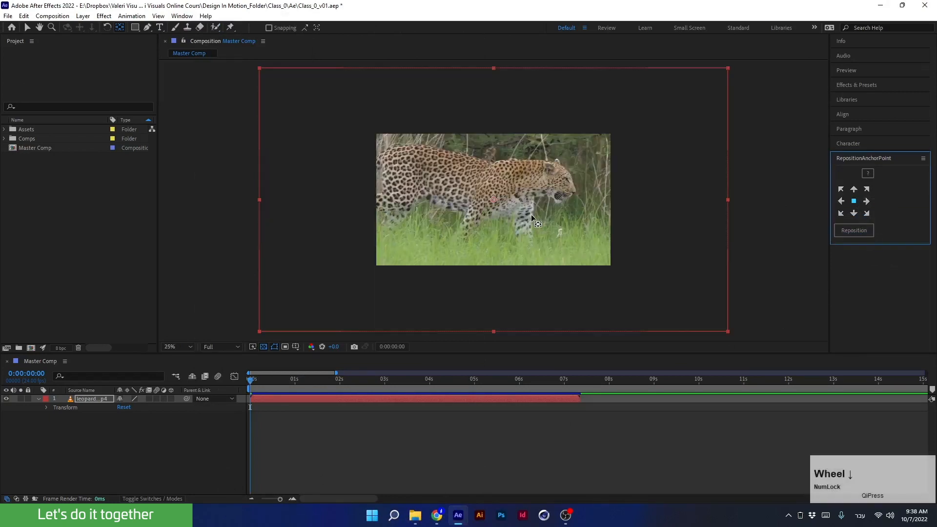
# - Reposition the leopard layer's anchor point to its bottom-left corner and then its top-right corner
pyautogui.click(841, 215)
pyautogui.click(839, 235)
pyautogui.click(866, 189)
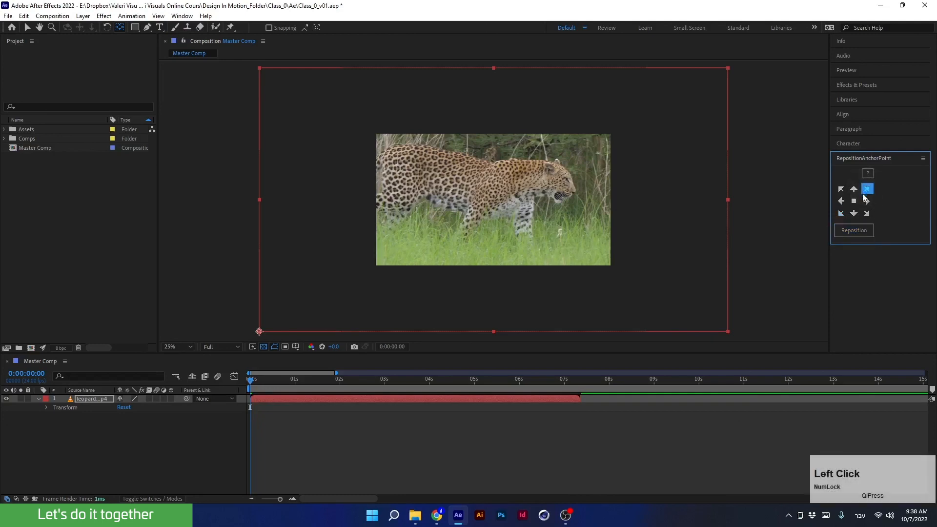
pyautogui.click(862, 234)
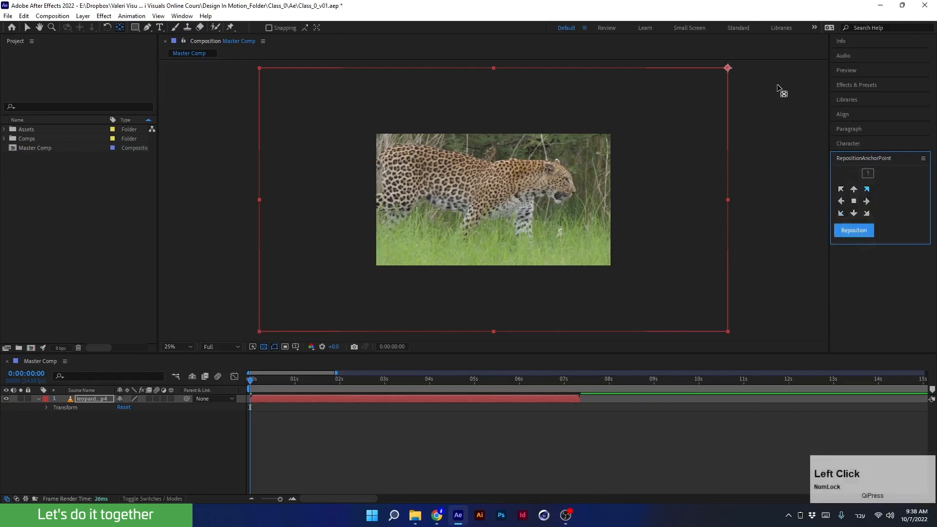
# - Reposition the leopard layer's anchor point to its center
pyautogui.click(854, 202)
pyautogui.click(853, 227)
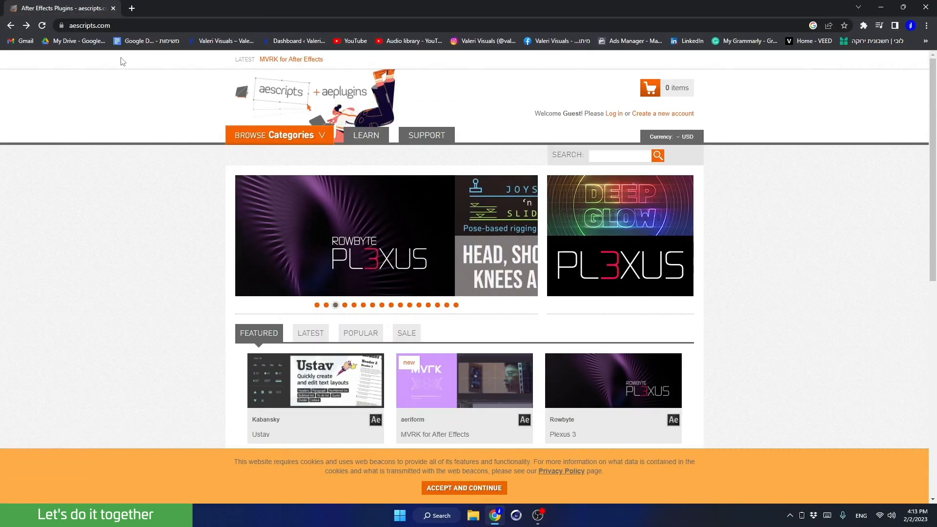
# - Switch to the browser on aescripts.com, accept the cookie notice and log in to the account
pyautogui.click(111, 27)
pyautogui.click(111, 27)
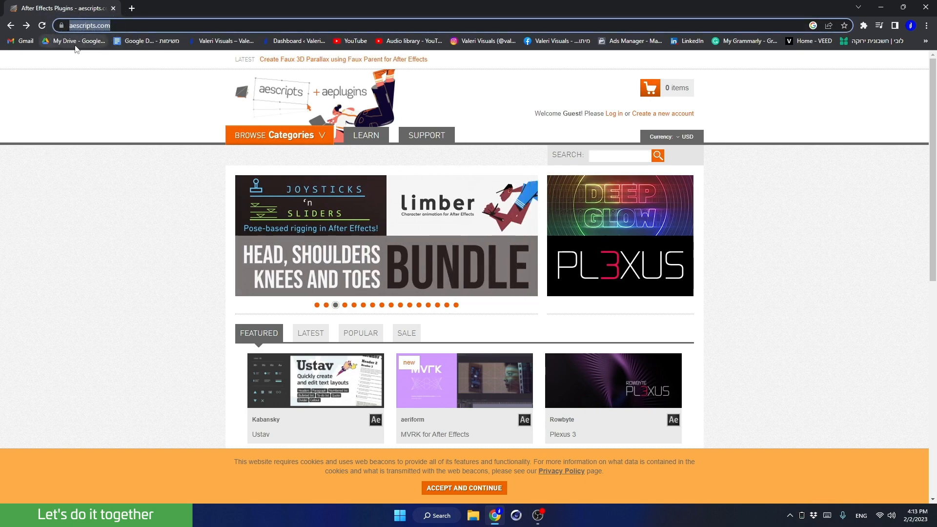
pyautogui.click(137, 131)
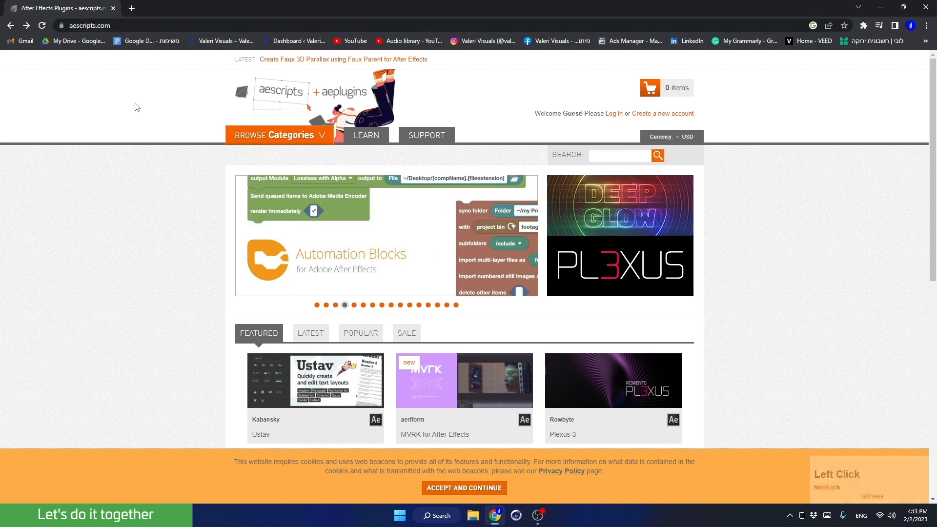
pyautogui.click(450, 490)
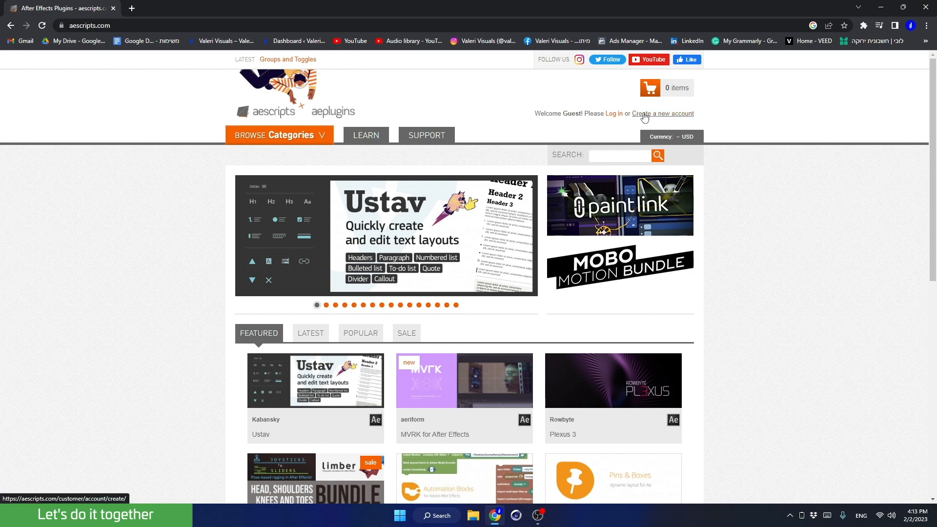
pyautogui.click(613, 115)
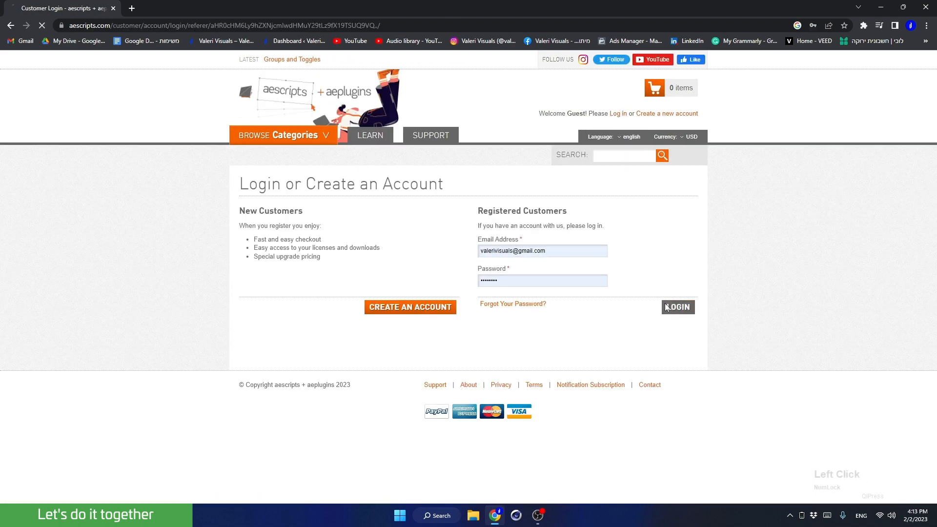
pyautogui.click(667, 307)
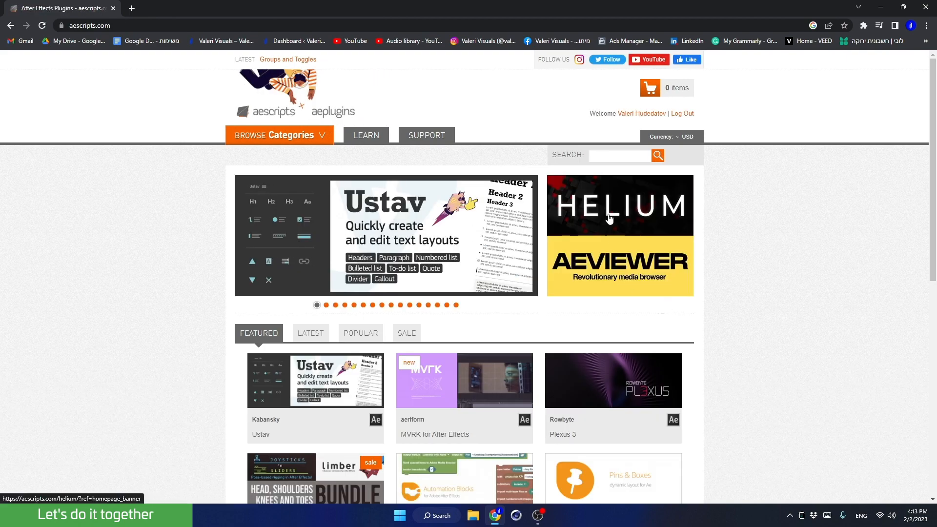
# - Search aescripts for repo and open the RepositionAnchorPoint product page
pyautogui.click(600, 155)
pyautogui.write('repo')
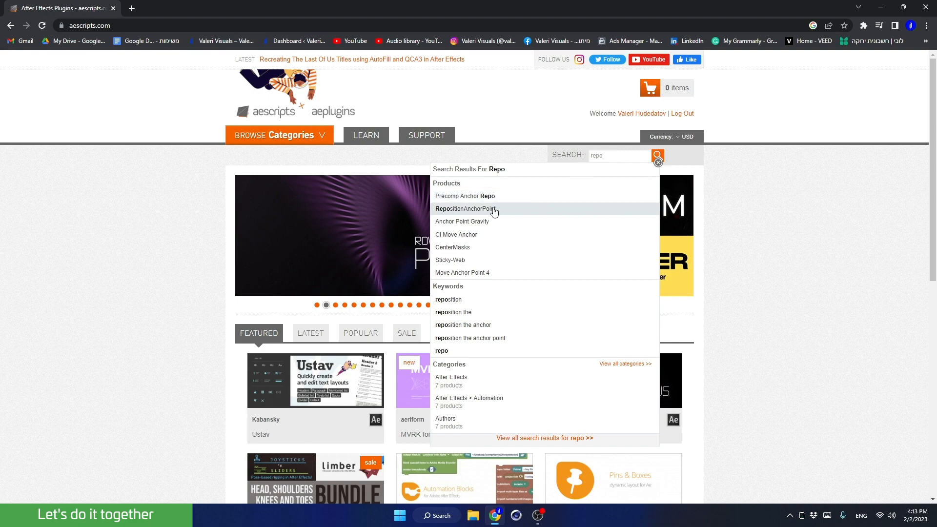
pyautogui.click(494, 211)
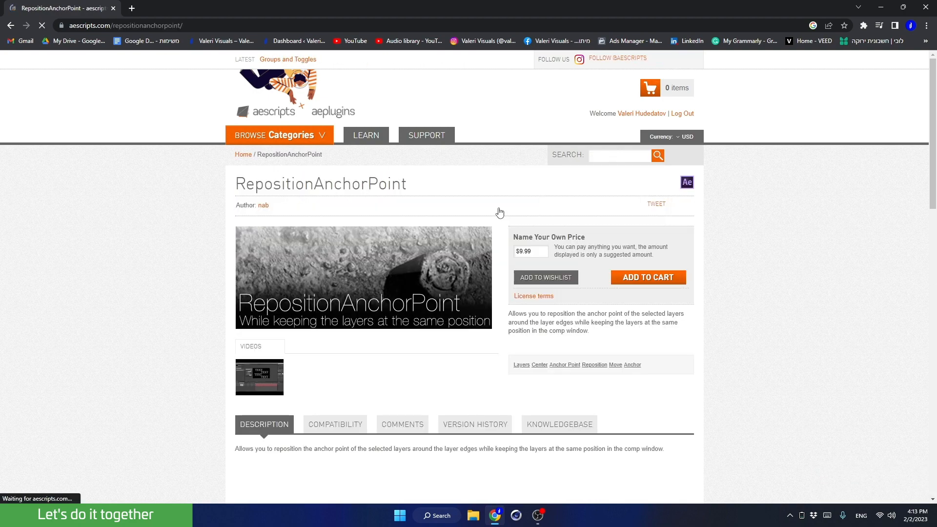
# - Set the RepositionAnchorPoint price to 0 and add it to the cart
pyautogui.click(541, 252)
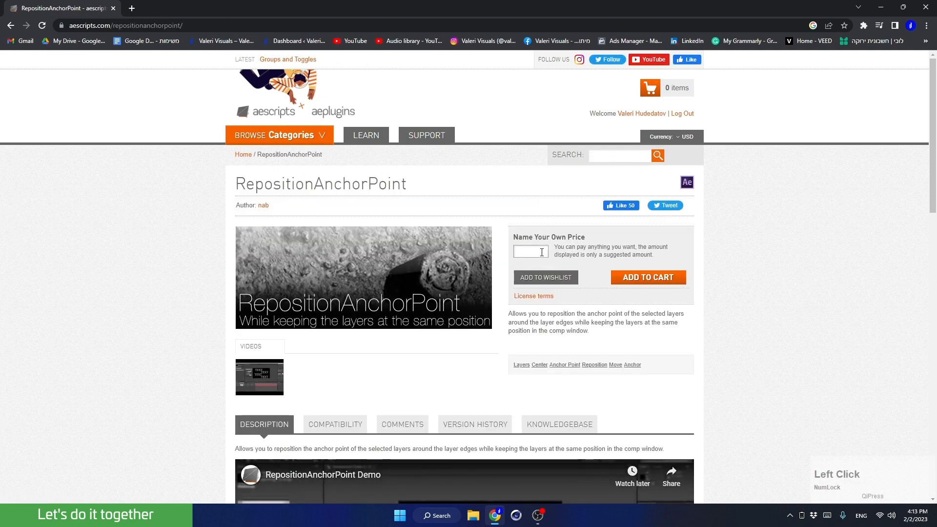
pyautogui.write('0')
pyautogui.click(614, 278)
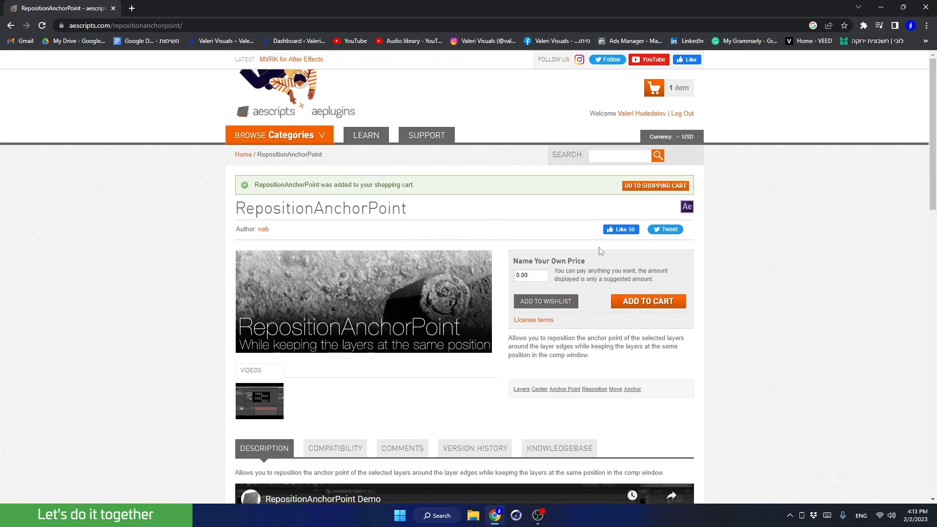
# - Open the shopping cart and proceed to checkout
pyautogui.click(650, 91)
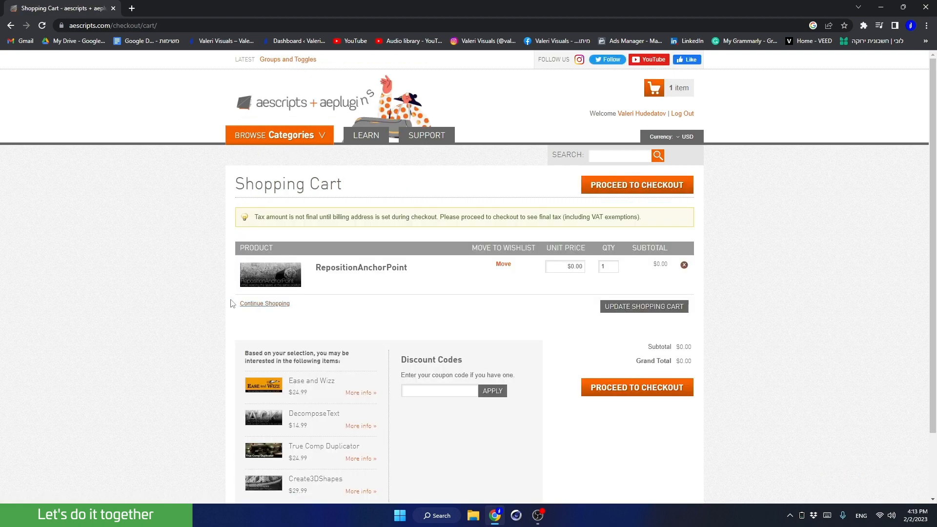
pyautogui.click(621, 187)
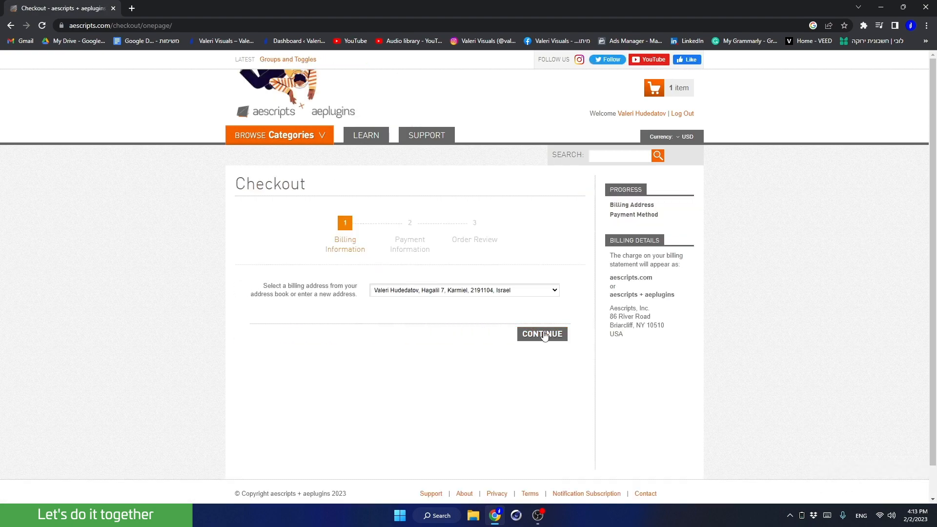
# - Continue past the billing information and place the free RepositionAnchorPoint order
pyautogui.click(542, 334)
pyautogui.click(549, 276)
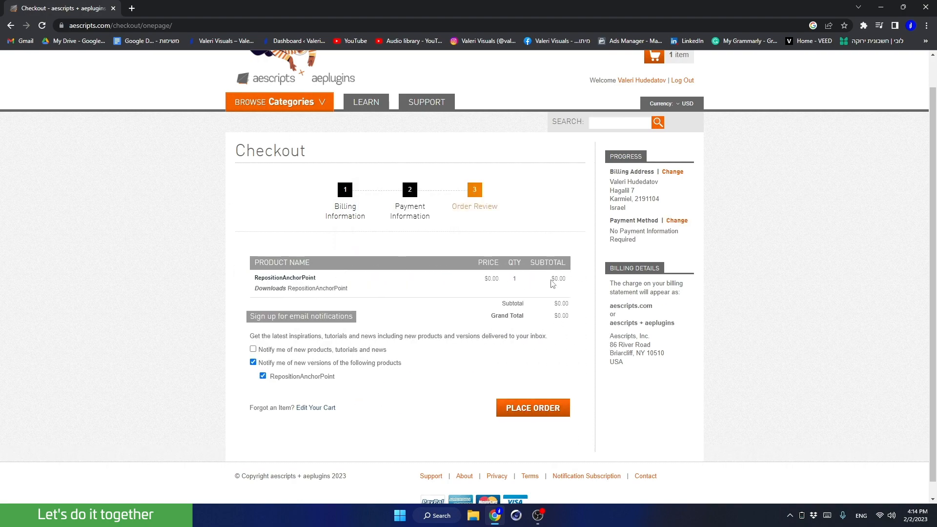
pyautogui.click(544, 415)
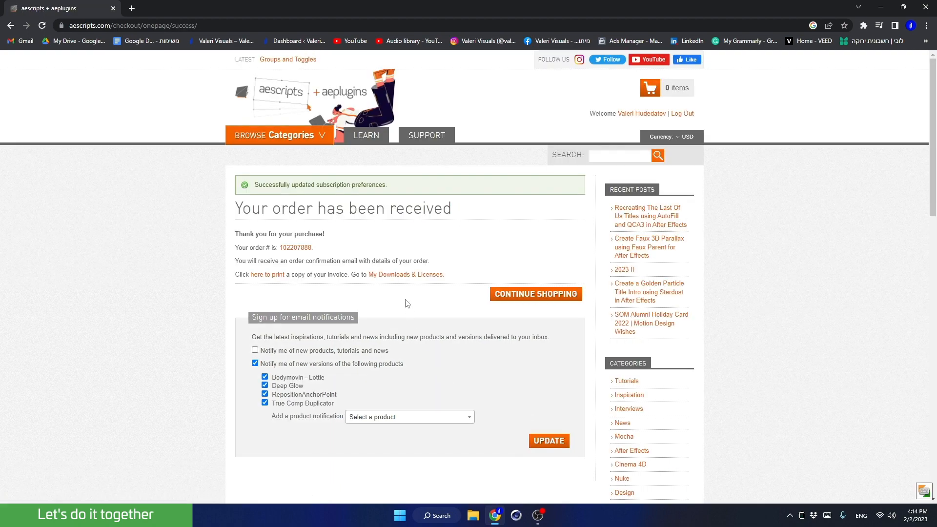
# - Open My Downloads & Licenses and start downloading RepositionAnchorPoint version 3.9
pyautogui.click(402, 275)
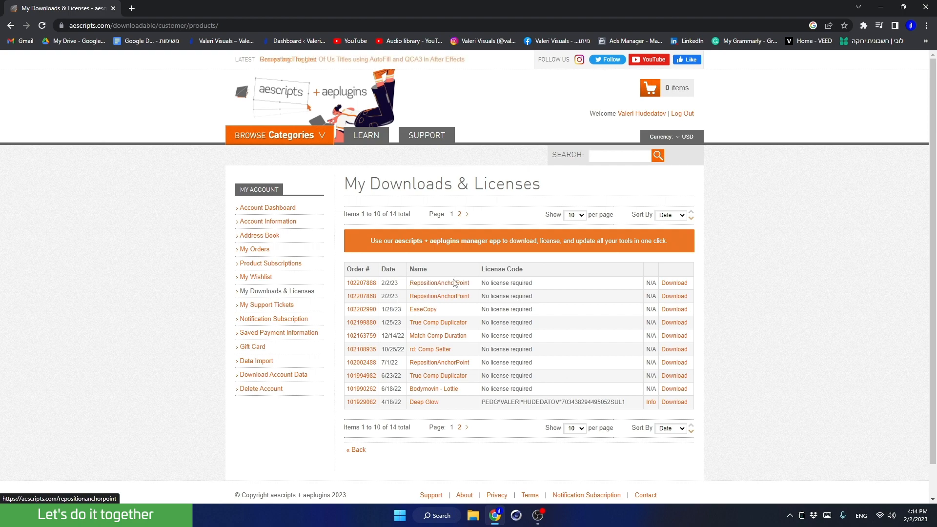
pyautogui.click(668, 286)
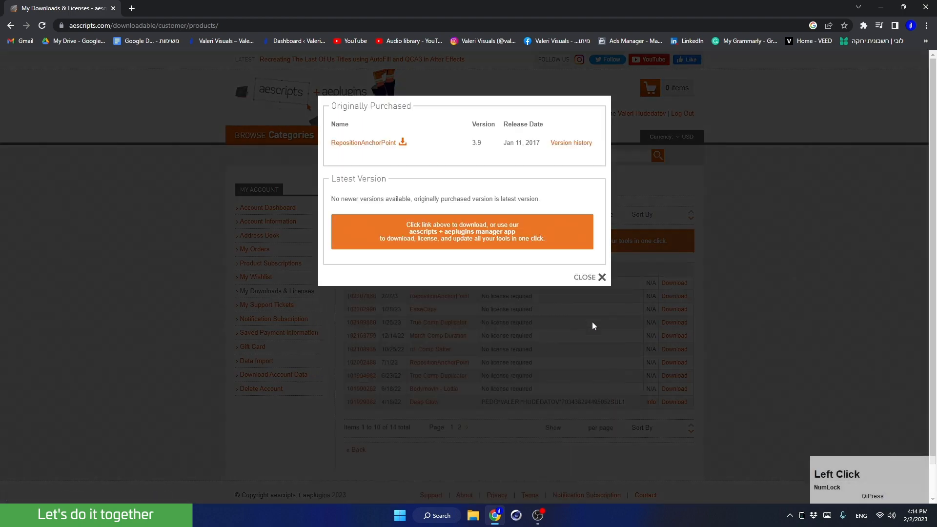
pyautogui.click(358, 146)
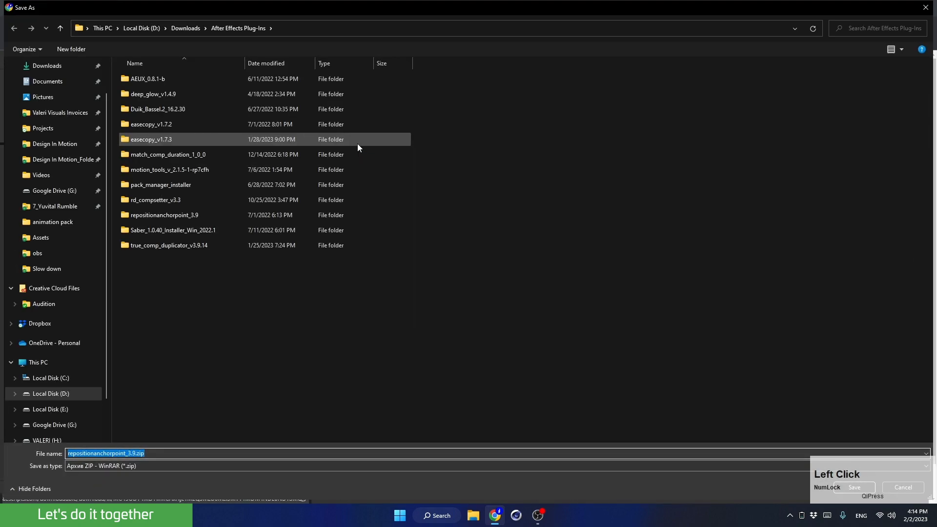
# - Save repositionanchorpoint_3.9.zip into the D:\Downloads\After Effects Plug-Ins folder
pyautogui.click(58, 393)
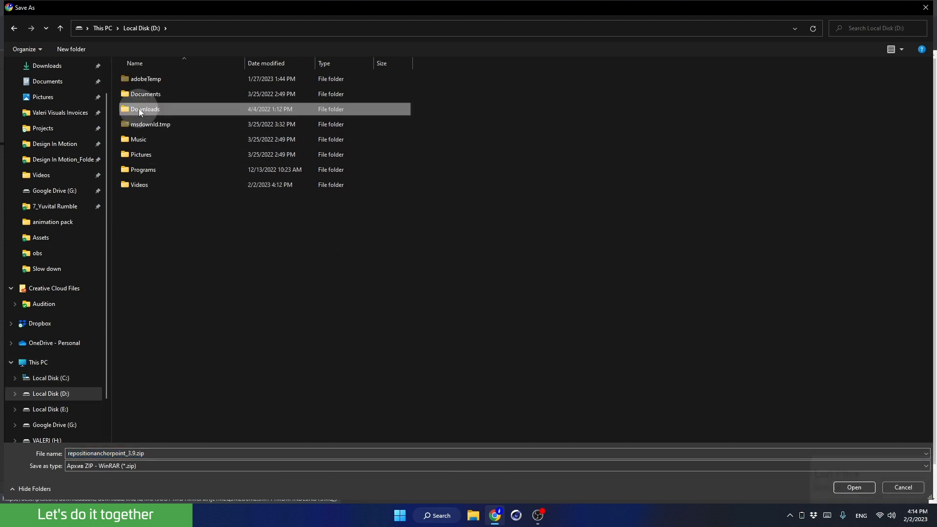
pyautogui.doubleClick(139, 108)
pyautogui.doubleClick(139, 79)
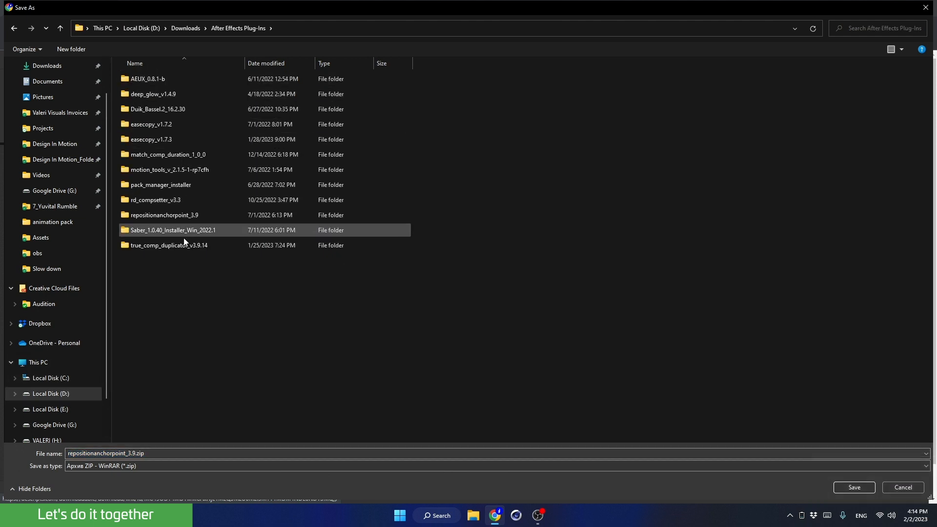
pyautogui.click(853, 487)
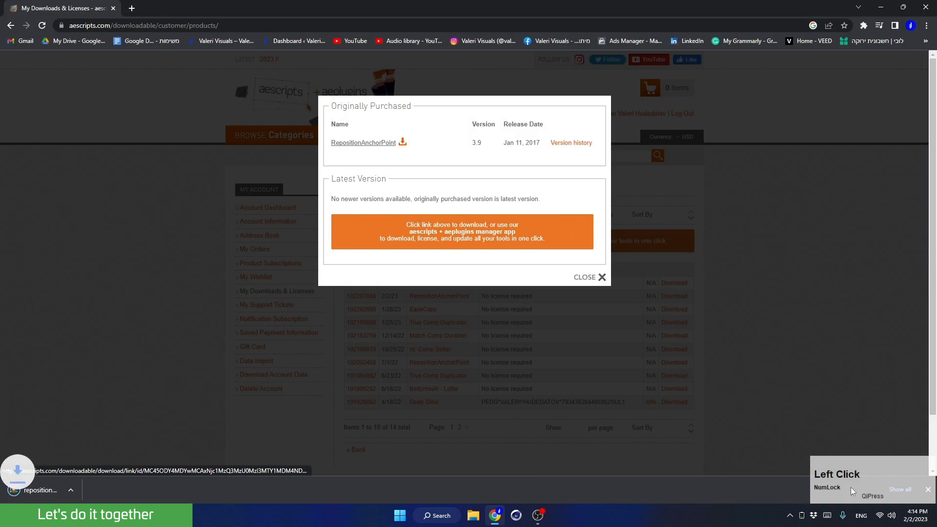
# - Show the downloaded zip in its folder, extract it to repositionanchorpoint_3.9, and delete the archive
pyautogui.click(104, 490)
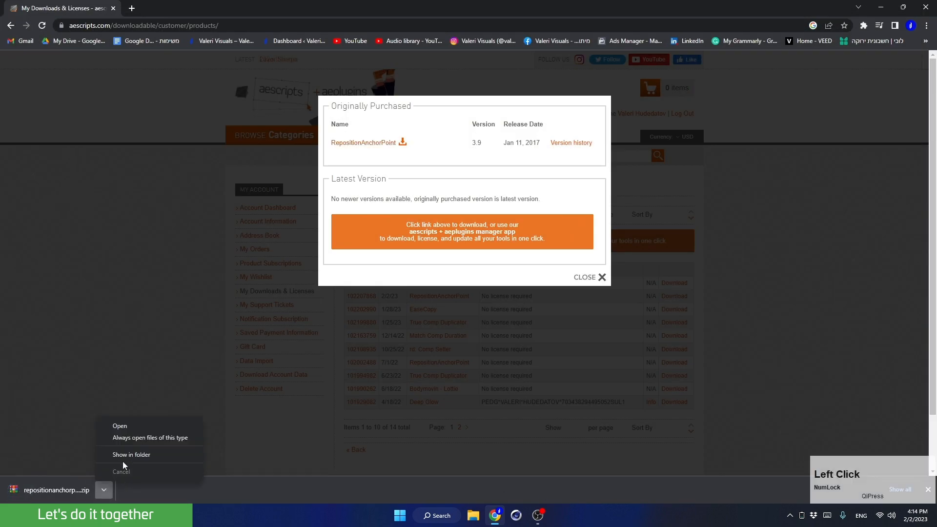
pyautogui.click(119, 453)
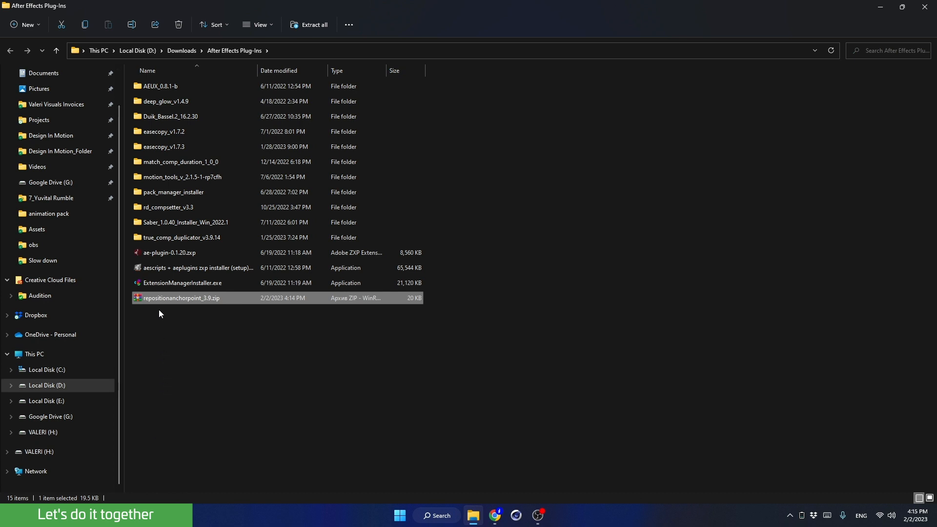
pyautogui.rightClick(160, 301)
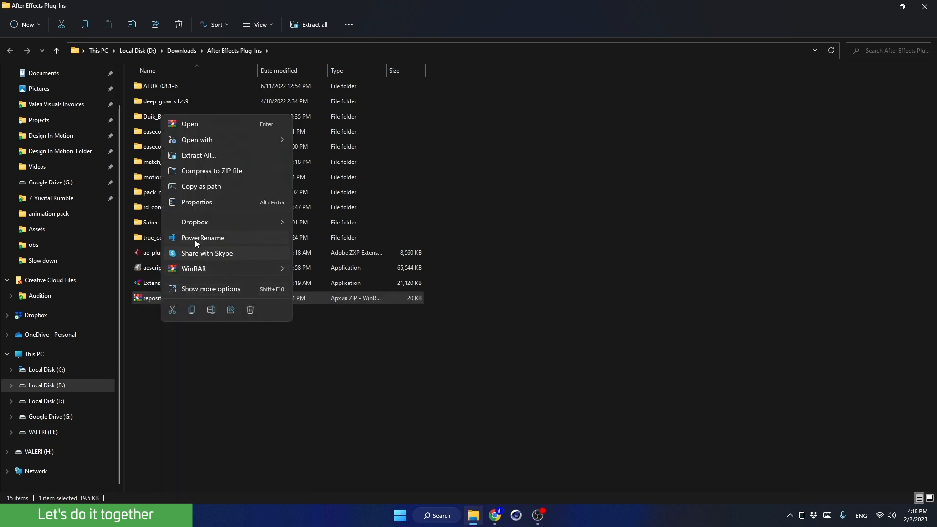
pyautogui.click(194, 156)
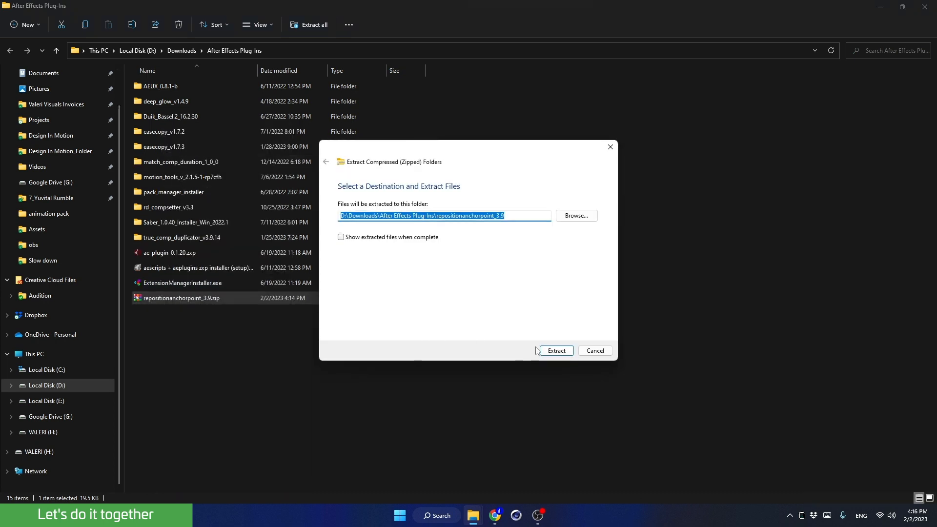
pyautogui.click(549, 349)
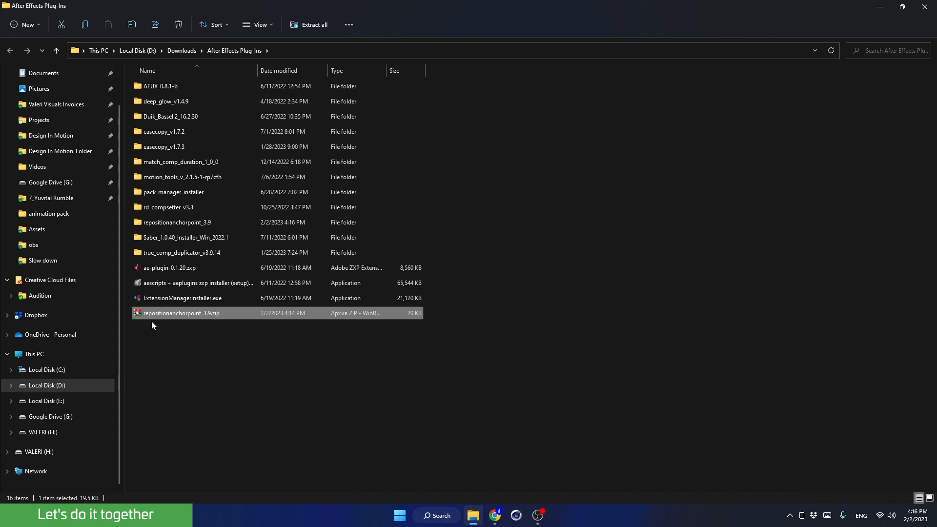
pyautogui.press('Delete')
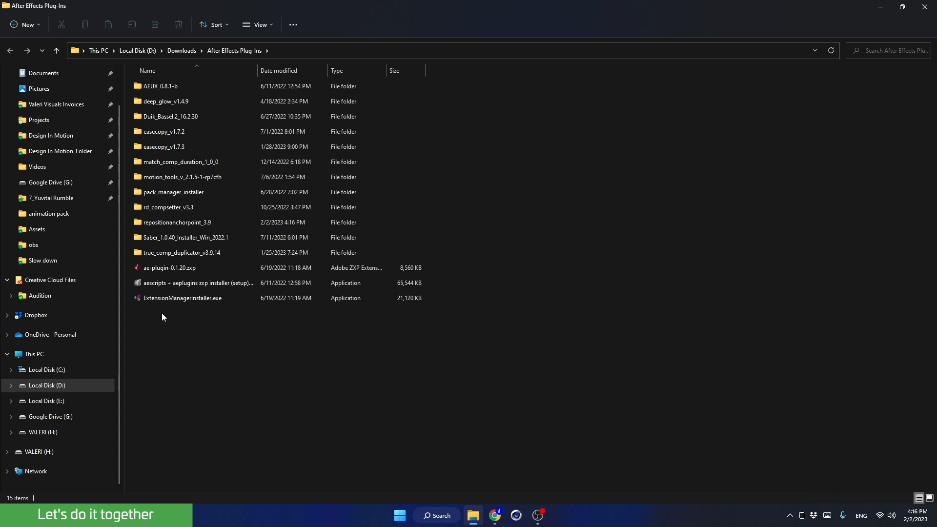
# - Open the extracted RepositionAnchorPoint_3.9 folder and copy RepositionAnchorPoint.jsx
pyautogui.doubleClick(160, 222)
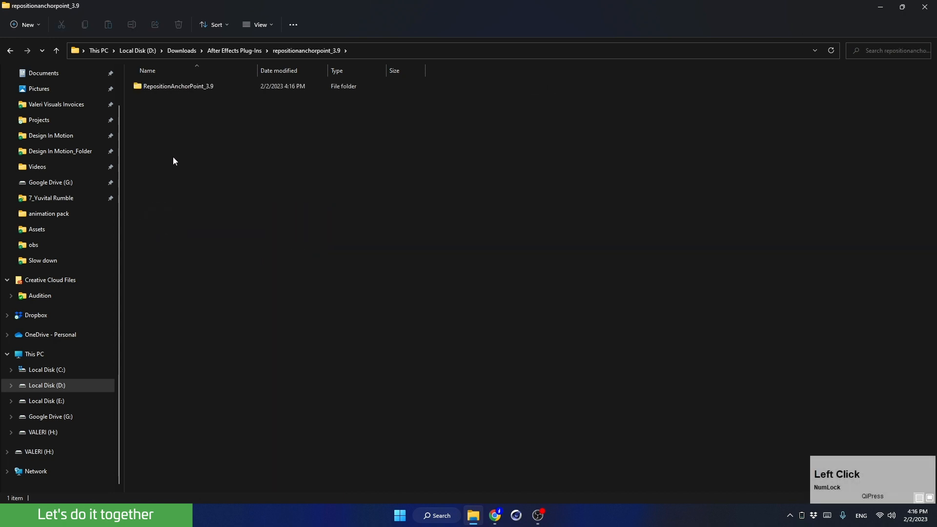
pyautogui.doubleClick(166, 87)
pyautogui.click(171, 102)
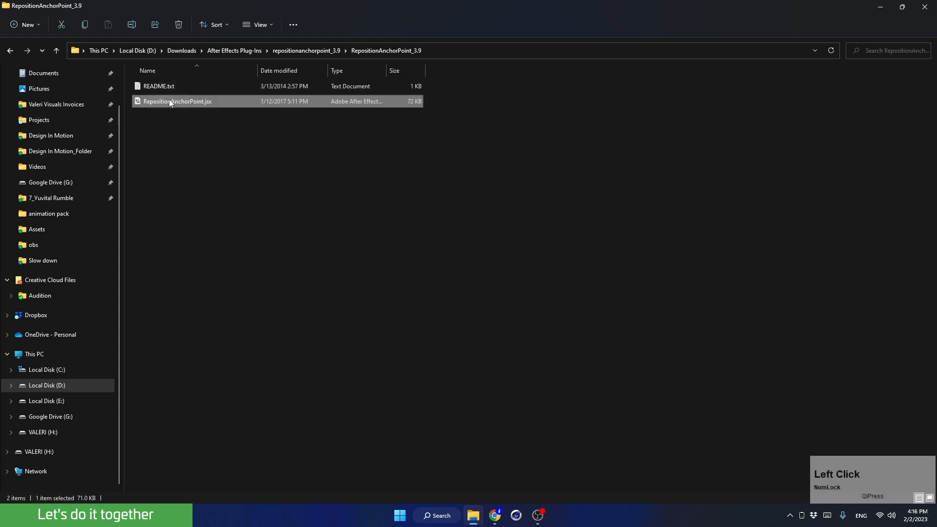
pyautogui.rightClick(171, 102)
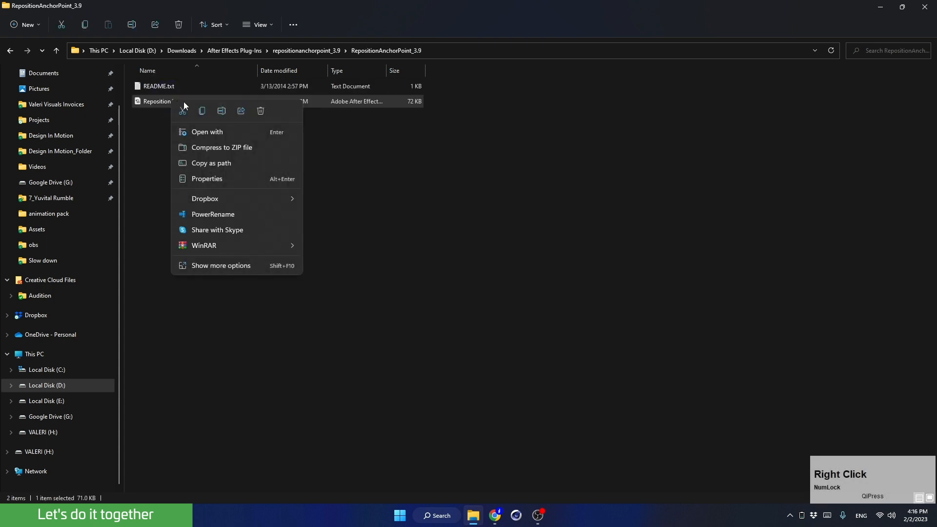
pyautogui.click(201, 113)
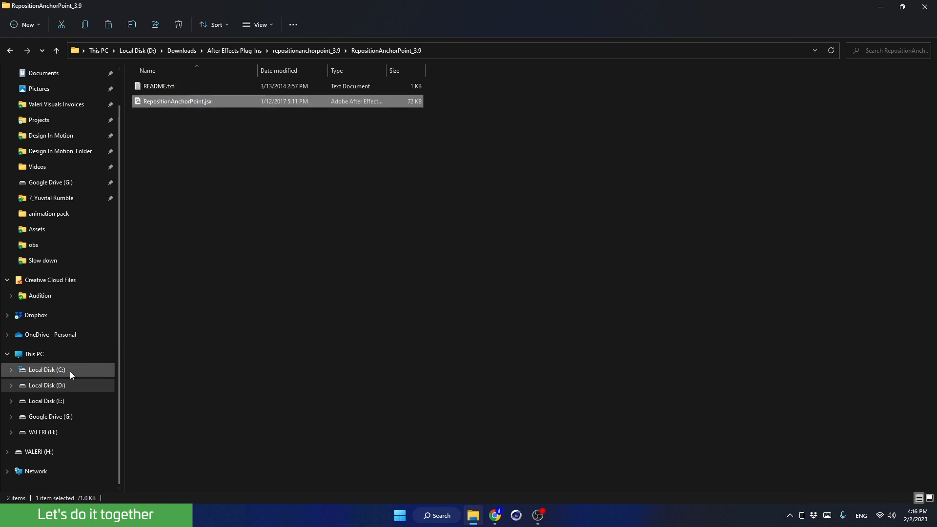
# - Open the ScriptUI Panels folder under Adobe After Effects 2023\Support Files\Scripts on drive D
pyautogui.click(53, 374)
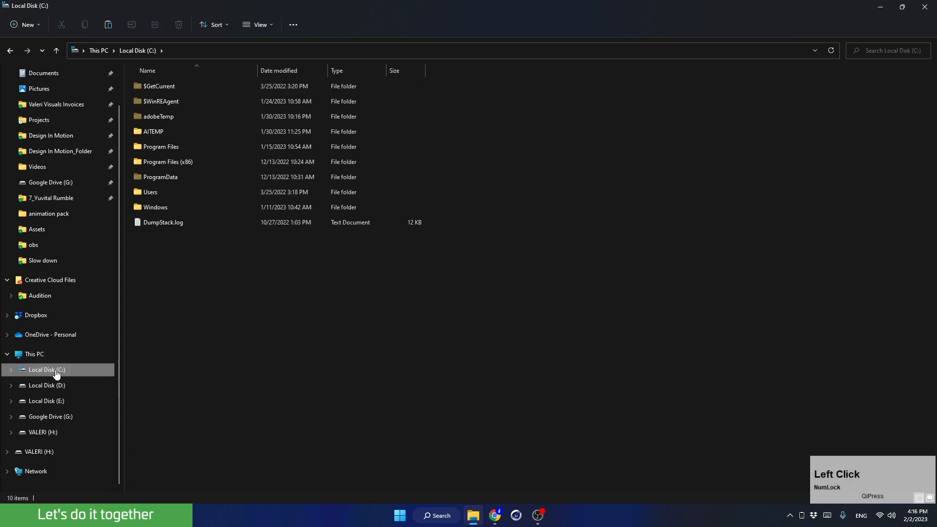
pyautogui.doubleClick(149, 146)
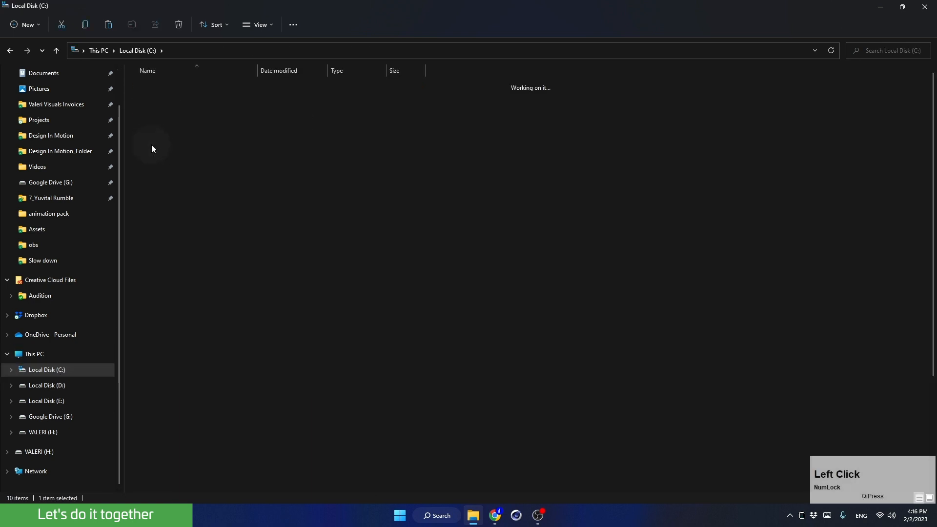
pyautogui.click(158, 90)
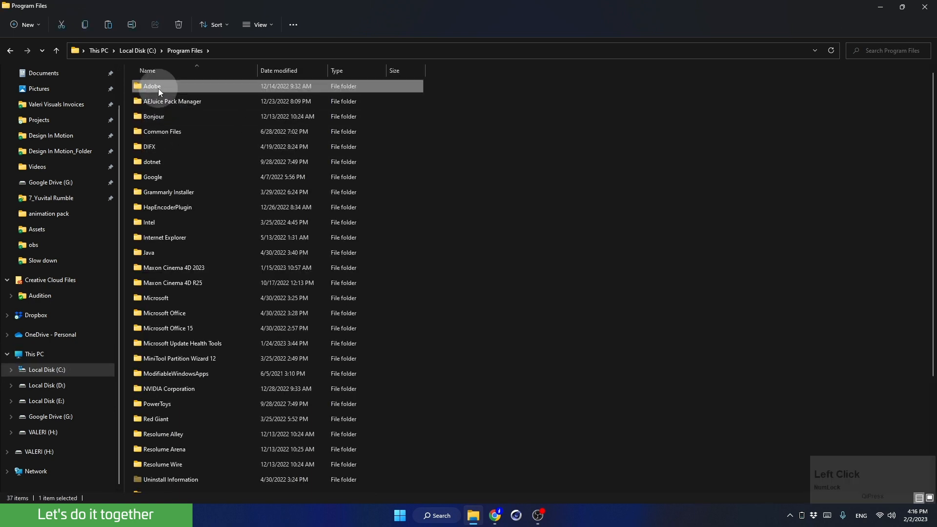
pyautogui.doubleClick(158, 89)
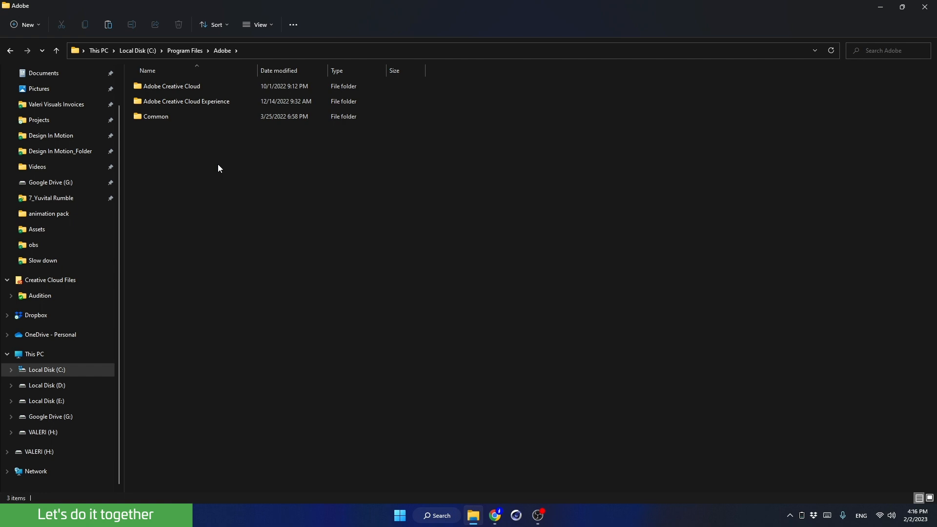
pyautogui.click(60, 385)
pyautogui.doubleClick(171, 180)
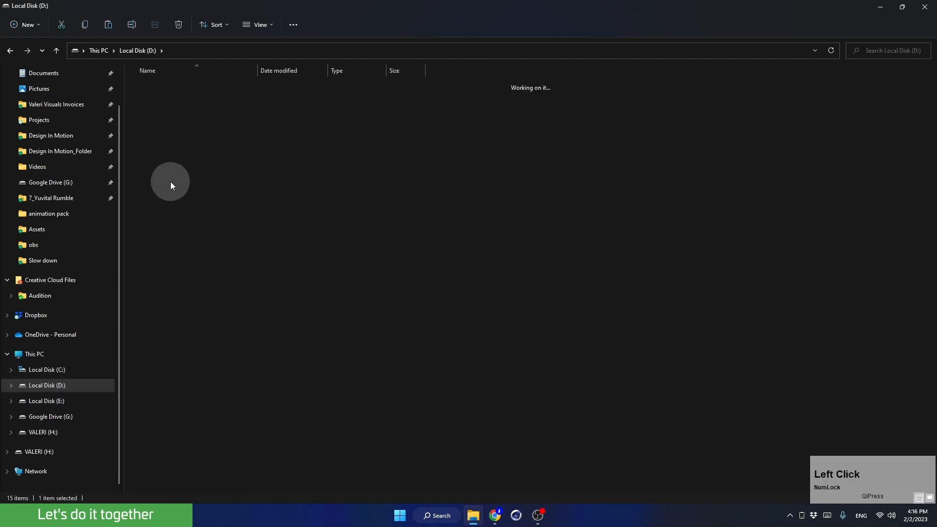
pyautogui.doubleClick(163, 121)
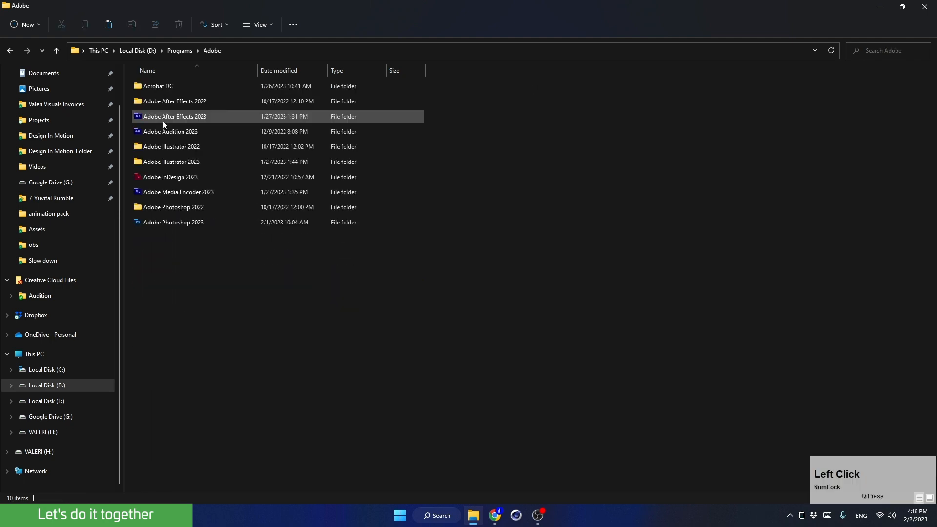
pyautogui.doubleClick(163, 121)
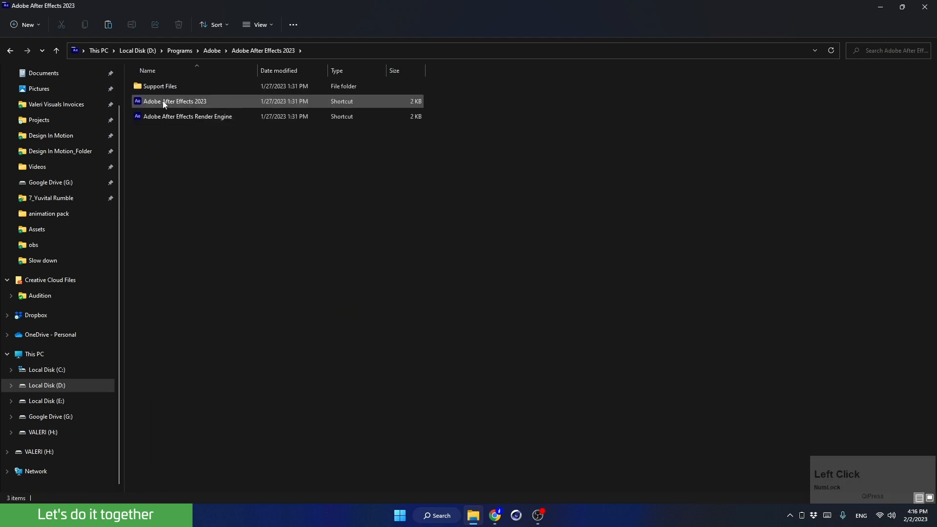
pyautogui.doubleClick(162, 90)
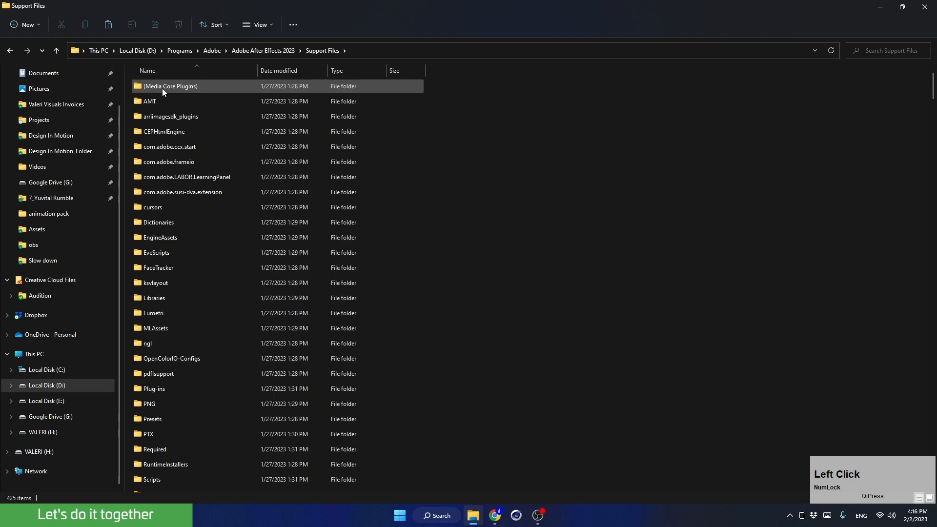
pyautogui.click(156, 479)
pyautogui.doubleClick(156, 479)
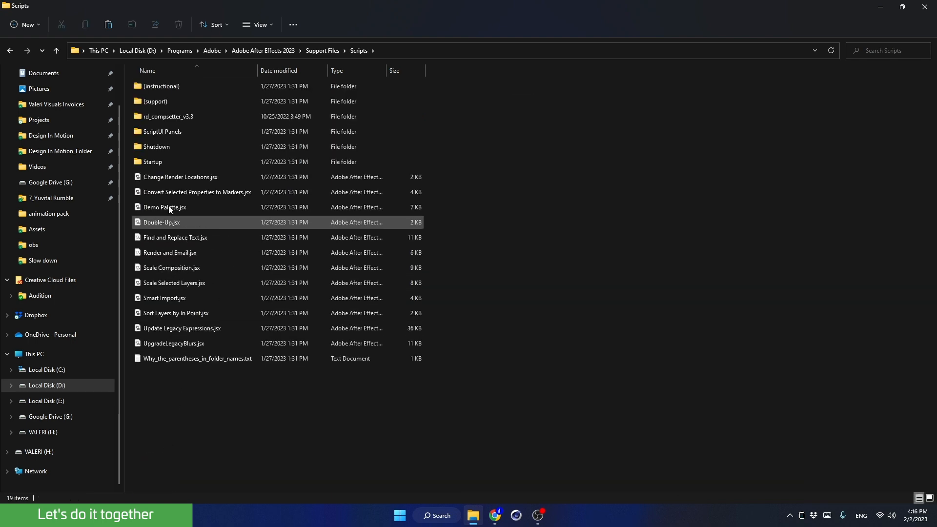
pyautogui.doubleClick(159, 131)
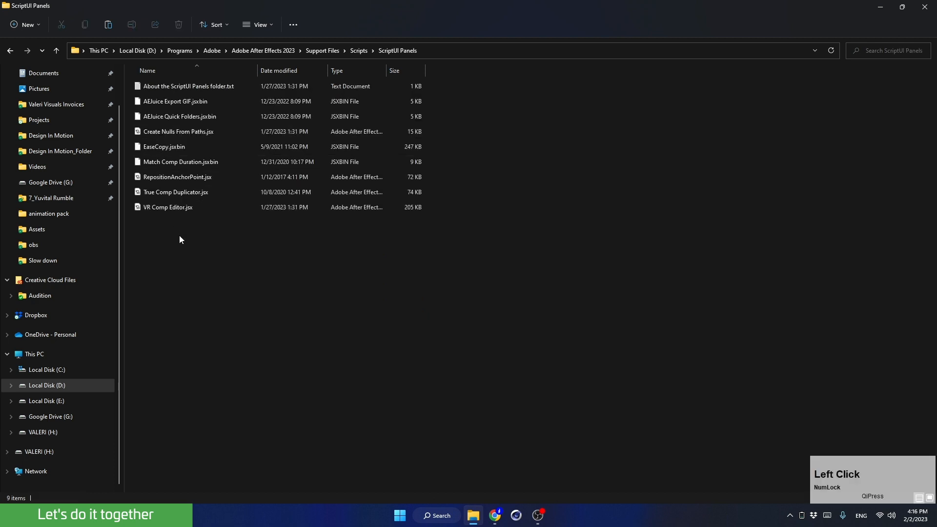
# - Try to paste RepositionAnchorPoint.jsx into the ScriptUI Panels folder
pyautogui.rightClick(213, 264)
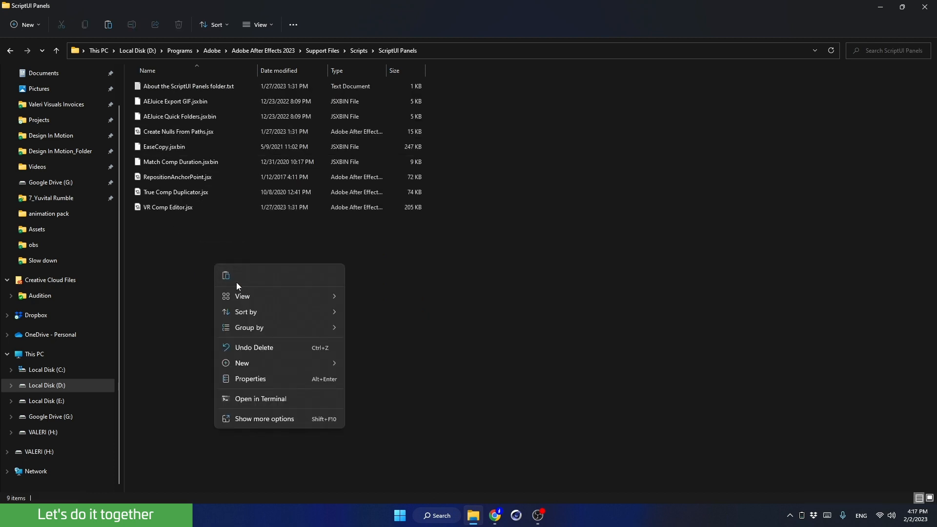
pyautogui.click(226, 276)
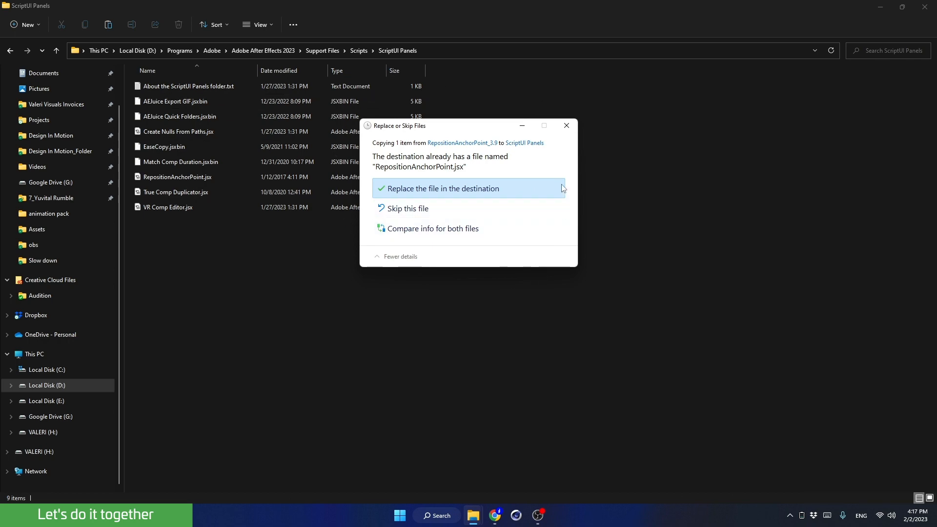
pyautogui.click(565, 126)
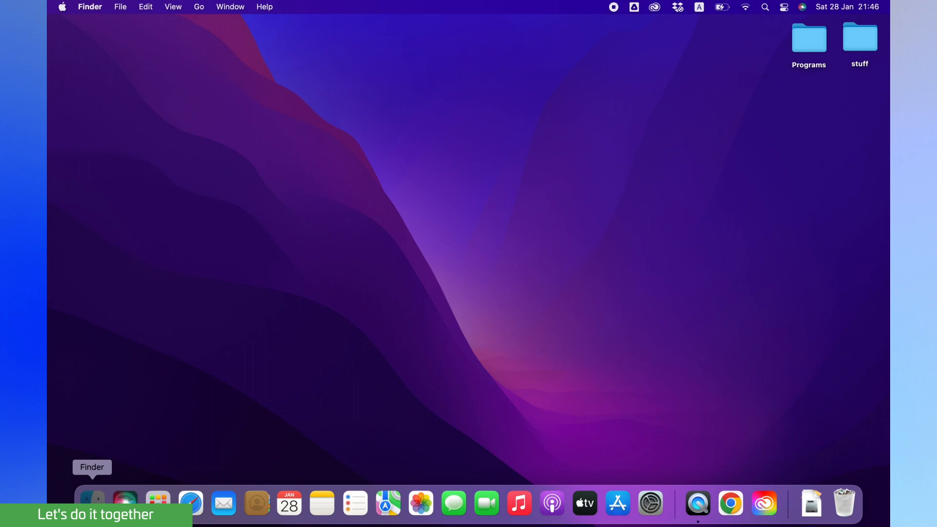
# - Switch to Finder on macOS and open the Adobe After Effects 2023 folder in Applications
pyautogui.click(92, 505)
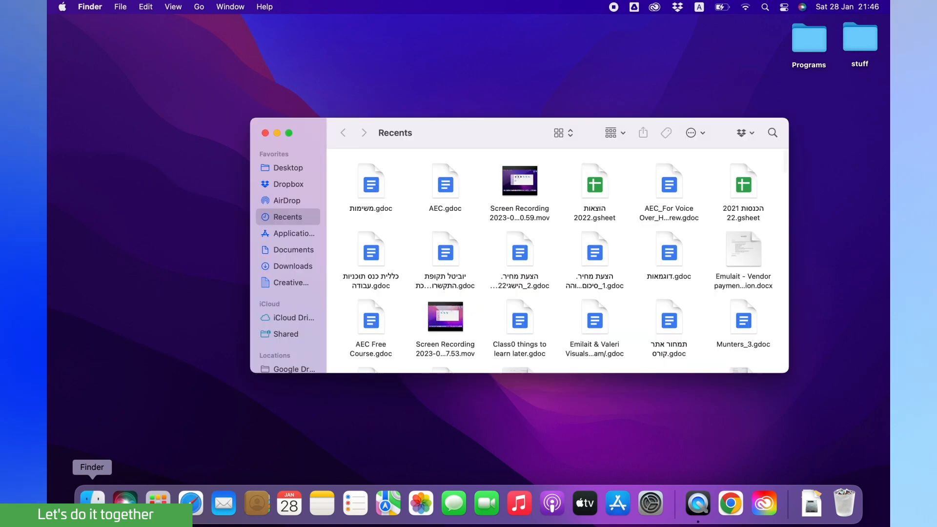
pyautogui.click(277, 233)
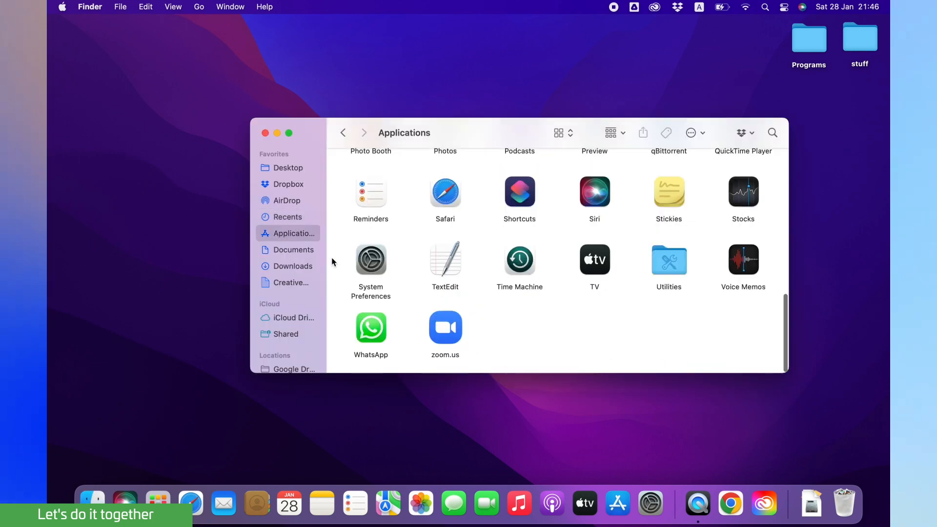
pyautogui.scroll(10, 446, 220)
pyautogui.scroll(5, 445, 225)
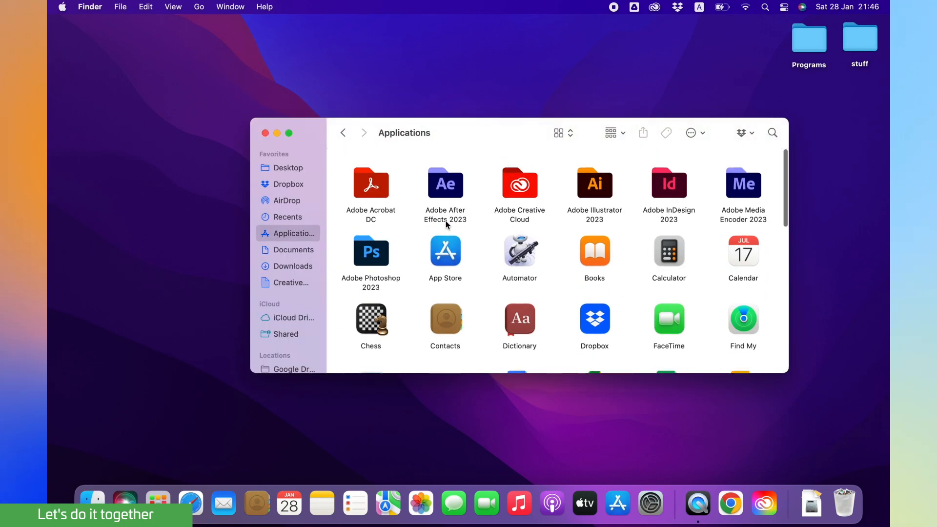
pyautogui.doubleClick(444, 182)
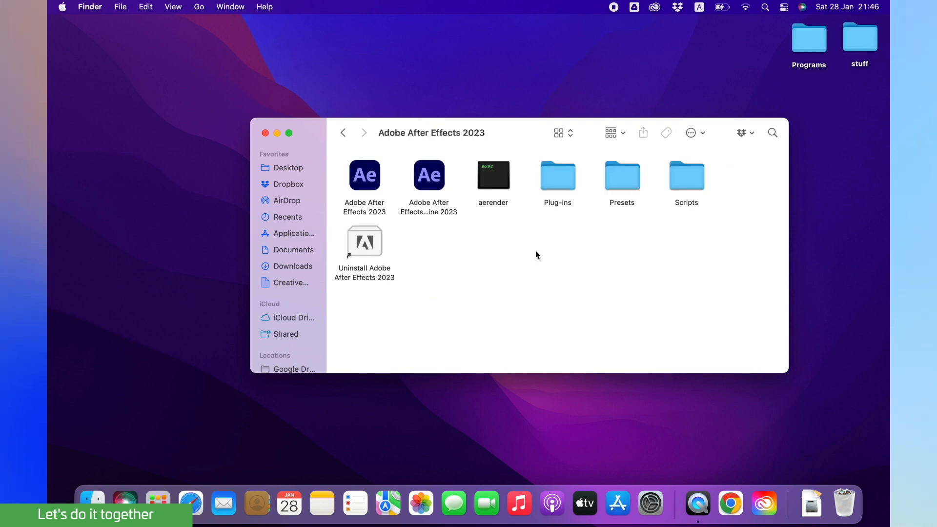
# - Open Scripts then ScriptUI Panels and paste RepositionAnchorPoint.jsx there, authenticating with the administrator password
pyautogui.doubleClick(690, 187)
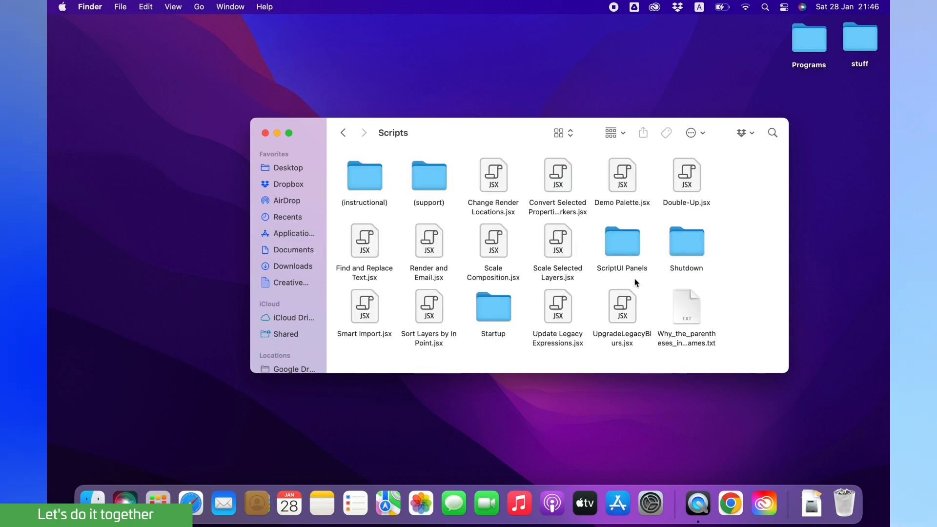
pyautogui.doubleClick(629, 239)
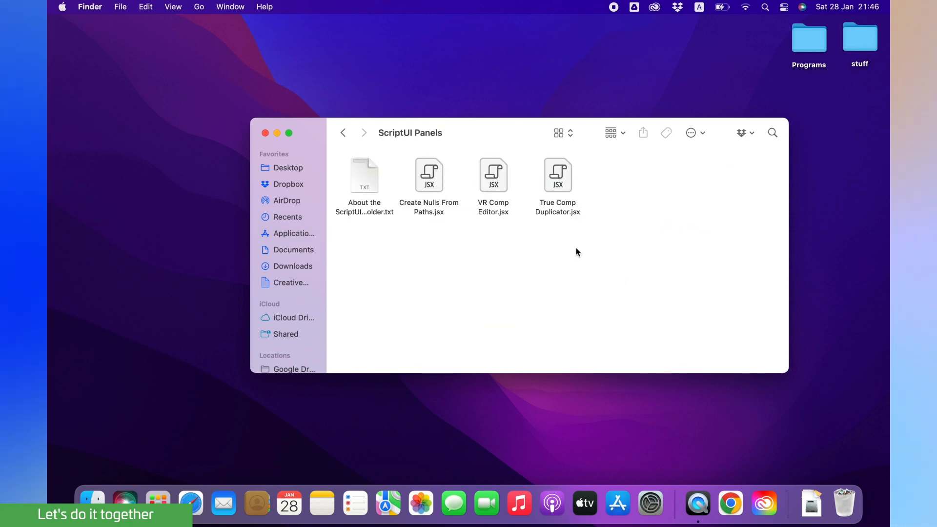
pyautogui.rightClick(577, 251)
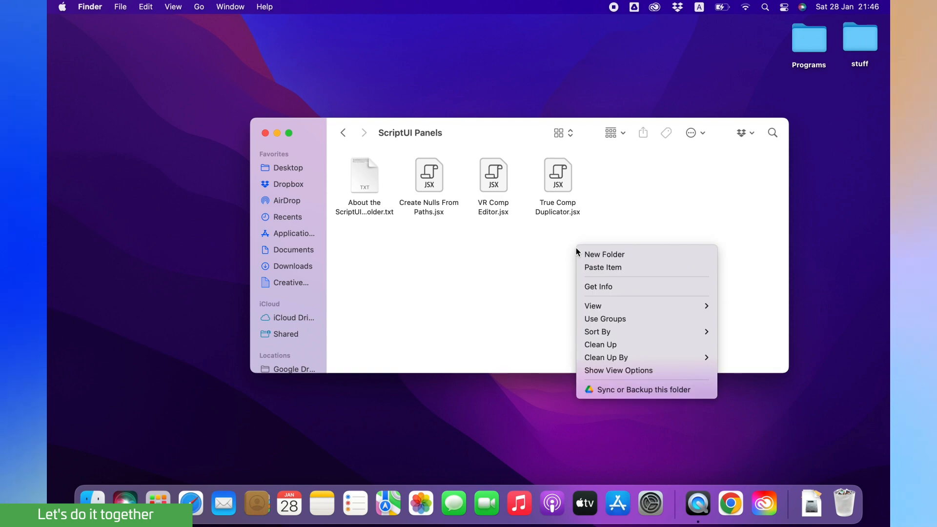
pyautogui.click(599, 268)
pyautogui.write('•••••')
pyautogui.press('Return')
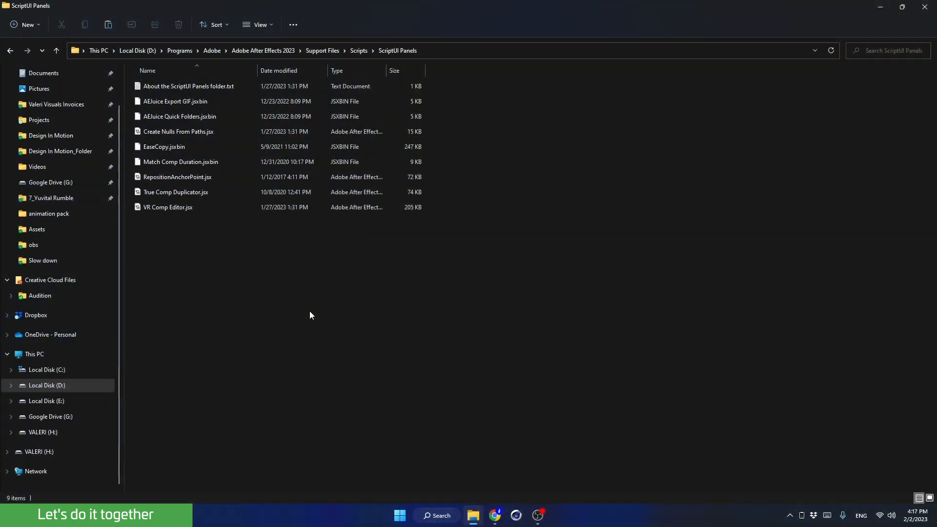
# - Open the Class_0_v01.aep project from Design In Motion_Folder\Class_0\Ae
pyautogui.click(55, 152)
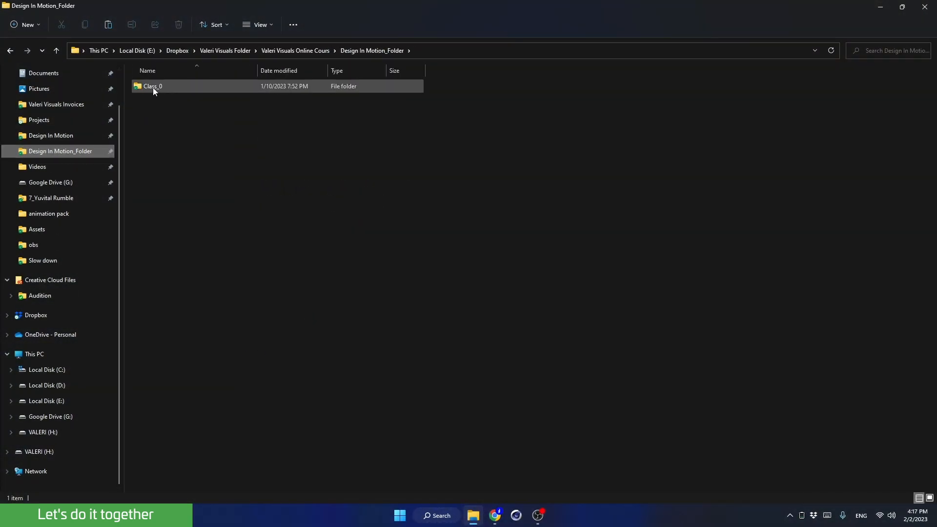
pyautogui.doubleClick(154, 86)
pyautogui.doubleClick(153, 87)
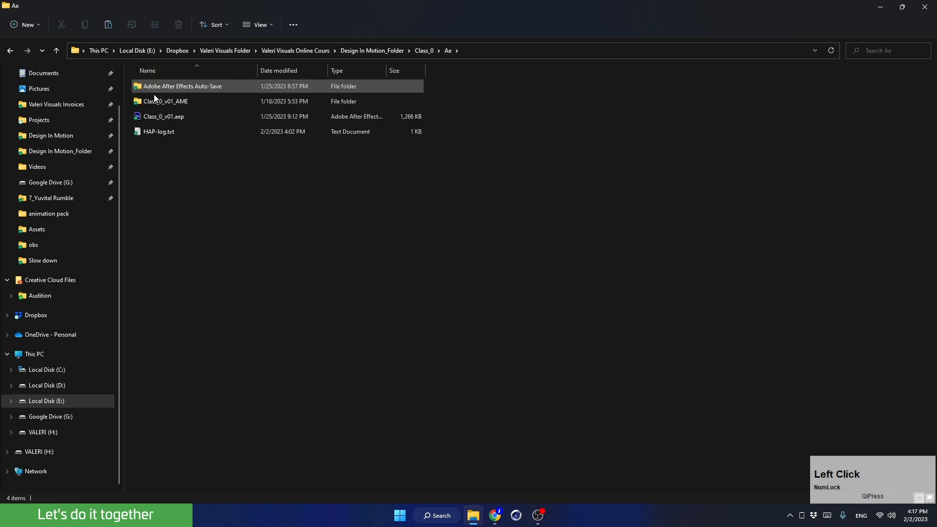
pyautogui.click(156, 116)
pyautogui.doubleClick(155, 116)
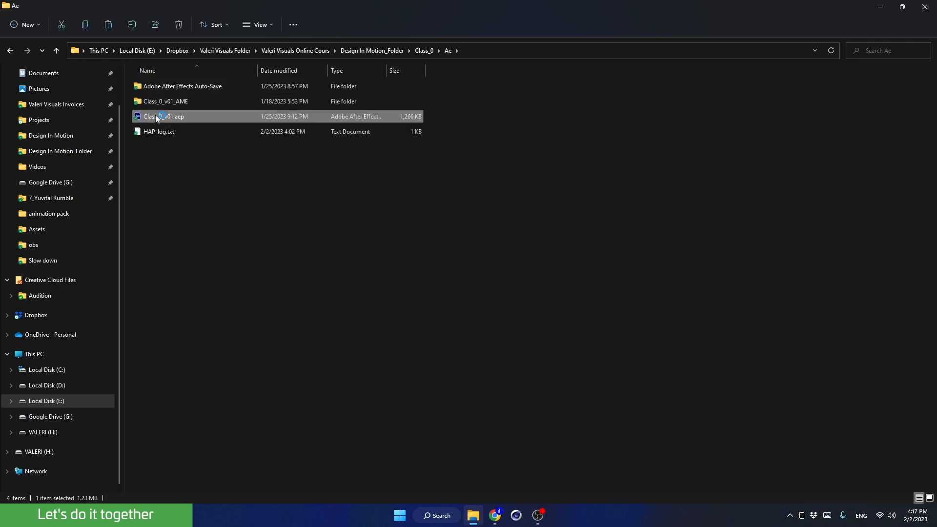
pyautogui.click(156, 116)
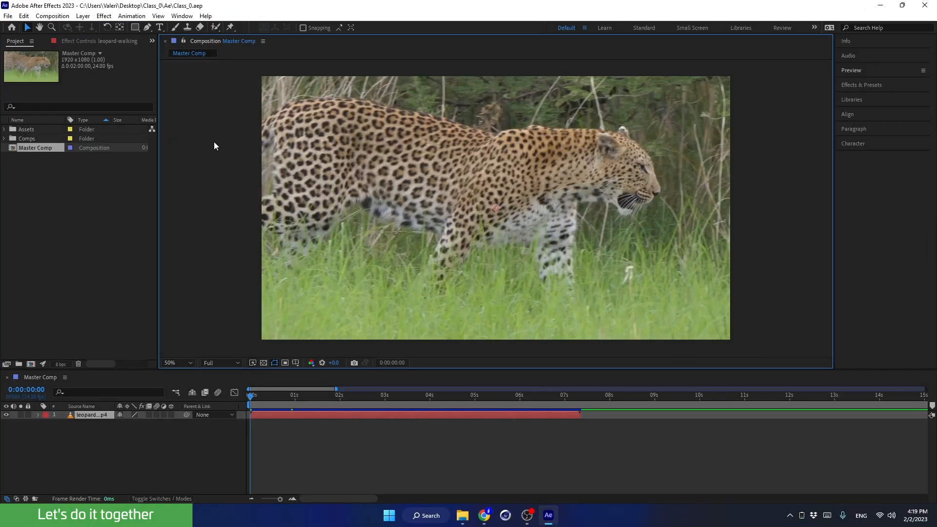
# - Open the RepositionAnchorPoint.jsx panel from the Window list and dock it below the Character panel
pyautogui.click(182, 16)
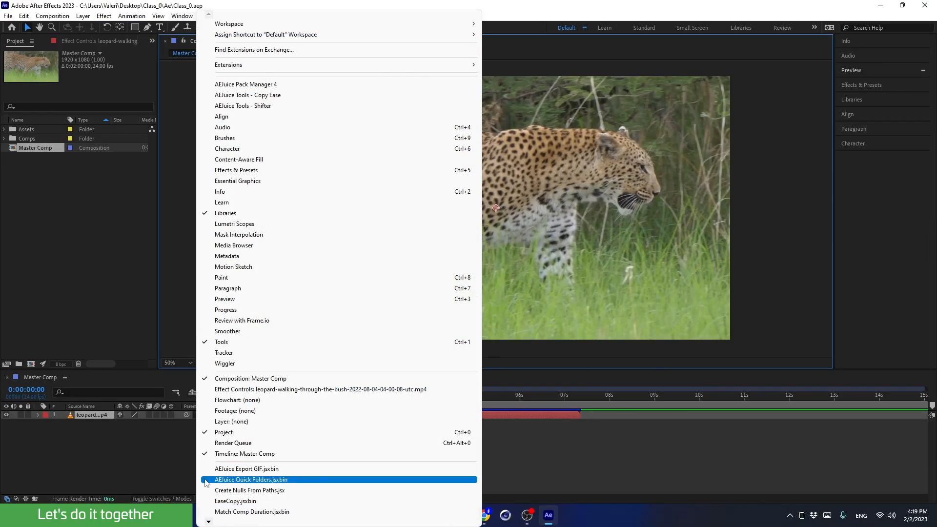
pyautogui.click(208, 522)
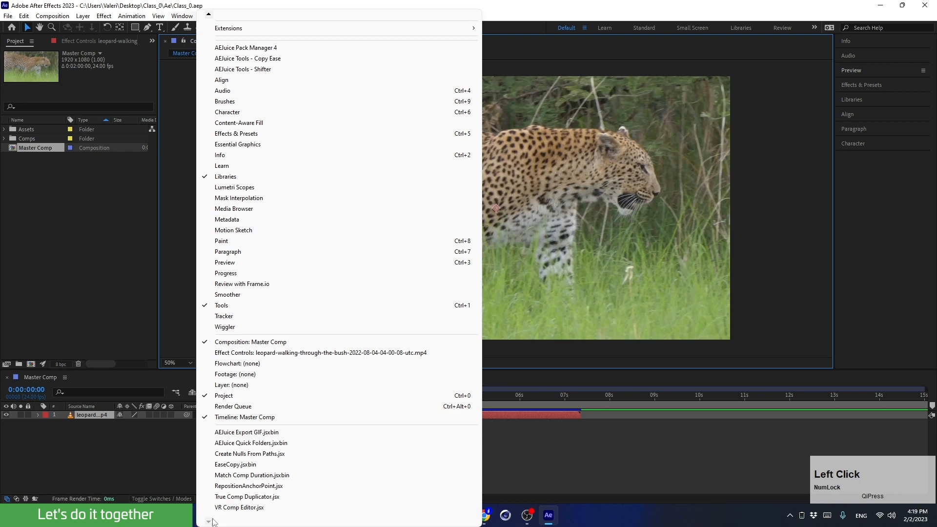
pyautogui.click(228, 485)
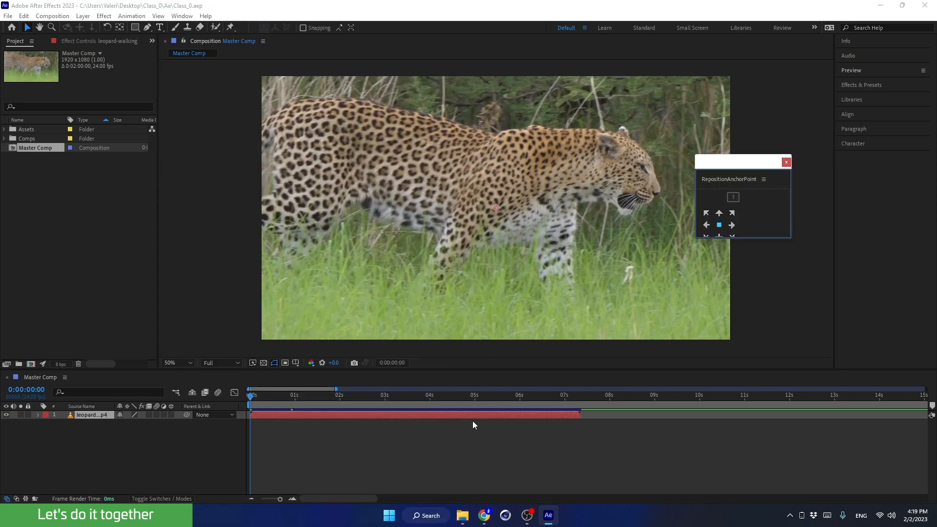
pyautogui.moveTo(695, 237); pyautogui.dragTo(675, 267)
pyautogui.moveTo(716, 180); pyautogui.dragTo(880, 240)
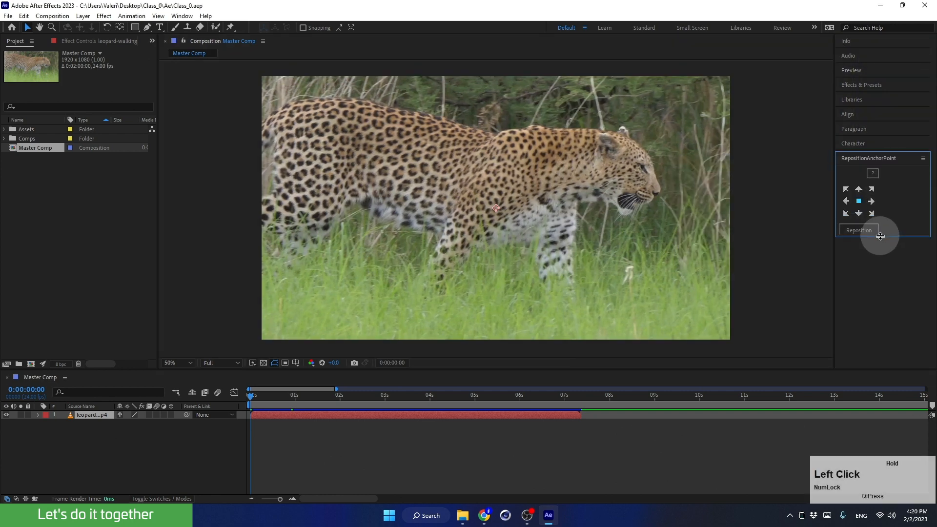
# - Undock the RepositionAnchorPoint panel and close it
pyautogui.click(923, 158)
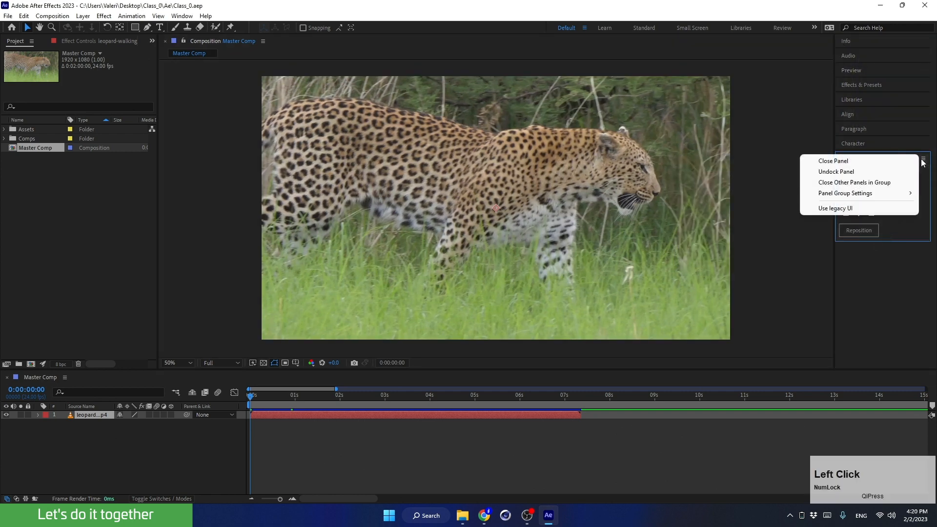
pyautogui.click(878, 173)
pyautogui.moveTo(868, 137); pyautogui.dragTo(694, 173)
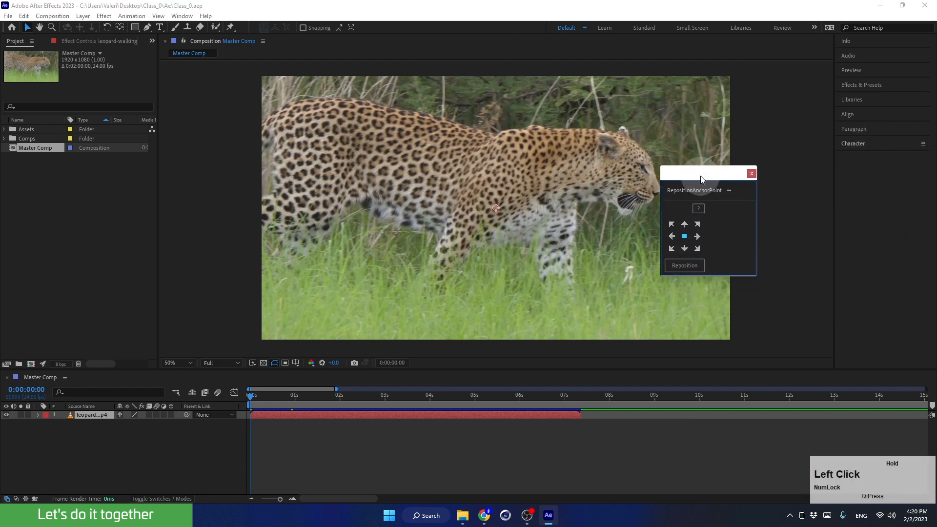
pyautogui.click(752, 174)
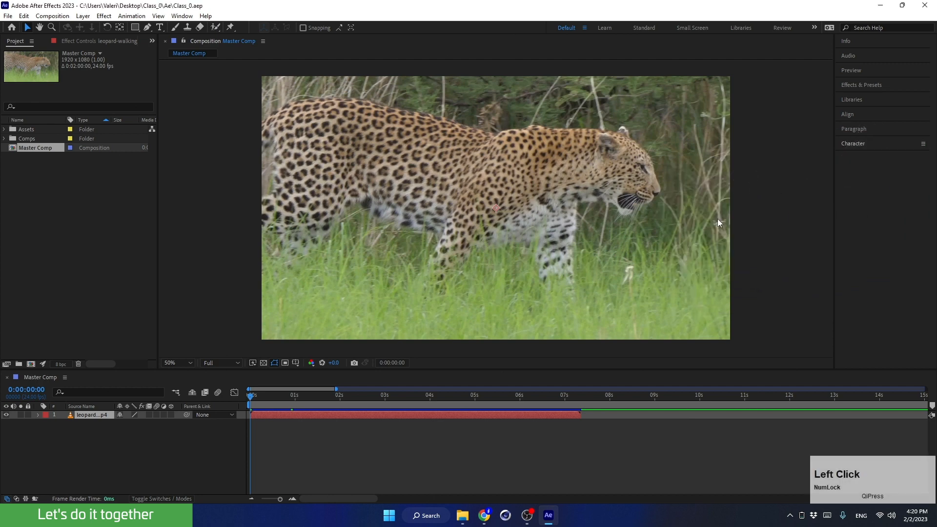
# - Draw a rectangle mask over the leopard footage with the Rectangle tool and undo it
pyautogui.click(119, 28)
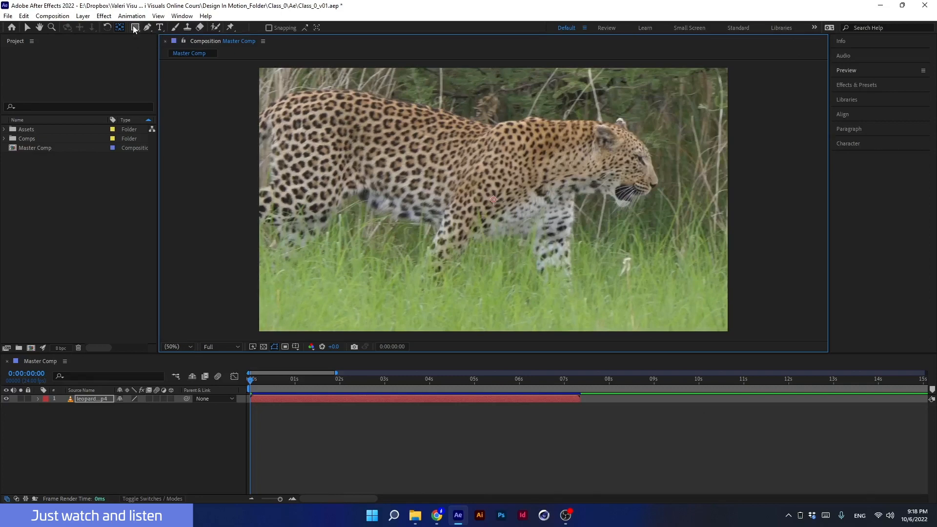
pyautogui.click(135, 29)
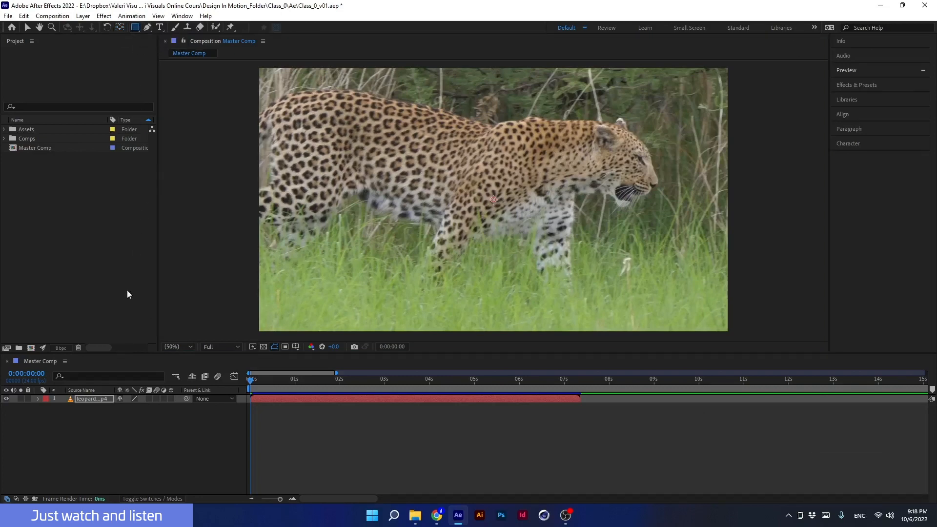
pyautogui.click(92, 398)
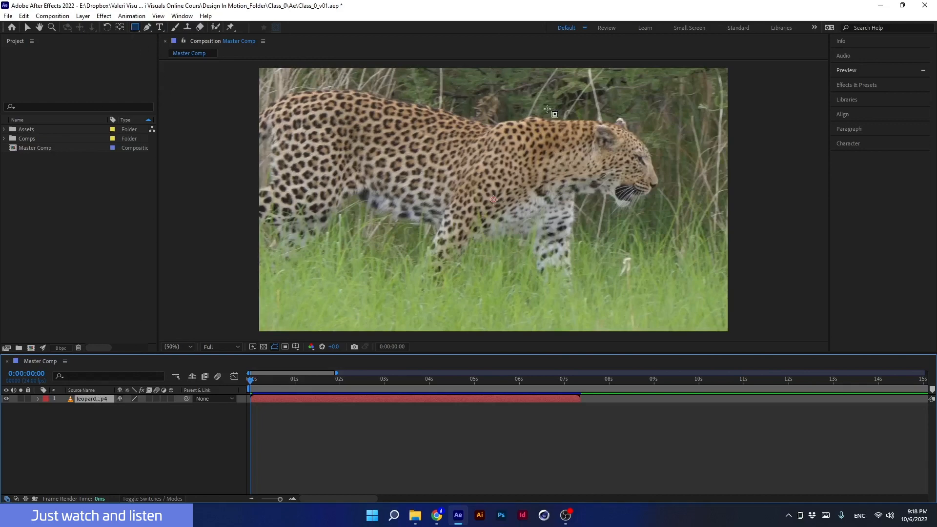
pyautogui.moveTo(688, 102); pyautogui.dragTo(303, 235)
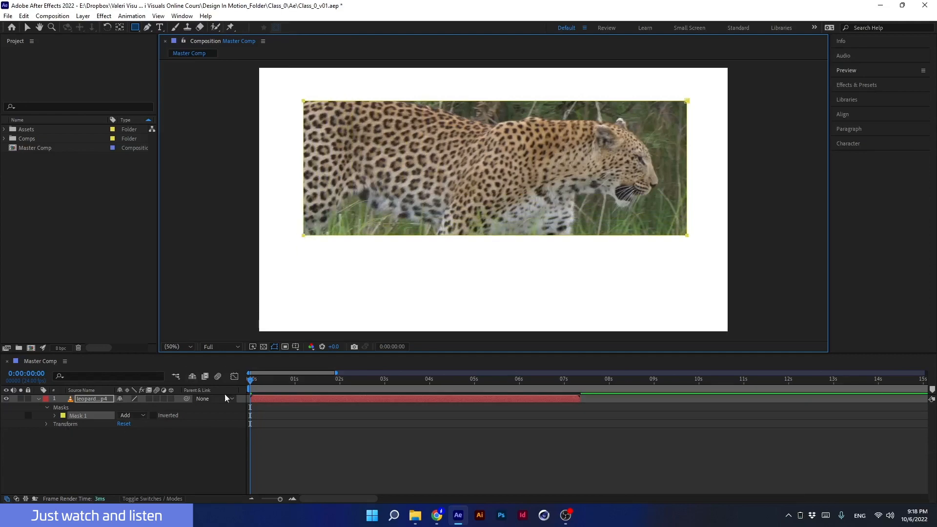
pyautogui.click(264, 346)
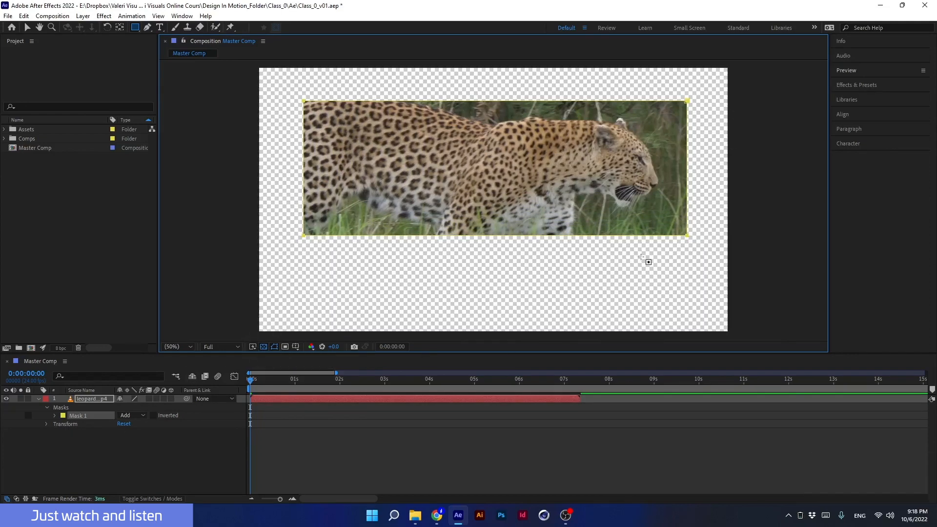
pyautogui.hotkey('ctrl', 'z')
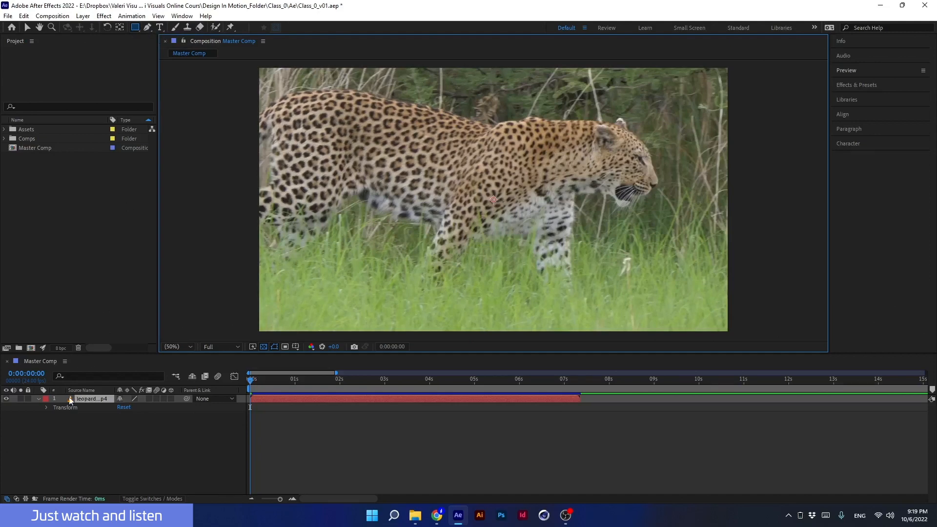
pyautogui.click(87, 433)
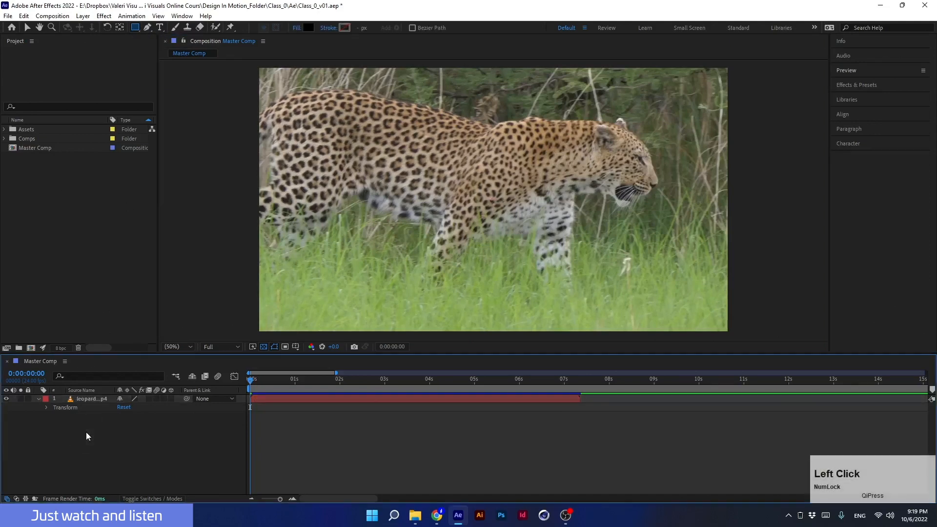
pyautogui.click(91, 399)
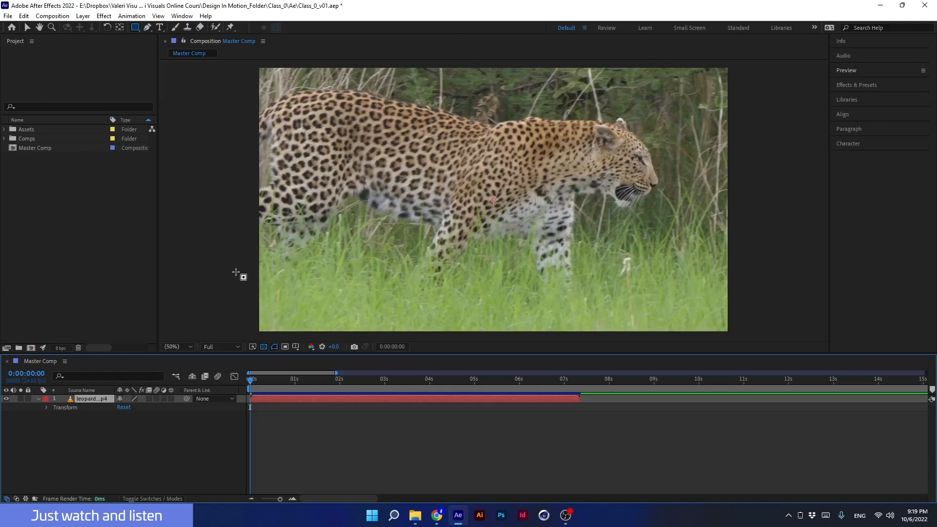
pyautogui.press('Num_Lock')
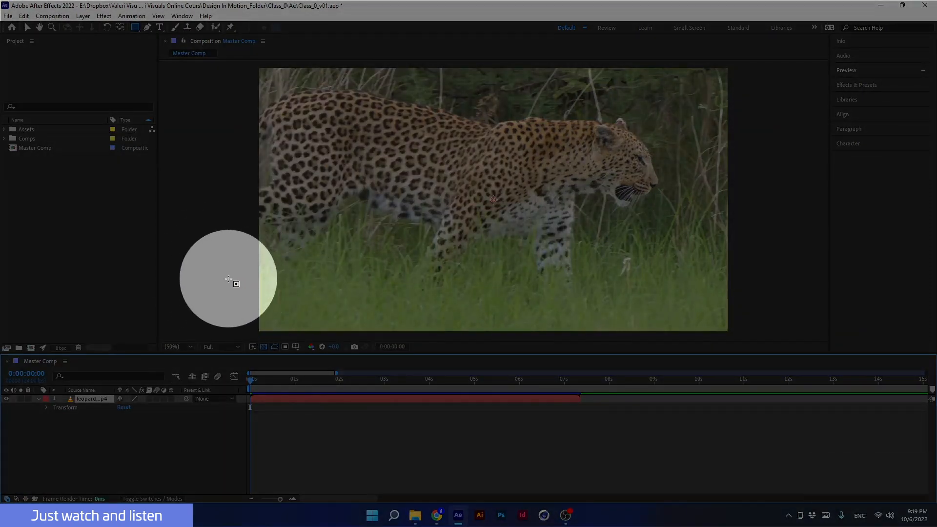
pyautogui.press('Num_Lock')
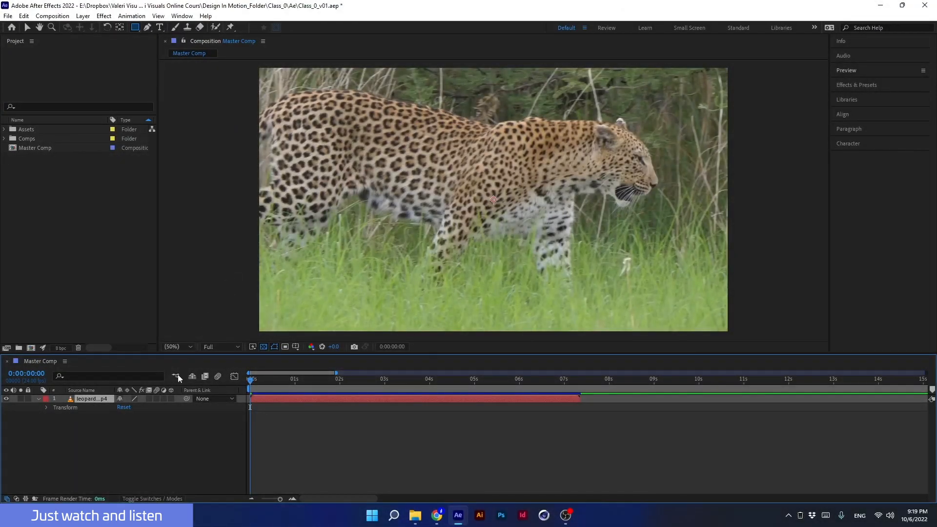
pyautogui.click(145, 440)
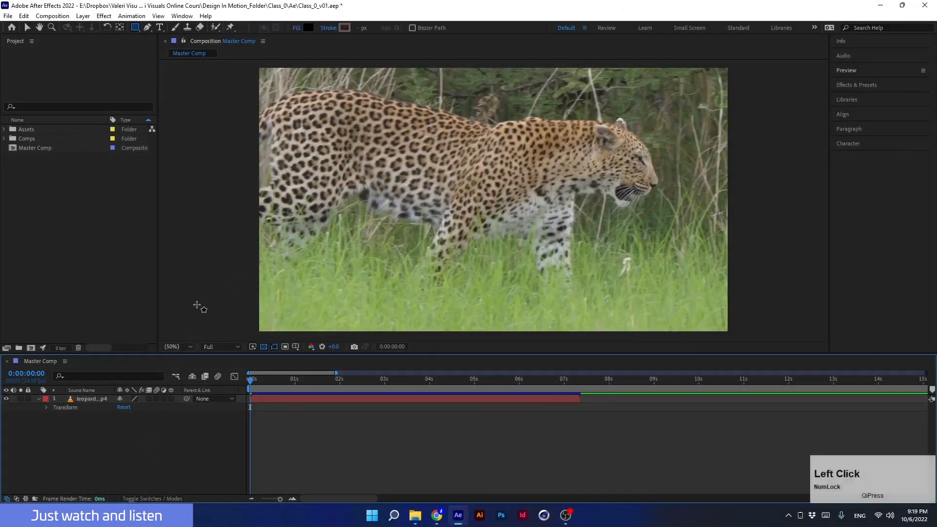
pyautogui.press('Num_Lock')
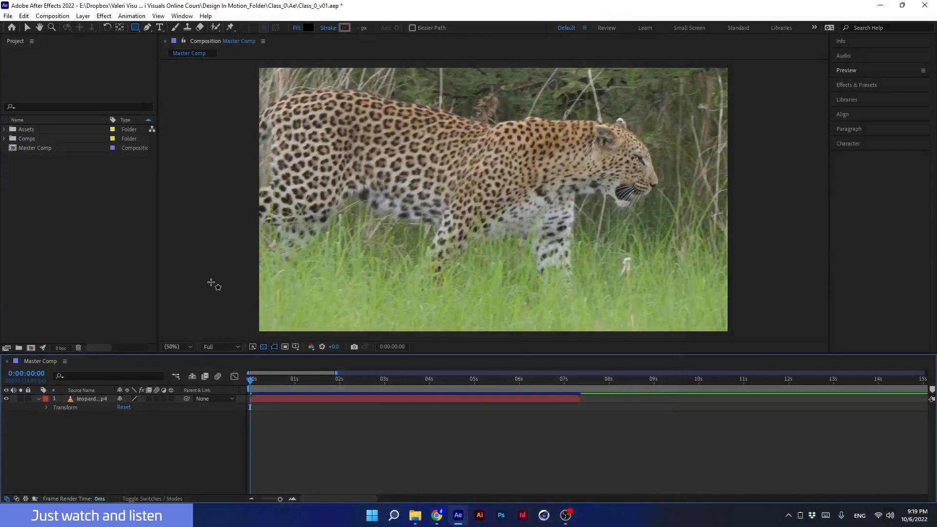
# - Review the fill types in Fill Options for shapes and confirm Solid Color
pyautogui.click(296, 28)
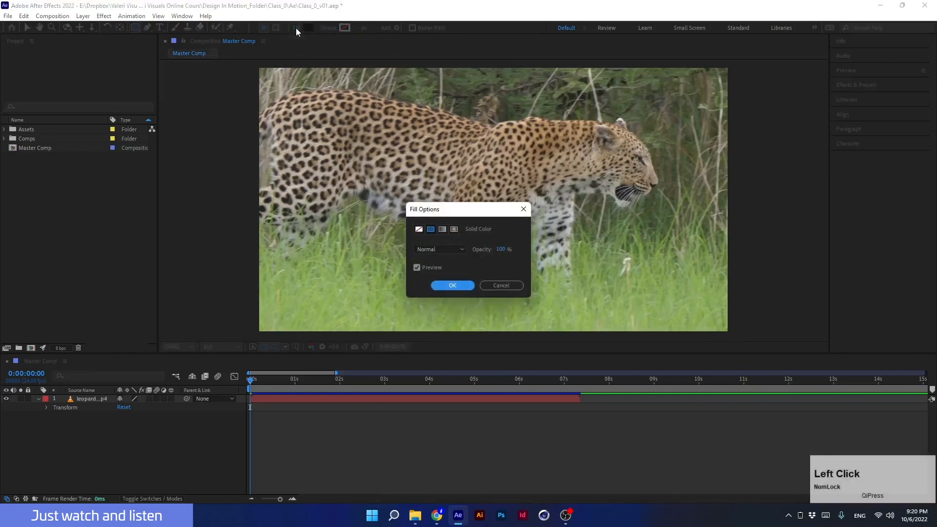
pyautogui.click(419, 229)
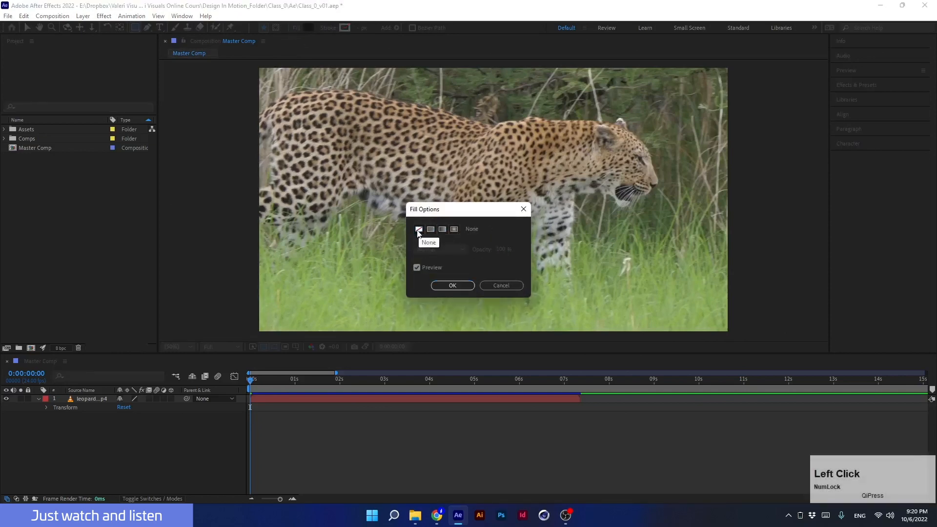
pyautogui.click(442, 230)
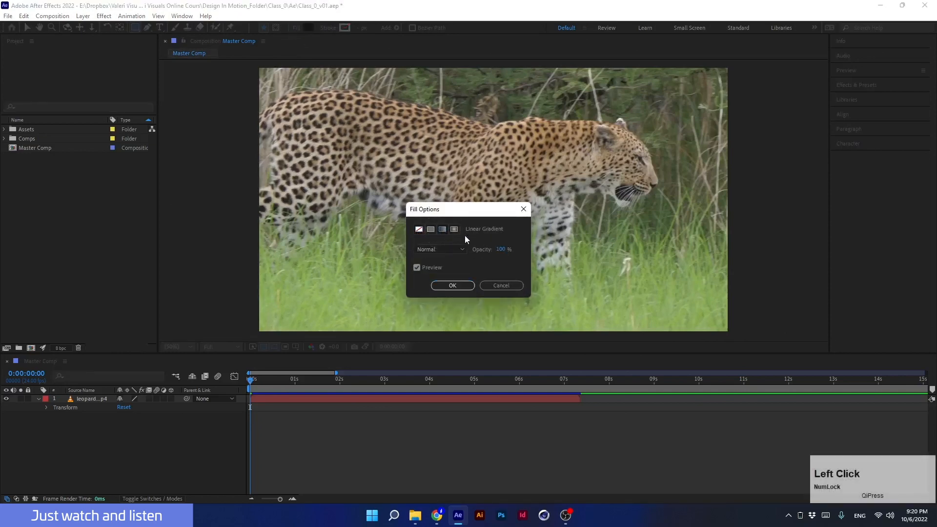
pyautogui.click(456, 231)
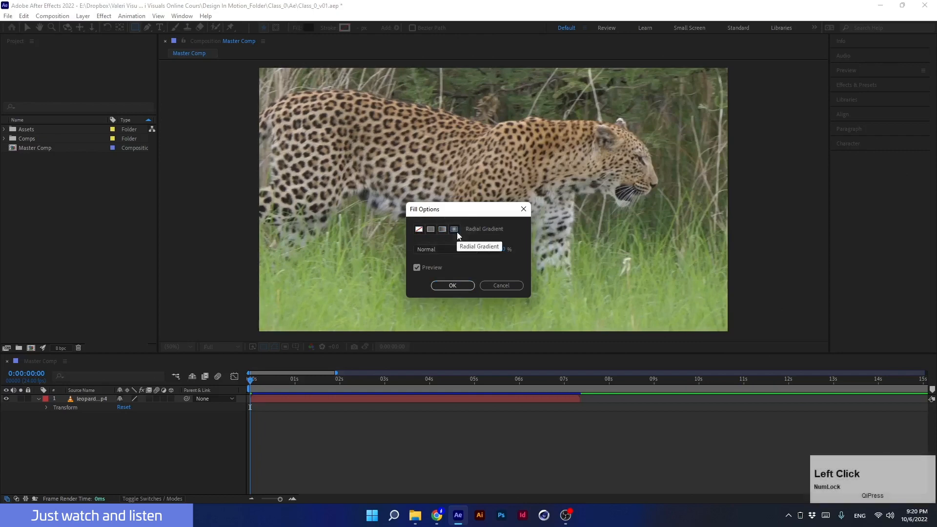
pyautogui.click(430, 229)
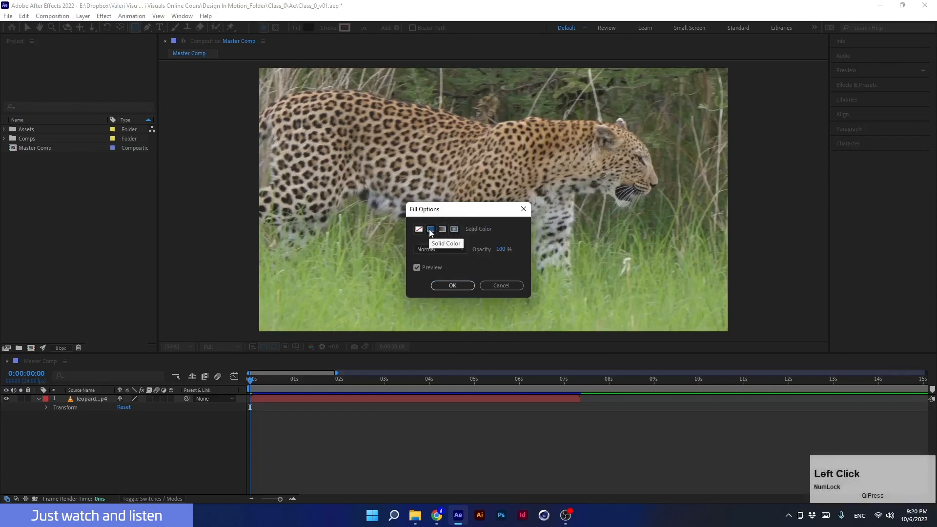
pyautogui.click(449, 287)
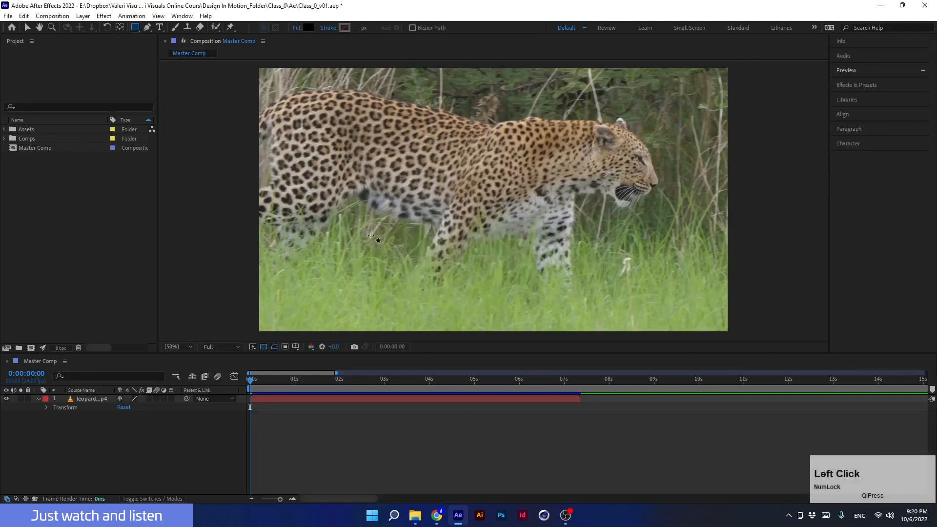
# - Set the shape stroke type to Solid Color in Stroke Options
pyautogui.click(324, 28)
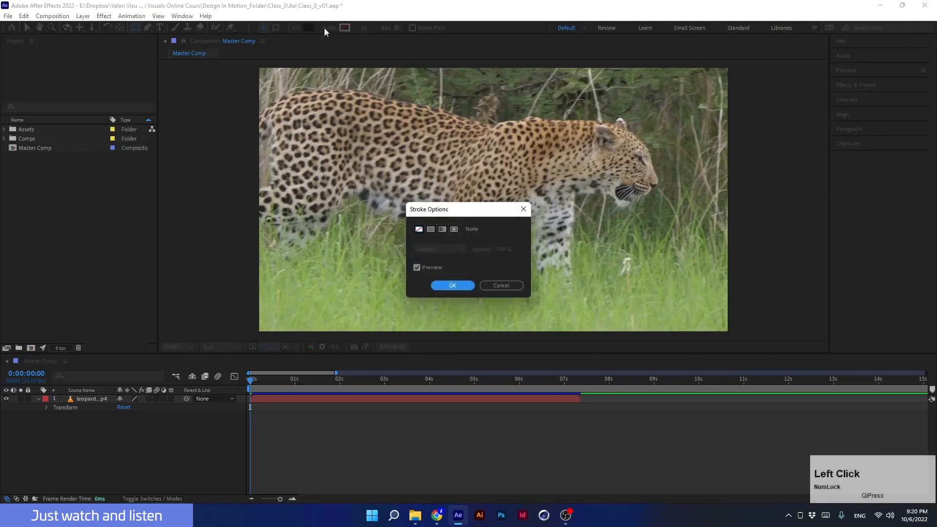
pyautogui.click(431, 229)
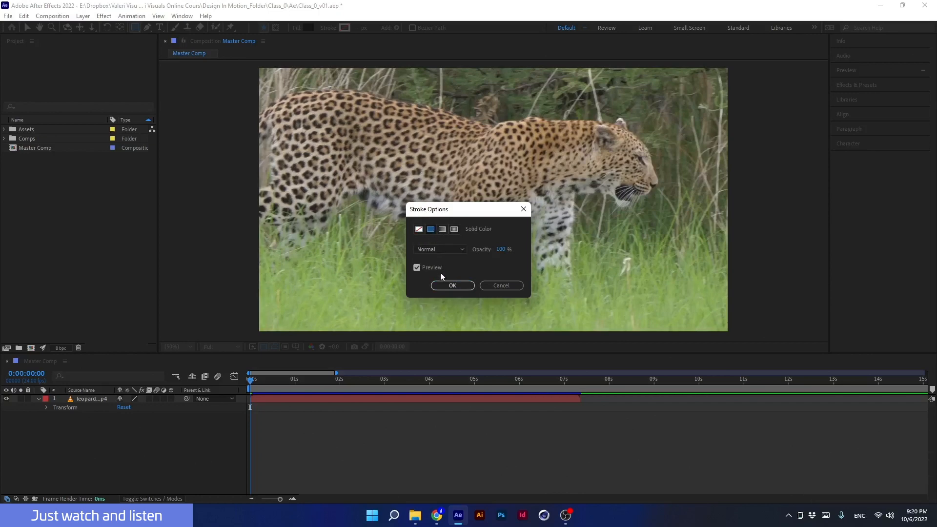
pyautogui.click(442, 286)
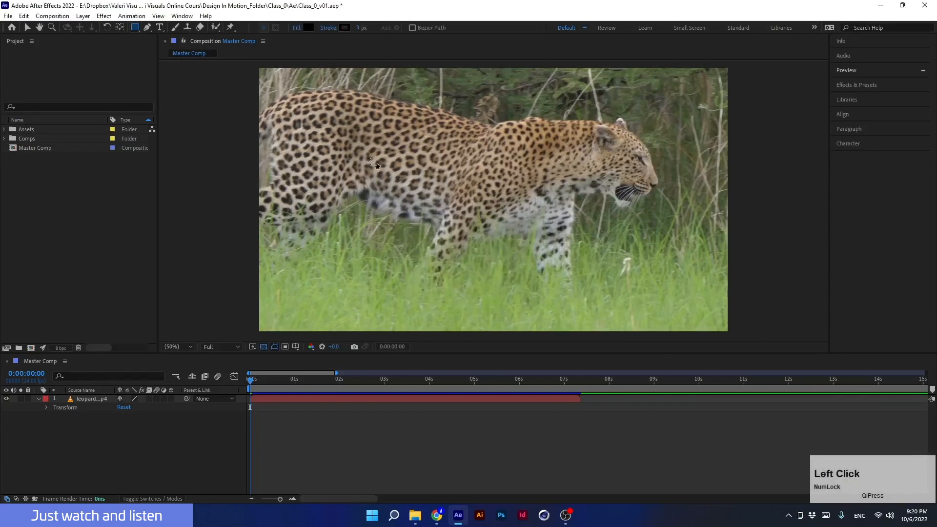
# - Set the shape stroke color to white (FFFFFF)
pyautogui.click(344, 28)
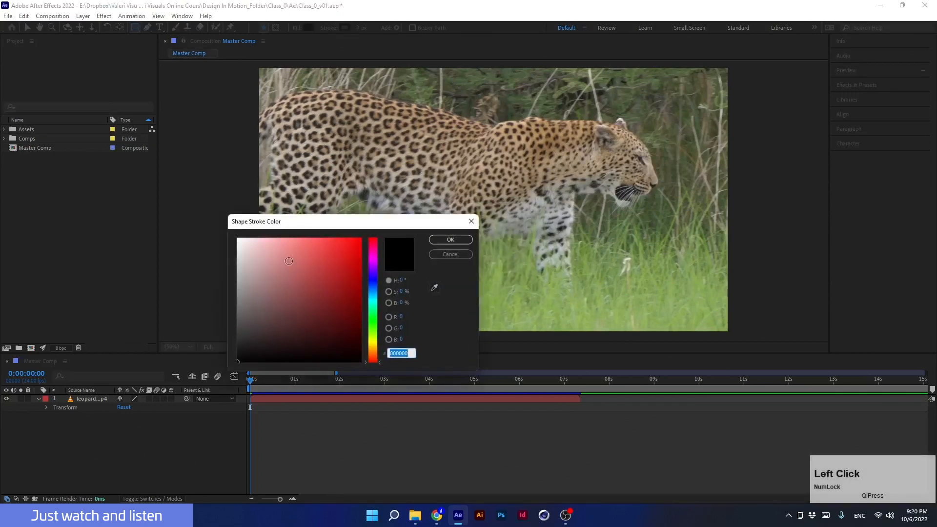
pyautogui.click(259, 249)
pyautogui.moveTo(259, 249); pyautogui.dragTo(226, 230)
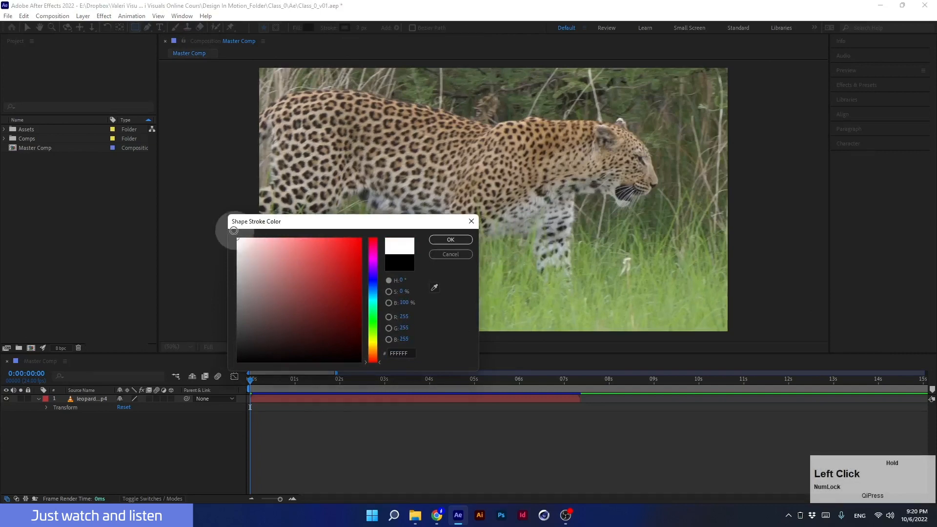
pyautogui.click(444, 239)
# - Set the shape fill color to orange F38E0A
pyautogui.click(308, 27)
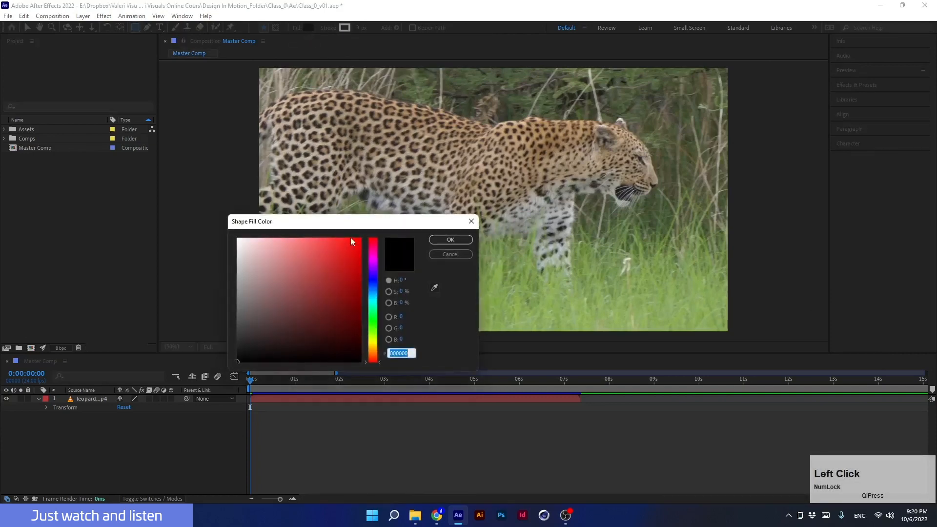
pyautogui.moveTo(371, 294); pyautogui.dragTo(372, 351)
pyautogui.moveTo(347, 256); pyautogui.dragTo(356, 243)
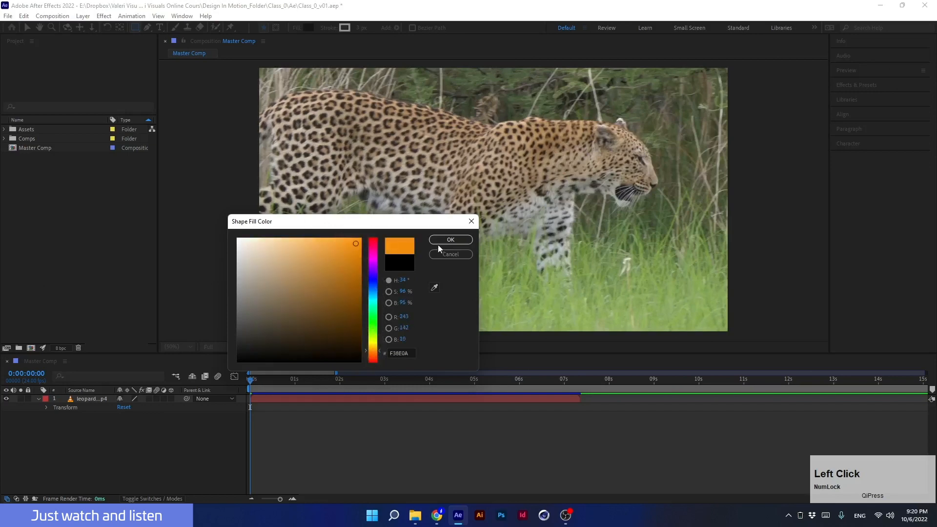
pyautogui.click(450, 240)
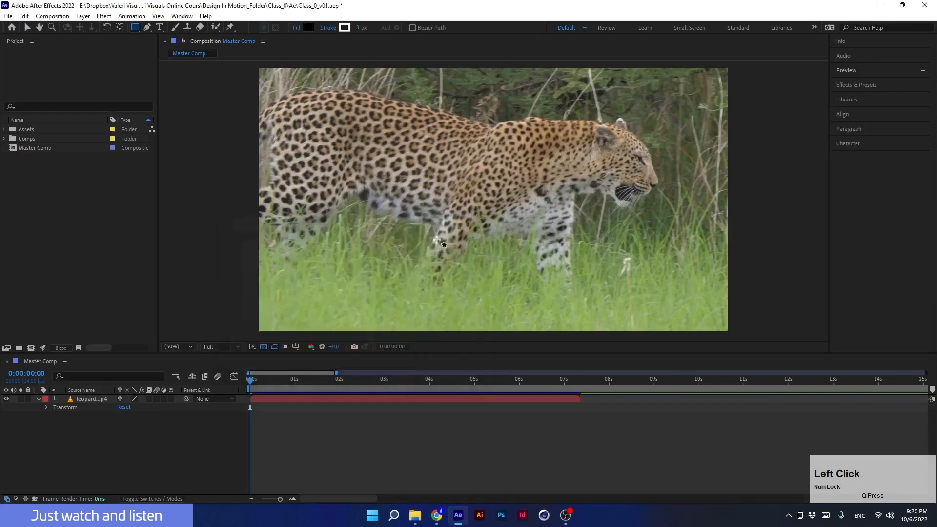
# - Set the shape stroke width to 10 px
pyautogui.click(363, 27)
pyautogui.click(364, 28)
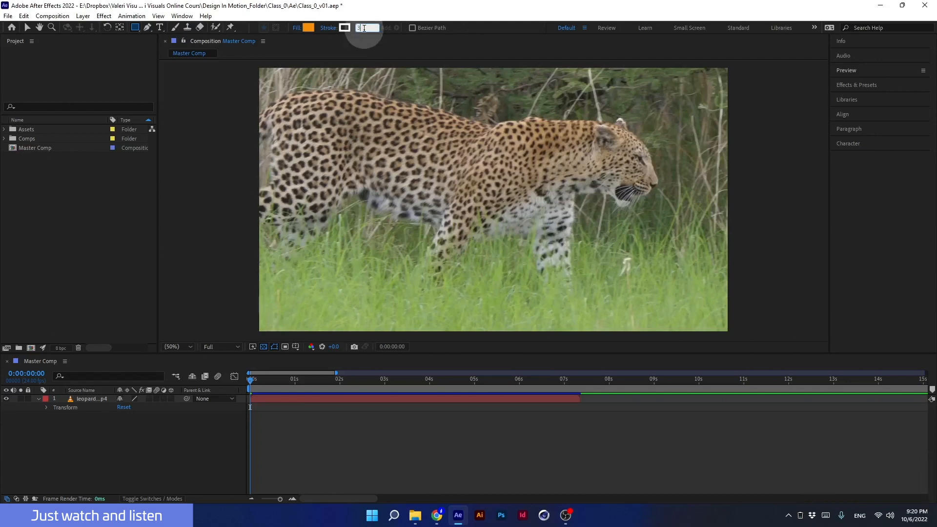
pyautogui.moveTo(362, 29)
pyautogui.mouseDown()
pyautogui.moveTo(377, 32)
pyautogui.moveTo(342, 30)
pyautogui.moveTo(374, 31)
pyautogui.moveTo(363, 30)
pyautogui.mouseUp()
pyautogui.write('10')
pyautogui.press('Return')
# - Set the shape stroke width to 5 px
pyautogui.click(363, 28)
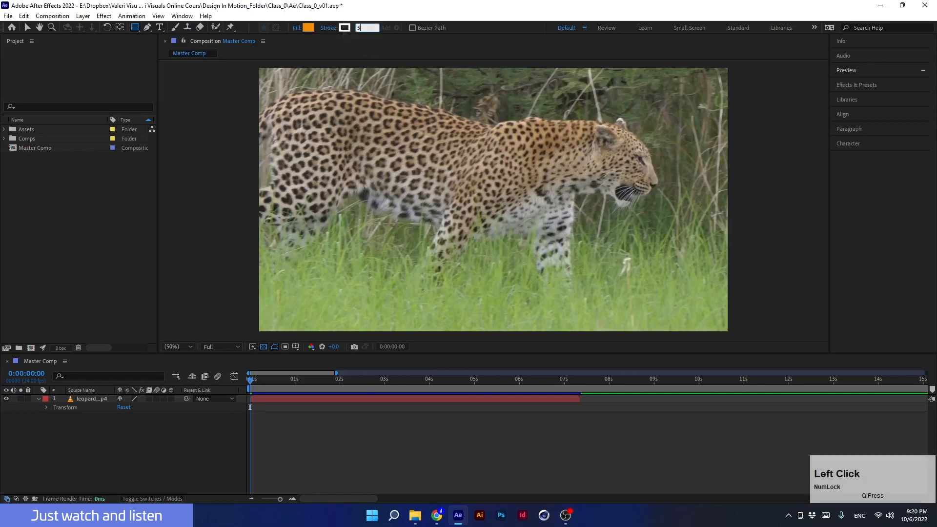
pyautogui.write('5')
pyautogui.press('Return')
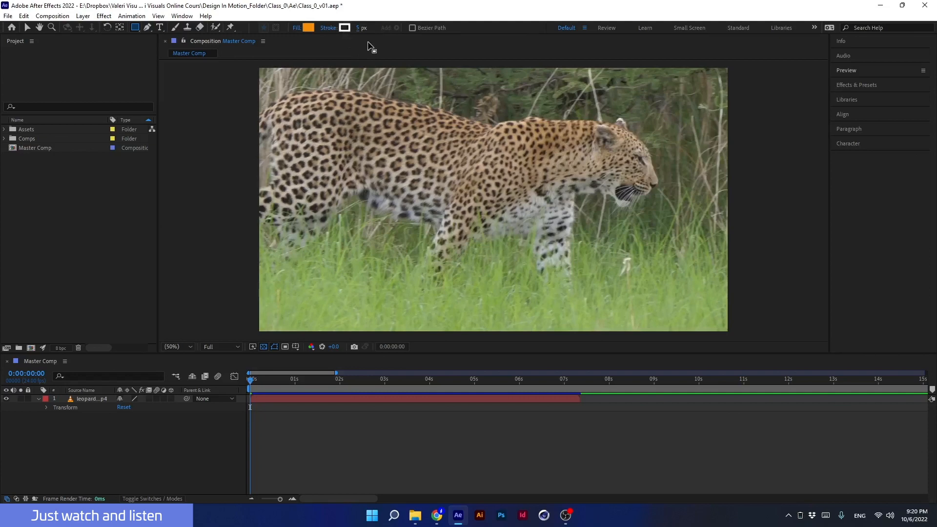
# - Draw a square shape layer over the leopard's body with the Rectangle tool
pyautogui.click(124, 434)
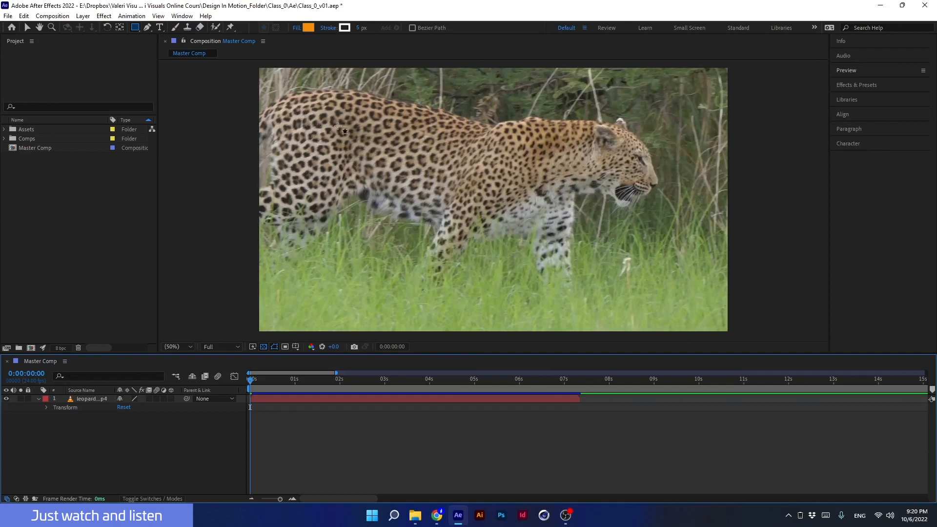
pyautogui.moveTo(328, 111); pyautogui.dragTo(477, 263)
pyautogui.press('shift')
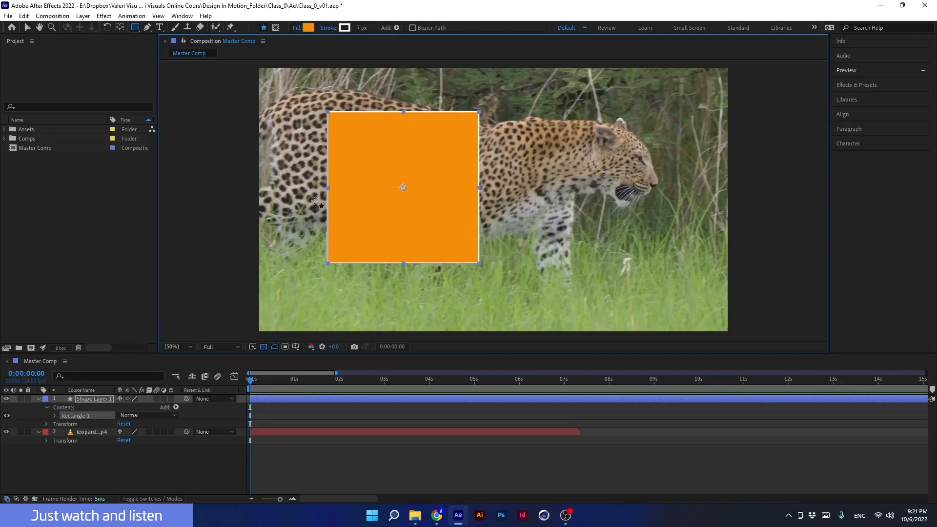
# - Open the General preferences and inspect the Center Anchor Point in New Shape Layers option
pyautogui.click(8, 17)
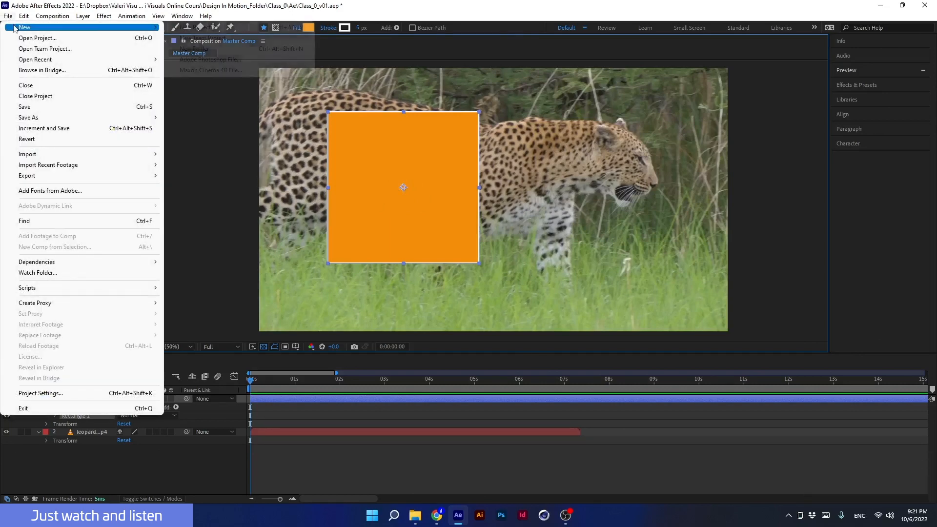
pyautogui.moveTo(24, 17)
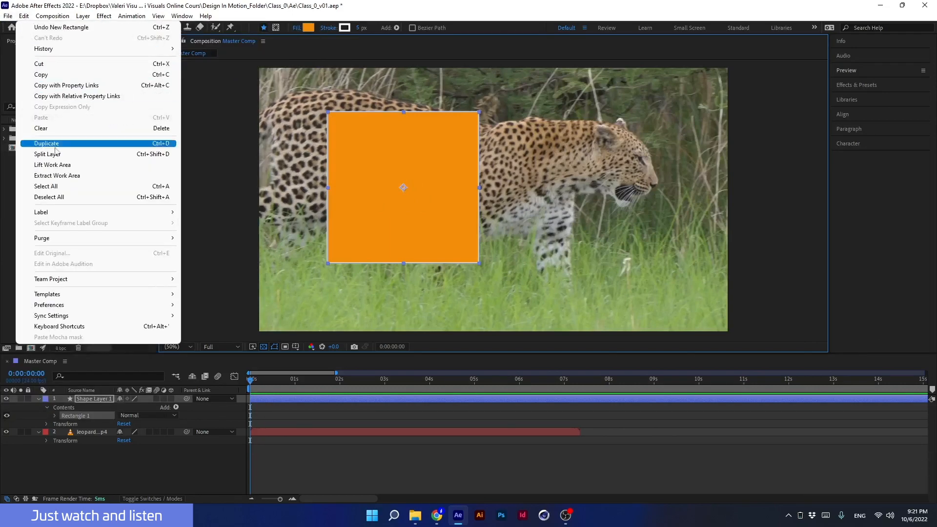
pyautogui.moveTo(122, 306)
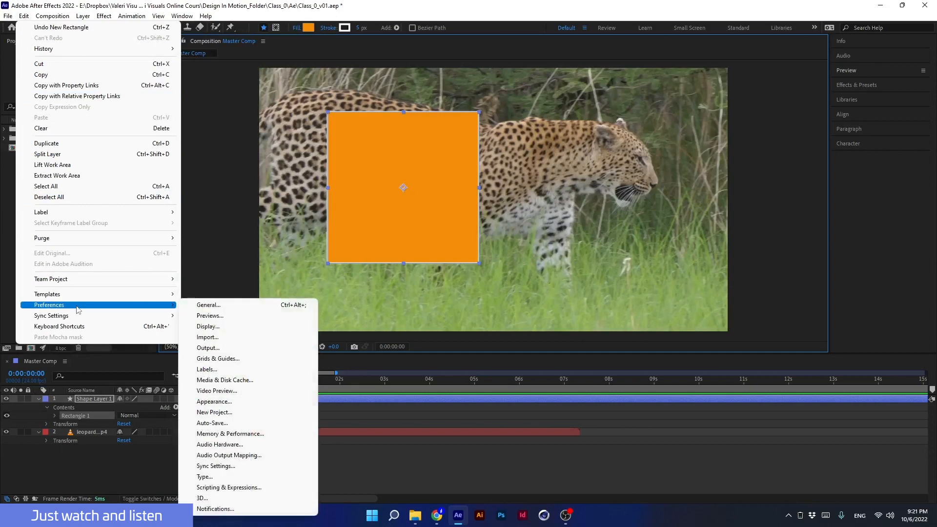
pyautogui.click(205, 305)
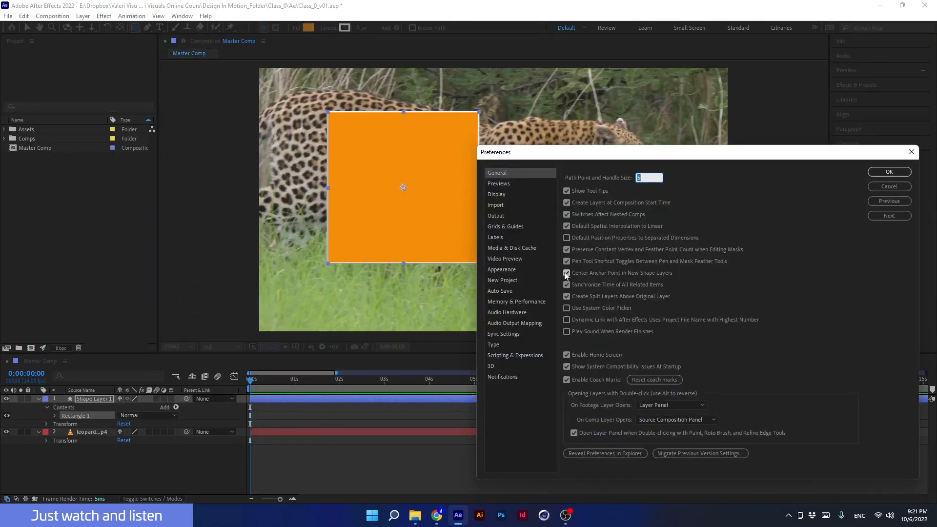
pyautogui.click(889, 172)
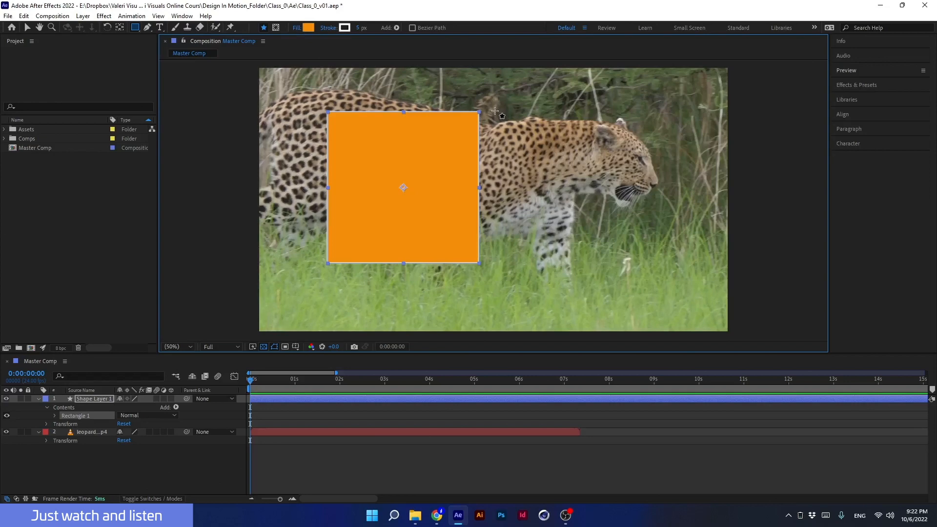
# - Draw a second rectangle beside the square inside the same shape layer, then delete that rectangle
pyautogui.moveTo(495, 112); pyautogui.dragTo(648, 225)
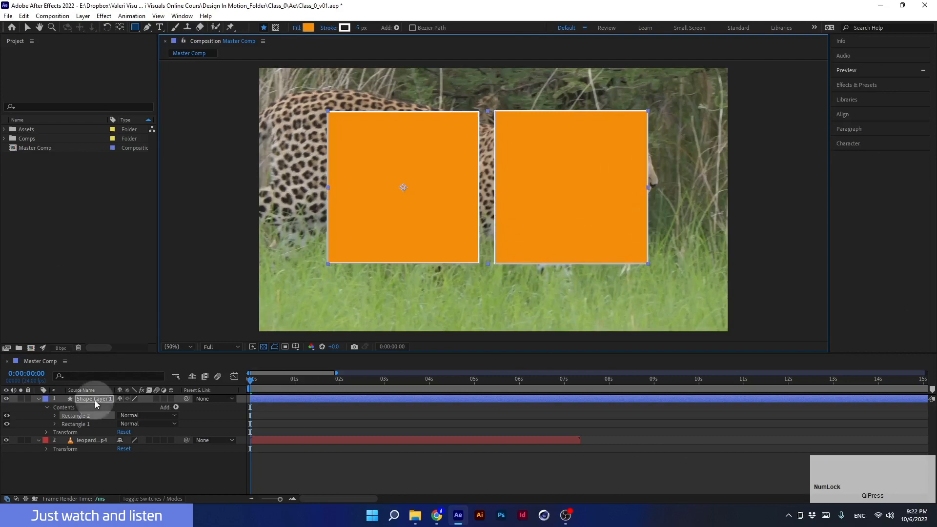
pyautogui.click(95, 401)
pyautogui.click(75, 424)
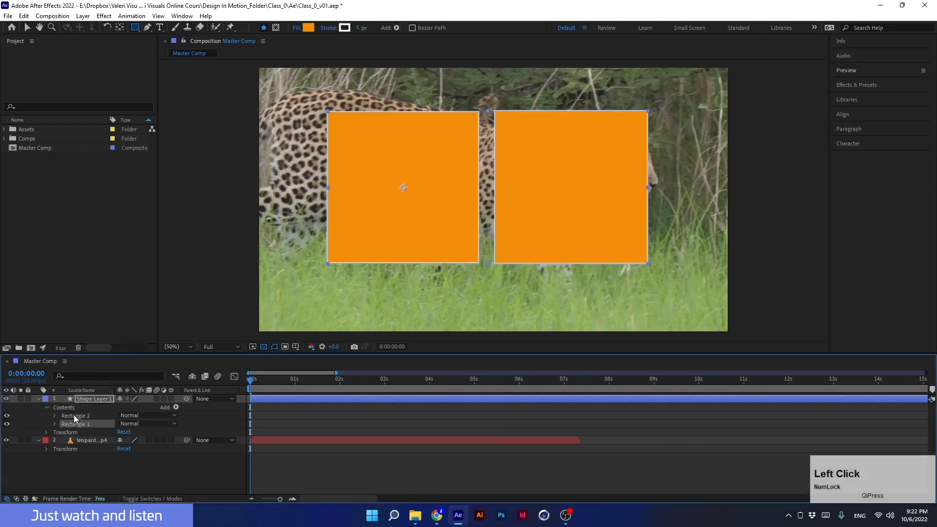
pyautogui.click(75, 416)
pyautogui.click(74, 425)
pyautogui.click(73, 417)
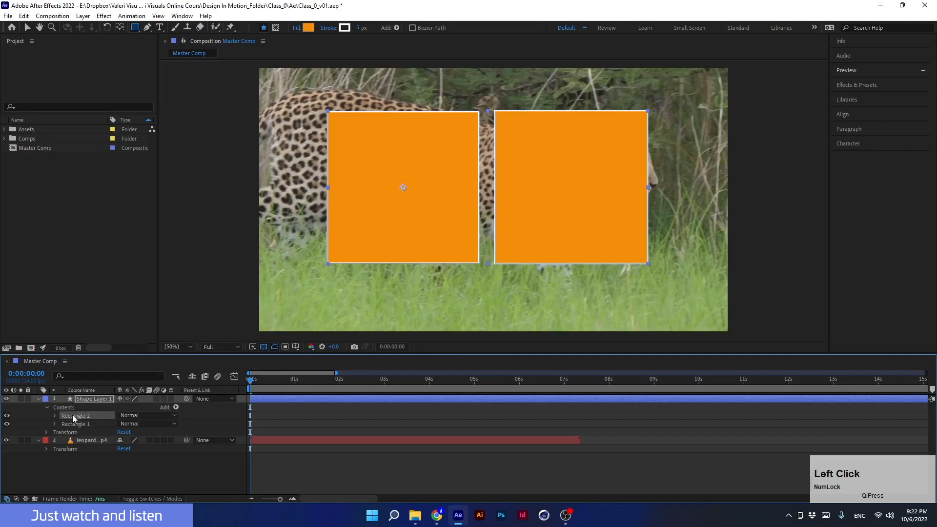
pyautogui.click(7, 424)
pyautogui.click(7, 424)
pyautogui.click(7, 415)
pyautogui.click(6, 415)
pyautogui.click(7, 423)
pyautogui.click(7, 419)
pyautogui.press('Delete')
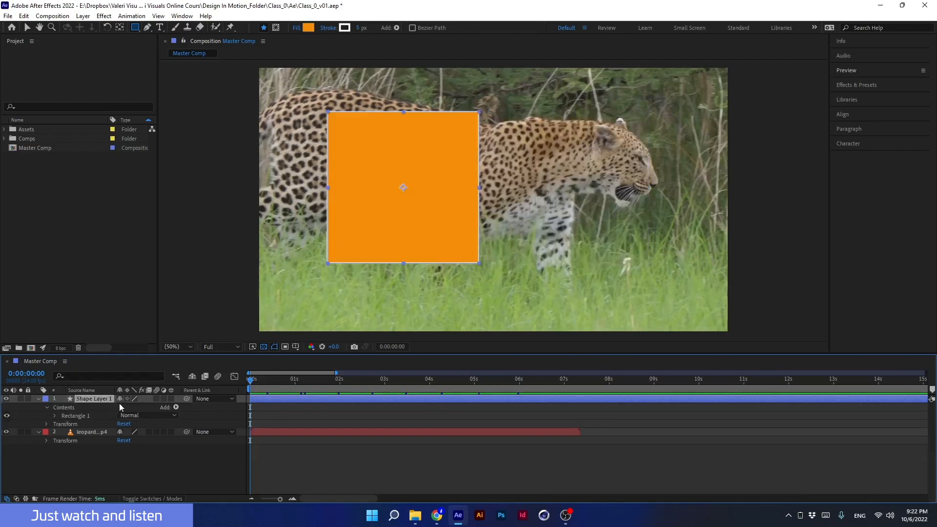
# - Draw a second rectangle as a separate shape layer beside the square, then delete that layer
pyautogui.click(83, 398)
pyautogui.click(97, 466)
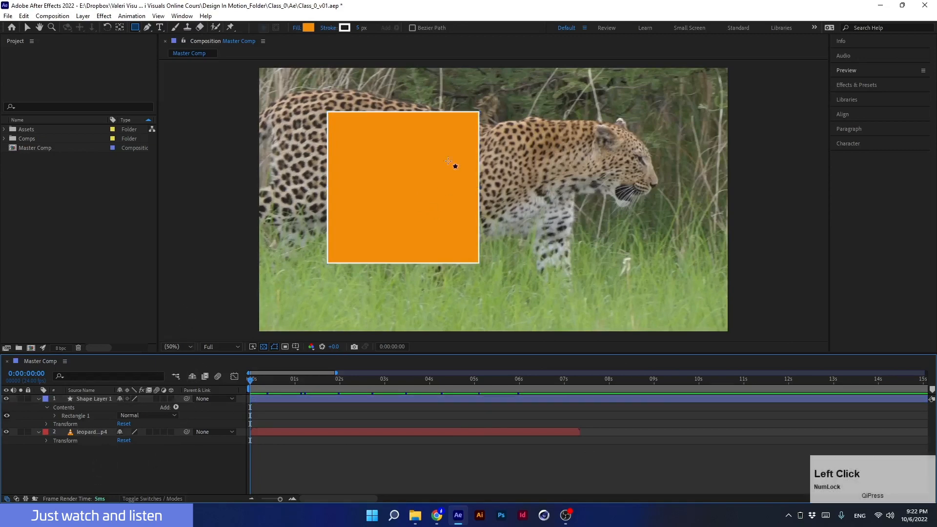
pyautogui.moveTo(484, 112); pyautogui.dragTo(624, 263)
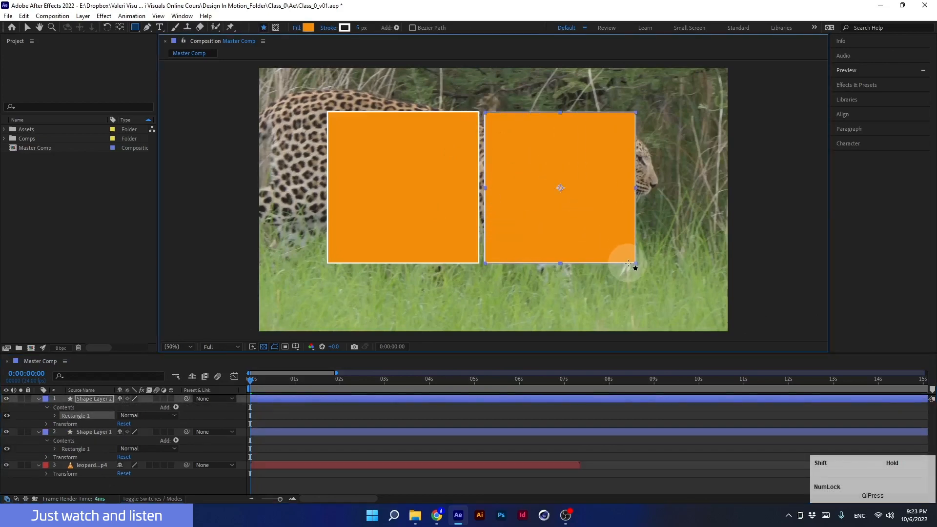
pyautogui.click(93, 398)
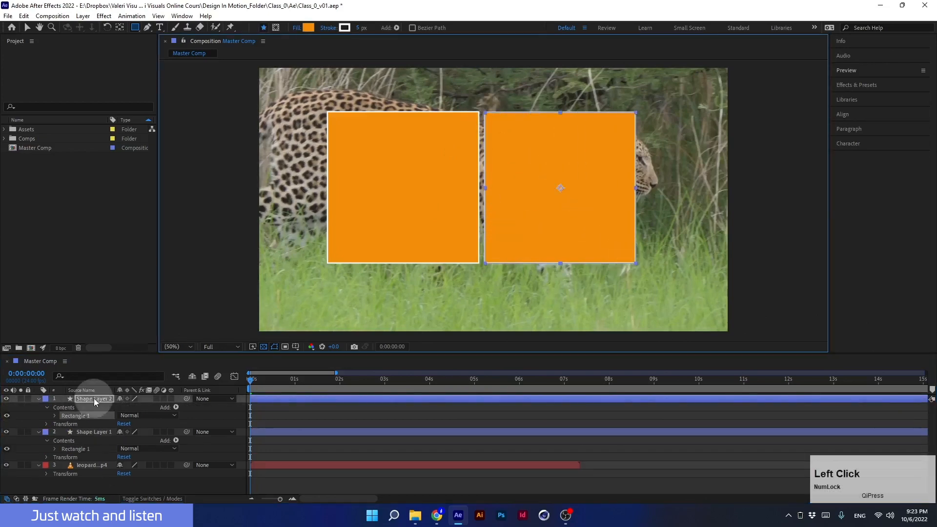
pyautogui.click(5, 399)
pyautogui.click(6, 398)
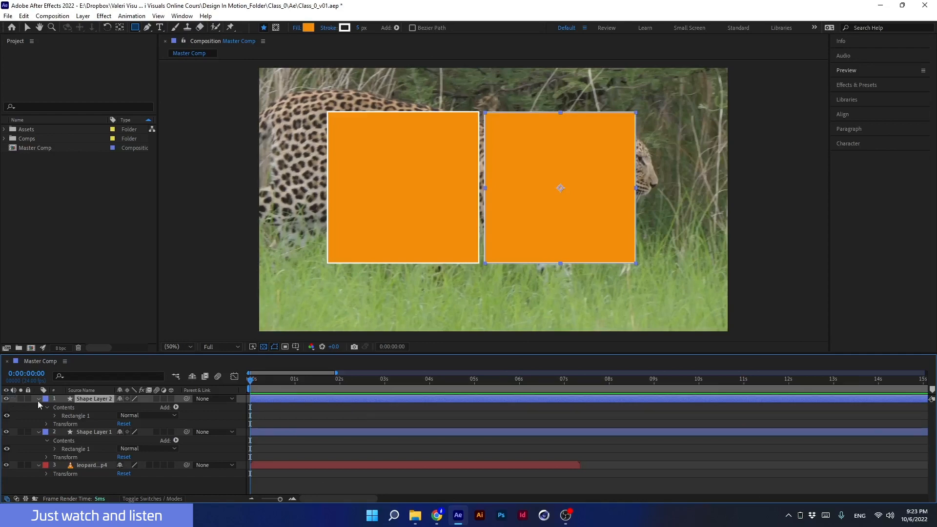
pyautogui.press('Delete')
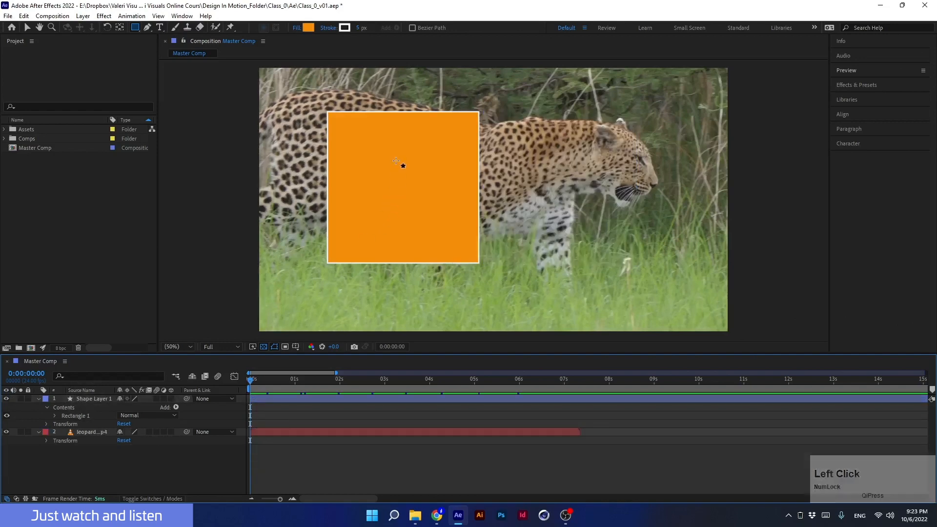
# - Set the square's stroke width to 50 px and change its fill color to yellow
pyautogui.click(78, 400)
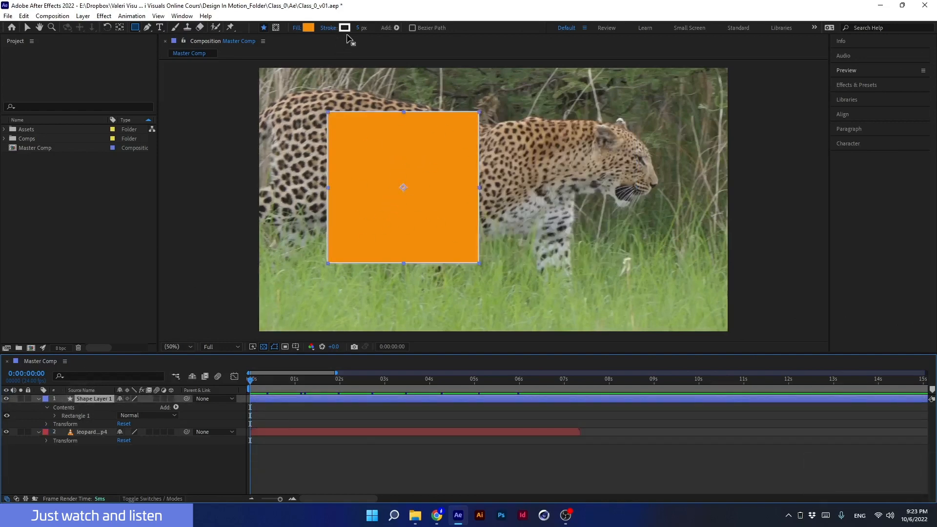
pyautogui.moveTo(361, 28)
pyautogui.mouseDown()
pyautogui.moveTo(428, 29)
pyautogui.moveTo(389, 29)
pyautogui.moveTo(402, 38)
pyautogui.moveTo(371, 30)
pyautogui.mouseUp()
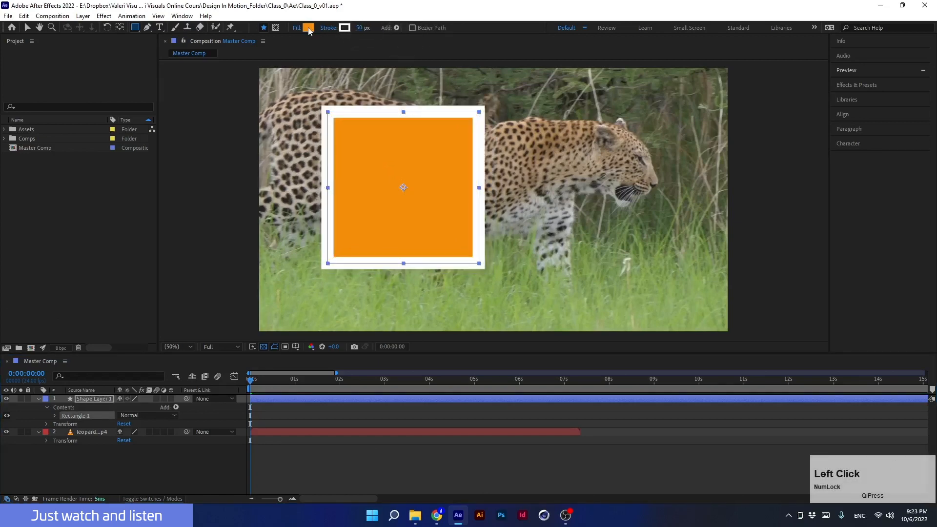
pyautogui.click(308, 27)
pyautogui.click(336, 242)
pyautogui.moveTo(336, 242); pyautogui.dragTo(343, 244)
pyautogui.moveTo(372, 351); pyautogui.dragTo(372, 344)
pyautogui.moveTo(350, 250); pyautogui.dragTo(351, 249)
pyautogui.click(372, 348)
pyautogui.moveTo(372, 352); pyautogui.dragTo(373, 345)
pyautogui.press('Return')
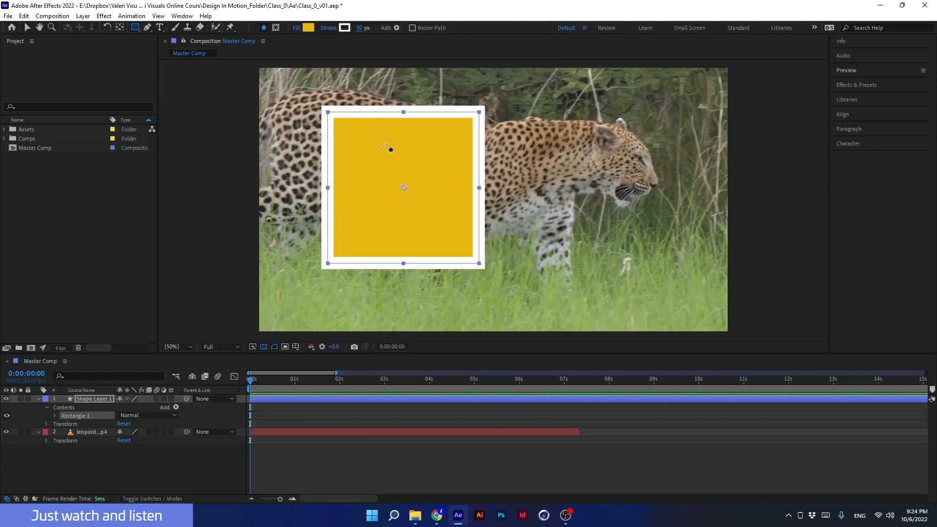
# - Select the leopard layer and draw a rectangular mask around the leopard's head with the Rectangle tool
pyautogui.click(134, 28)
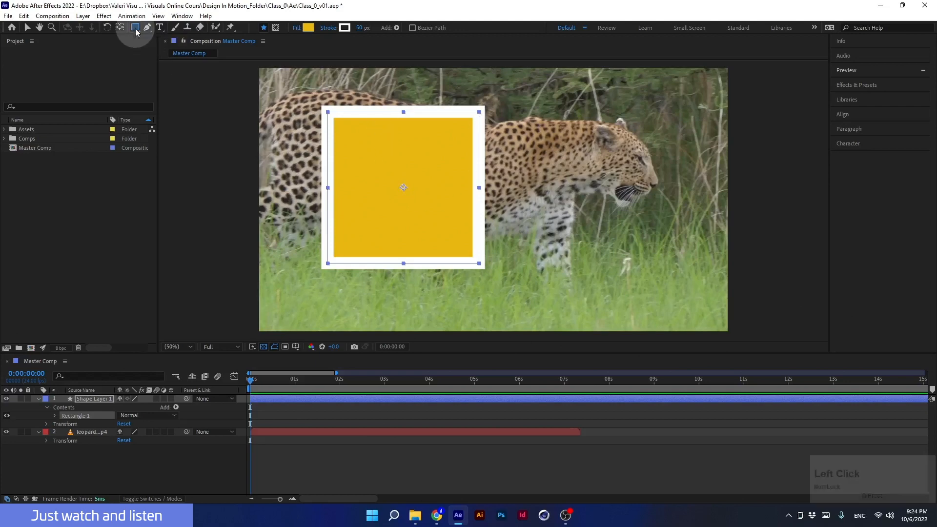
pyautogui.click(81, 432)
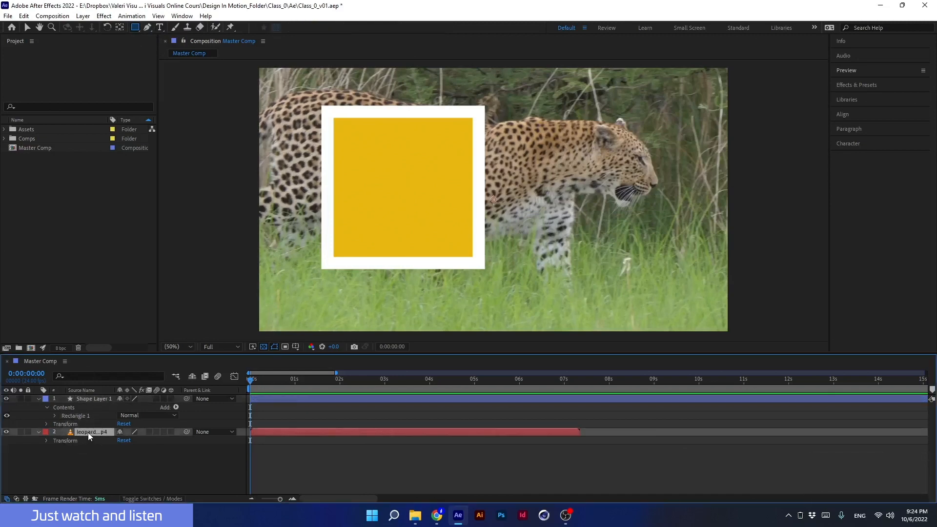
pyautogui.click(135, 28)
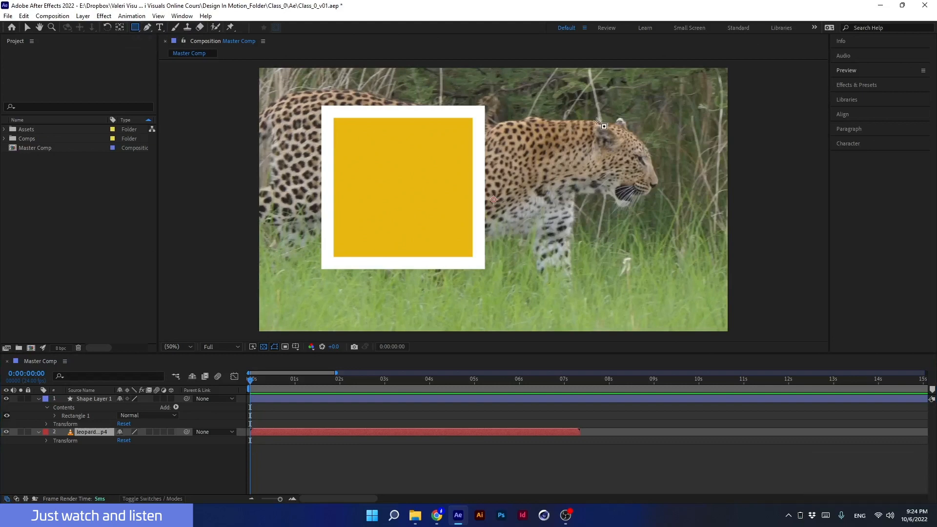
pyautogui.press('Num_Lock')
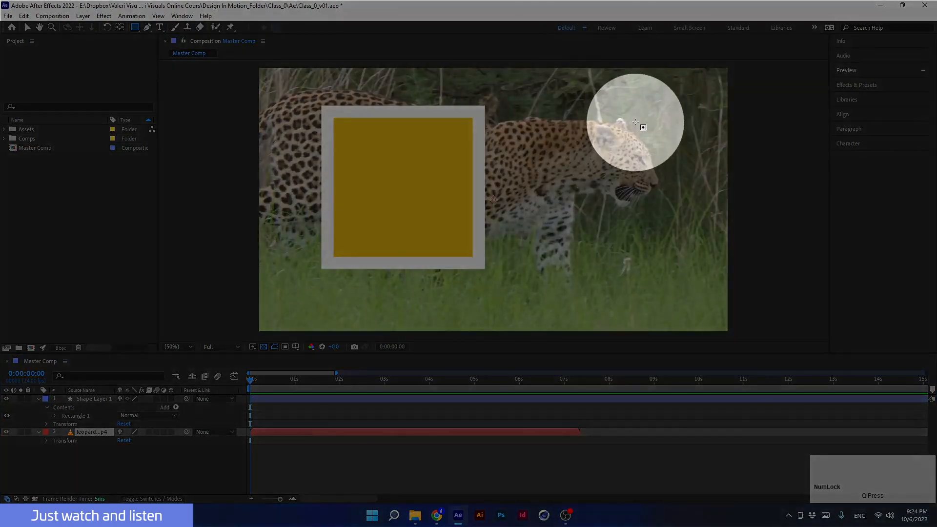
pyautogui.press('Num_Lock')
pyautogui.moveTo(674, 110); pyautogui.dragTo(535, 223)
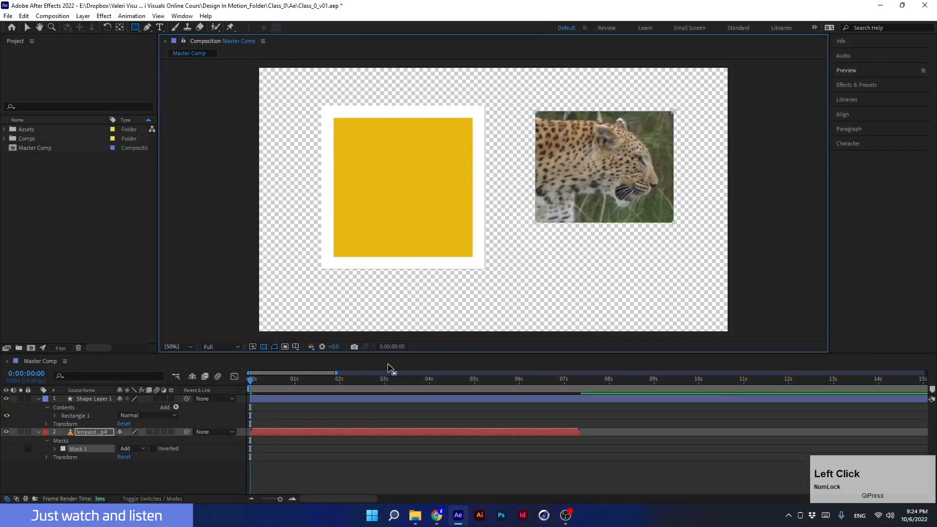
# - Draw a tall rectangle beside the square inside the shape layer, then undo it
pyautogui.click(96, 398)
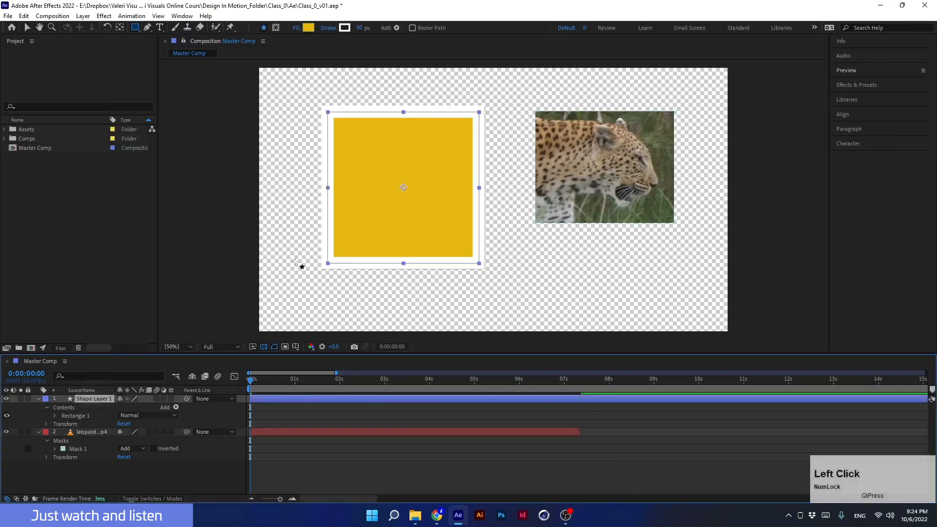
pyautogui.click(137, 30)
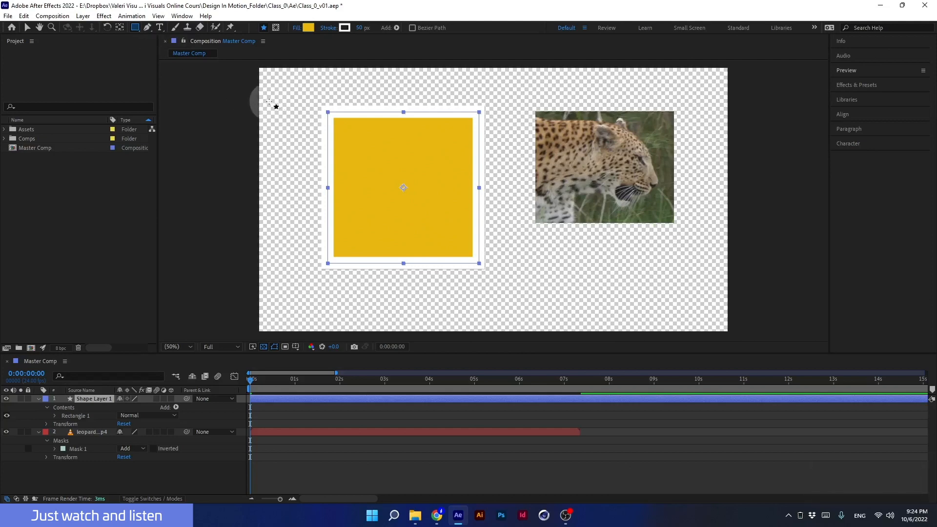
pyautogui.moveTo(269, 101); pyautogui.dragTo(307, 292)
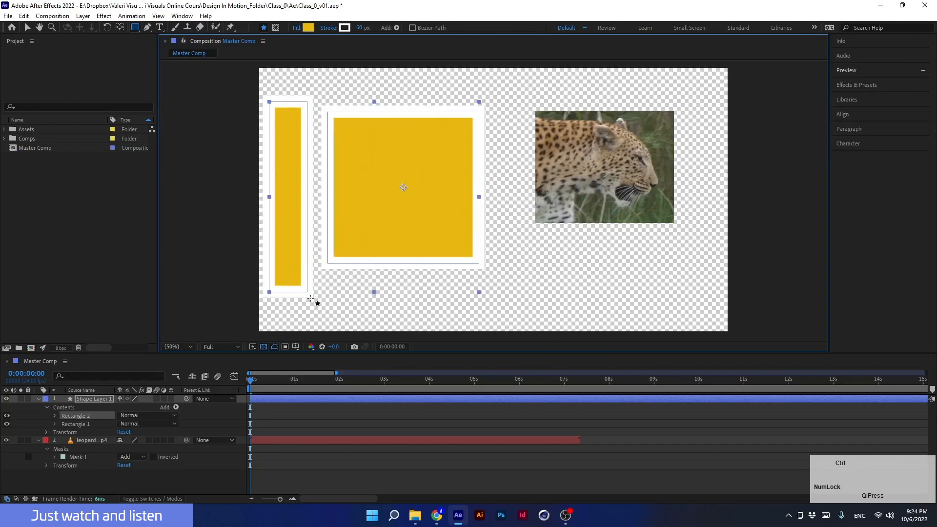
pyautogui.hotkey('ctrl', 'z')
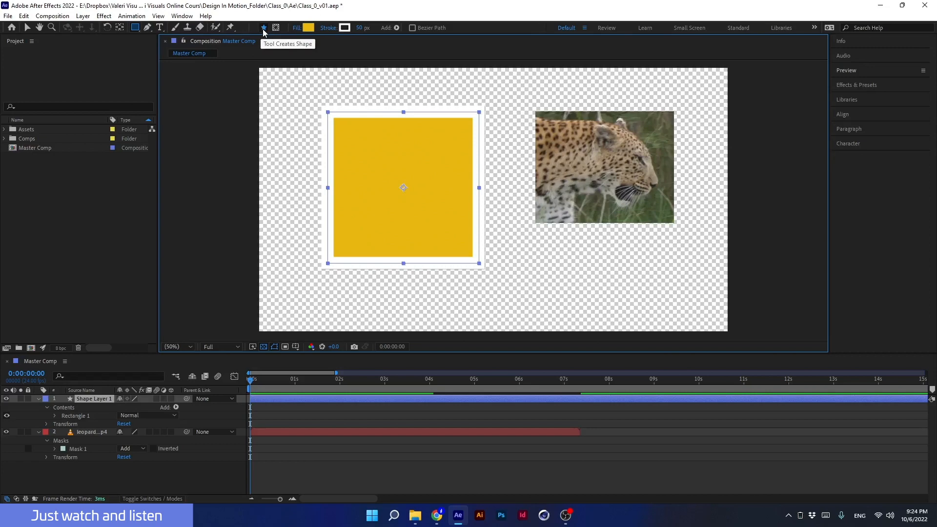
# - Switch the Rectangle tool to mask mode, draw a rectangular mask on the square's shape layer, then delete it
pyautogui.click(276, 30)
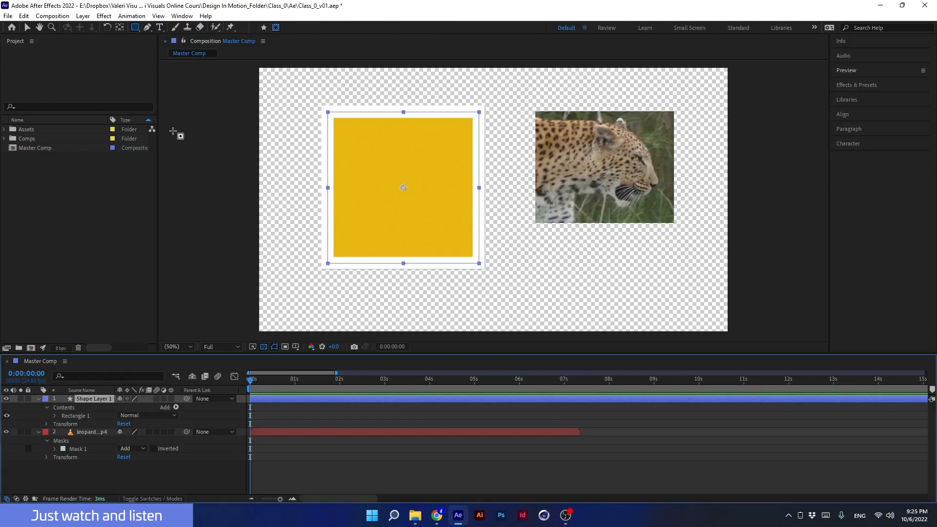
pyautogui.press('ctrl')
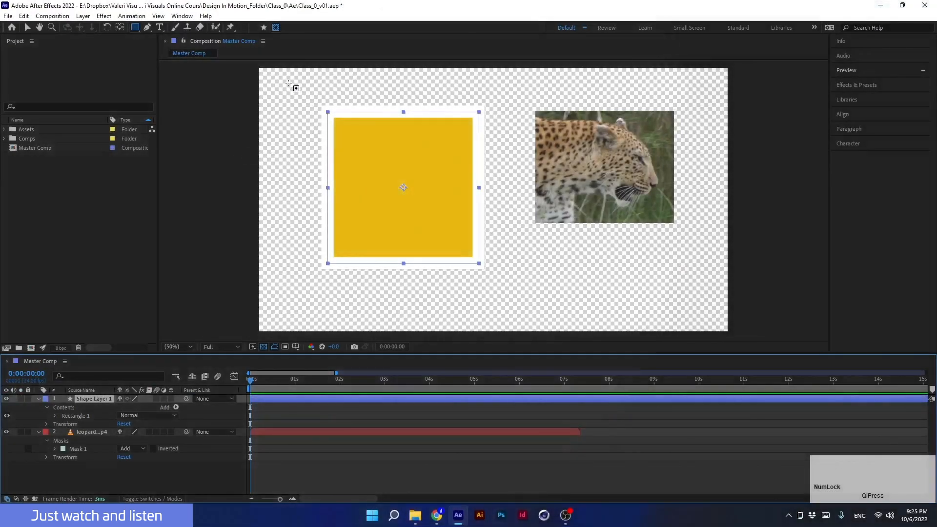
pyautogui.moveTo(291, 84); pyautogui.dragTo(502, 203)
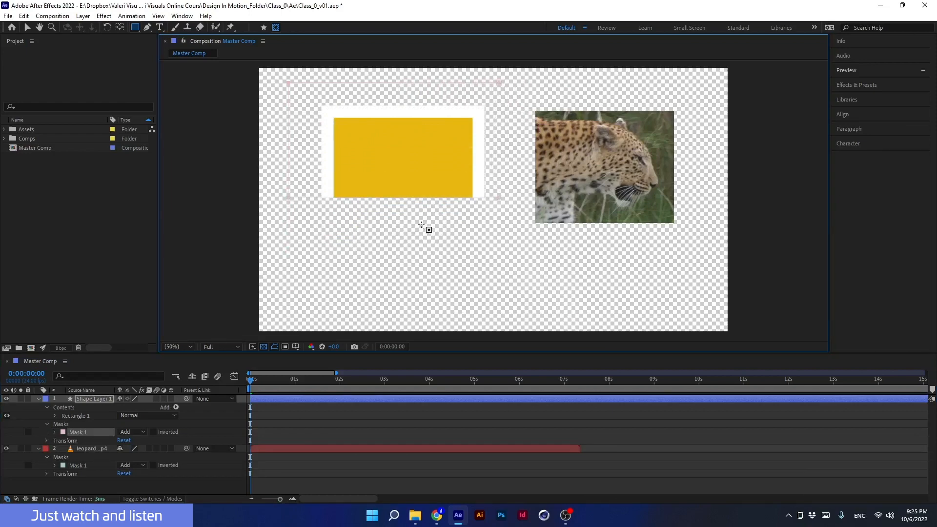
pyautogui.press('Delete')
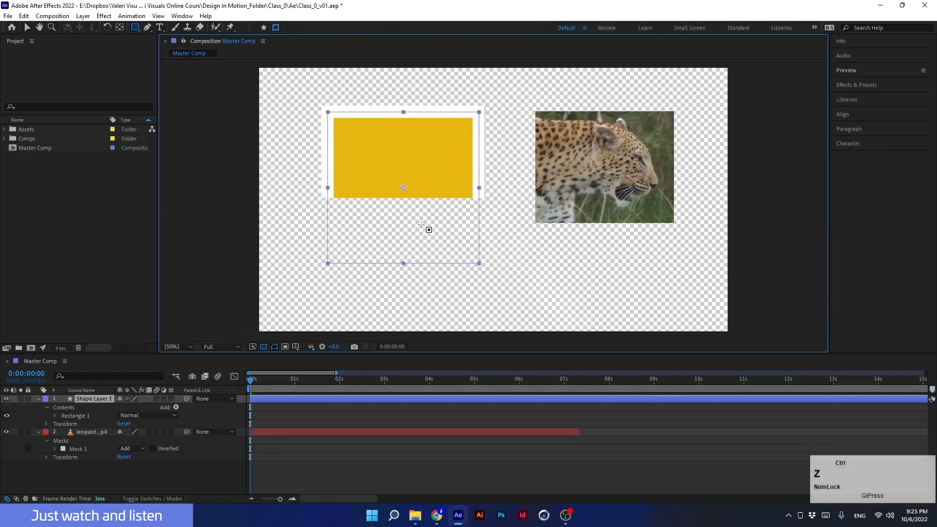
# - Draw another rectangular mask on the shape layer, then undo twice to remove it and the leopard's head mask
pyautogui.click(264, 29)
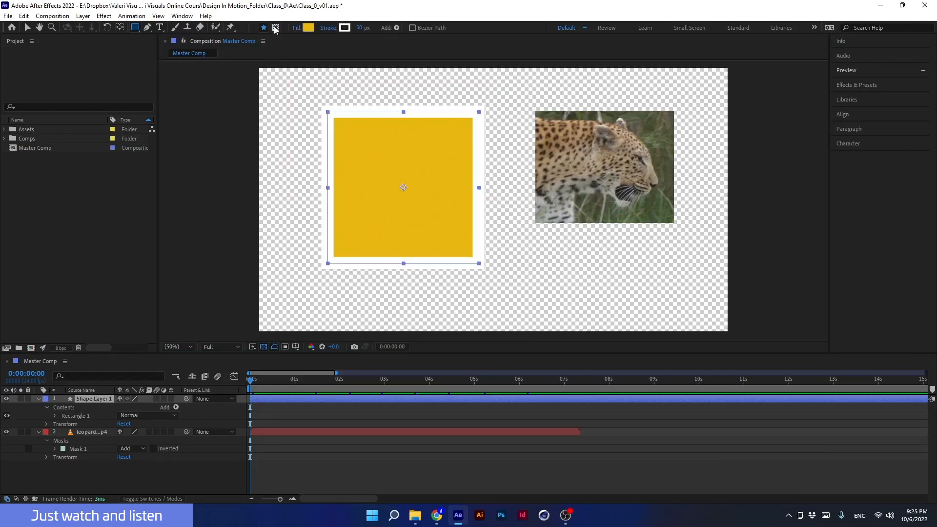
pyautogui.click(276, 30)
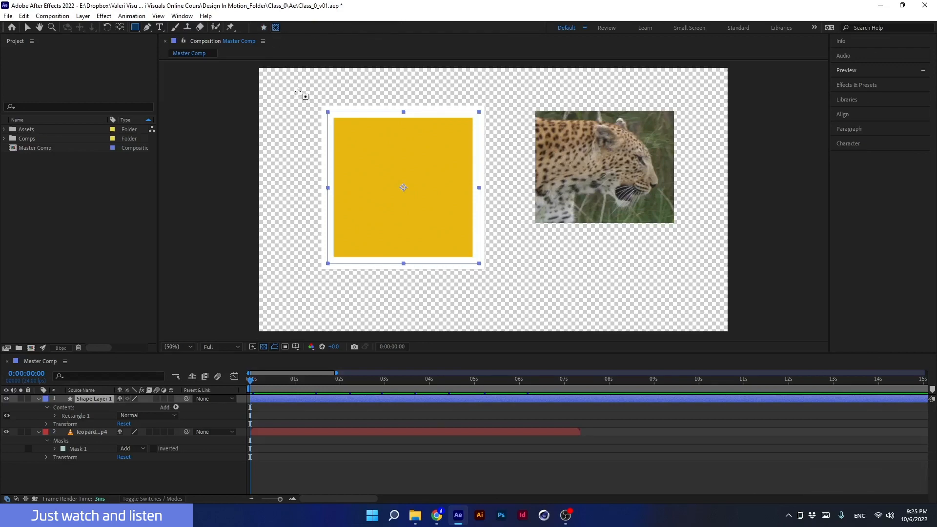
pyautogui.moveTo(293, 84); pyautogui.dragTo(407, 198)
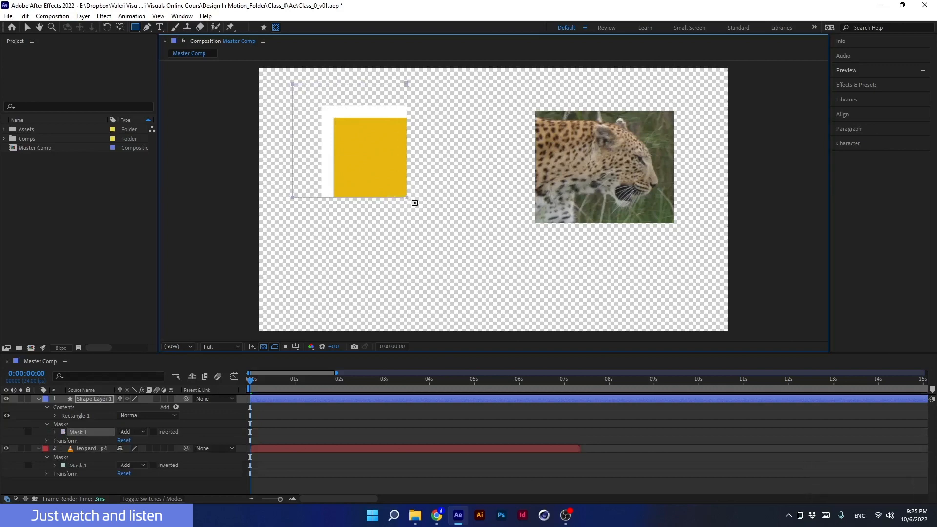
pyautogui.hotkey('ctrl', 'z')
pyautogui.hotkey('ctrl', 'z')
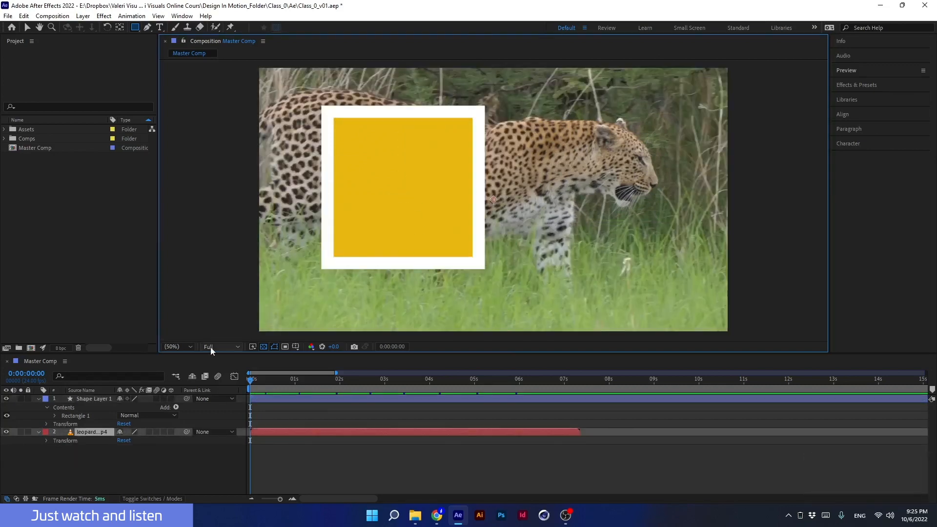
# - Select the square's shape layer and switch from the Rectangle tool to the Ellipse tool
pyautogui.click(96, 399)
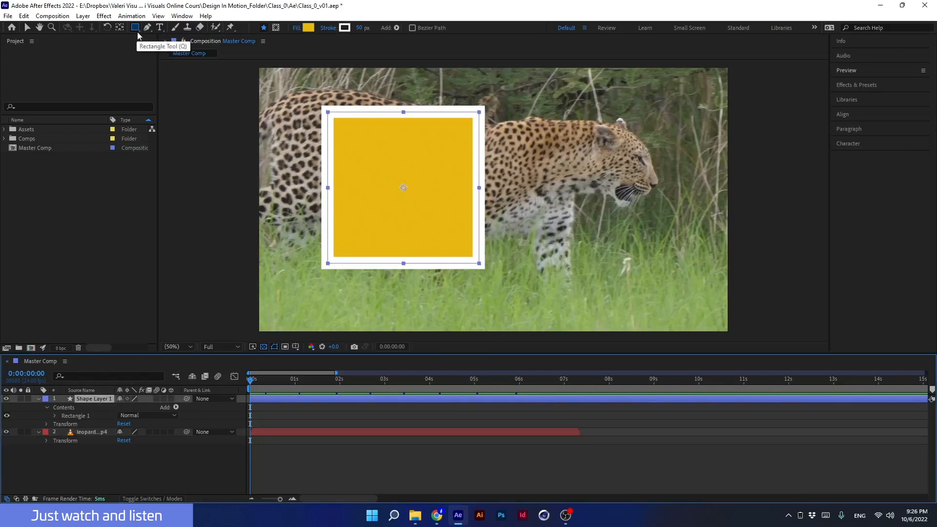
pyautogui.press('super+equal')
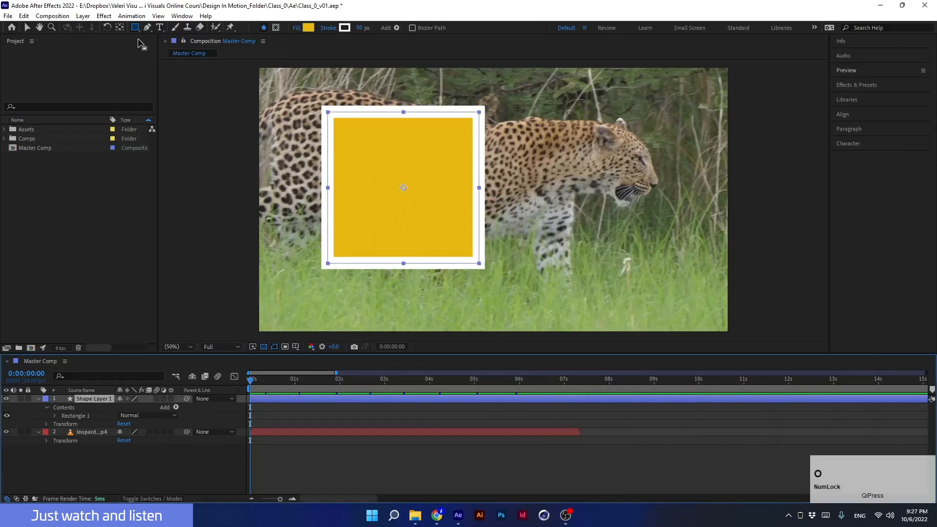
pyautogui.press('super+equal')
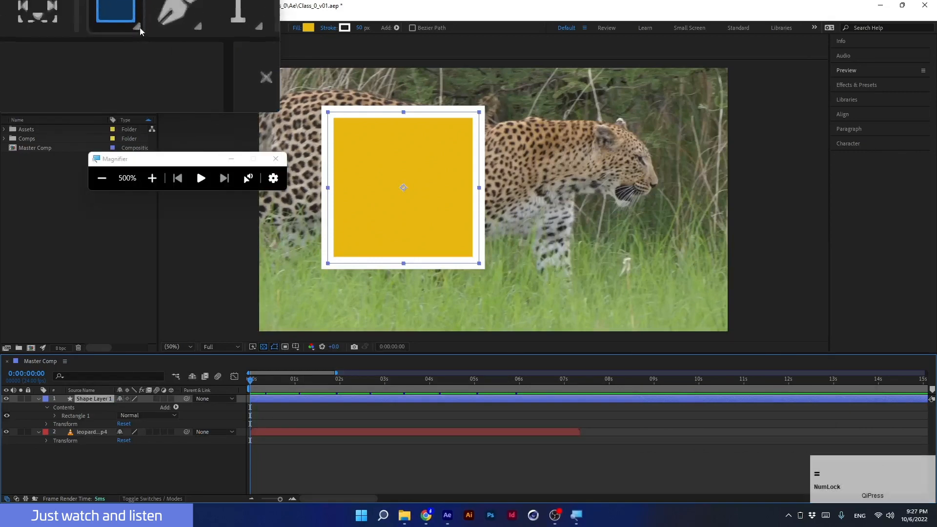
pyautogui.press('super+Escape')
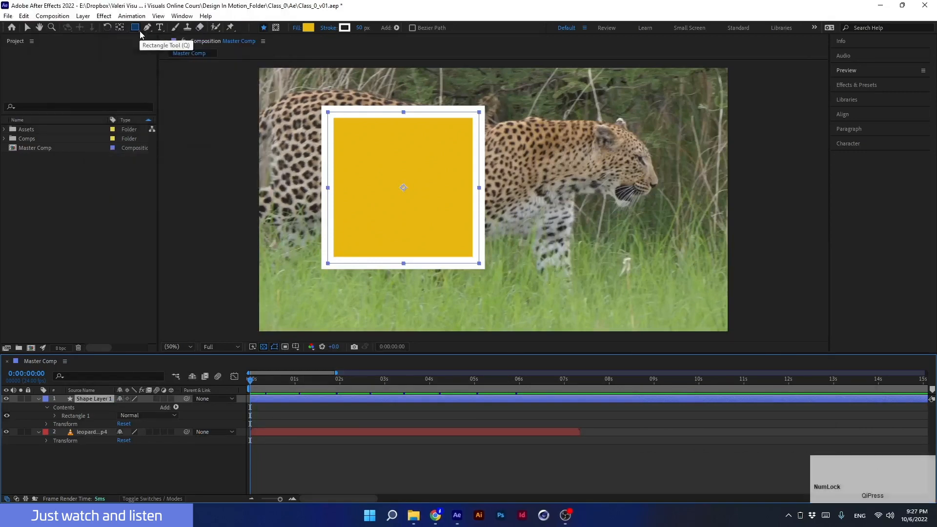
pyautogui.click(139, 30)
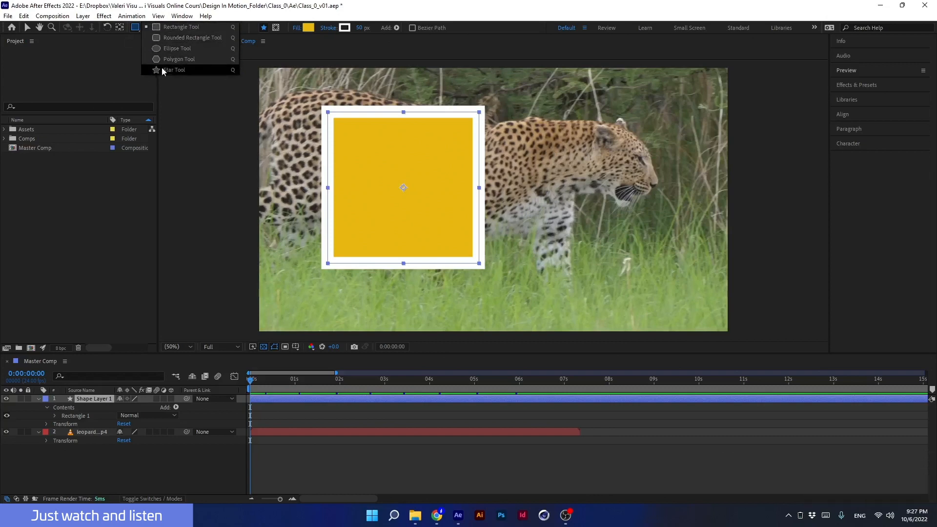
pyautogui.click(171, 49)
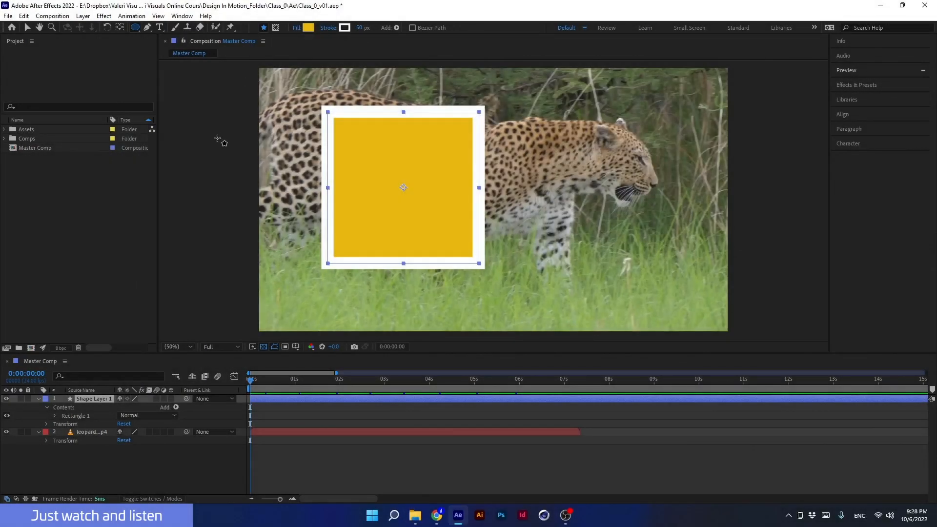
pyautogui.press('Num_Lock')
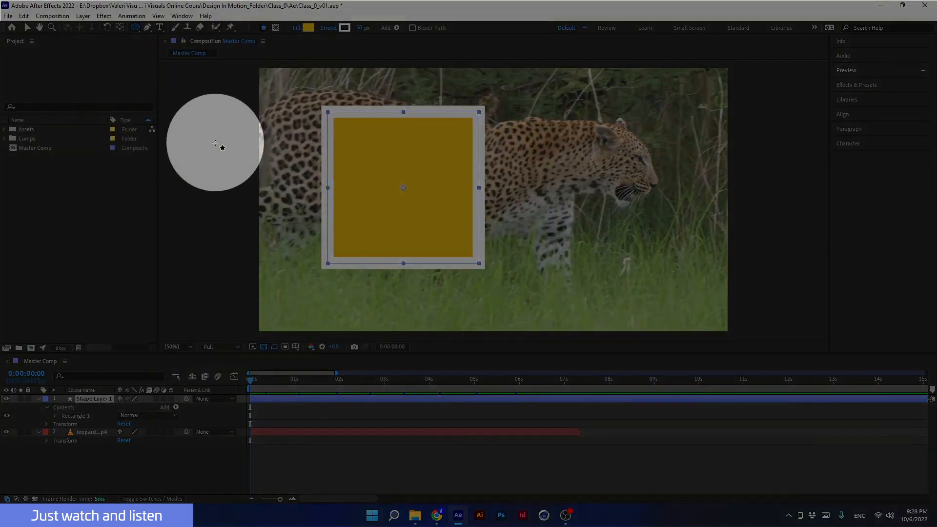
pyautogui.press('Num_Lock')
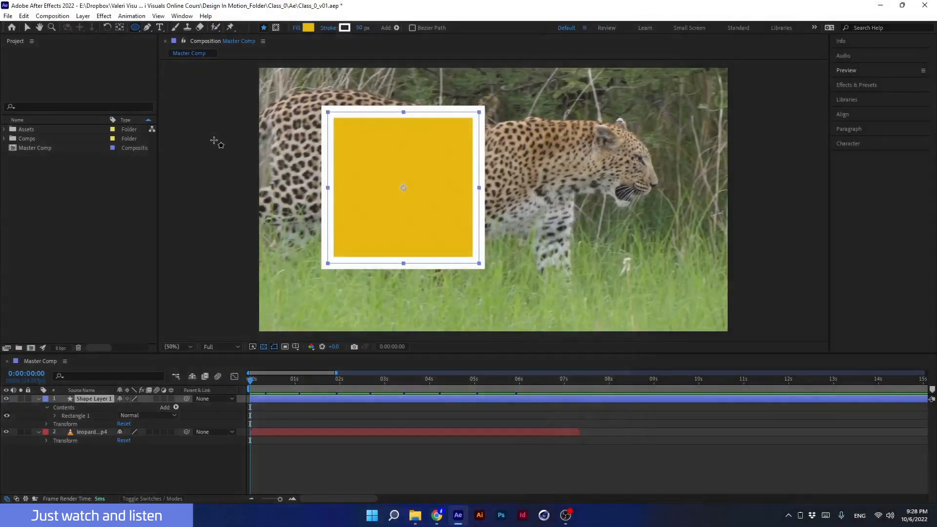
# - Draw an elliptical mask on the square's shape layer in mask mode, undo it, and switch back to shape mode
pyautogui.click(276, 27)
pyautogui.moveTo(297, 83); pyautogui.dragTo(428, 214)
pyautogui.hotkey('ctrl', 'z')
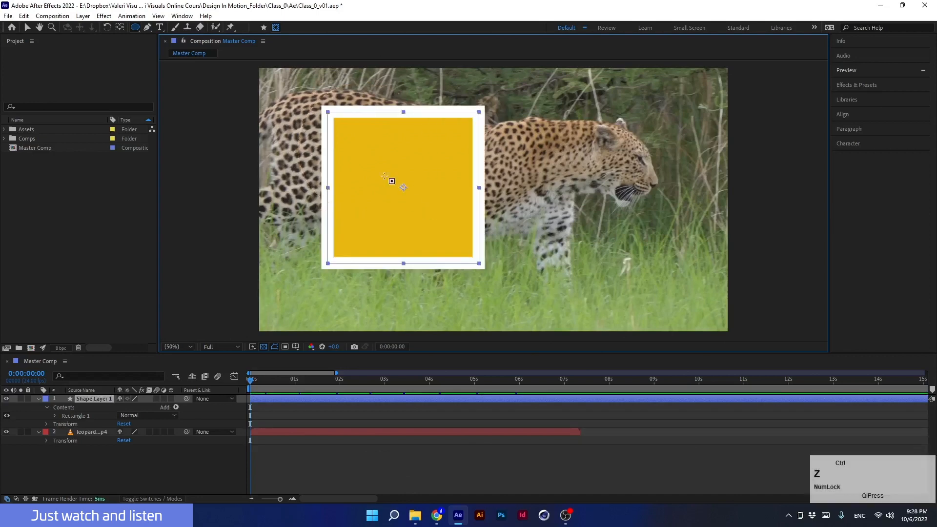
pyautogui.click(263, 28)
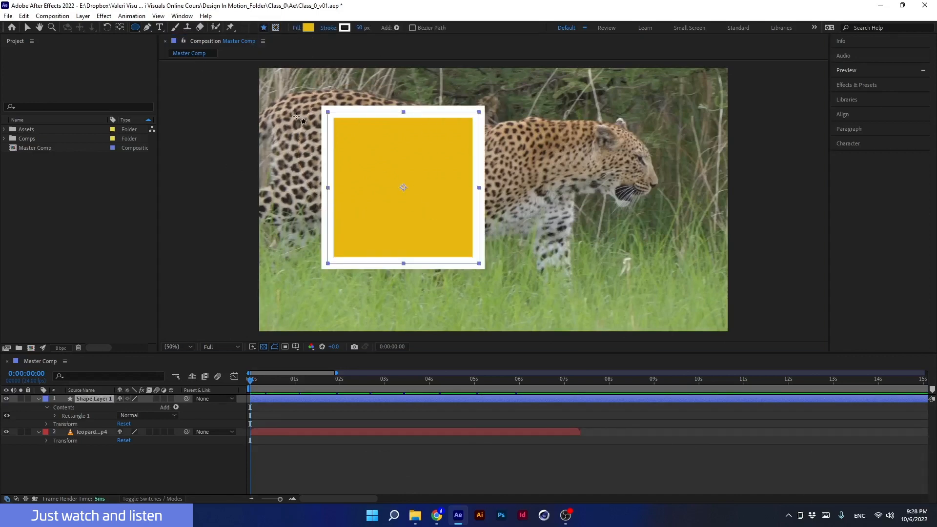
# - Draw a circle beside the square as a separate new shape layer, then delete that layer
pyautogui.click(97, 399)
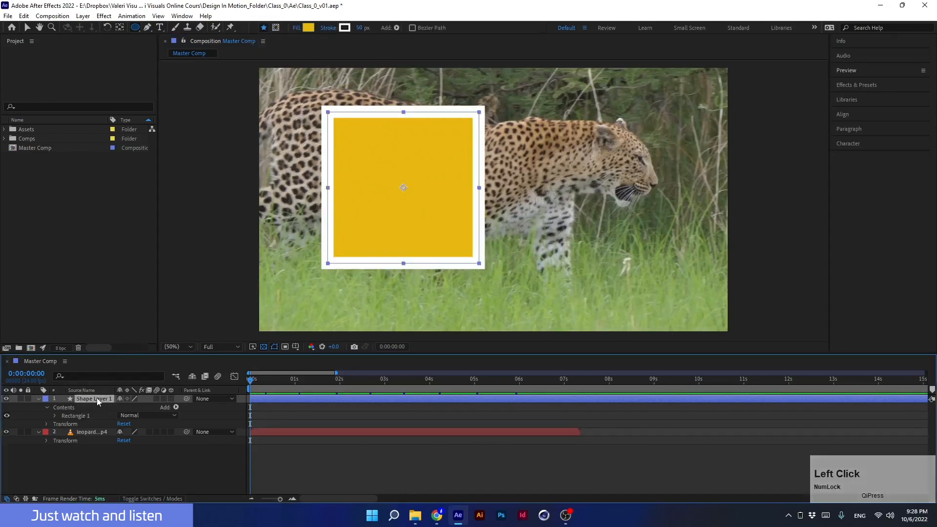
pyautogui.click(104, 471)
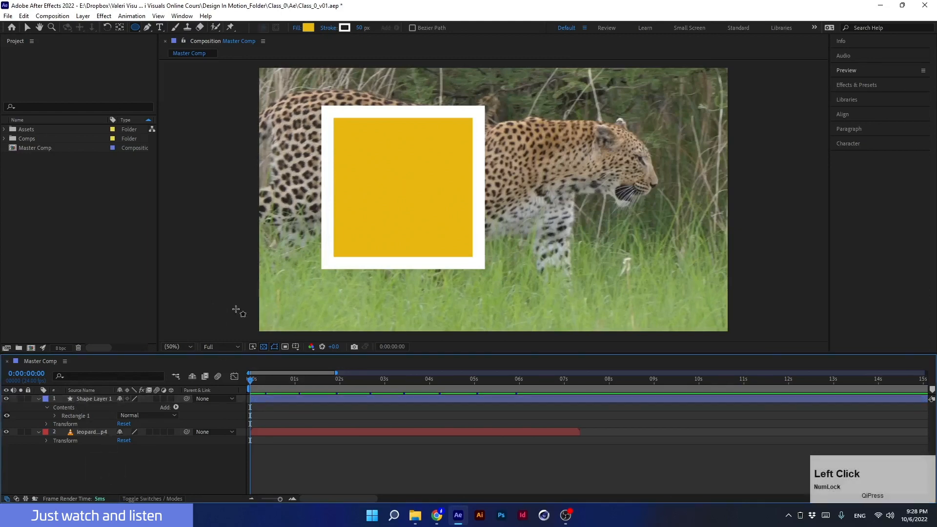
pyautogui.click(637, 104)
pyautogui.moveTo(637, 103); pyautogui.dragTo(504, 237)
pyautogui.click(86, 398)
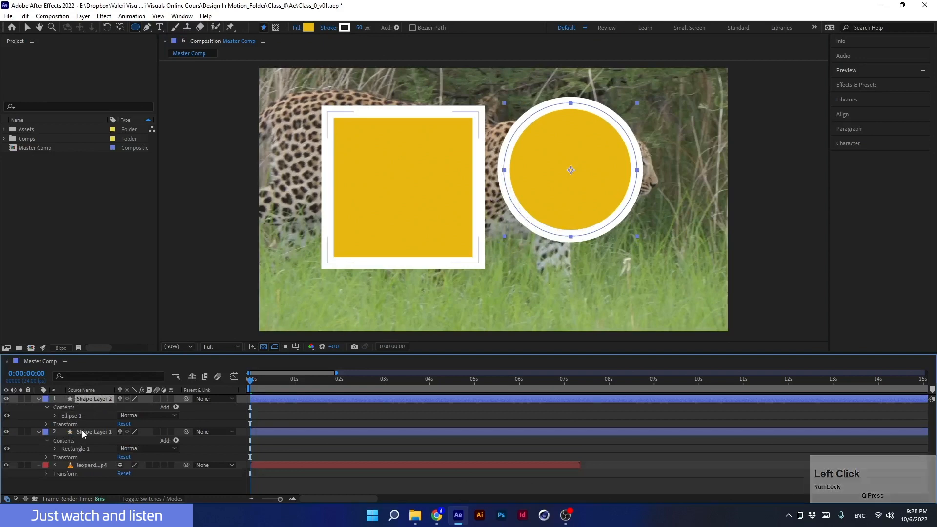
pyautogui.press('Delete')
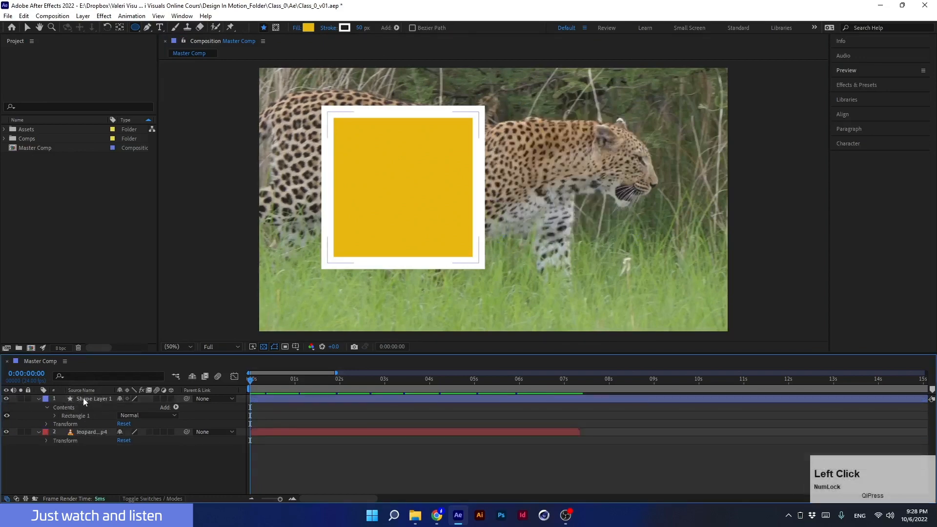
# - Add a circle to the square's shape layer beside the rectangle, then delete the whole shape layer
pyautogui.click(83, 397)
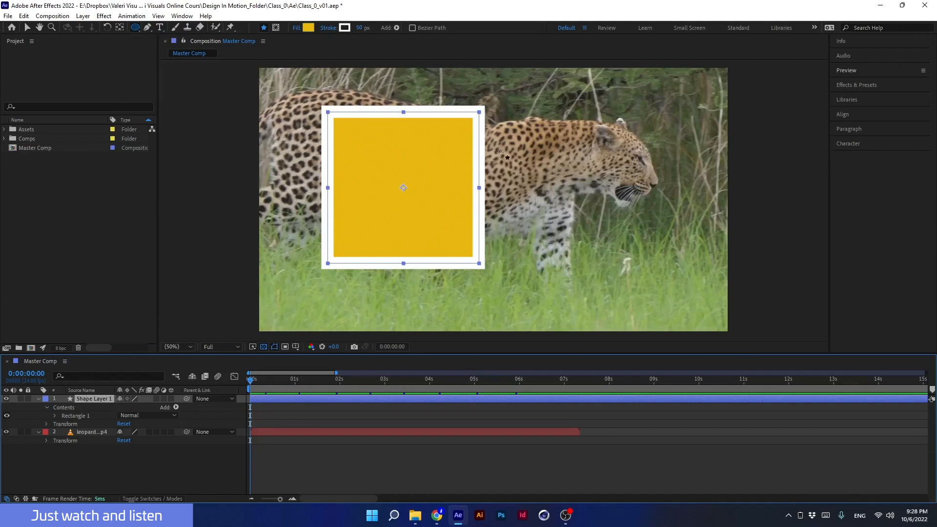
pyautogui.moveTo(667, 104); pyautogui.dragTo(507, 266)
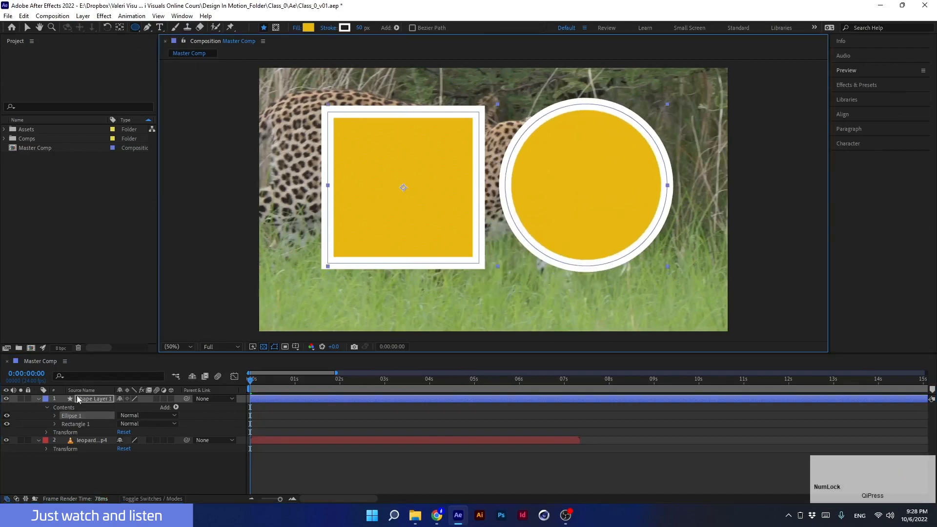
pyautogui.click(98, 400)
pyautogui.click(63, 416)
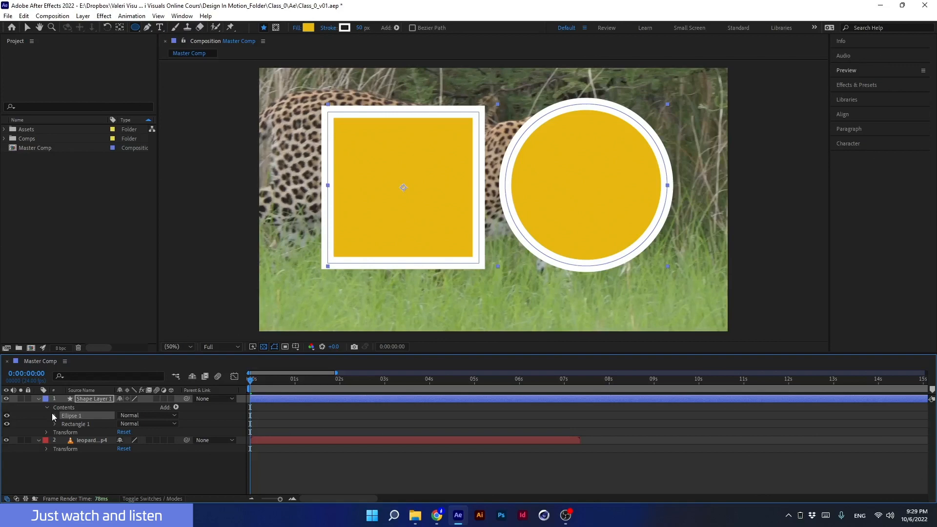
pyautogui.click(92, 397)
pyautogui.press('Delete')
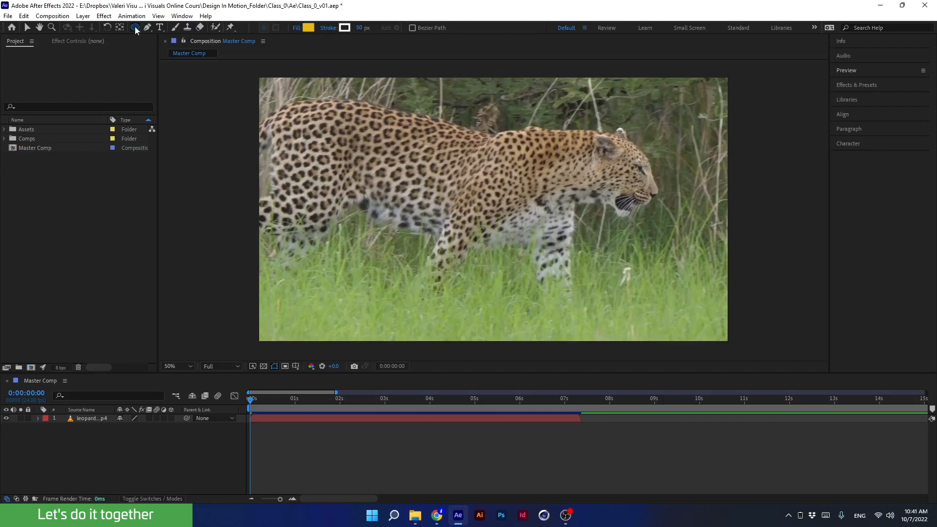
# - Hide the leopard video layer in the composition
pyautogui.moveTo(136, 30); pyautogui.dragTo(167, 50)
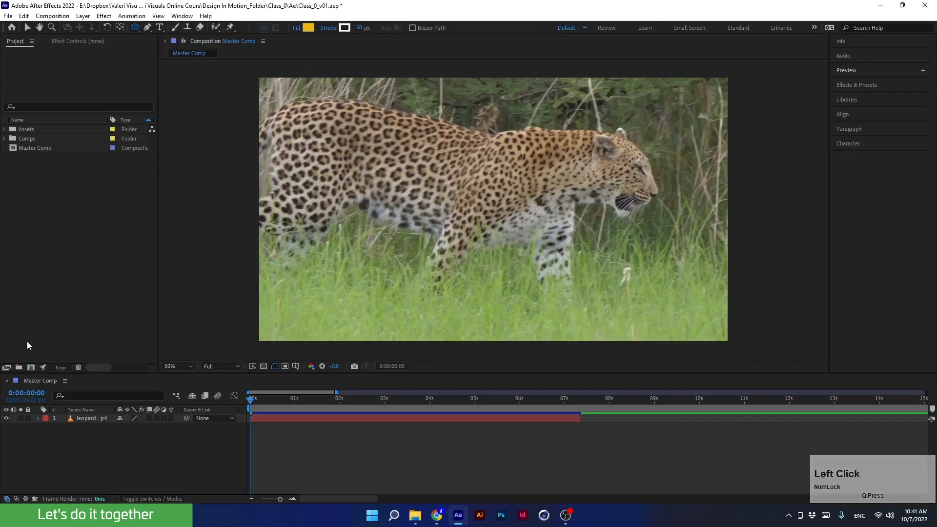
pyautogui.click(6, 418)
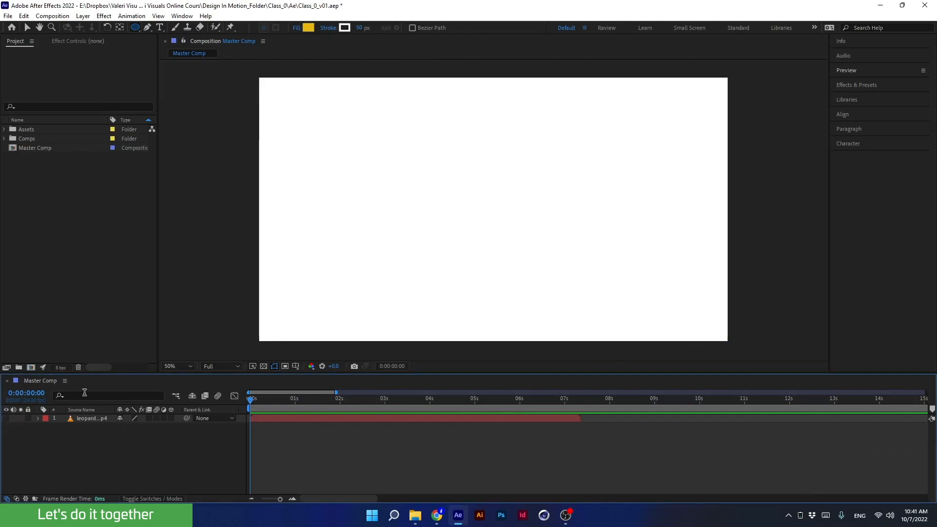
# - Set the shape fill colour to black (000000)
pyautogui.click(309, 27)
pyautogui.click(237, 362)
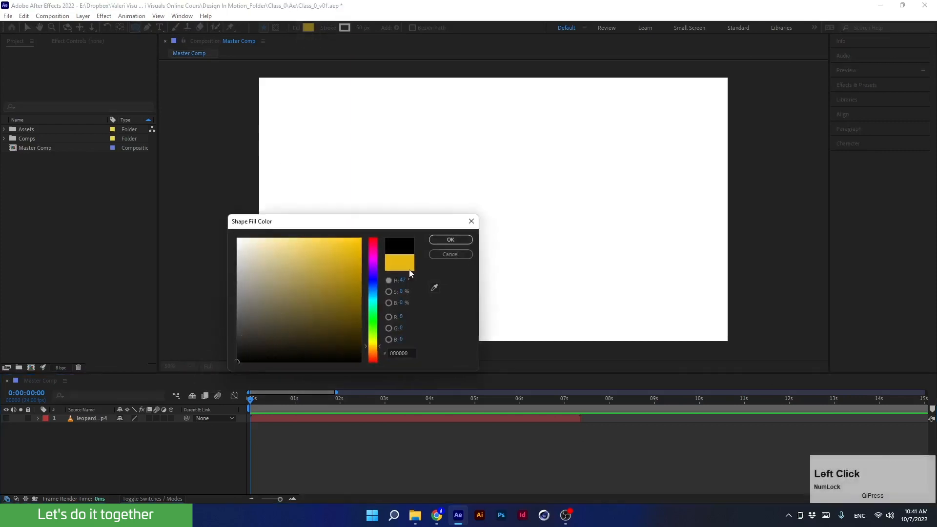
pyautogui.click(450, 240)
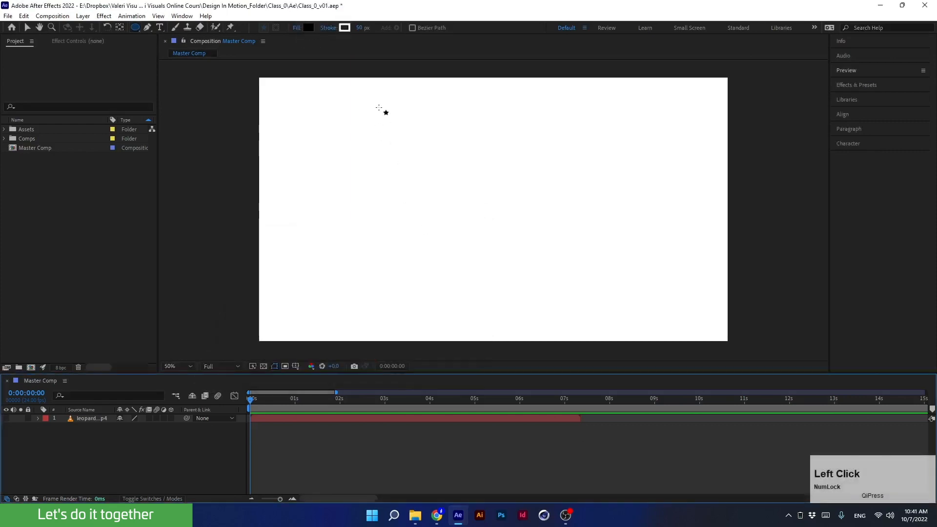
# - Set the shape stroke to None in the stroke options
pyautogui.click(326, 27)
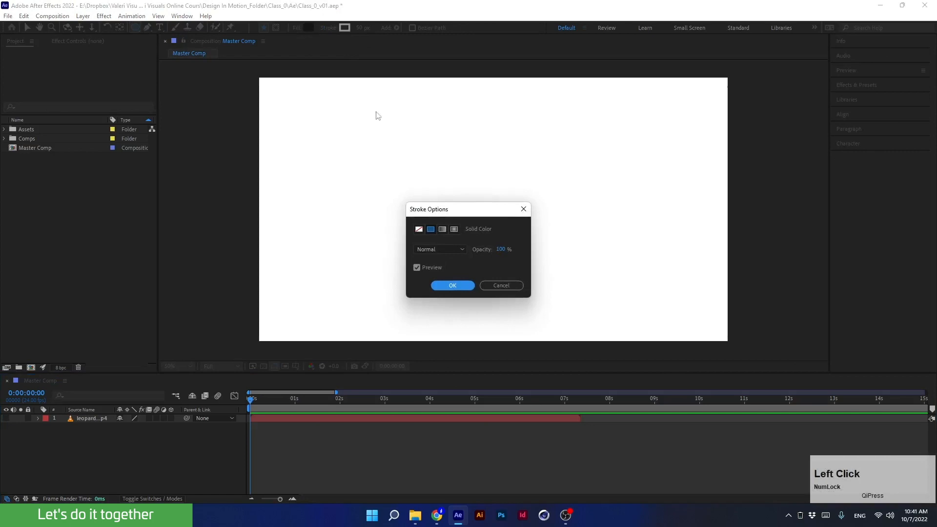
pyautogui.click(419, 229)
pyautogui.click(450, 286)
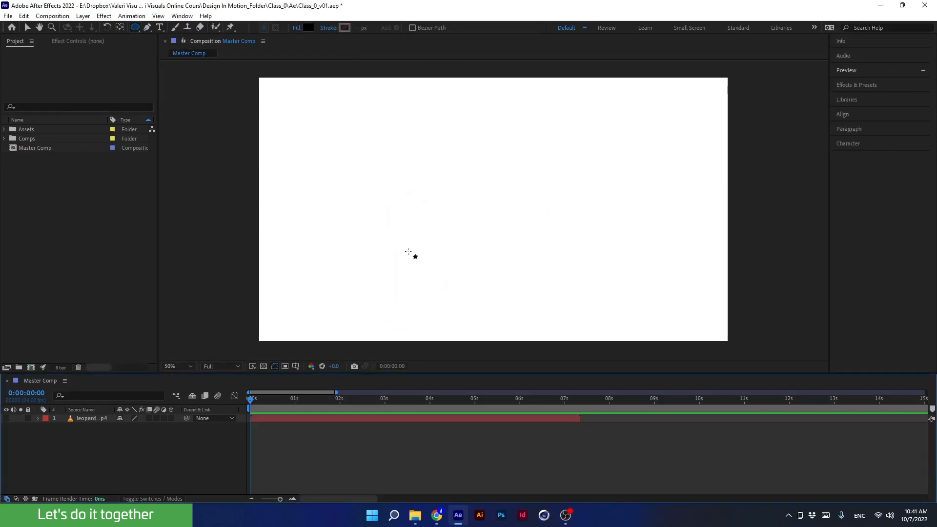
# - Draw a small black circle centred on the composition's centre mark with the Ellipse tool
pyautogui.press("'")
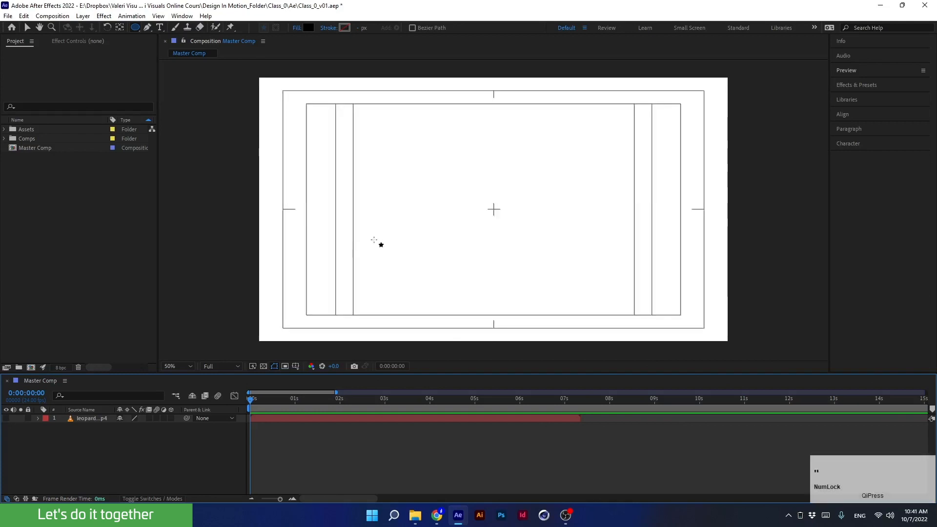
pyautogui.click(295, 366)
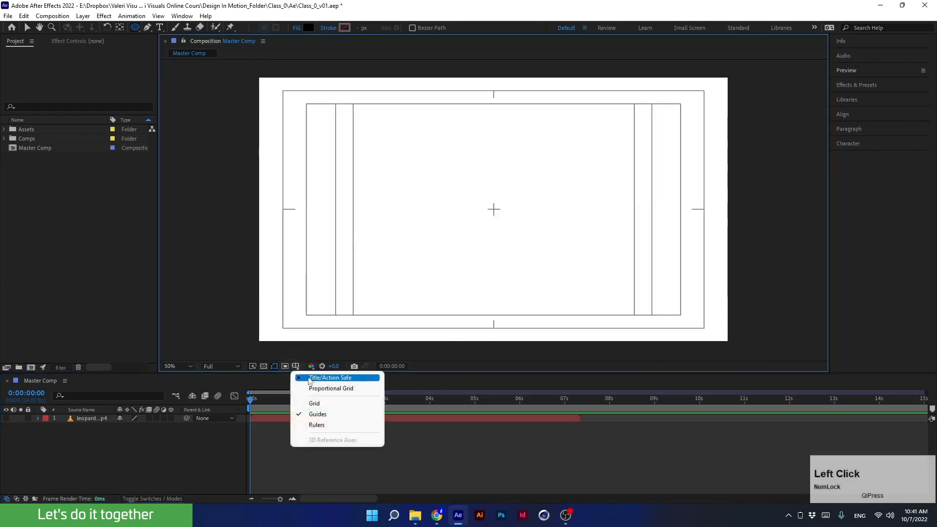
pyautogui.click(295, 366)
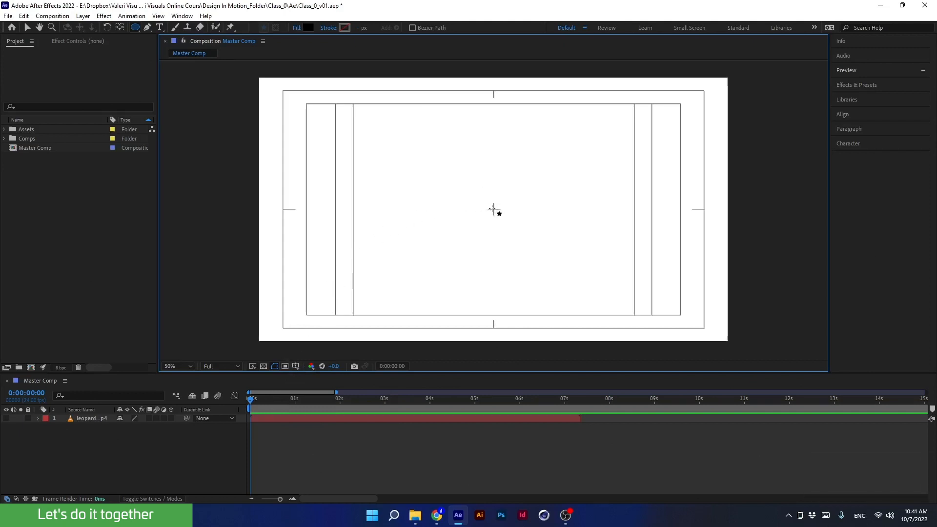
pyautogui.scroll(4, 491, 210)
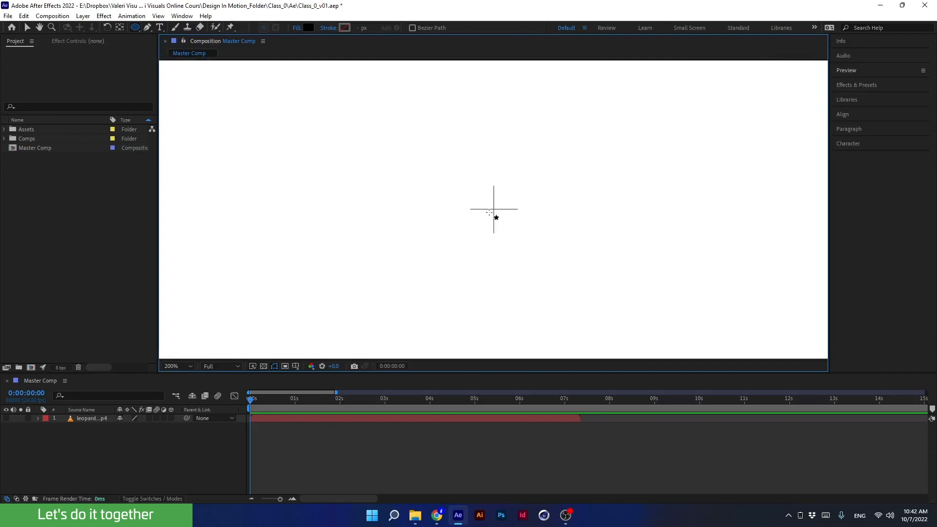
pyautogui.click(492, 209)
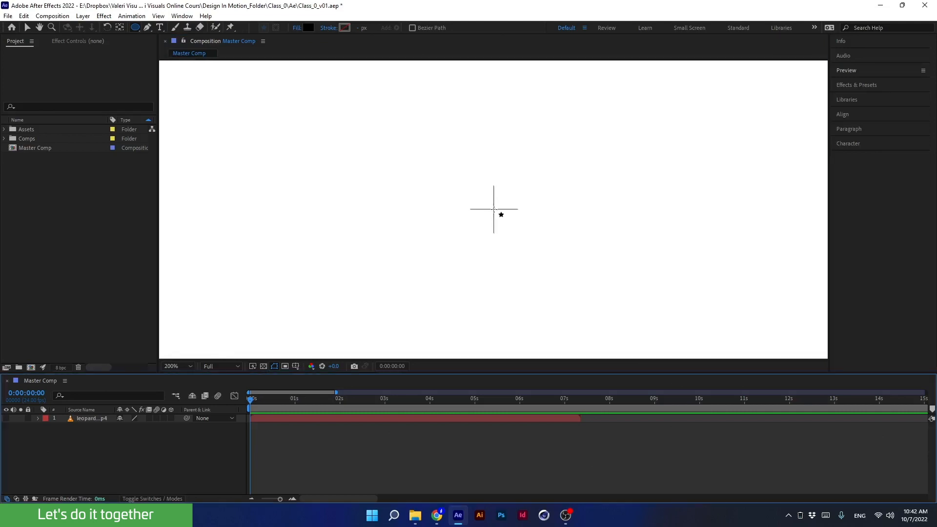
pyautogui.moveTo(494, 209)
pyautogui.mouseDown()
pyautogui.moveTo(454, 268)
pyautogui.moveTo(490, 213)
pyautogui.moveTo(389, 311)
pyautogui.moveTo(467, 233)
pyautogui.mouseUp()
pyautogui.press('shift')
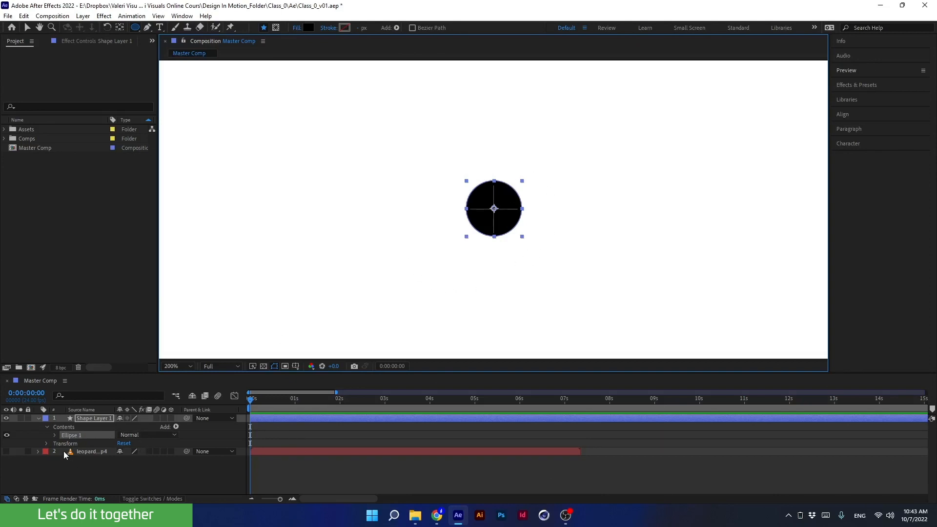
# - Fit the view, hide the circle's shape layer, and show the leopard layer again
pyautogui.click(39, 418)
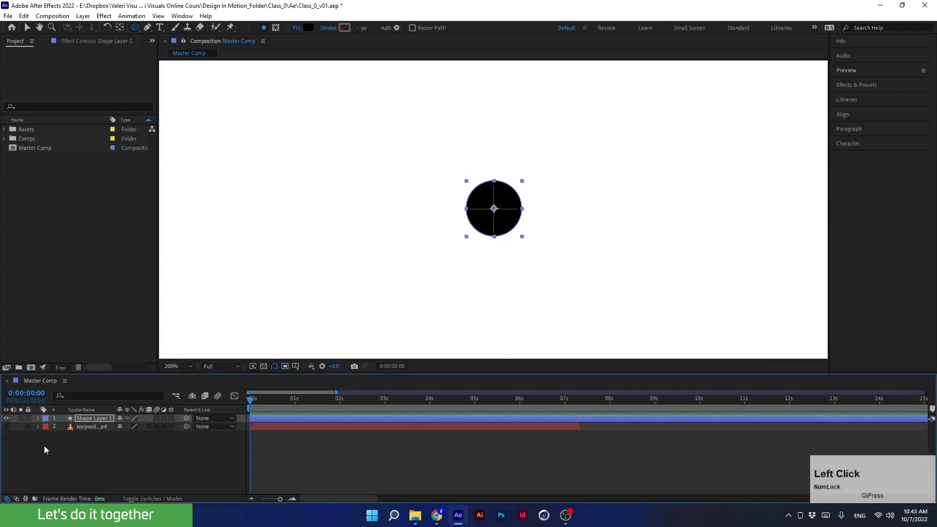
pyautogui.click(180, 367)
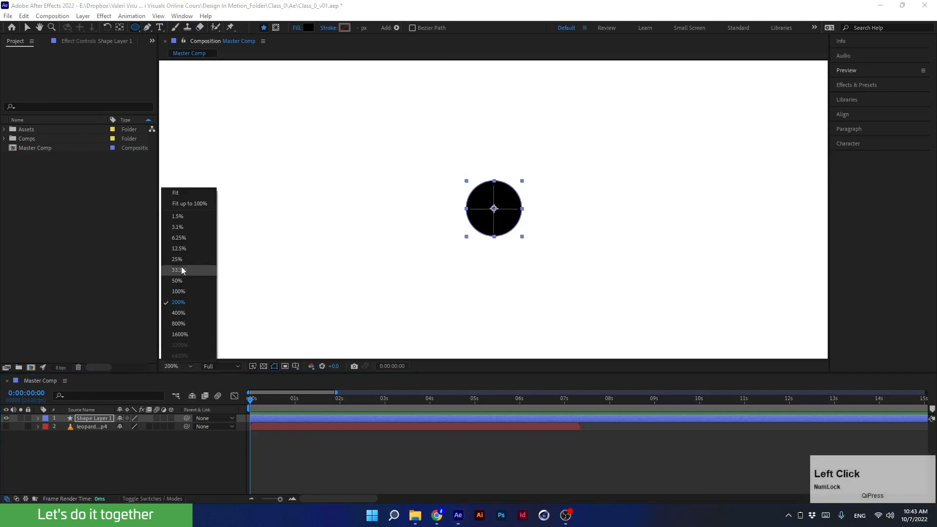
pyautogui.click(174, 190)
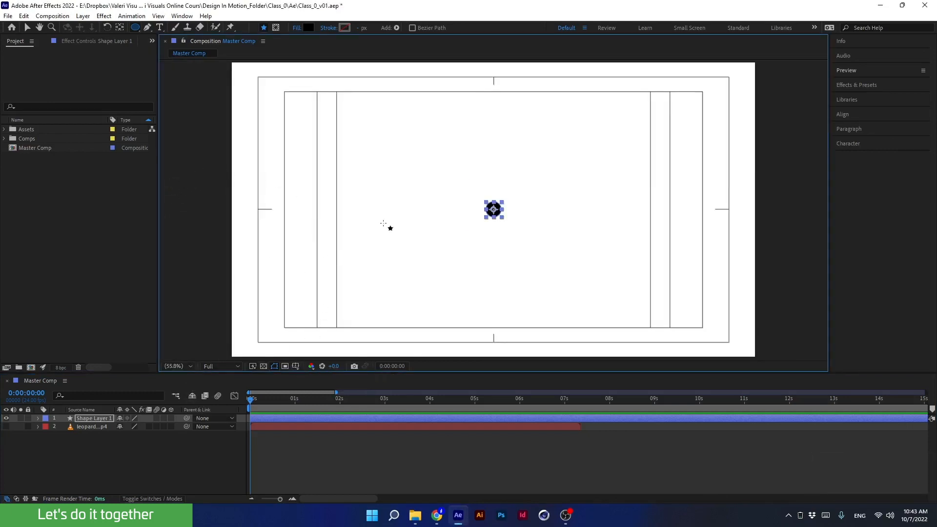
pyautogui.press("'")
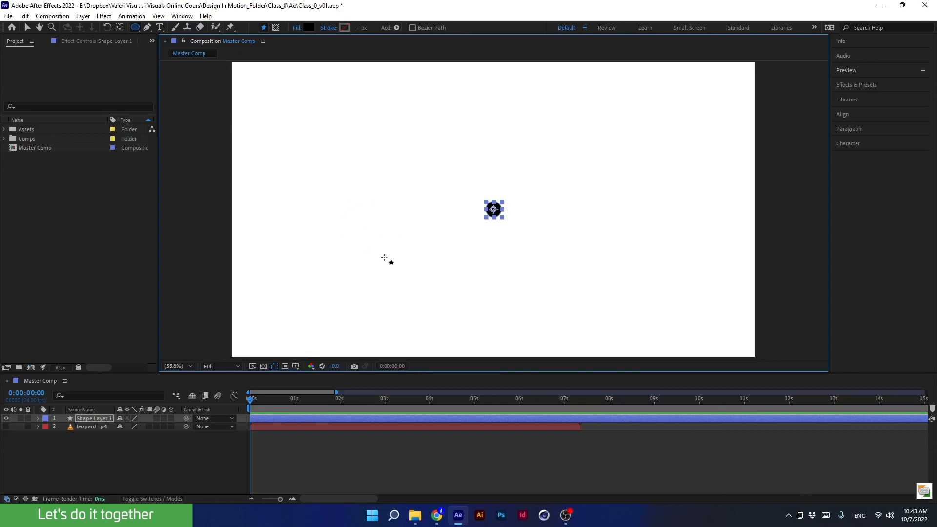
pyautogui.click(7, 418)
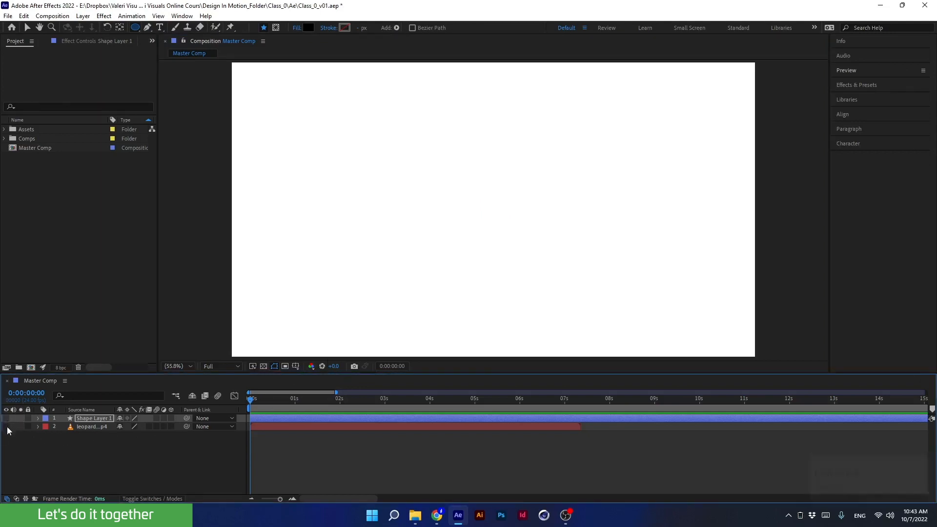
pyautogui.click(7, 427)
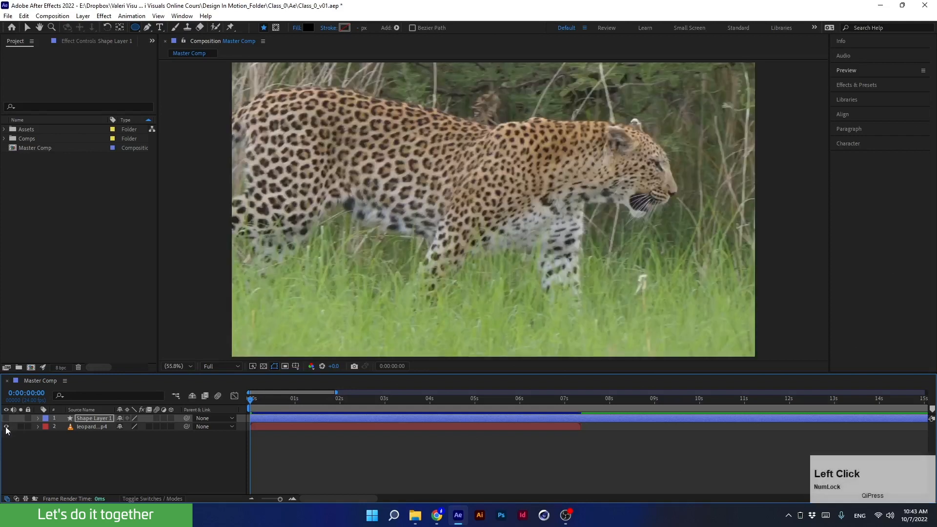
# - Draw a closed five-point mask around the leopard's head with the Pen tool on the video layer
pyautogui.click(78, 427)
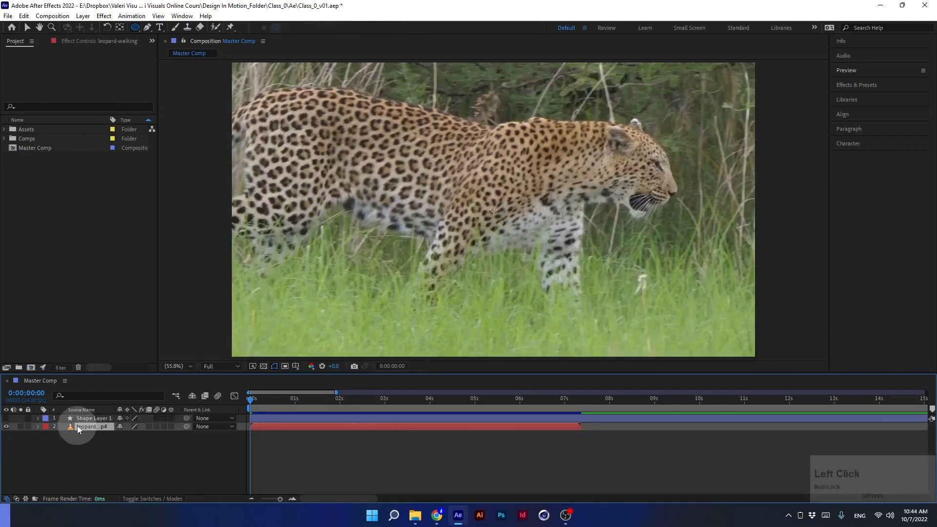
pyautogui.click(148, 28)
pyautogui.rightClick(148, 29)
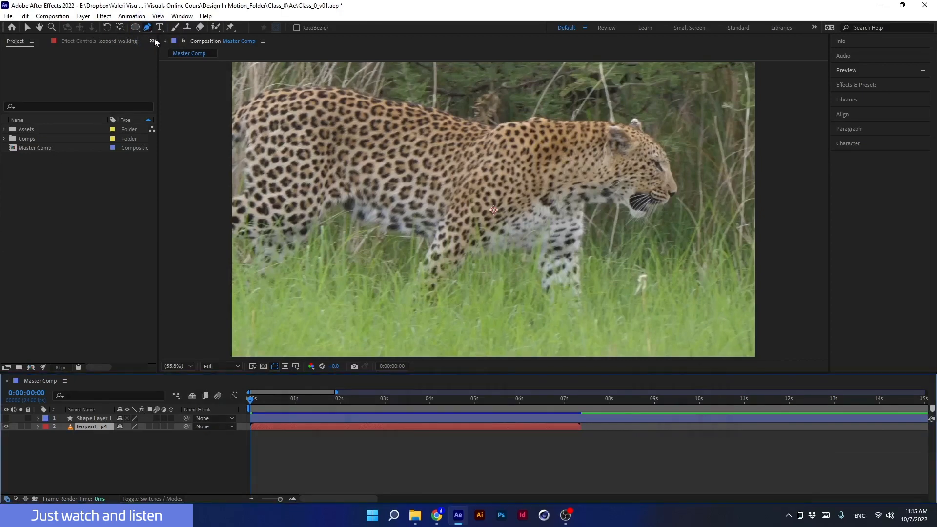
pyautogui.click(94, 427)
pyautogui.press('ctrl')
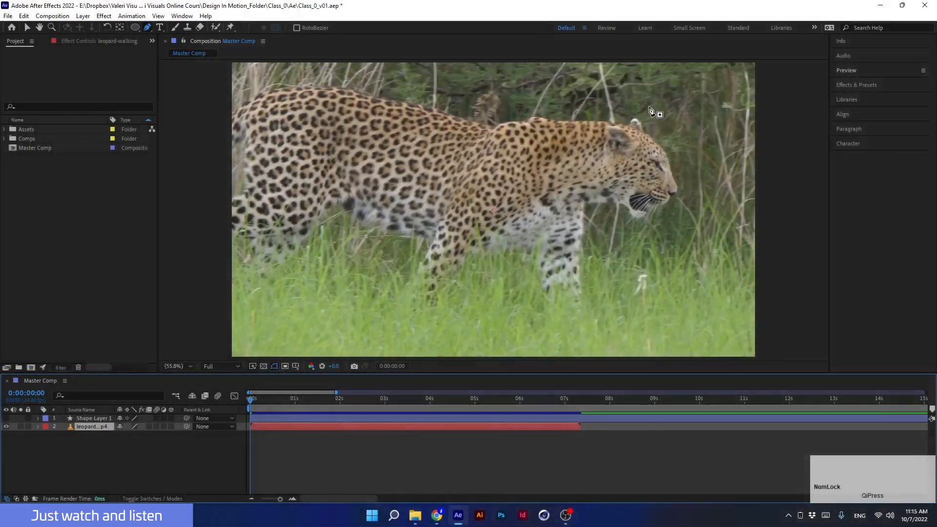
pyautogui.click(630, 100)
pyautogui.click(711, 132)
pyautogui.click(699, 231)
pyautogui.click(609, 242)
pyautogui.click(543, 155)
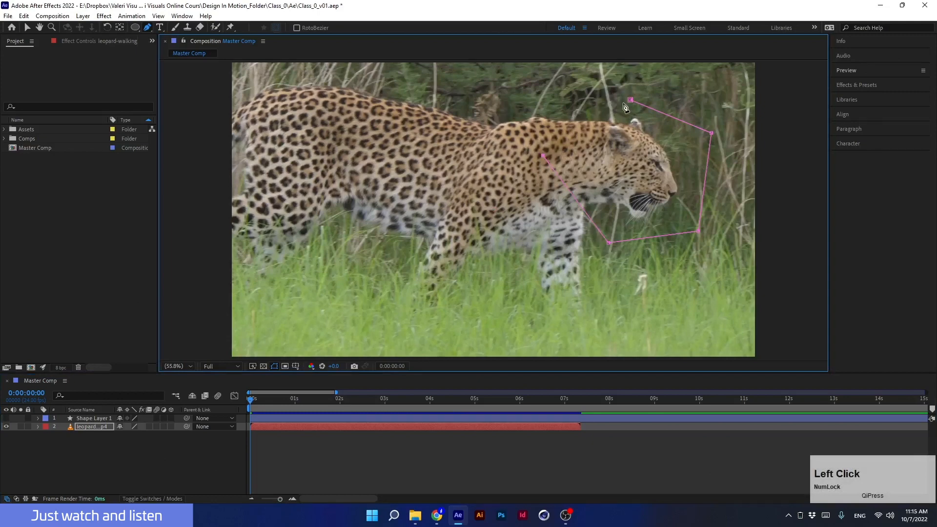
pyautogui.click(630, 100)
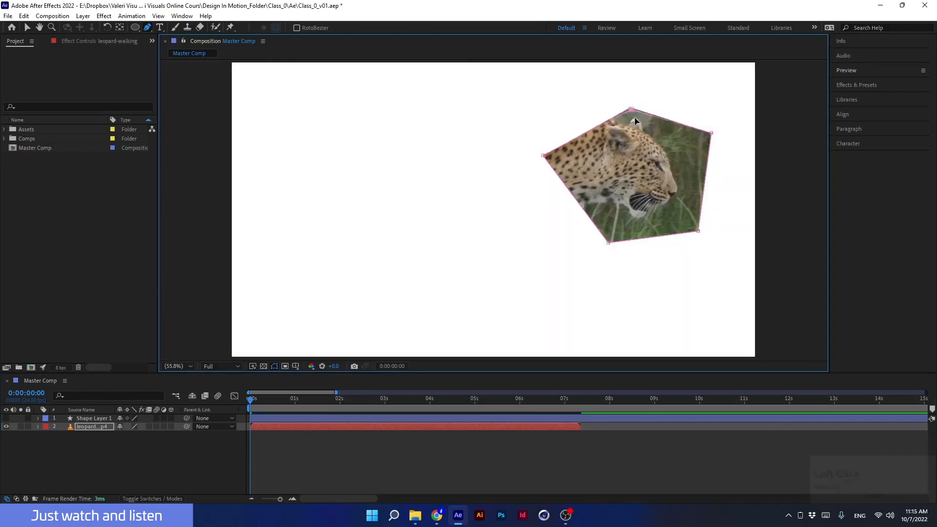
# - Undo the vertex adjustment and the whole pen mask drawn around the leopard's head
pyautogui.moveTo(631, 100); pyautogui.dragTo(619, 103)
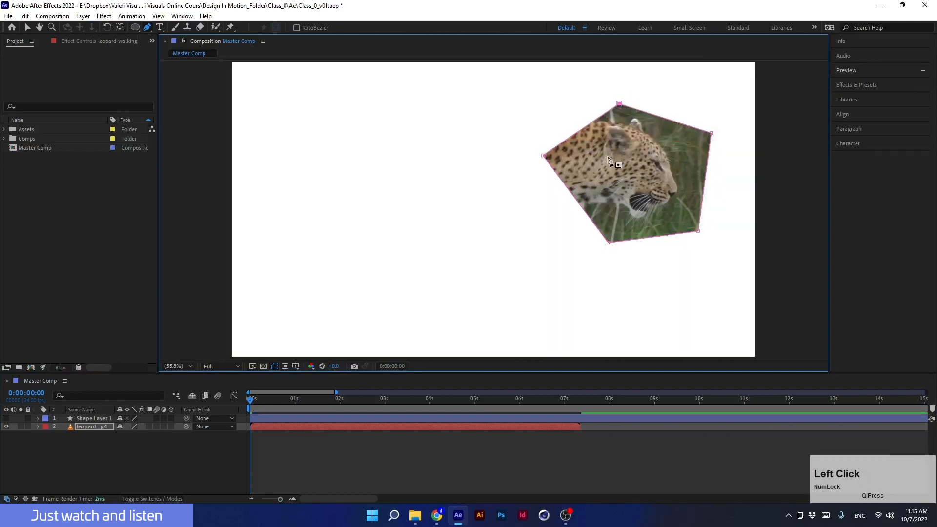
pyautogui.hotkey('ctrl', 'z')
pyautogui.hotkey('ctrl', 'z')
pyautogui.hotkey('ctrl', 'z')
pyautogui.hotkey('ctrl', 'z')
pyautogui.hotkey('ctrl', 'z')
pyautogui.hotkey('ctrl', 'z')
pyautogui.hotkey('ctrl', 'z')
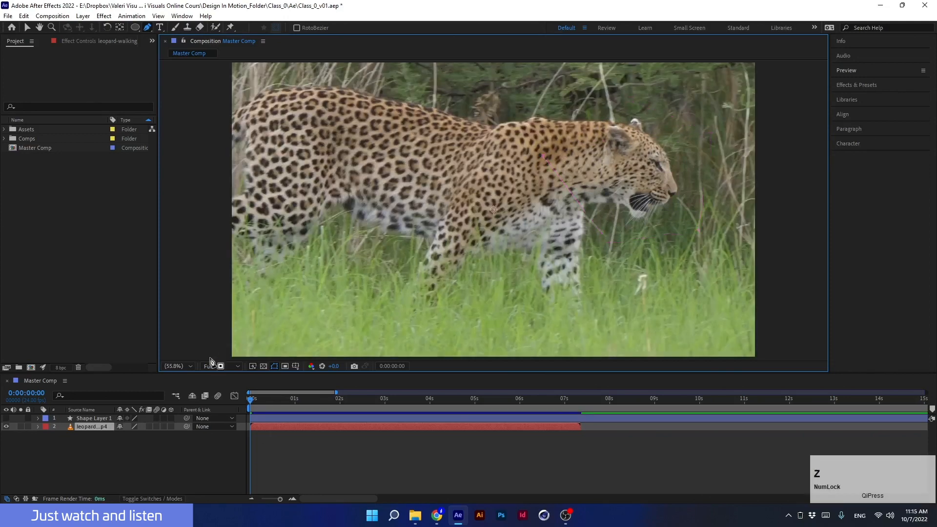
# - Draw a closed four-point black shape over the leopard's neck with the Pen tool on a new shape layer
pyautogui.click(106, 455)
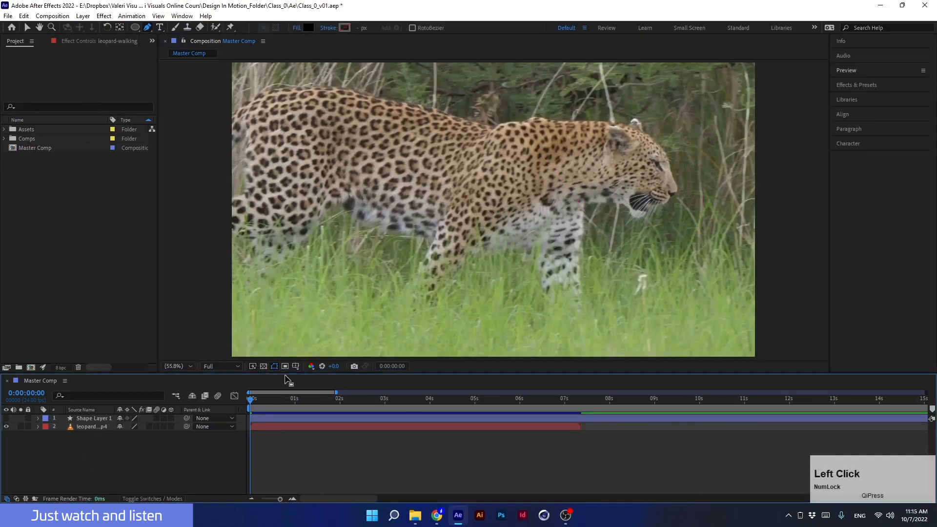
pyautogui.press('ctrl')
pyautogui.press('ctrl')
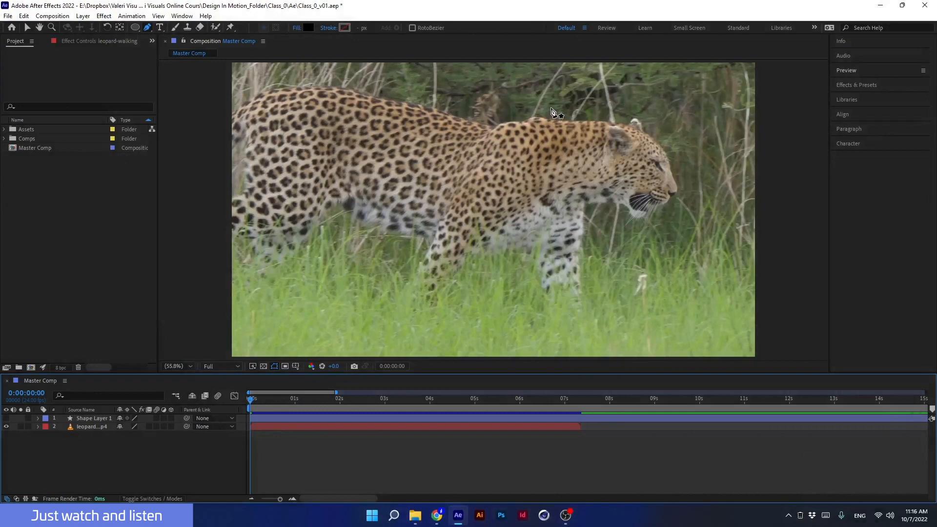
pyautogui.click(584, 121)
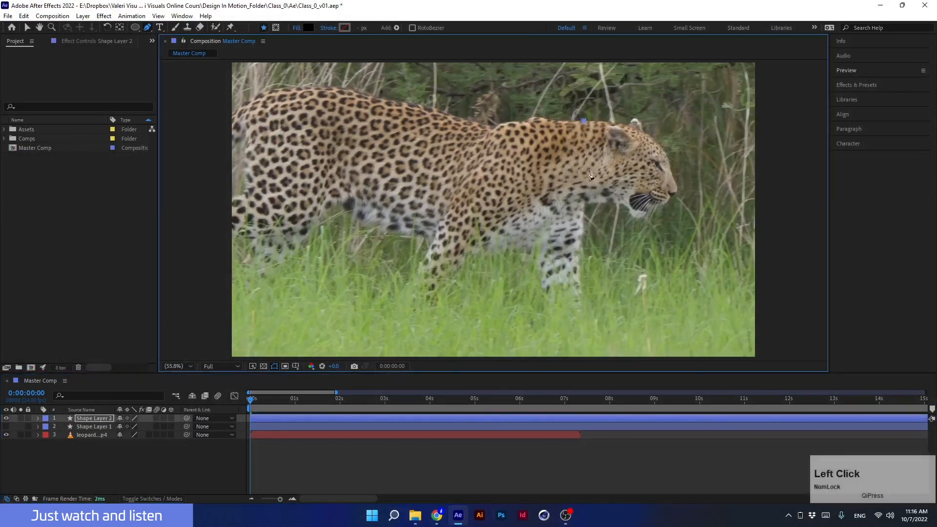
pyautogui.click(563, 207)
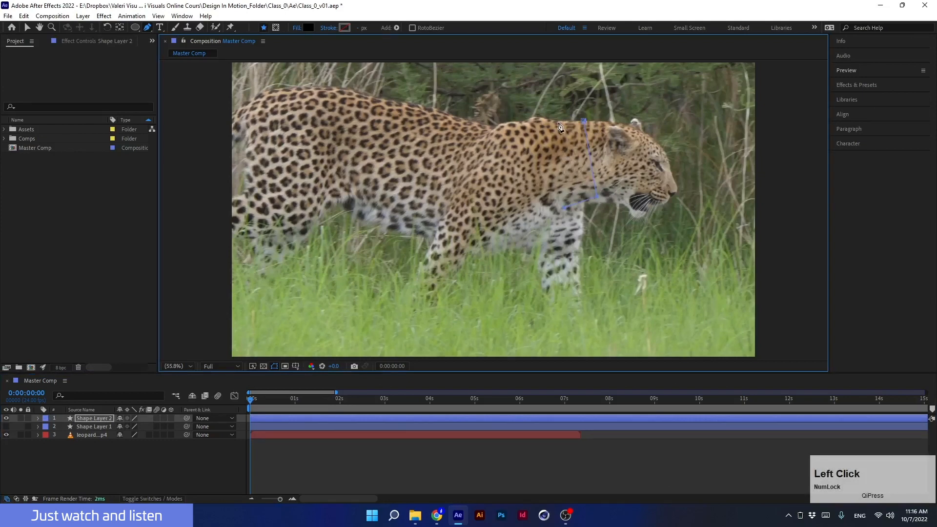
pyautogui.click(560, 121)
pyautogui.click(585, 122)
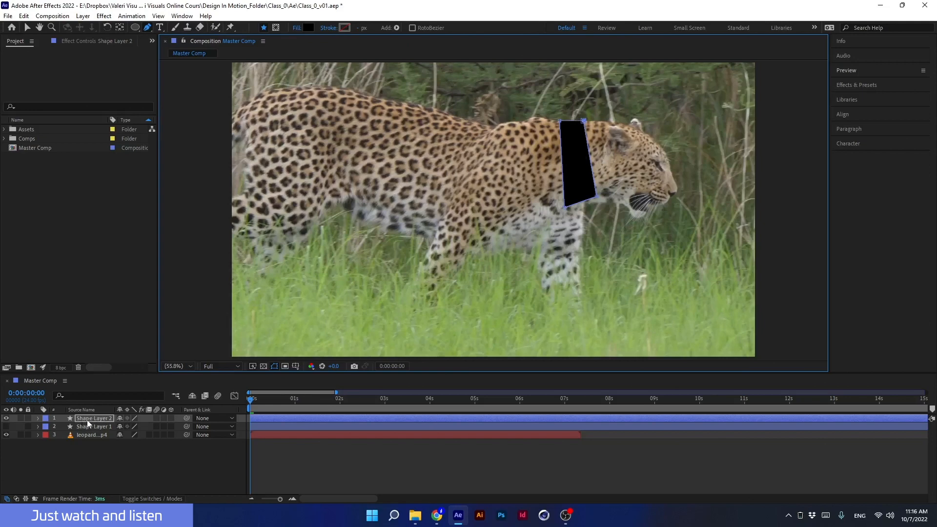
# - Hide the leopard video layer and select a corner vertex of the new shape
pyautogui.click(6, 435)
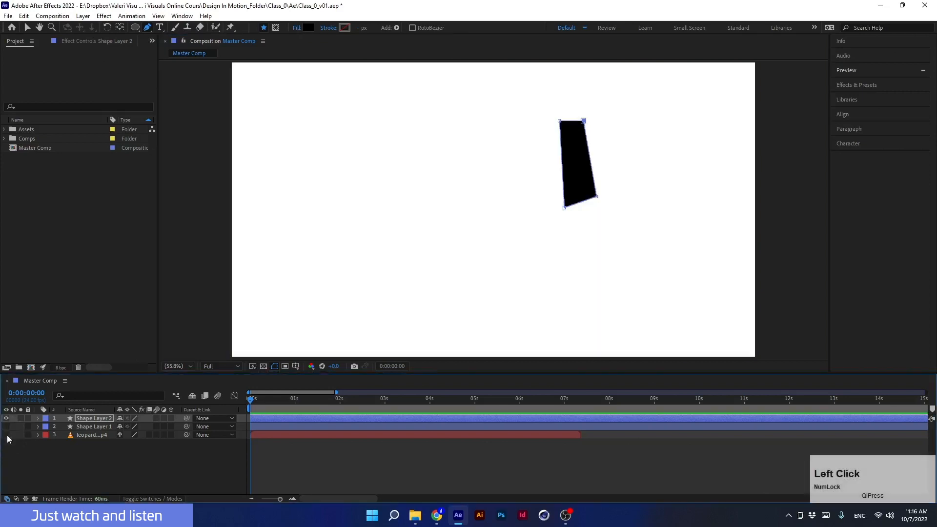
pyautogui.click(599, 200)
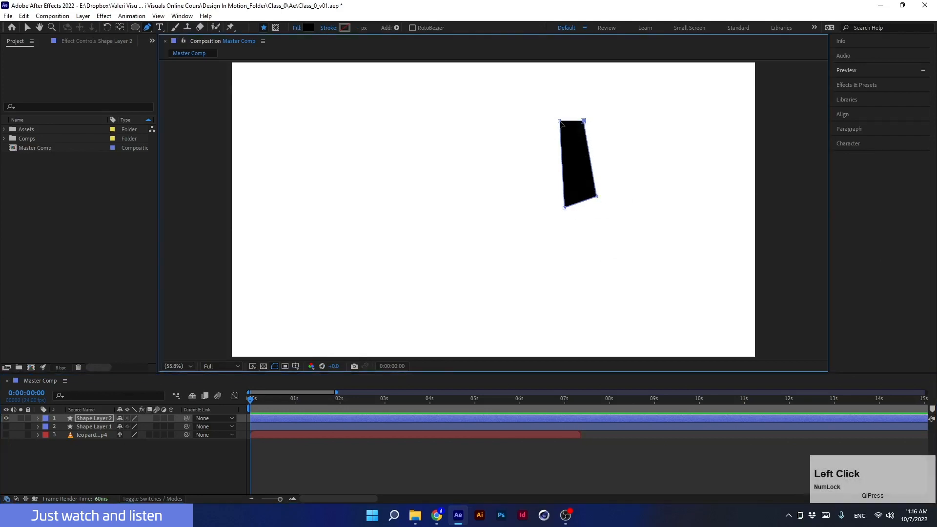
pyautogui.click(598, 200)
pyautogui.press('super+plus')
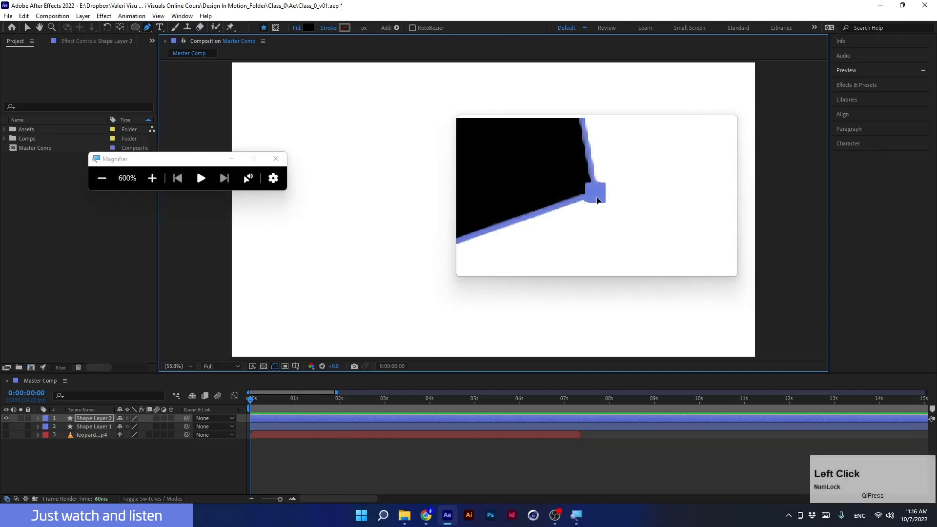
pyautogui.press('super+minus')
pyautogui.press('super+minus')
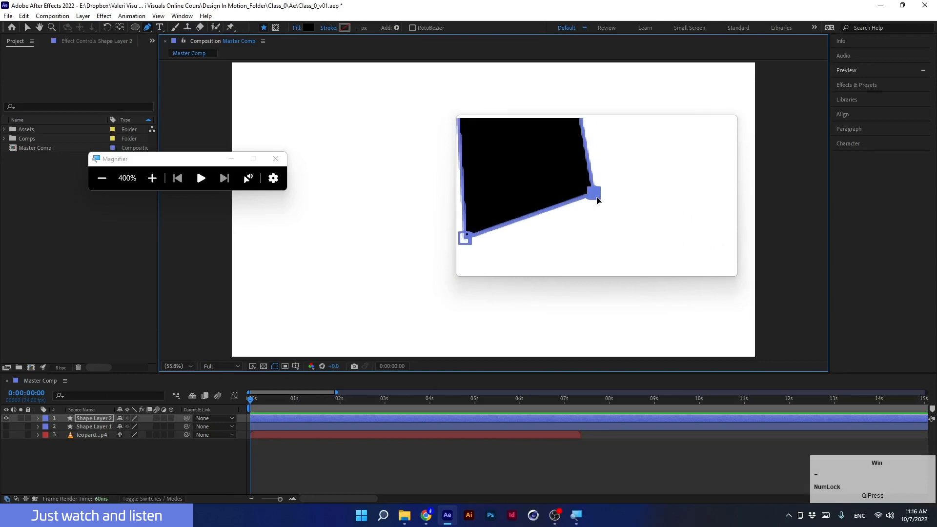
pyautogui.press('super+minus')
pyautogui.press('super+minus')
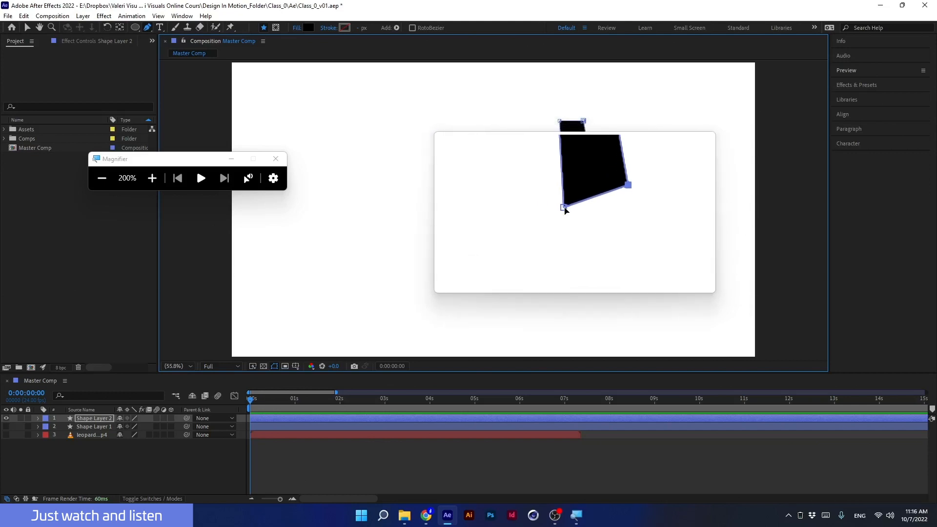
# - Select both lower vertices of the shape and drag them down to lengthen it
pyautogui.click(564, 208)
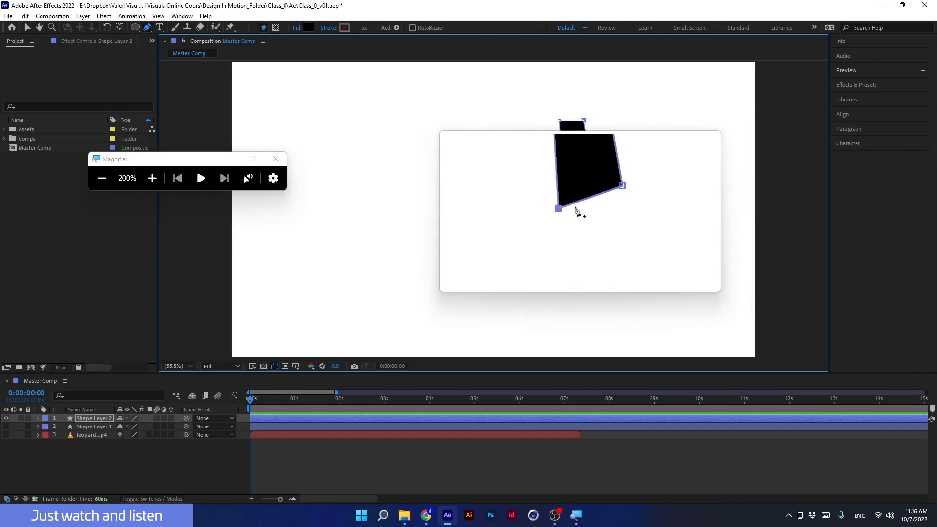
pyautogui.press('shift')
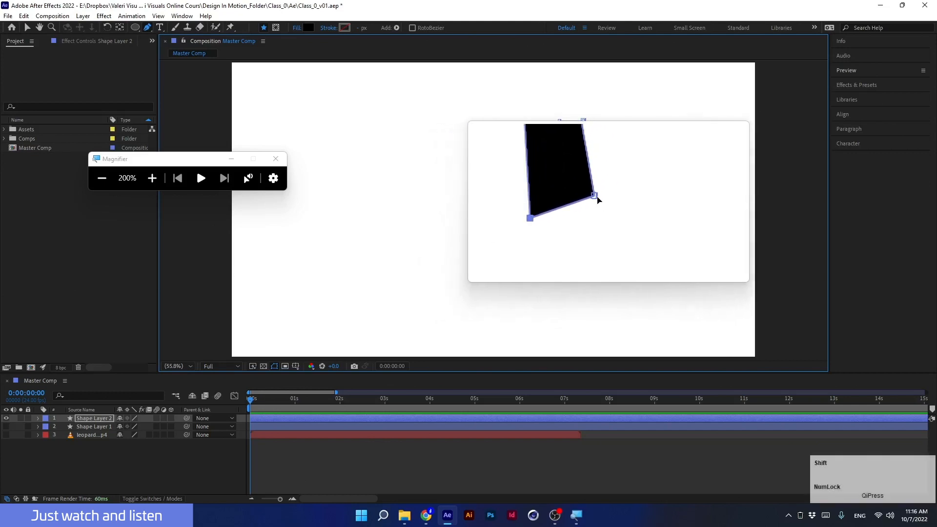
pyautogui.keyDown('shift'); pyautogui.click(595, 196); pyautogui.keyUp('shift')
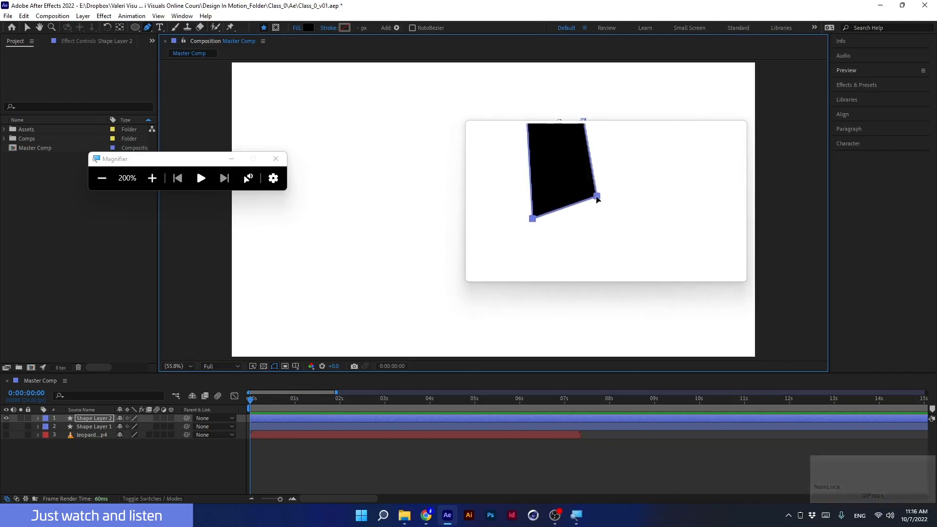
pyautogui.moveTo(596, 199); pyautogui.dragTo(583, 239)
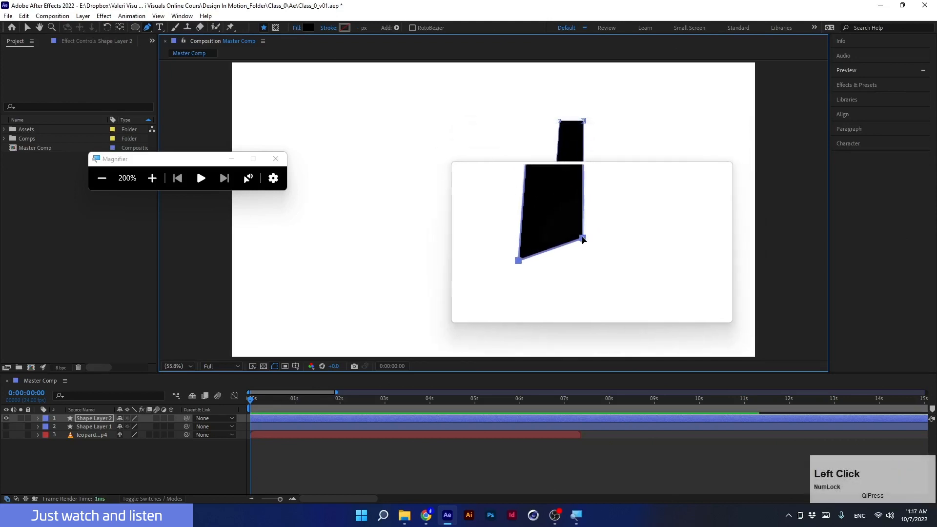
pyautogui.press('super+Escape')
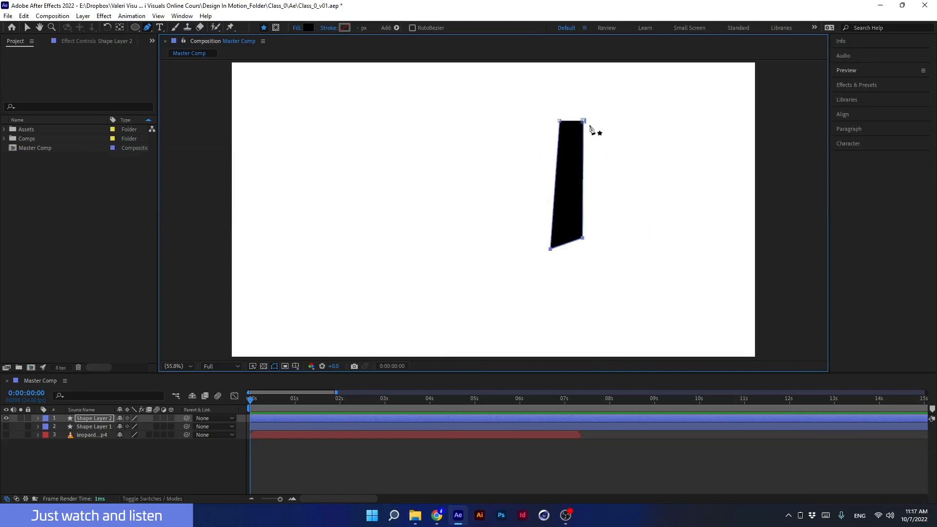
pyautogui.press('shift')
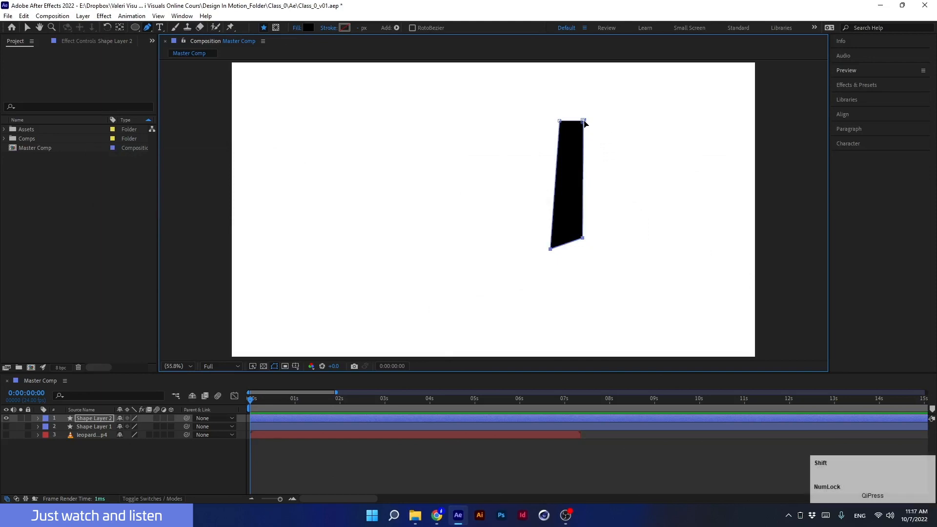
# - Widen the shape into a trapezoid by dragging the top-right vertex right and the lower vertices outward
pyautogui.moveTo(585, 123); pyautogui.dragTo(611, 119)
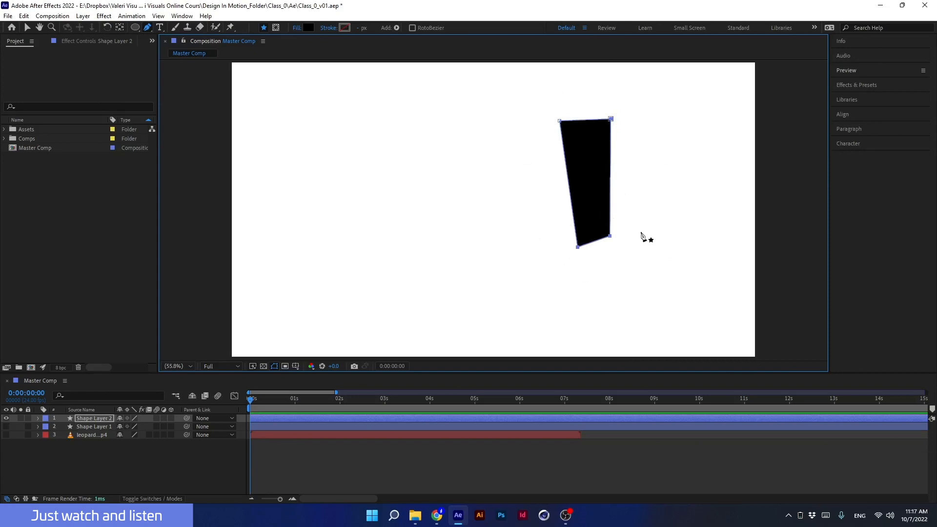
pyautogui.press('alt')
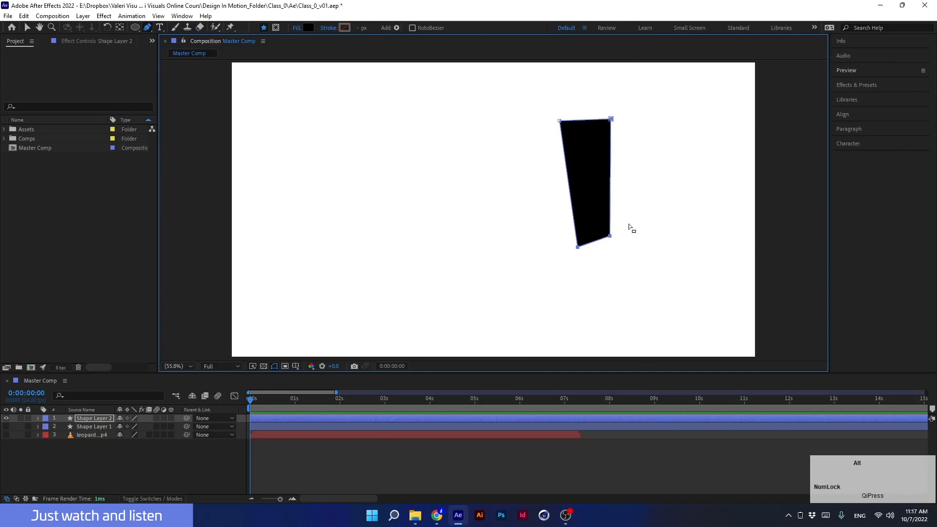
pyautogui.moveTo(646, 215); pyautogui.dragTo(541, 280)
pyautogui.moveTo(576, 249); pyautogui.dragTo(523, 248)
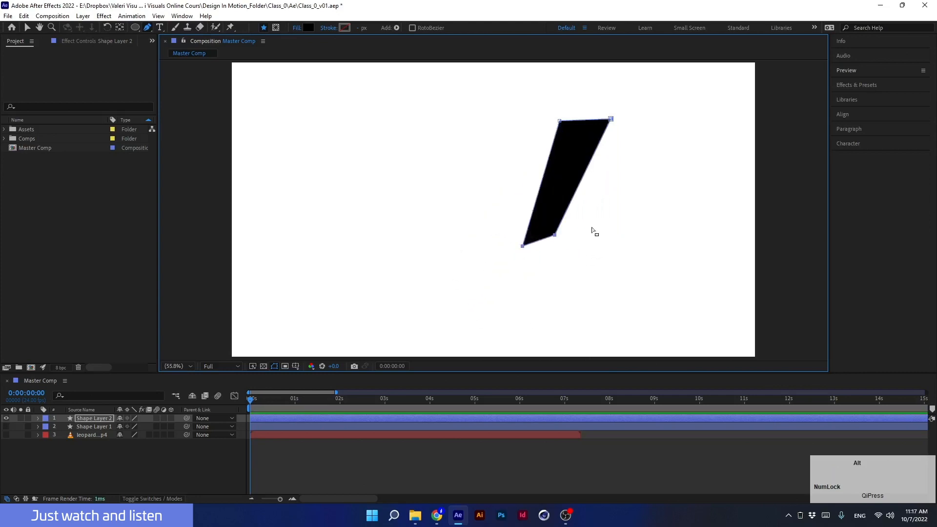
pyautogui.moveTo(592, 216); pyautogui.dragTo(542, 268)
pyautogui.moveTo(557, 235); pyautogui.dragTo(659, 253)
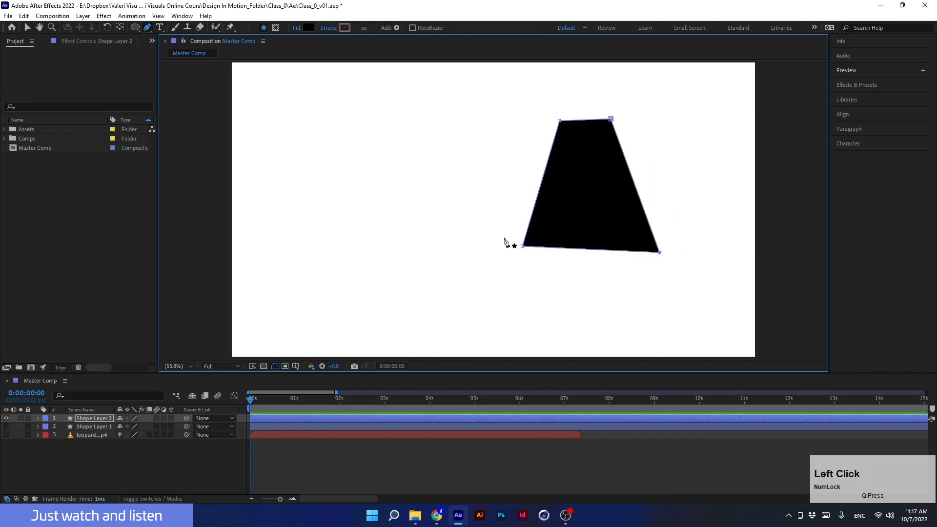
pyautogui.moveTo(492, 209); pyautogui.dragTo(498, 277)
# - Select the two top vertices and lower them together, then reselect the shape layer
pyautogui.keyDown('alt'); pyautogui.click(585, 124); pyautogui.keyUp('alt')
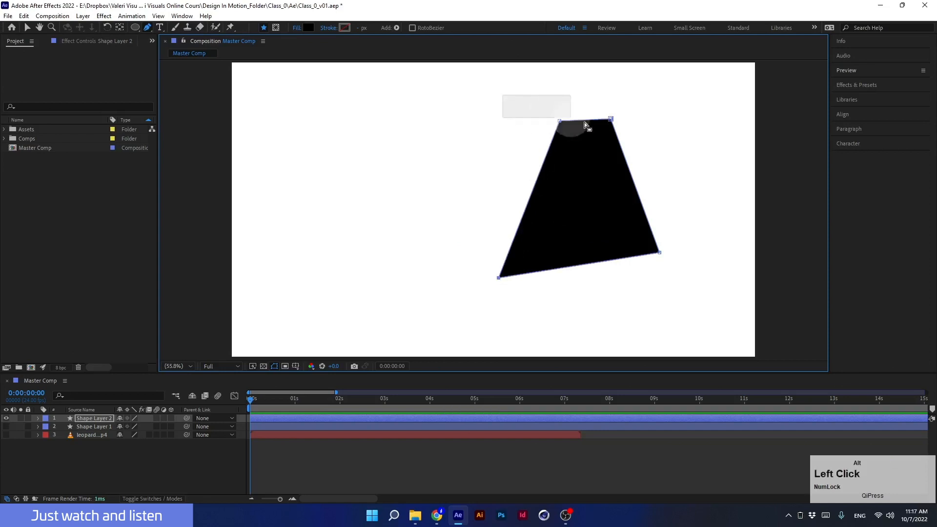
pyautogui.moveTo(584, 122); pyautogui.dragTo(689, 163)
pyautogui.moveTo(614, 120); pyautogui.dragTo(548, 156)
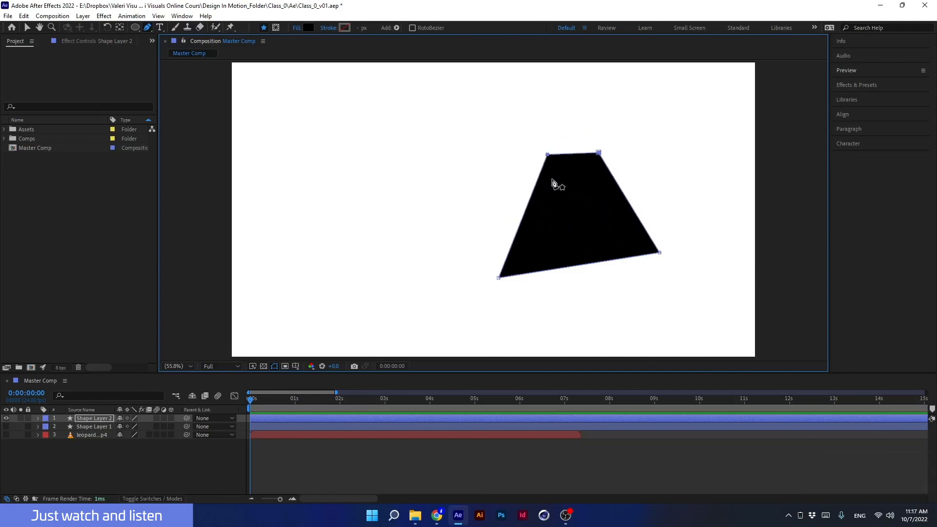
pyautogui.click(116, 463)
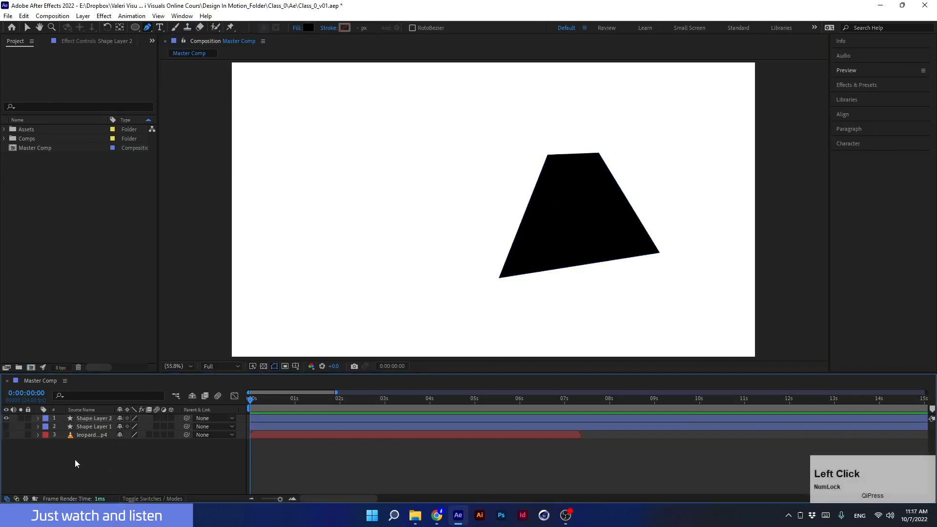
pyautogui.click(73, 420)
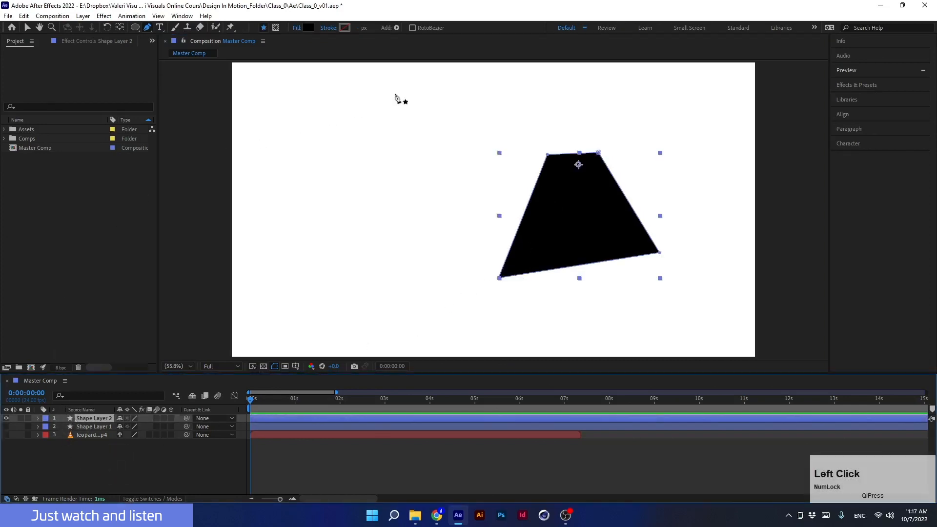
# - Raise the top edge slightly and pull the top-left vertex outward to widen the shape's top
pyautogui.moveTo(548, 156); pyautogui.dragTo(624, 156)
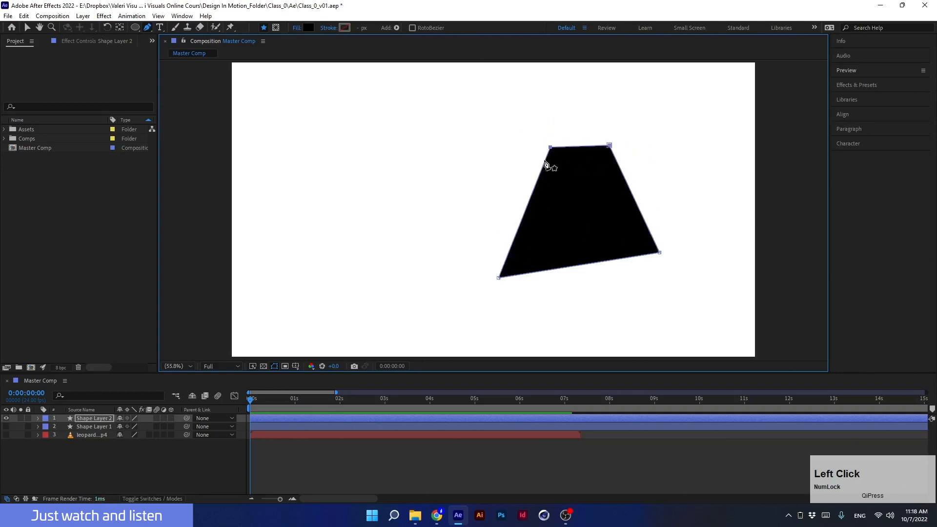
pyautogui.moveTo(515, 113); pyautogui.dragTo(581, 189)
pyautogui.moveTo(551, 147); pyautogui.dragTo(524, 157)
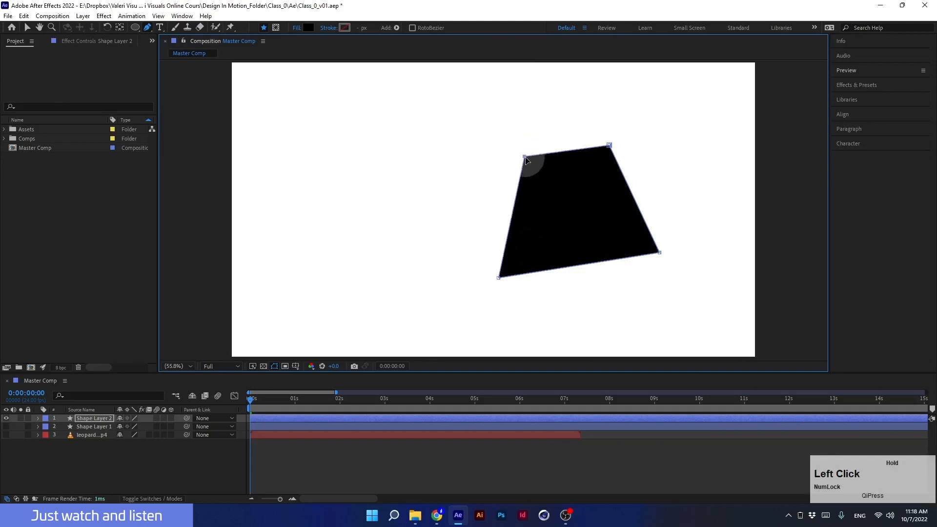
pyautogui.click(435, 112)
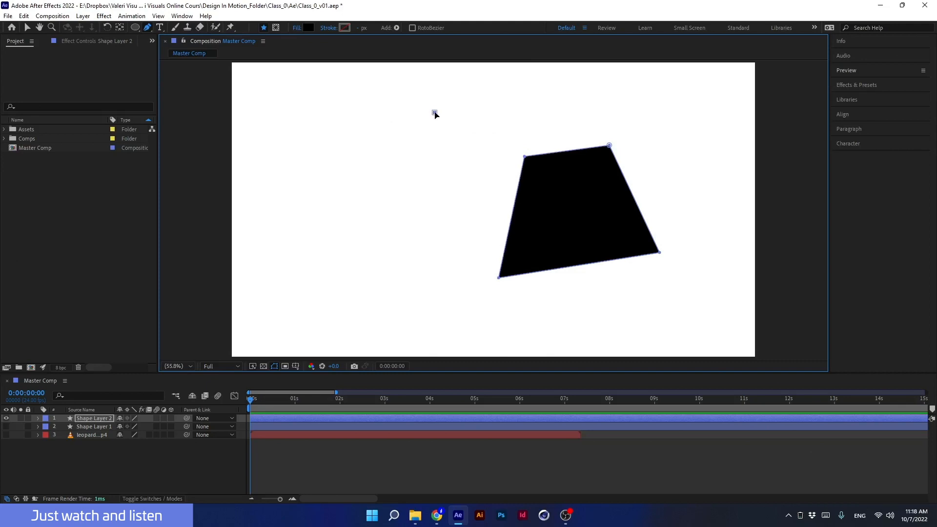
pyautogui.moveTo(434, 113)
pyautogui.mouseDown()
pyautogui.moveTo(429, 136)
pyautogui.moveTo(419, 121)
pyautogui.mouseUp()
pyautogui.hotkey('ctrl', 'z')
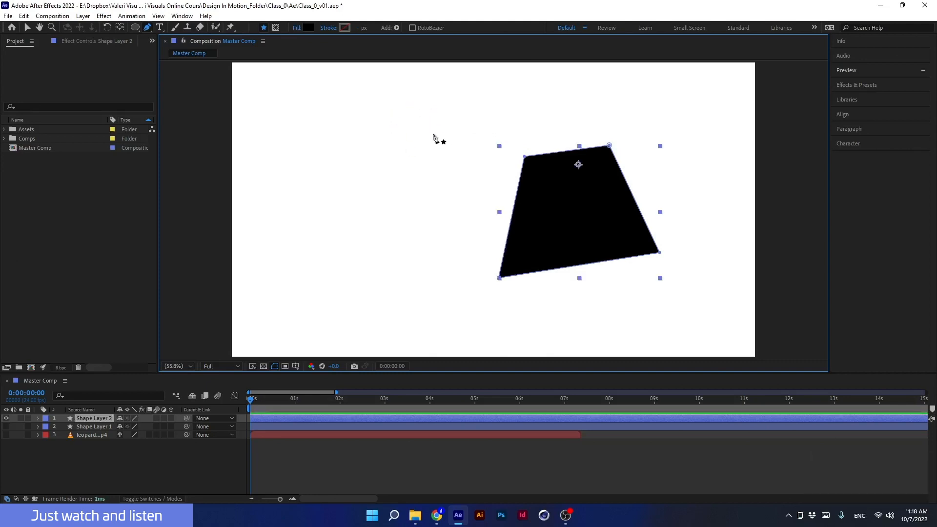
pyautogui.moveTo(525, 157); pyautogui.dragTo(491, 147)
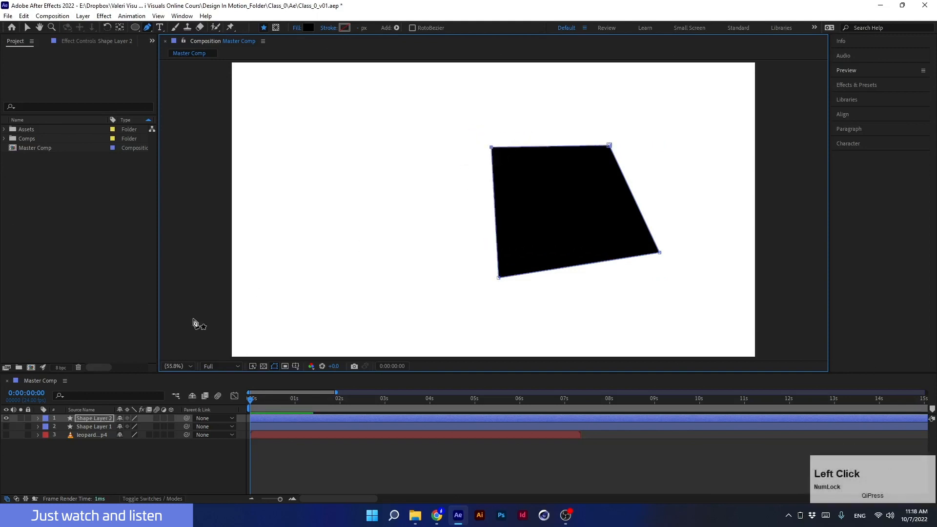
# - Move the whole shape layer slightly left with the Selection tool
pyautogui.click(93, 420)
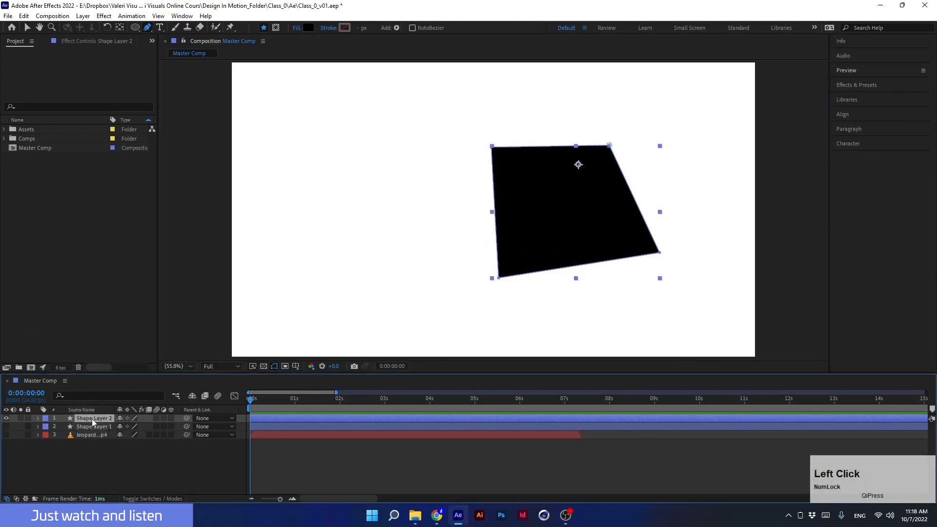
pyautogui.click(27, 27)
pyautogui.moveTo(595, 153); pyautogui.dragTo(571, 152)
pyautogui.moveTo(468, 147)
pyautogui.mouseDown()
pyautogui.moveTo(468, 163)
pyautogui.moveTo(482, 142)
pyautogui.moveTo(455, 145)
pyautogui.moveTo(481, 148)
pyautogui.mouseUp()
pyautogui.hotkey('ctrl', 'z')
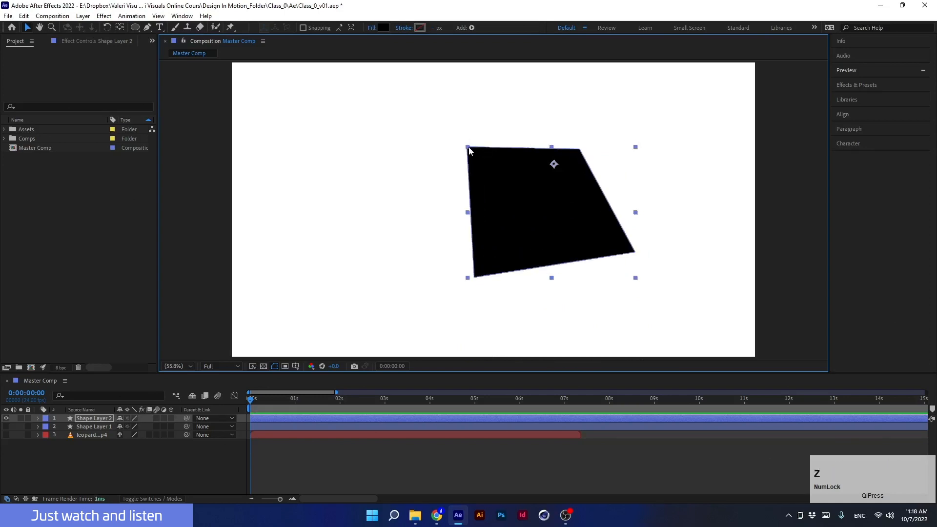
pyautogui.click(149, 29)
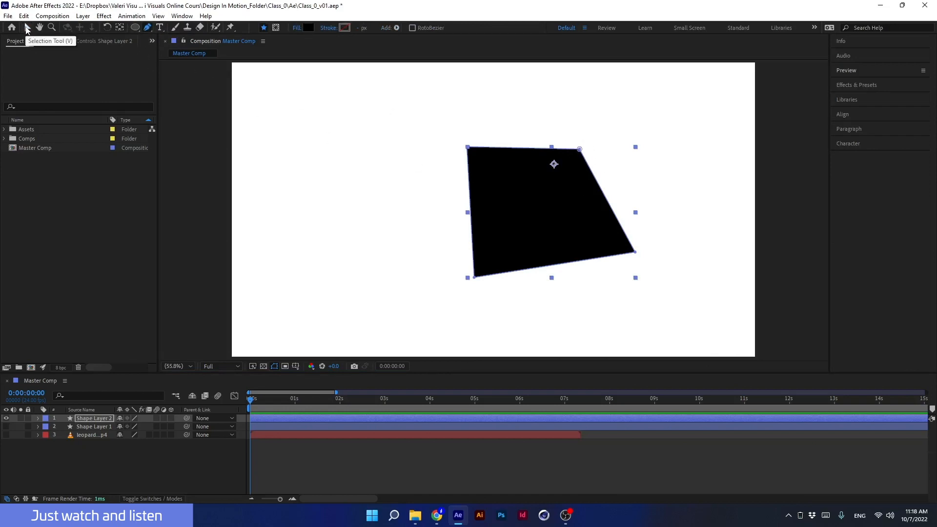
pyautogui.click(27, 29)
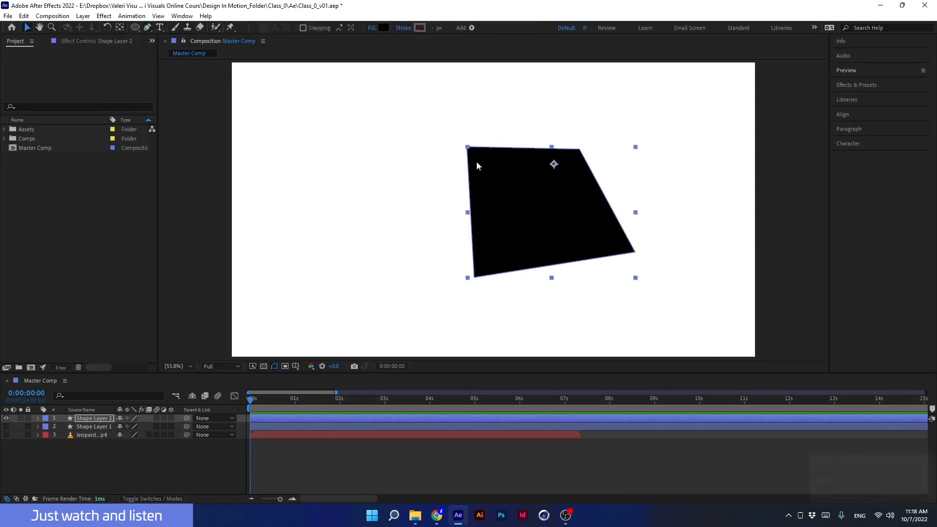
# - With the Pen tool, nudge the top-right corner and add new vertices pulled outward on the top, left and bottom edges
pyautogui.click(147, 30)
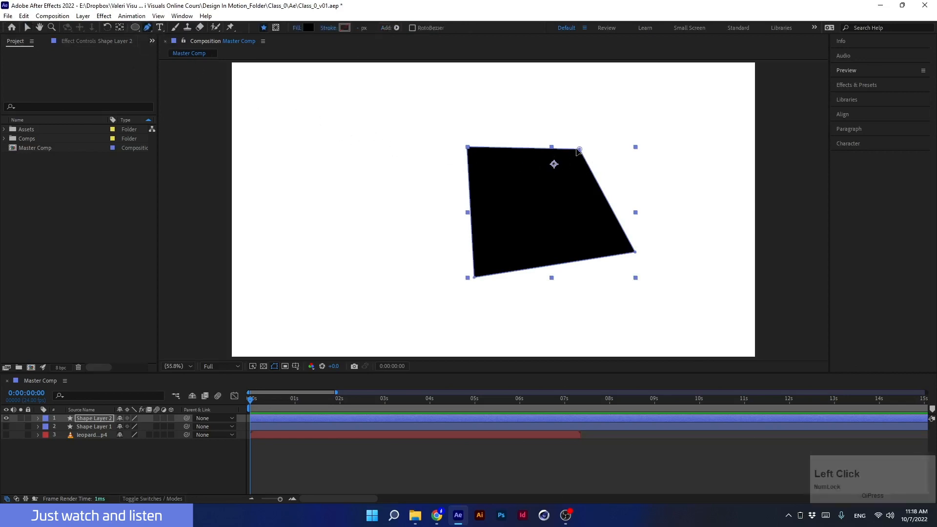
pyautogui.moveTo(576, 155)
pyautogui.mouseDown()
pyautogui.moveTo(573, 184)
pyautogui.moveTo(587, 147)
pyautogui.mouseUp()
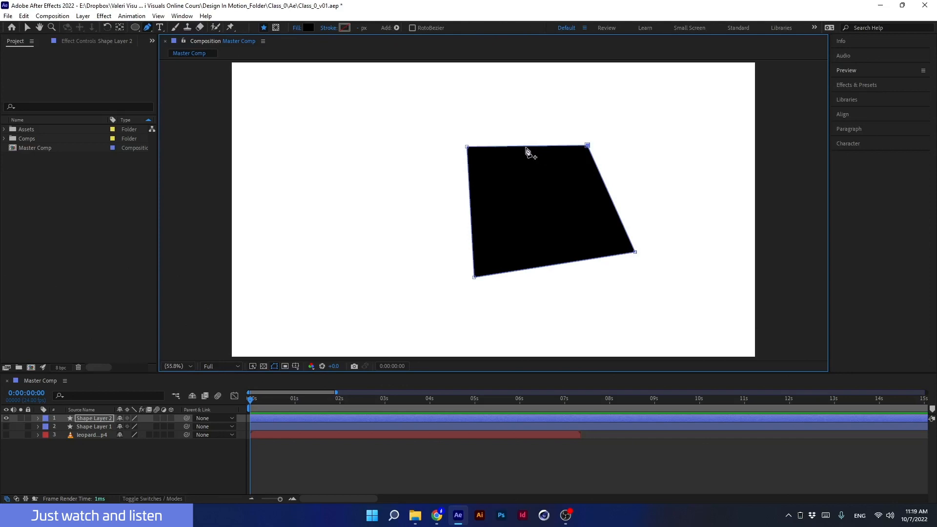
pyautogui.moveTo(526, 147); pyautogui.dragTo(533, 107)
pyautogui.click(470, 212)
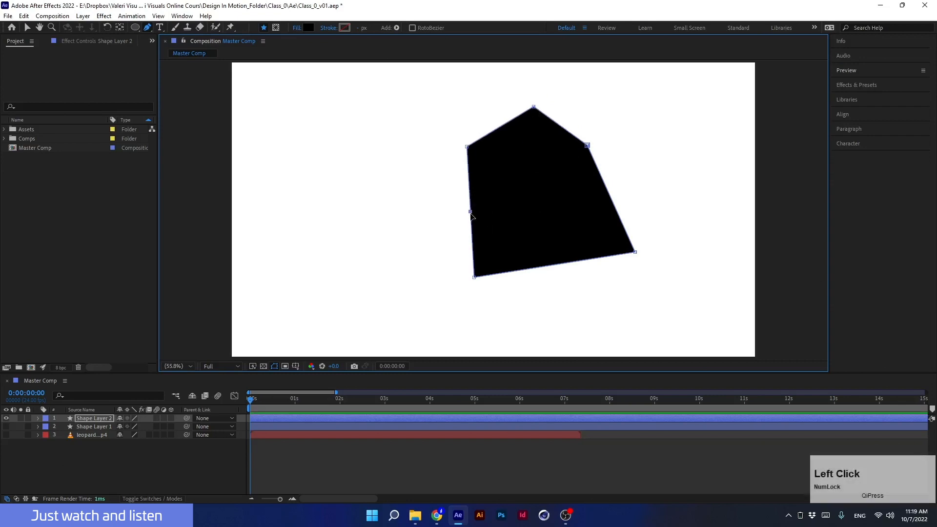
pyautogui.moveTo(470, 212); pyautogui.dragTo(425, 215)
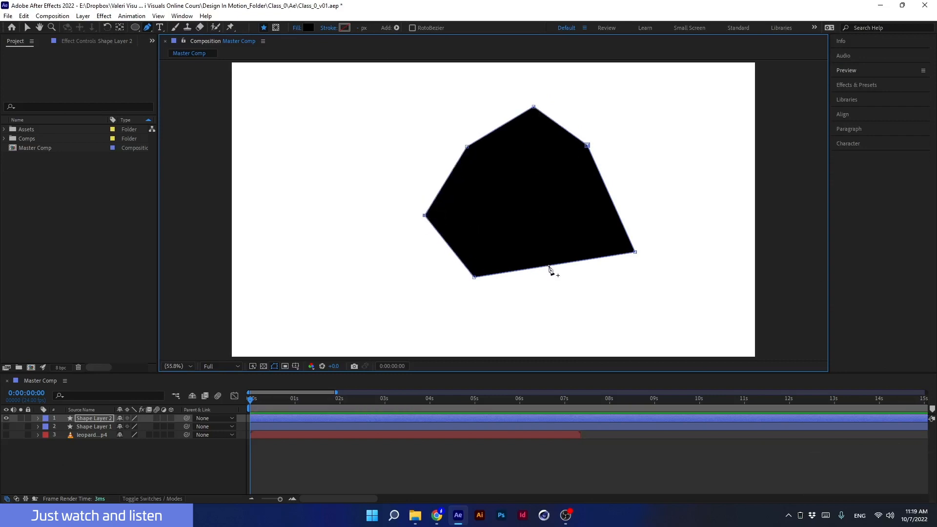
pyautogui.moveTo(548, 267); pyautogui.dragTo(564, 311)
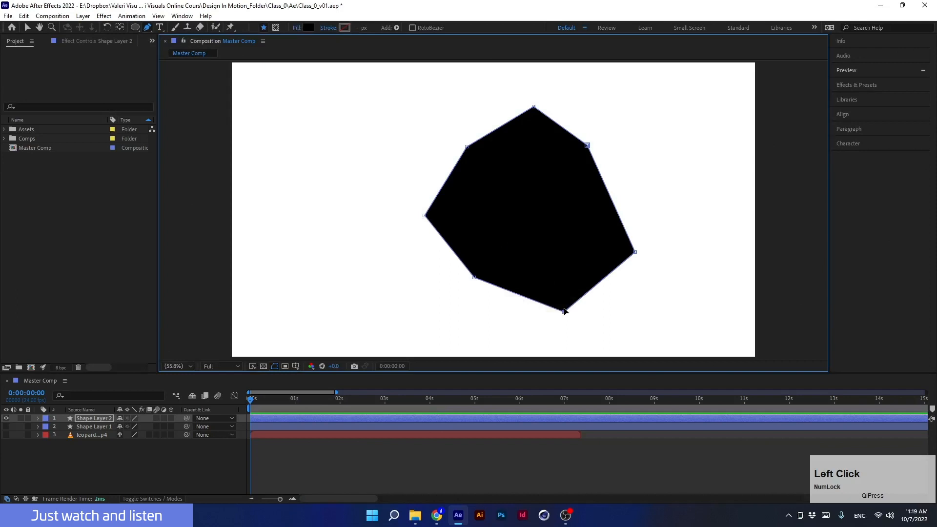
# - Delete the right and bottom vertices, and add a new vertex on the diagonal edge pulled to the lower right
pyautogui.click(635, 253)
pyautogui.press('Delete')
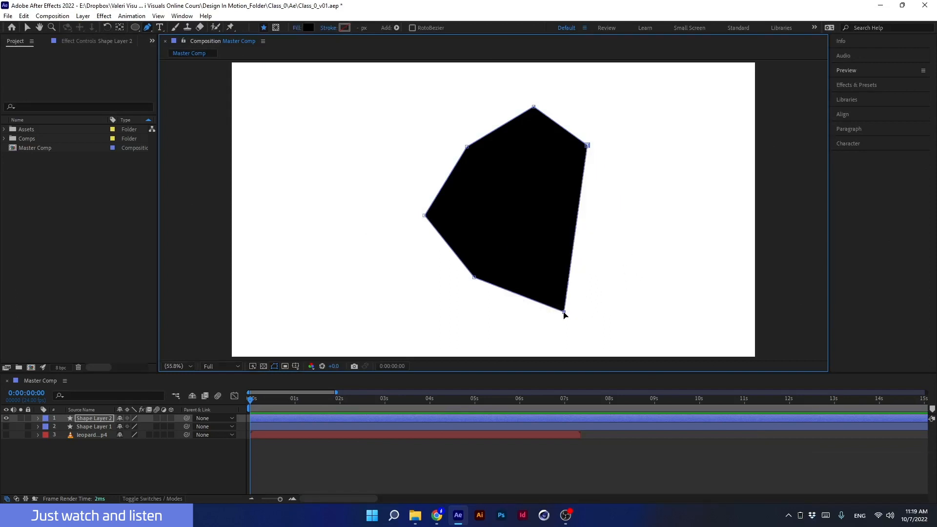
pyautogui.press('alt')
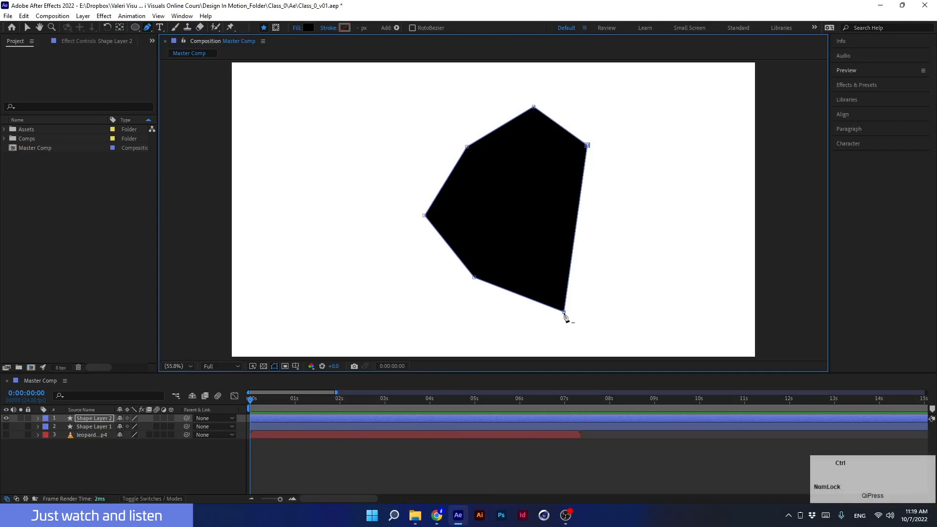
pyautogui.keyDown('ctrl'); pyautogui.click(564, 313); pyautogui.keyUp('ctrl')
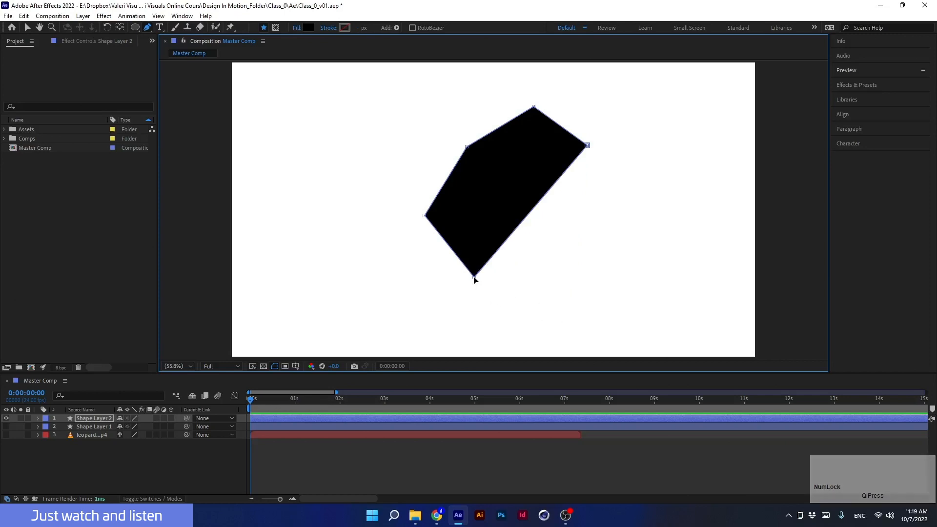
pyautogui.click(533, 210)
pyautogui.moveTo(534, 214); pyautogui.dragTo(605, 264)
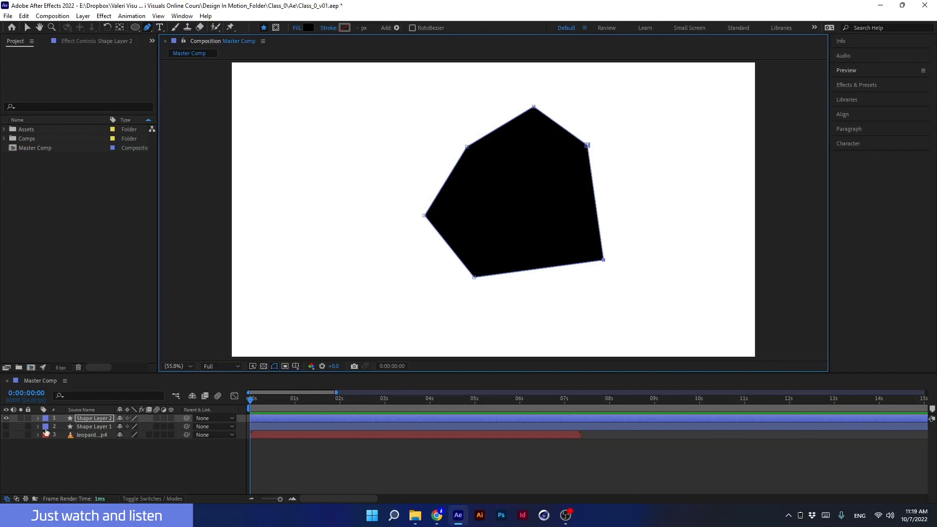
# - Give the shape layer a solid stroke and set its fill to None
pyautogui.click(74, 420)
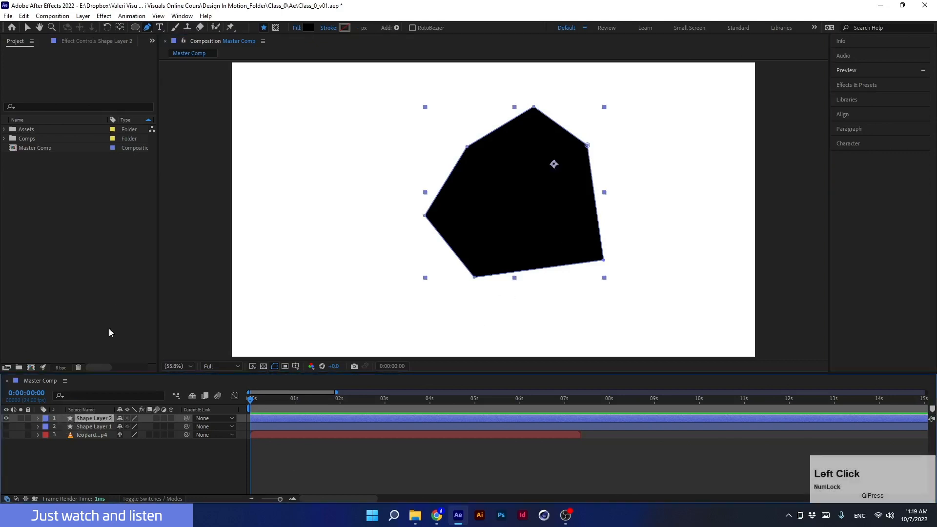
pyautogui.click(344, 28)
pyautogui.click(447, 241)
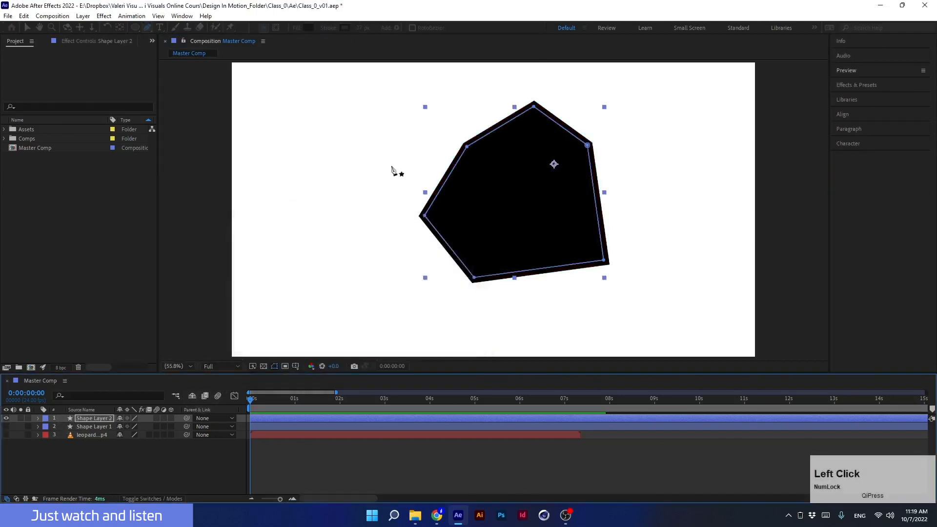
pyautogui.click(299, 27)
pyautogui.click(419, 229)
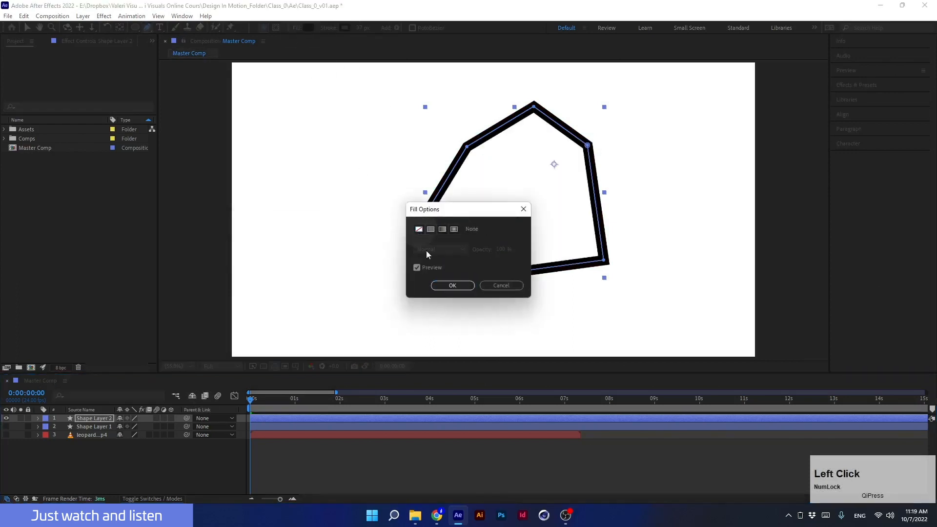
pyautogui.click(452, 285)
# - Delete the top peak vertex and move the top-right corner further right
pyautogui.moveTo(533, 107); pyautogui.dragTo(614, 154)
pyautogui.press('Delete')
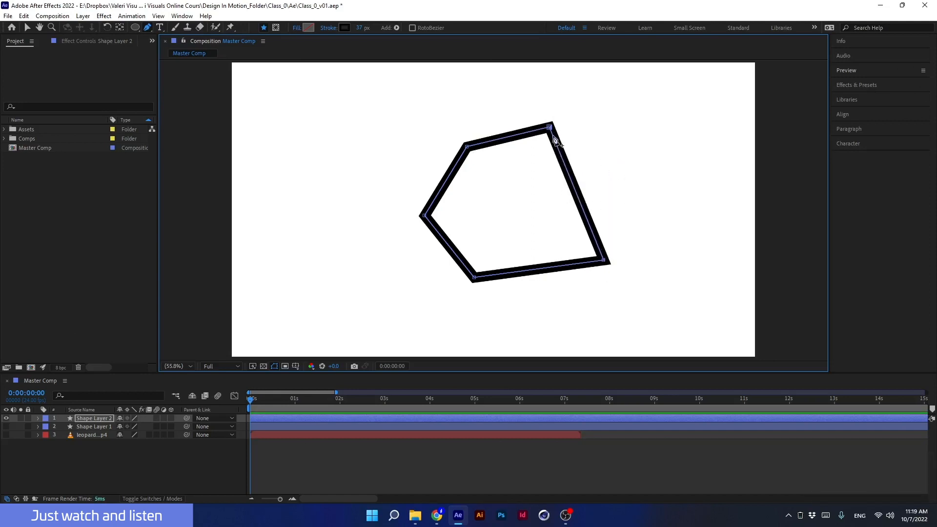
pyautogui.moveTo(551, 130); pyautogui.dragTo(598, 127)
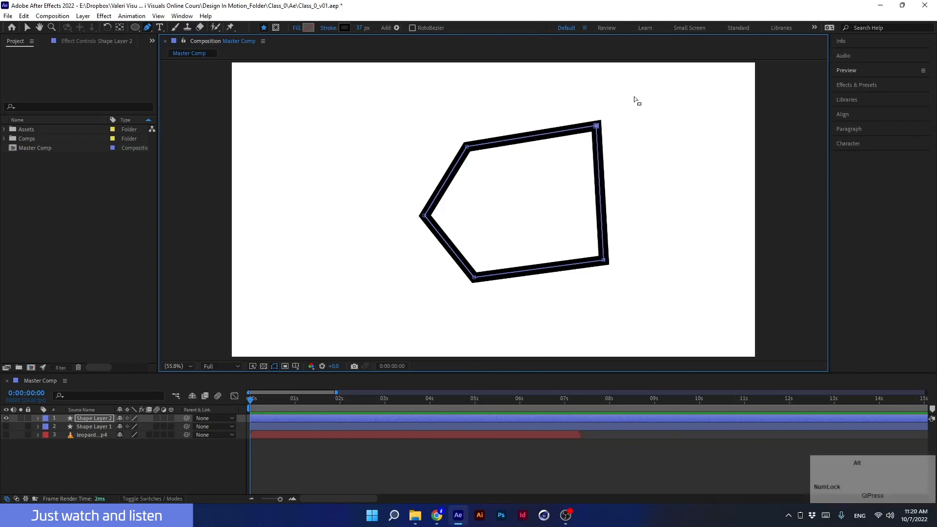
# - Open the shape's path by turning off its Closed option at the lower-right corner
pyautogui.moveTo(637, 88); pyautogui.dragTo(566, 309)
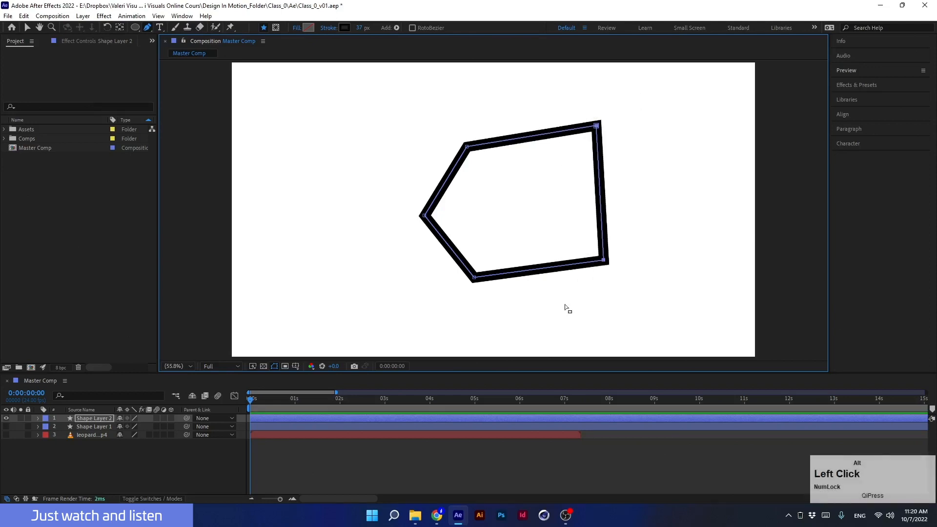
pyautogui.rightClick(605, 264)
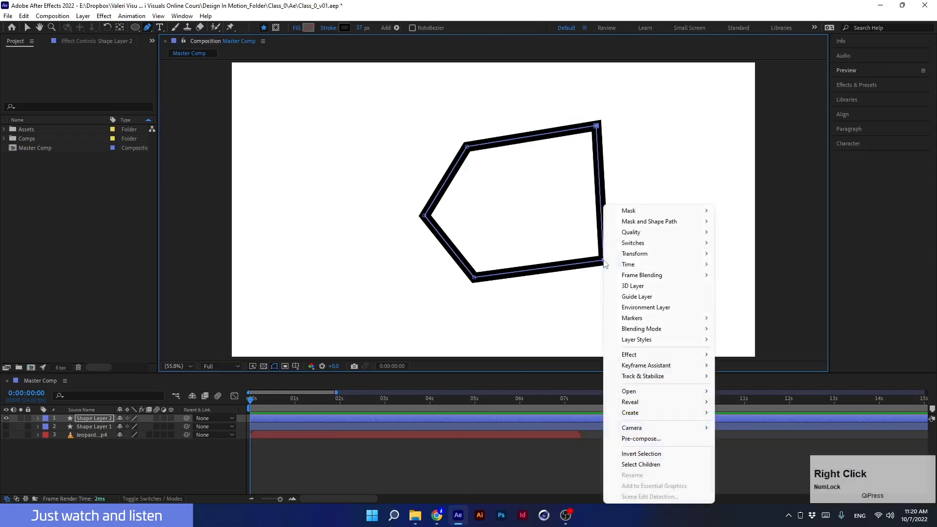
pyautogui.moveTo(627, 221)
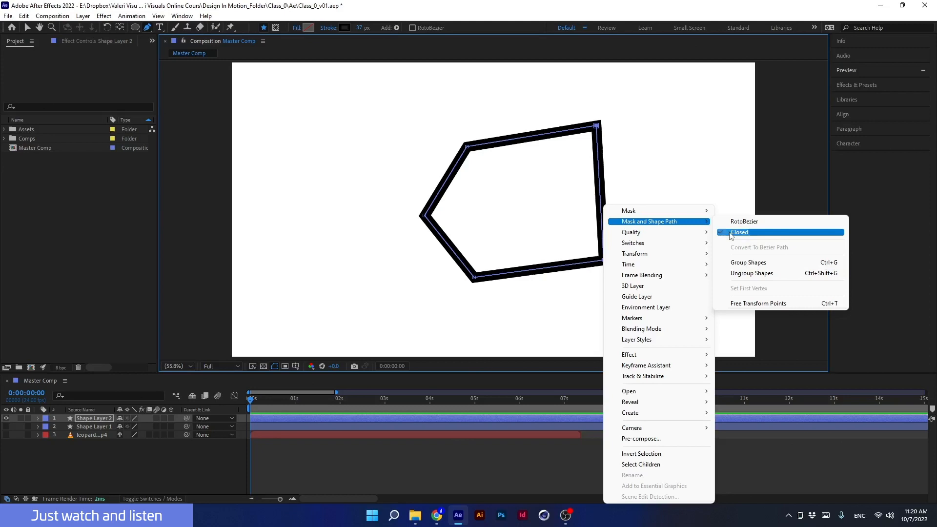
pyautogui.click(737, 232)
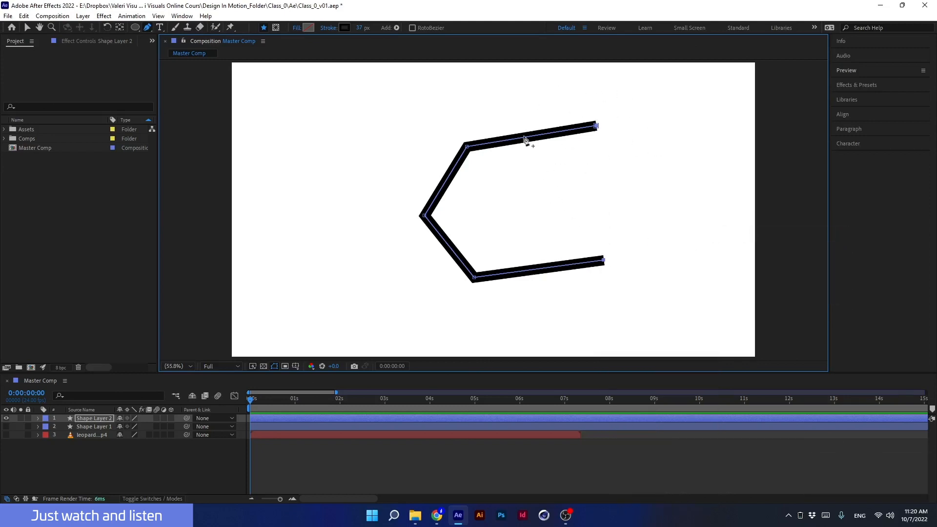
# - Move the upper end point of the open path down and out to the right
pyautogui.moveTo(600, 132)
pyautogui.mouseDown()
pyautogui.moveTo(626, 182)
pyautogui.moveTo(607, 109)
pyautogui.moveTo(592, 142)
pyautogui.mouseUp()
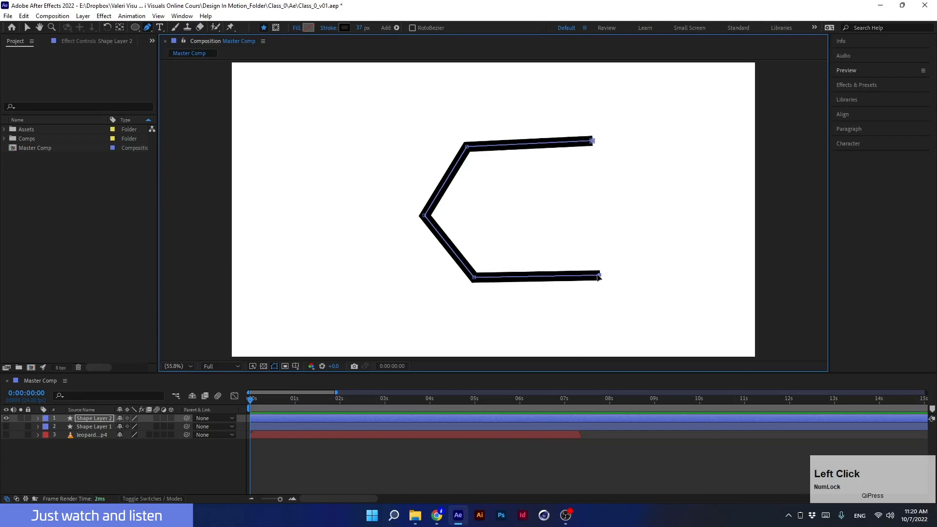
pyautogui.moveTo(622, 112); pyautogui.dragTo(557, 195)
pyautogui.moveTo(594, 143); pyautogui.dragTo(630, 139)
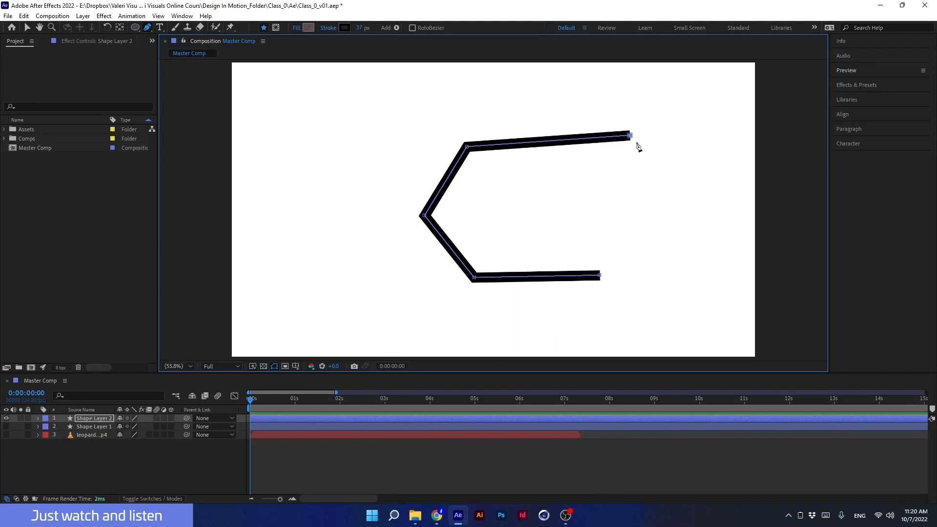
pyautogui.click(630, 137)
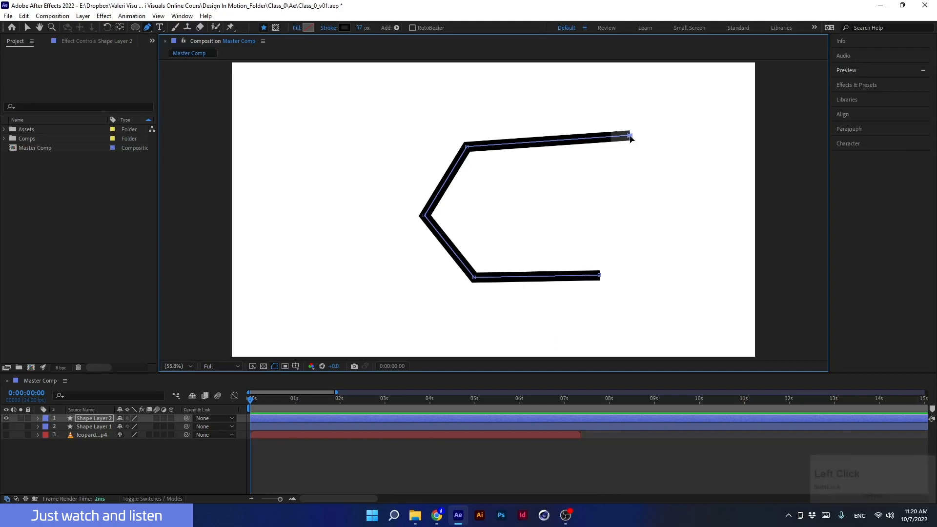
pyautogui.click(600, 277)
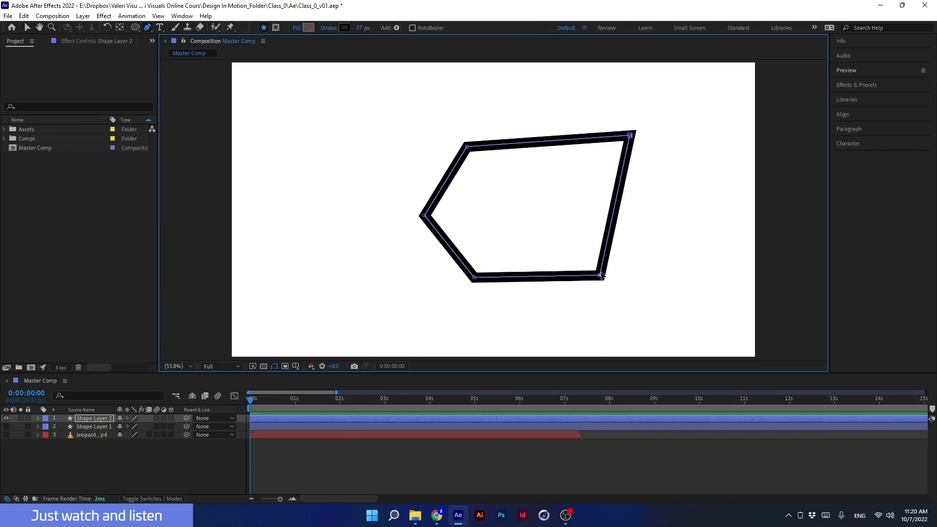
pyautogui.hotkey('ctrl', 'z')
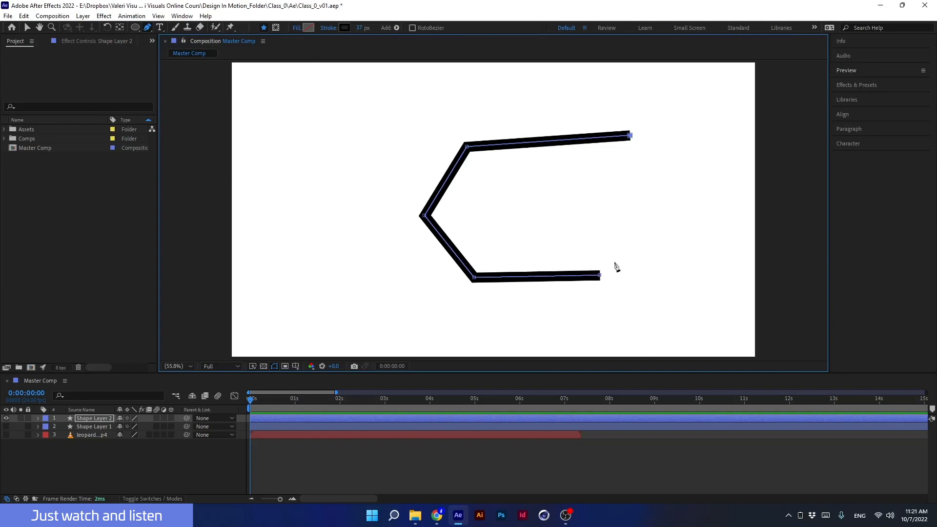
# - Move the lower end point to the right and shift the upper end point back above it
pyautogui.moveTo(632, 245); pyautogui.dragTo(571, 311)
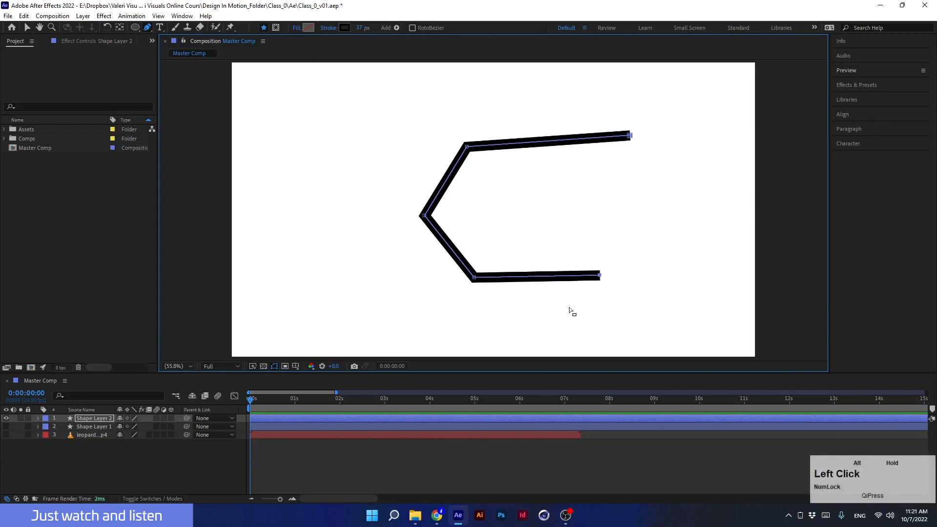
pyautogui.moveTo(596, 282); pyautogui.dragTo(615, 272)
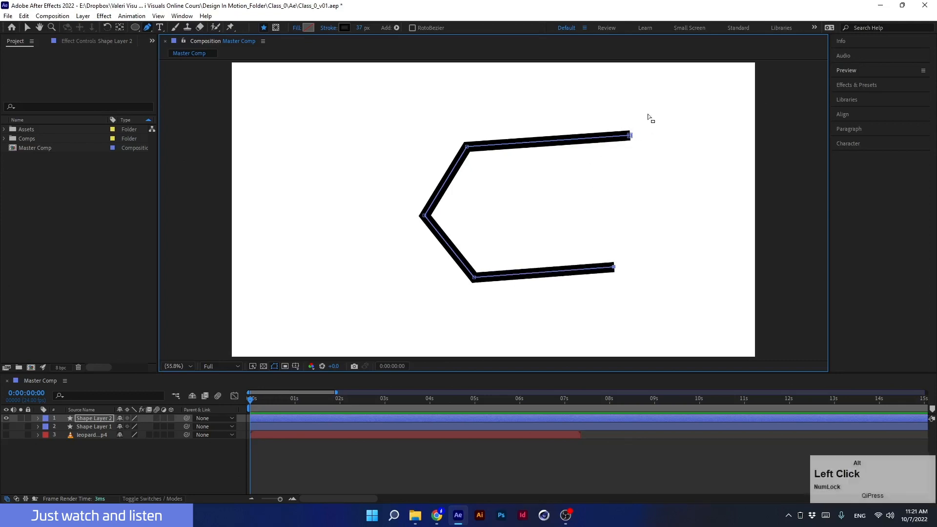
pyautogui.moveTo(648, 115); pyautogui.dragTo(603, 168)
pyautogui.moveTo(631, 135); pyautogui.dragTo(573, 298)
# - Close the path again with the Closed option
pyautogui.rightClick(614, 270)
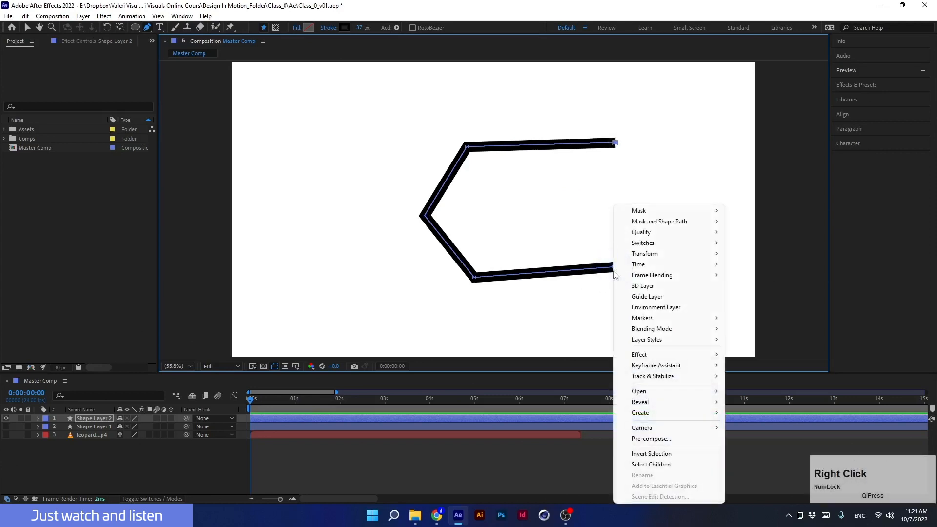
pyautogui.moveTo(683, 221)
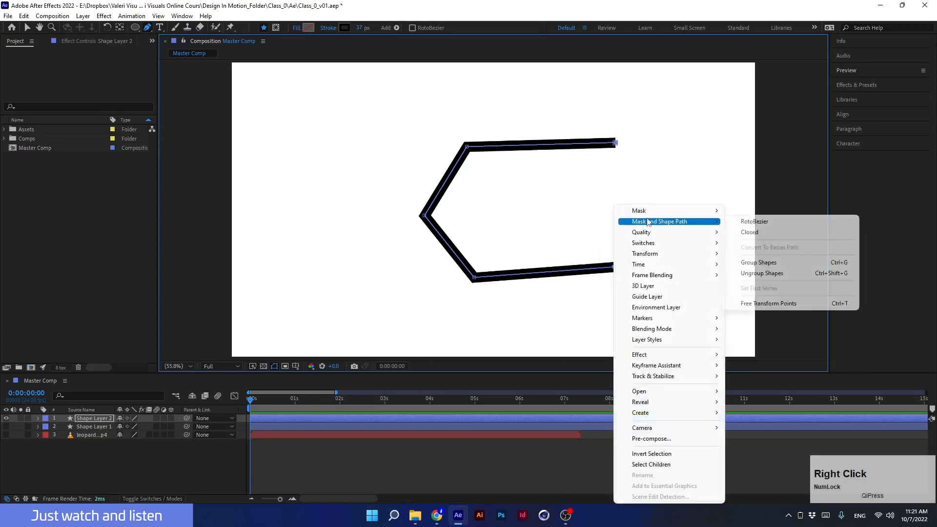
pyautogui.click(747, 232)
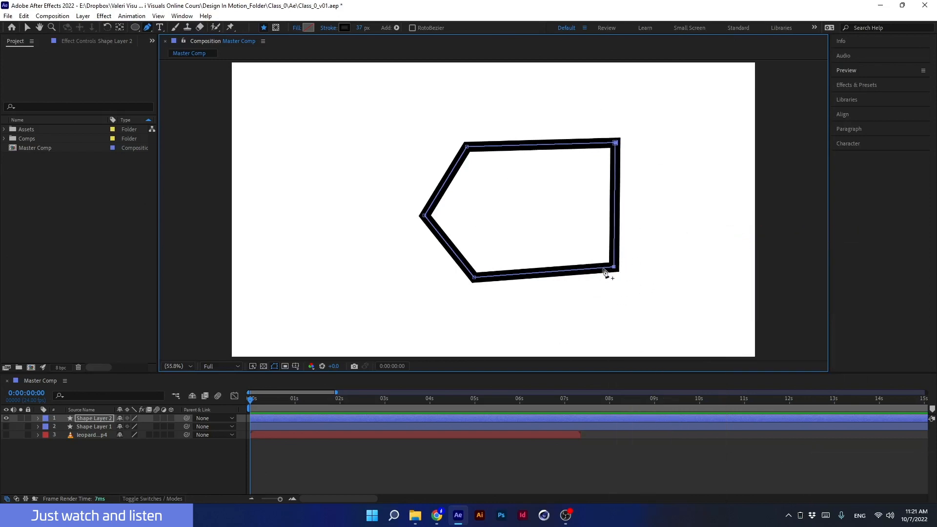
# - Pull the lower-right corner down and outward, then reselect the shape layer
pyautogui.moveTo(615, 271)
pyautogui.mouseDown()
pyautogui.moveTo(640, 301)
pyautogui.moveTo(614, 266)
pyautogui.mouseUp()
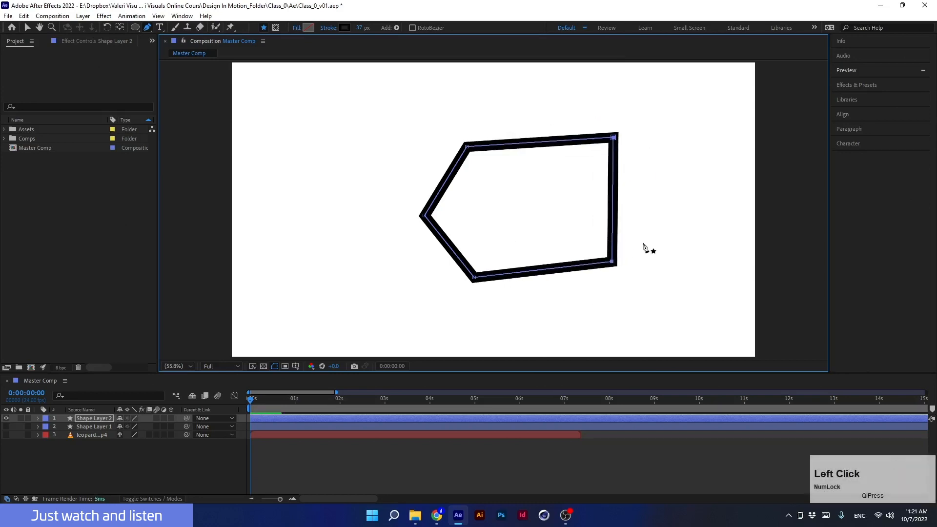
pyautogui.moveTo(653, 237); pyautogui.dragTo(577, 307)
pyautogui.moveTo(613, 260); pyautogui.dragTo(630, 279)
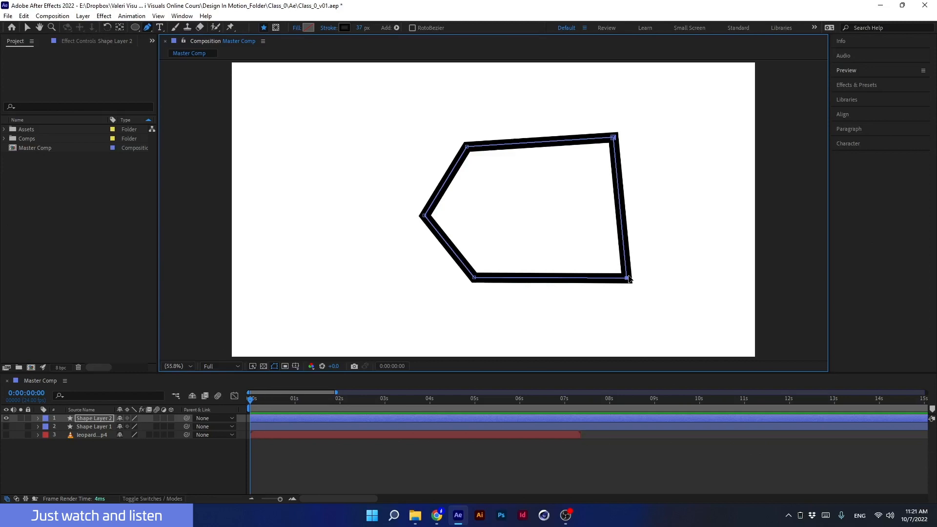
pyautogui.click(102, 419)
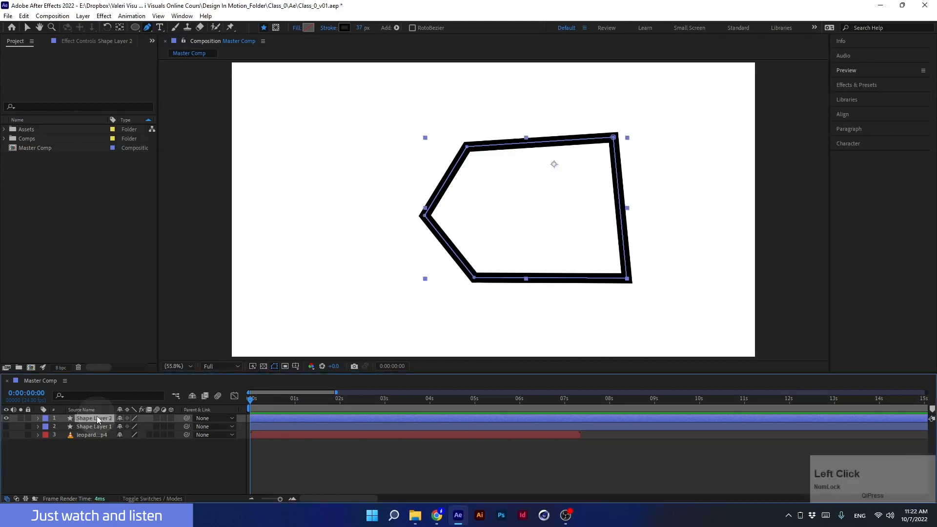
# - Draw a second closed five-point shape with the Pen tool left of the first, then deselect the layer
pyautogui.click(148, 27)
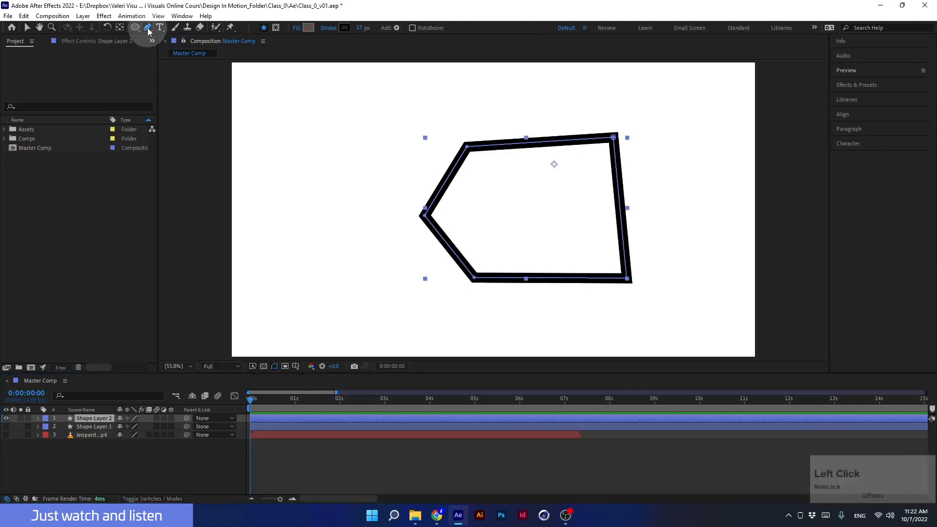
pyautogui.click(358, 98)
pyautogui.click(398, 173)
pyautogui.click(342, 280)
pyautogui.click(271, 169)
pyautogui.click(320, 97)
pyautogui.click(358, 98)
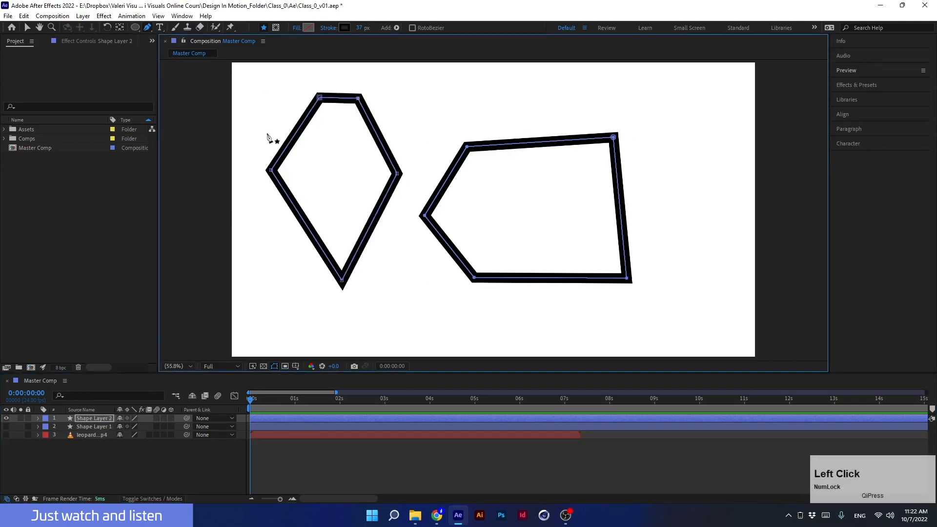
pyautogui.click(97, 421)
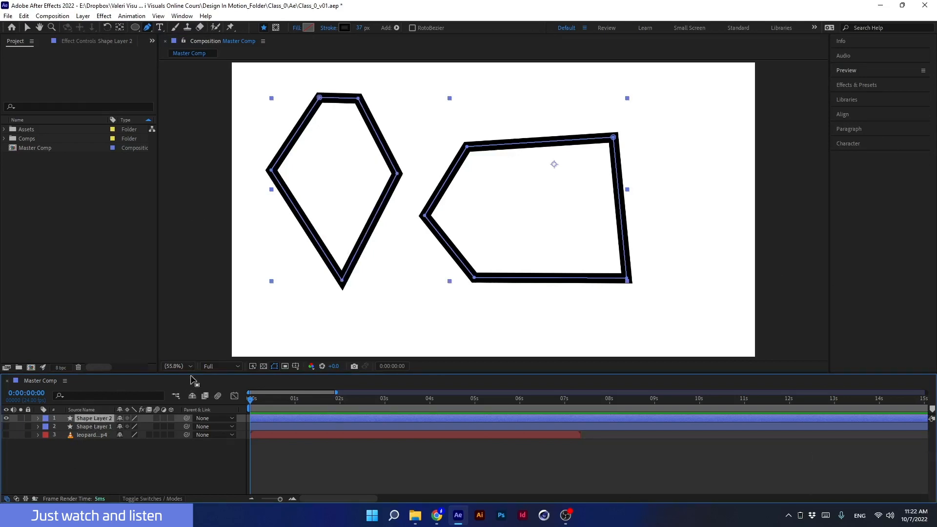
pyautogui.click(112, 469)
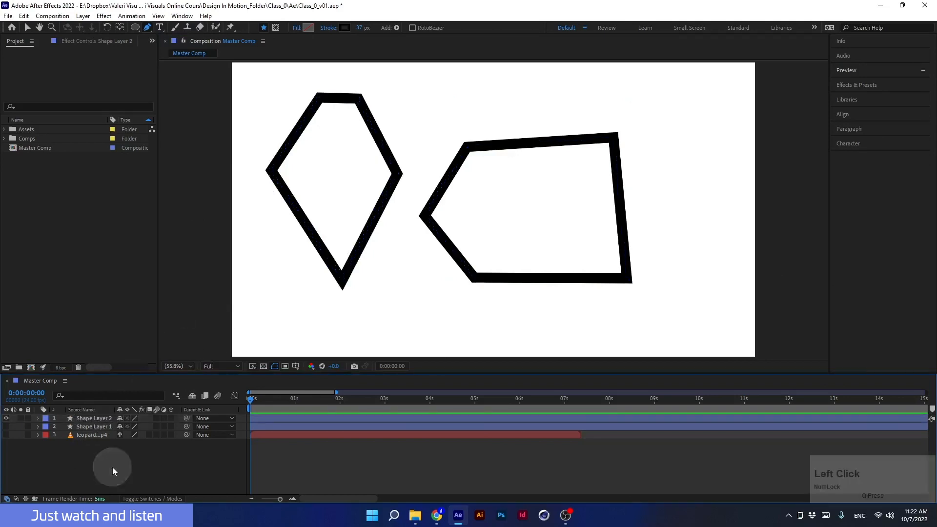
# - Draw a narrow closed four-point shape with the Pen tool near the upper-right corner, then delete its layer
pyautogui.click(708, 101)
pyautogui.click(713, 178)
pyautogui.click(681, 176)
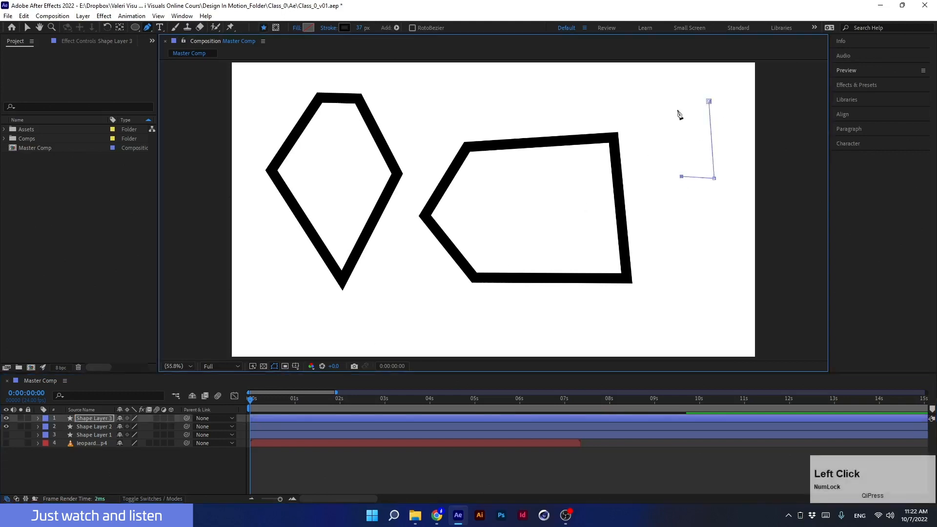
pyautogui.click(675, 103)
pyautogui.click(709, 101)
pyautogui.click(102, 418)
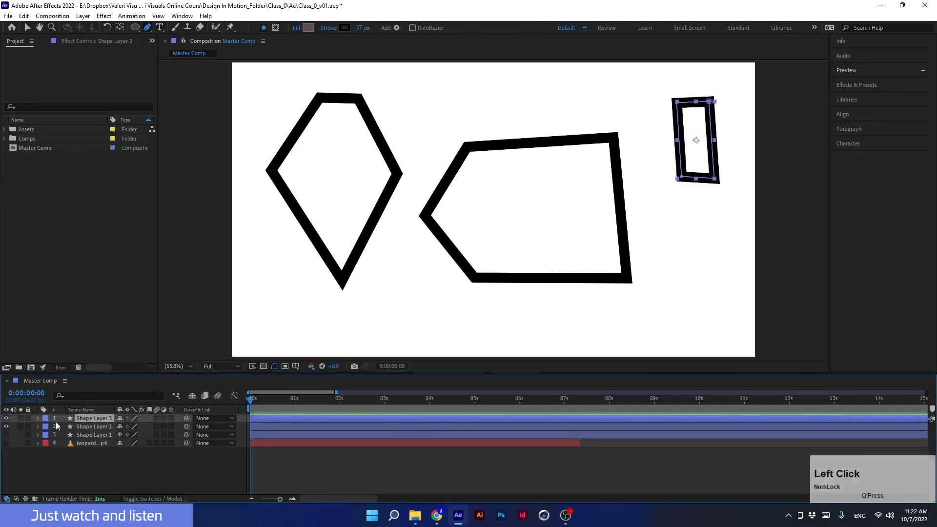
pyautogui.click(5, 418)
pyautogui.click(5, 419)
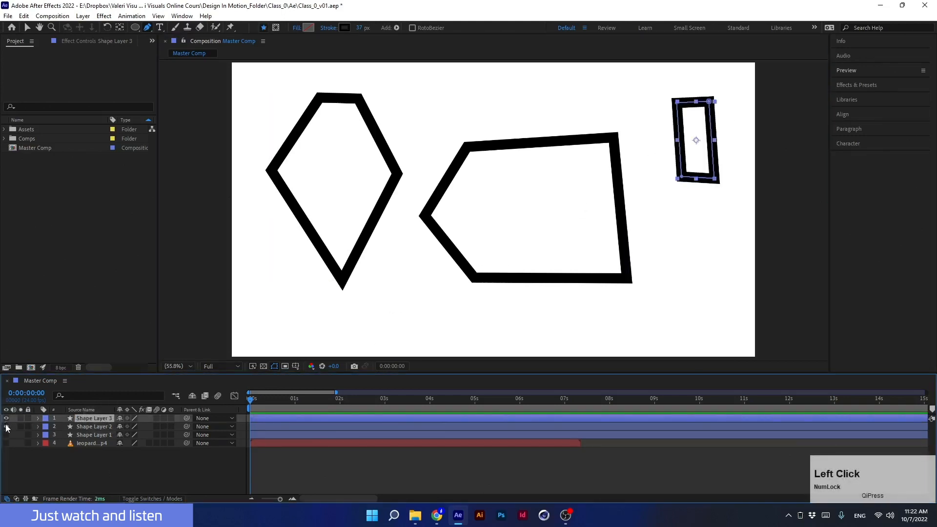
pyautogui.click(7, 427)
pyautogui.click(7, 427)
pyautogui.click(84, 419)
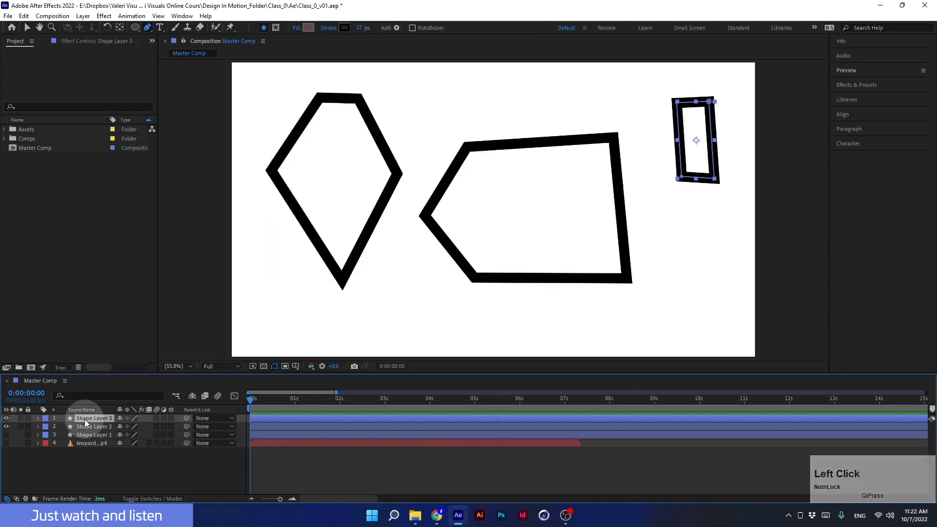
pyautogui.press('Delete')
# - Delete the shape layer containing the two earlier pen-drawn shapes
pyautogui.click(87, 418)
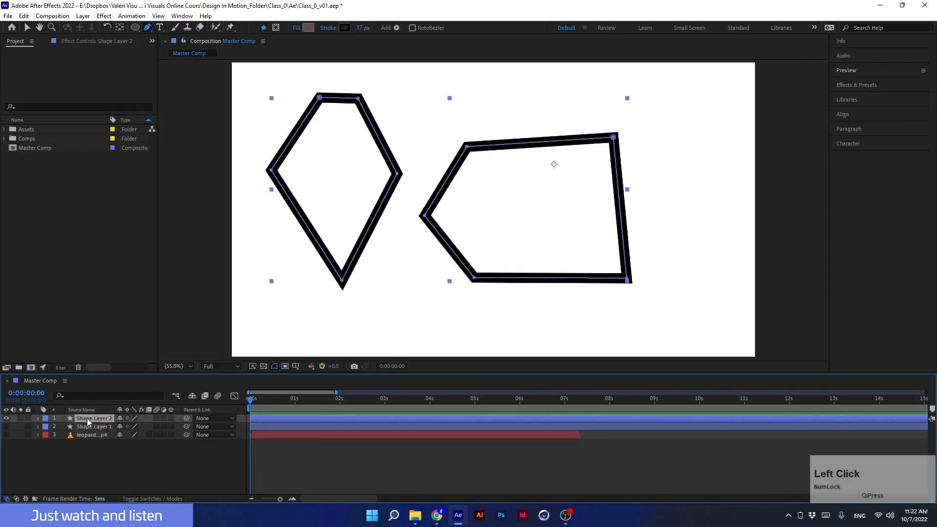
pyautogui.press('Delete')
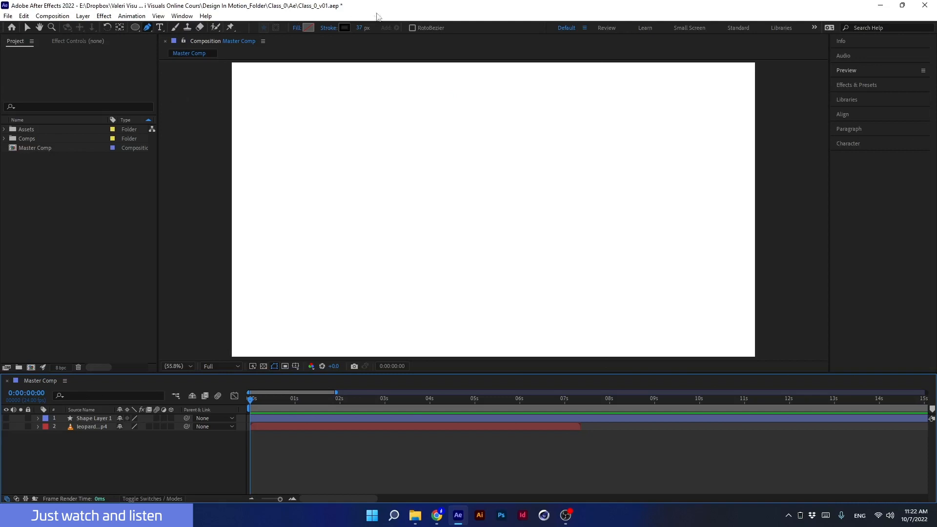
# - Turn on RotoBezier and draw a closed five-point curved shape with the Pen tool in the centre
pyautogui.click(413, 29)
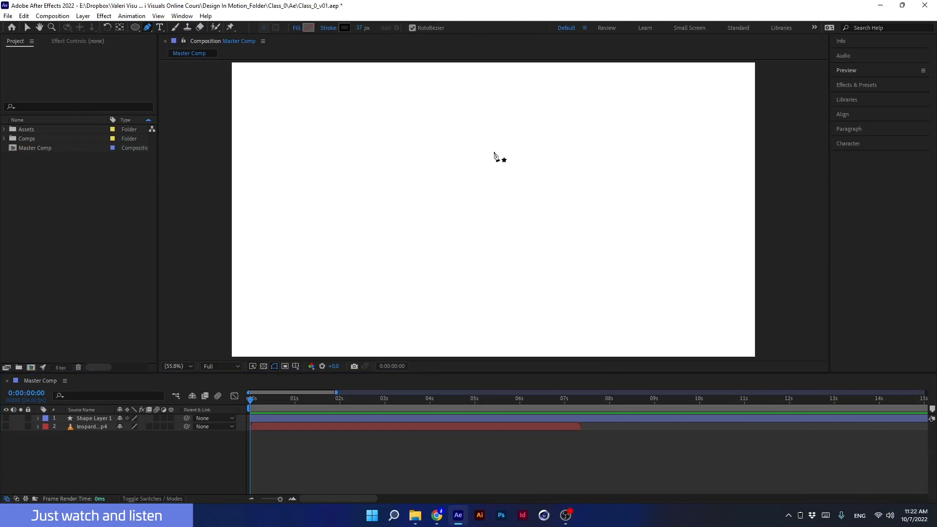
pyautogui.click(501, 118)
pyautogui.click(556, 214)
pyautogui.click(456, 278)
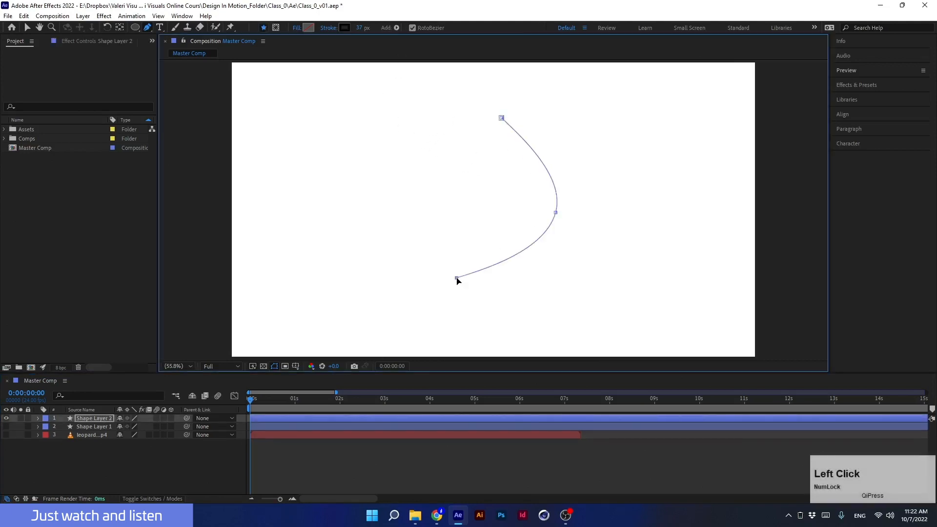
pyautogui.click(379, 188)
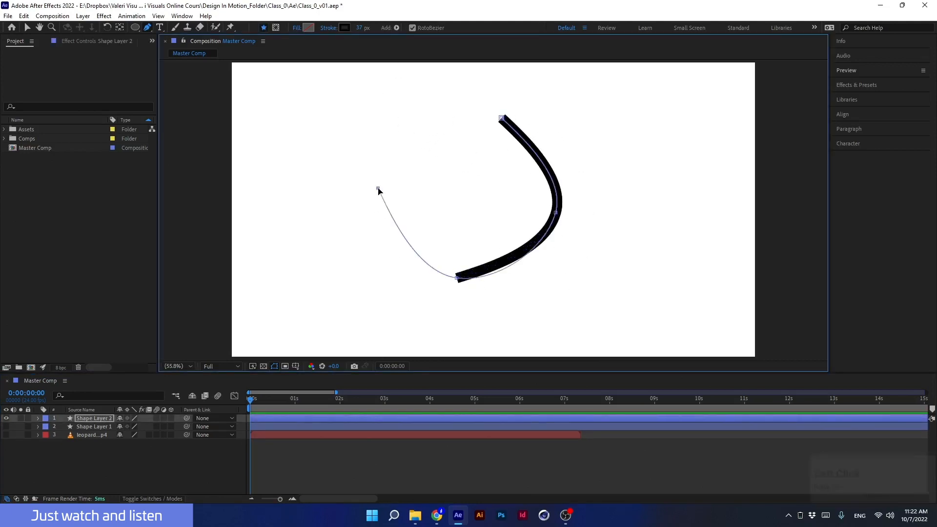
pyautogui.click(452, 121)
pyautogui.click(501, 118)
# - Drag the curved shape's upper-left vertex in toward the centre to form a bean shape, turn RotoBezier off and deselect
pyautogui.moveTo(452, 121); pyautogui.dragTo(474, 212)
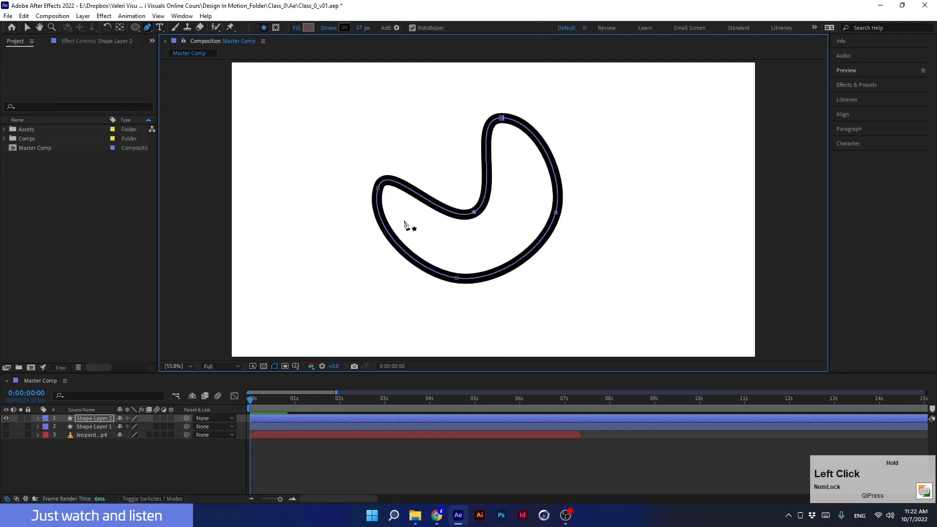
pyautogui.click(414, 27)
pyautogui.click(85, 468)
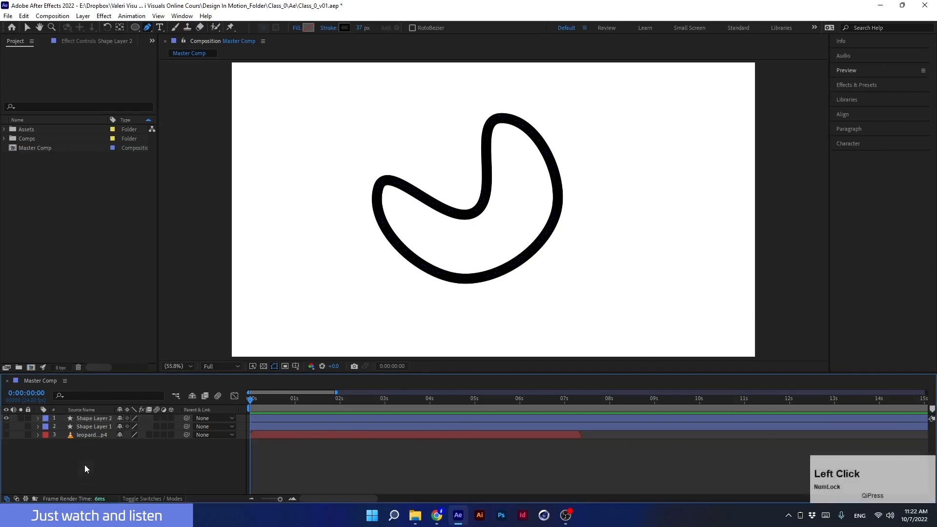
# - Draw a closed four-point diamond with the Pen tool right of the bean and nudge its left vertex down
pyautogui.click(675, 109)
pyautogui.click(707, 181)
pyautogui.click(623, 264)
pyautogui.click(604, 151)
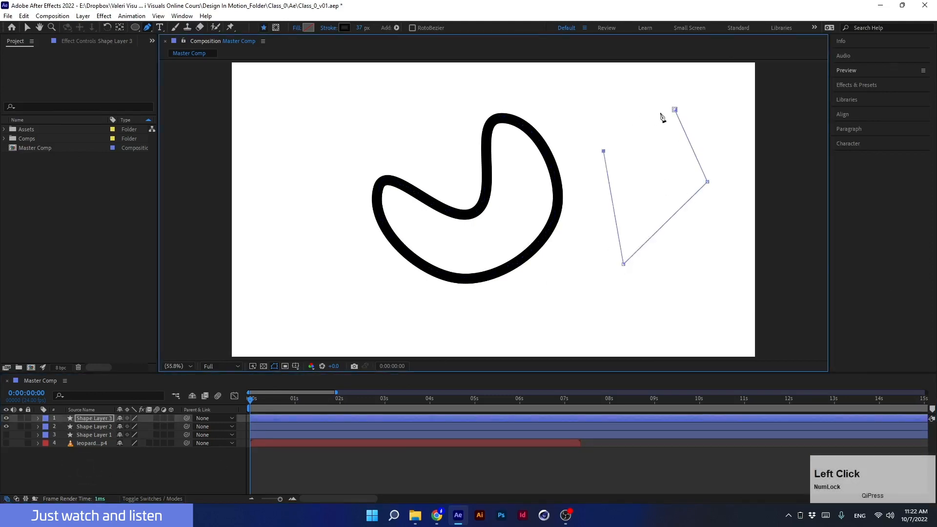
pyautogui.click(675, 109)
pyautogui.moveTo(603, 151); pyautogui.dragTo(600, 175)
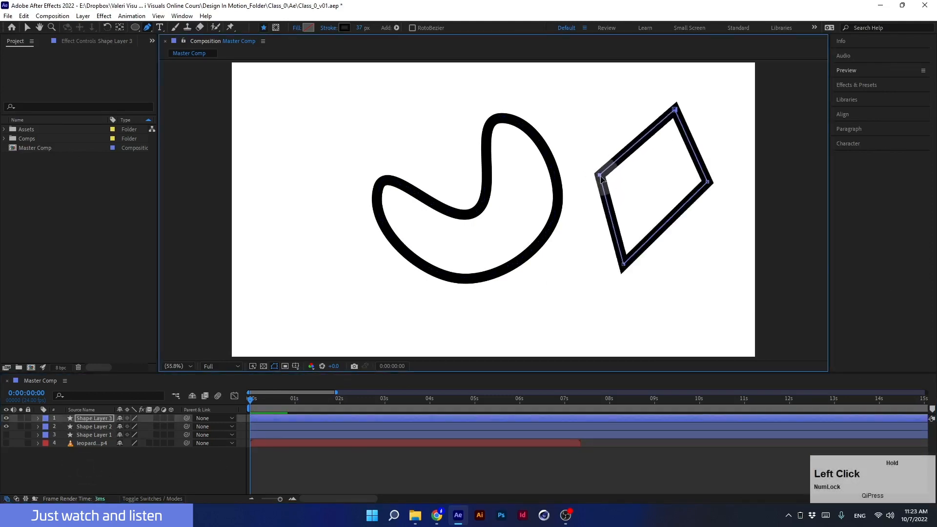
# - Delete the diamond's shape layer and the bean's shape layer
pyautogui.click(79, 418)
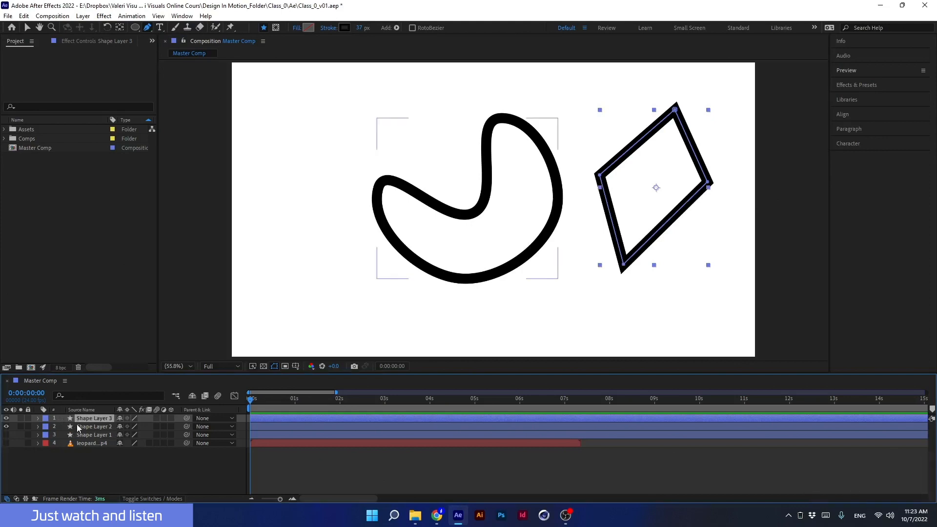
pyautogui.press('Delete')
pyautogui.click(83, 420)
pyautogui.press('Delete')
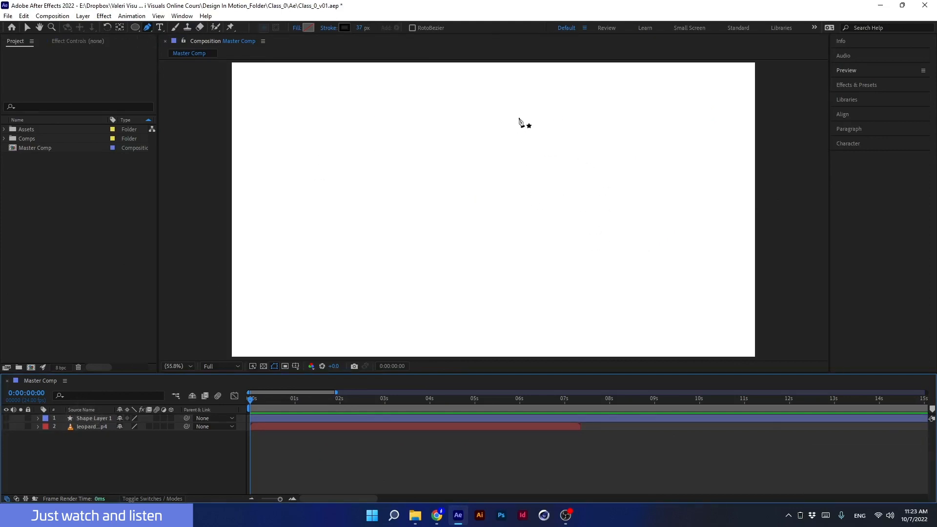
# - Start a new pen path from the top centre, clicking a jagged zigzag edge down to the bottom
pyautogui.click(515, 122)
pyautogui.click(533, 178)
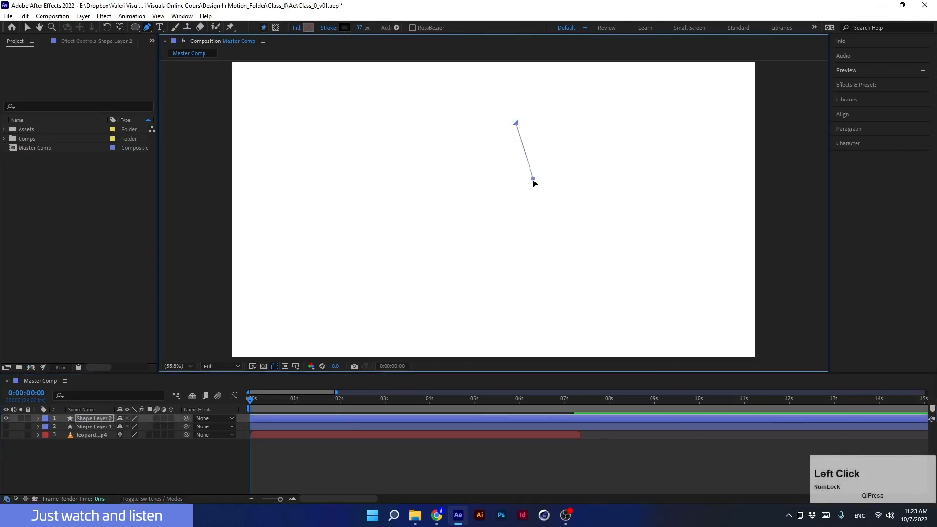
pyautogui.click(519, 199)
pyautogui.click(553, 266)
pyautogui.click(513, 269)
pyautogui.click(517, 288)
pyautogui.click(504, 295)
pyautogui.click(516, 305)
pyautogui.click(506, 315)
pyautogui.click(512, 340)
pyautogui.click(373, 326)
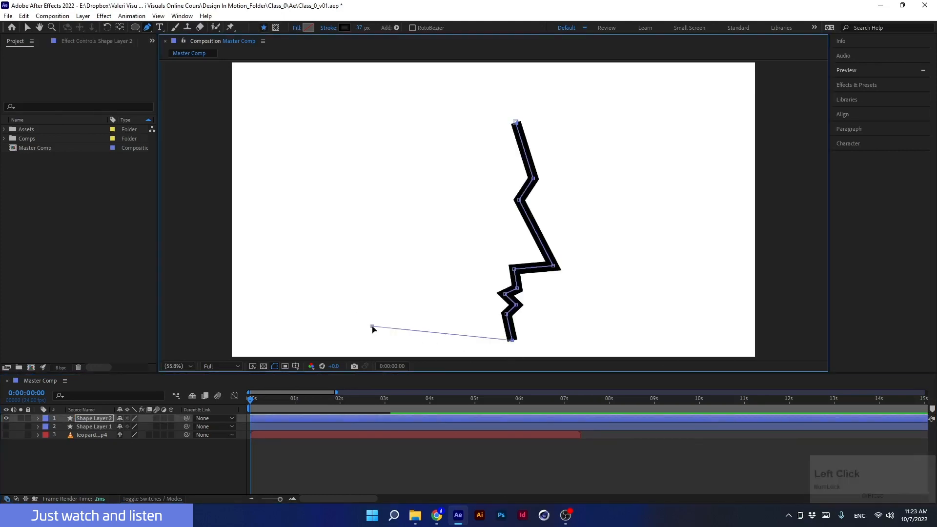
# - Continue the path with angular points around the left and top sides and close it at the starting point
pyautogui.click(358, 239)
pyautogui.click(320, 235)
pyautogui.click(301, 144)
pyautogui.click(362, 143)
pyautogui.click(370, 168)
pyautogui.click(384, 103)
pyautogui.click(518, 95)
pyautogui.click(516, 122)
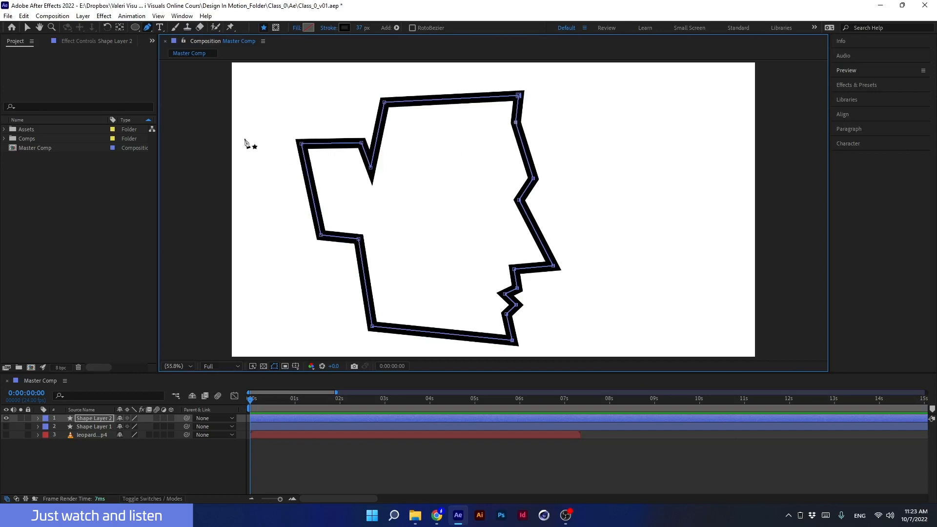
# - Switch to the Convert Vertex tool and turn the top-right corner into a smooth point, pulling its handle outward
pyautogui.click(147, 28)
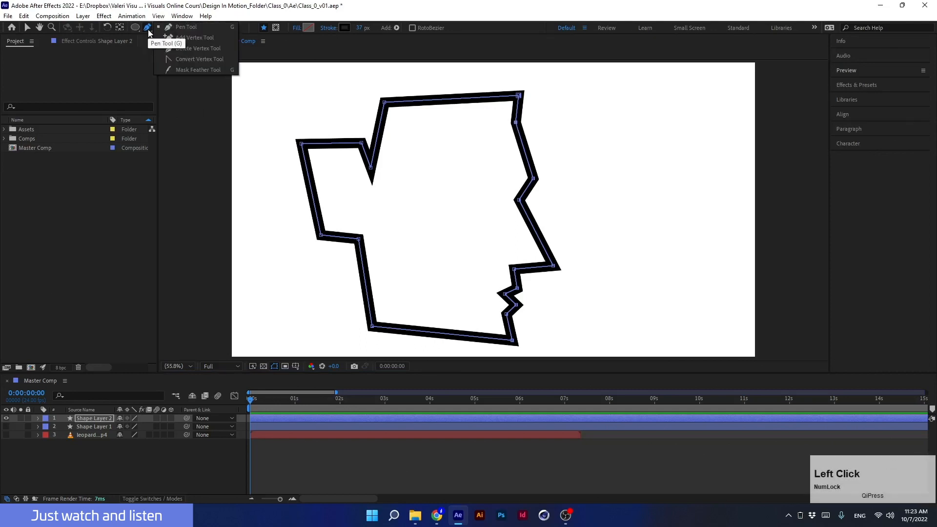
pyautogui.click(177, 59)
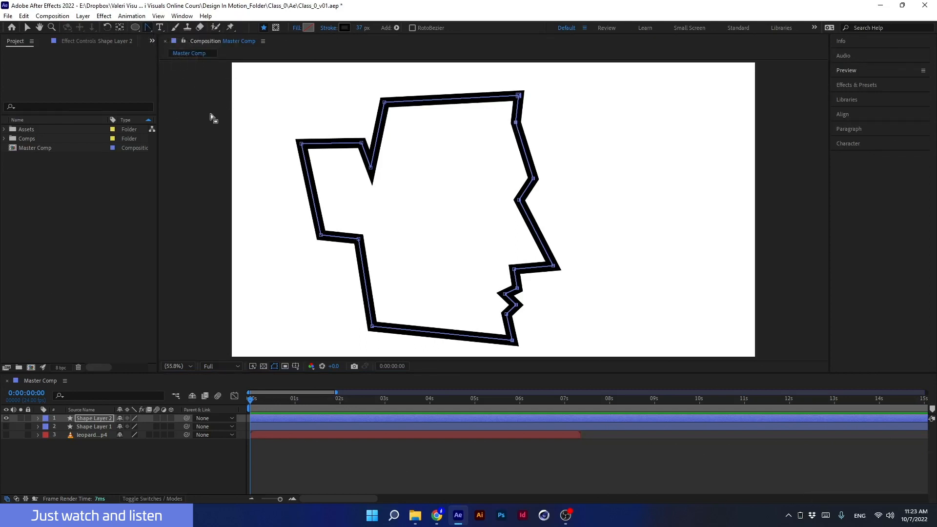
pyautogui.click(519, 95)
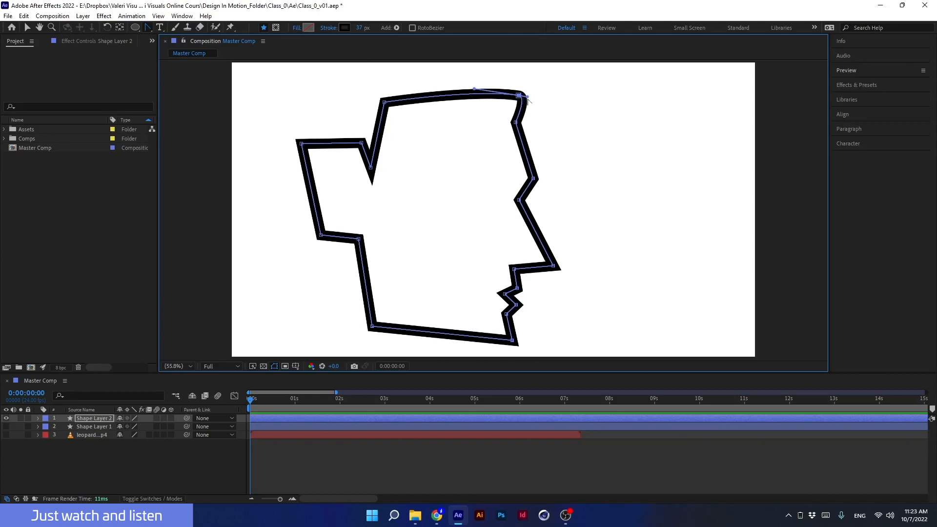
pyautogui.moveTo(527, 97); pyautogui.dragTo(566, 103)
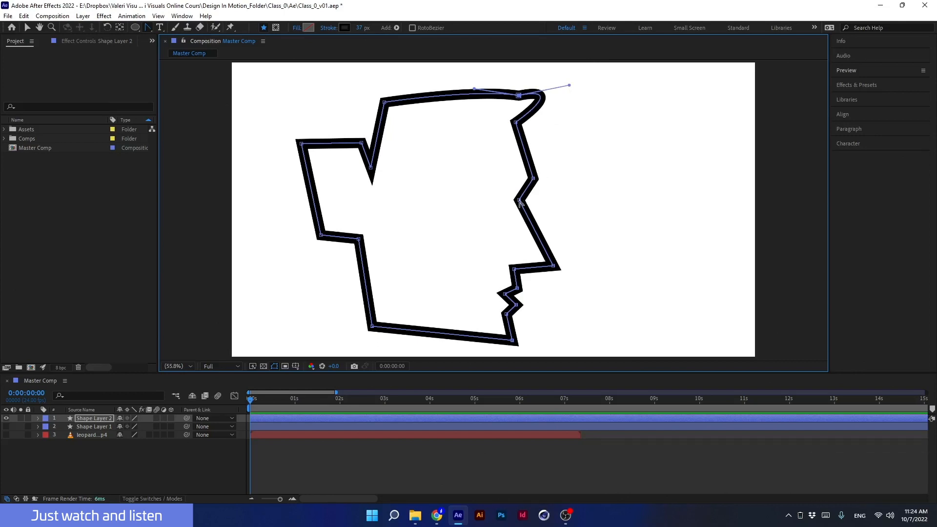
# - Smooth the vertex in the middle of the right edge, undoing one attempt and reselecting the tool
pyautogui.moveTo(519, 202)
pyautogui.mouseDown()
pyautogui.moveTo(506, 218)
pyautogui.moveTo(512, 213)
pyautogui.mouseUp()
pyautogui.hotkey('ctrl', 'z')
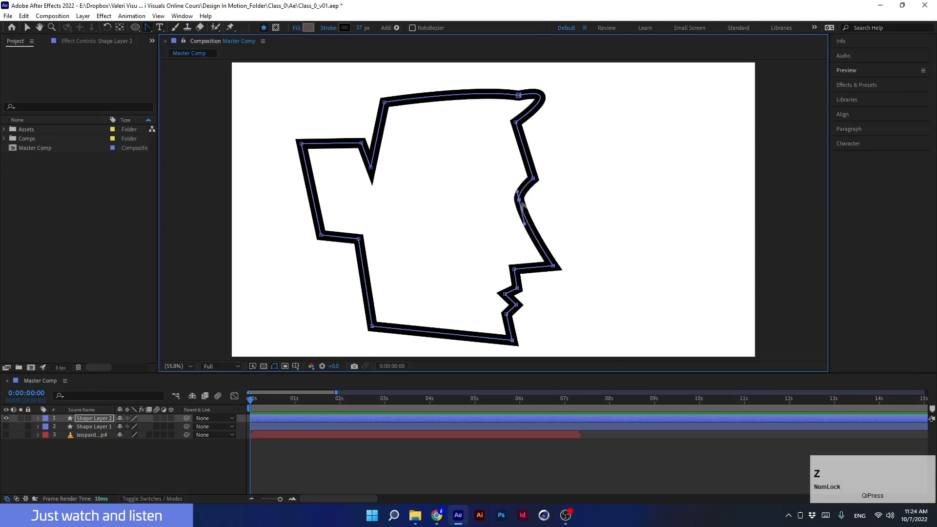
pyautogui.click(148, 28)
pyautogui.click(177, 27)
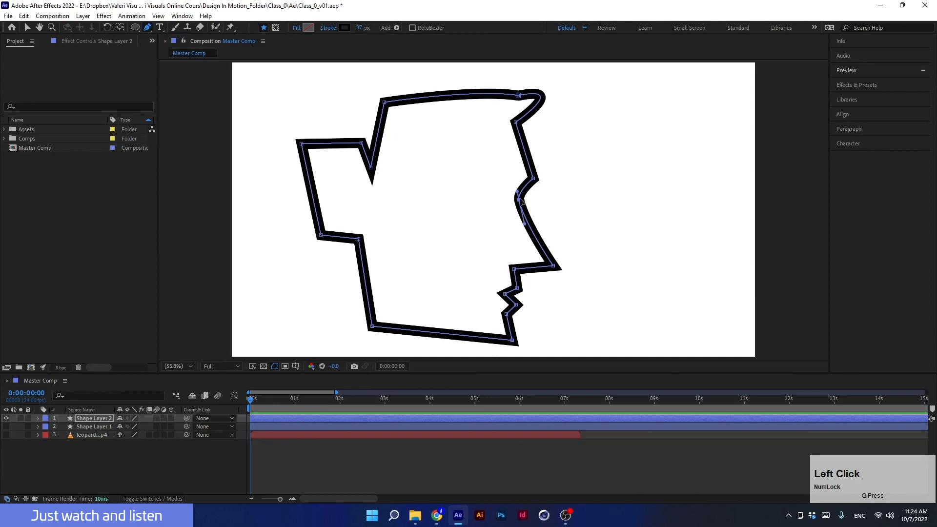
pyautogui.moveTo(519, 215)
pyautogui.mouseDown()
pyautogui.moveTo(495, 216)
pyautogui.moveTo(521, 214)
pyautogui.mouseUp()
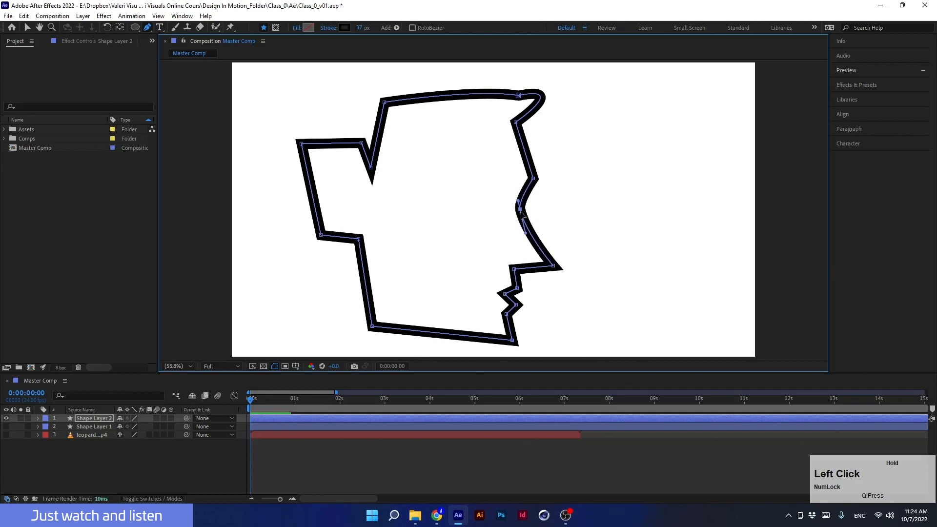
# - Convert the corner at the right notch into a smooth curve
pyautogui.click(147, 28)
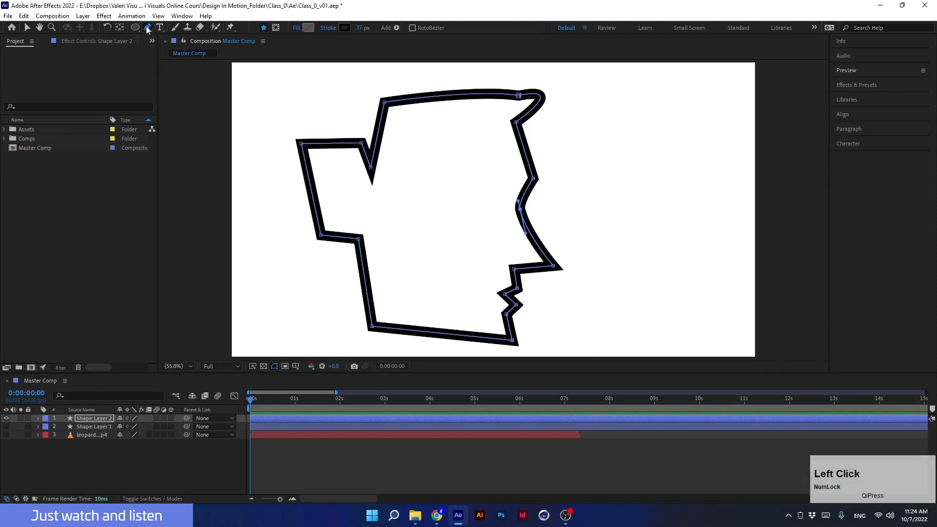
pyautogui.keyDown('alt'); pyautogui.click(554, 268); pyautogui.keyUp('alt')
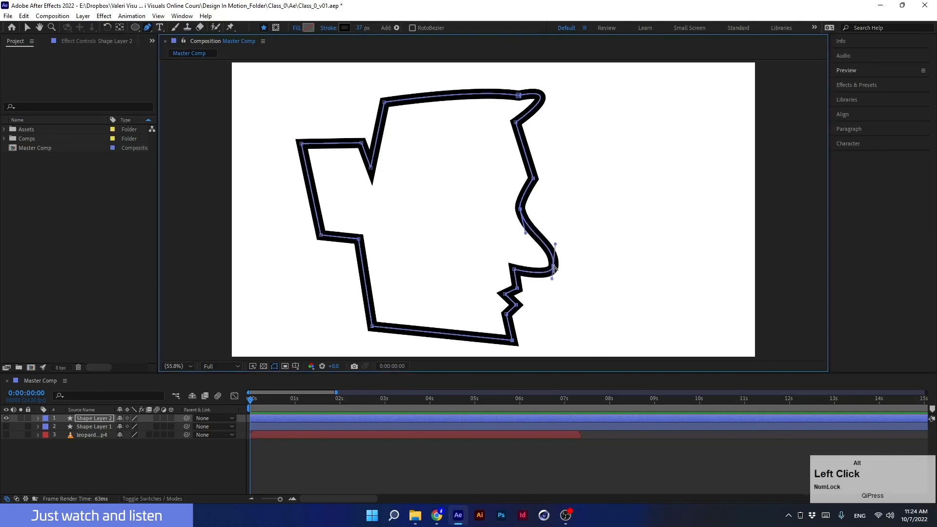
pyautogui.moveTo(554, 268)
pyautogui.mouseDown()
pyautogui.moveTo(566, 270)
pyautogui.moveTo(561, 254)
pyautogui.moveTo(569, 265)
pyautogui.moveTo(556, 270)
pyautogui.moveTo(575, 290)
pyautogui.moveTo(558, 268)
pyautogui.mouseUp()
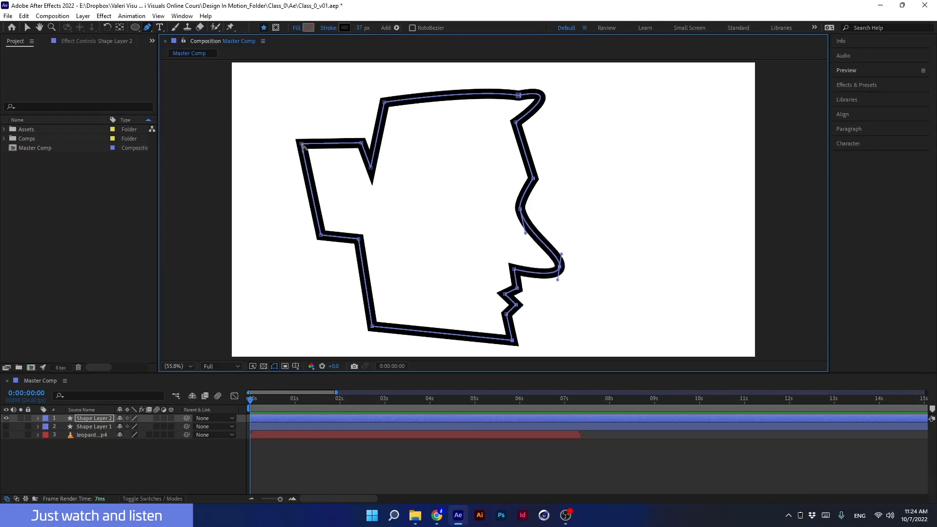
# - Convert the top-left corner vertex into a smooth point, trying different handle lengths before settling on a short curve
pyautogui.press('alt')
pyautogui.keyDown('alt'); pyautogui.click(302, 145); pyautogui.keyUp('alt')
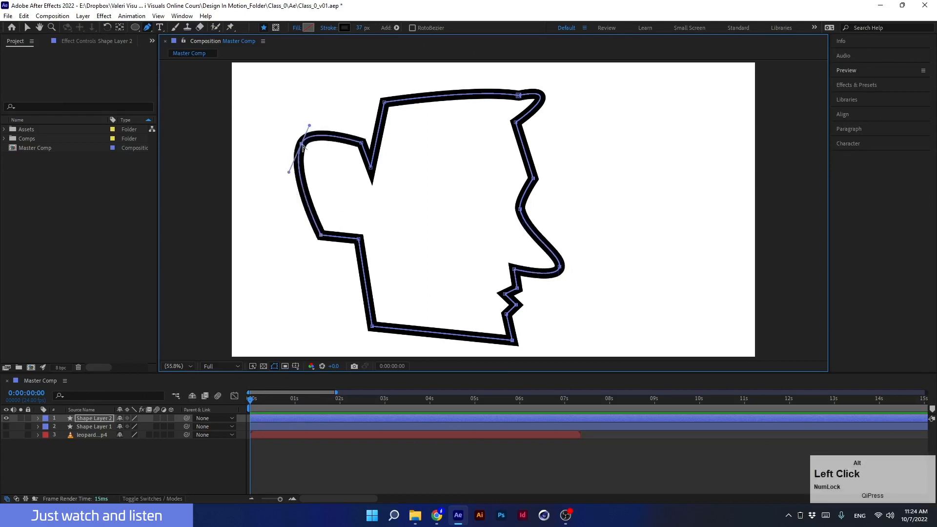
pyautogui.moveTo(310, 125)
pyautogui.mouseDown()
pyautogui.moveTo(335, 125)
pyautogui.moveTo(285, 112)
pyautogui.moveTo(308, 111)
pyautogui.mouseUp()
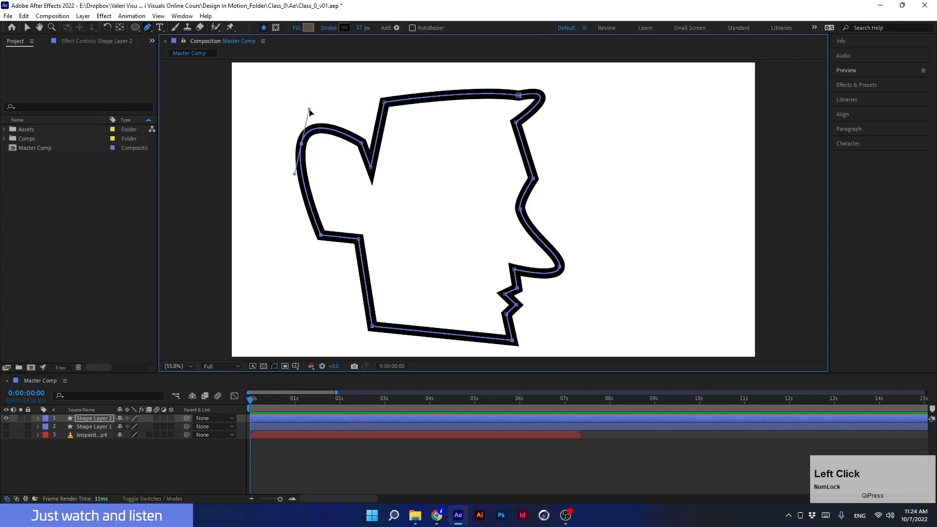
pyautogui.press('alt')
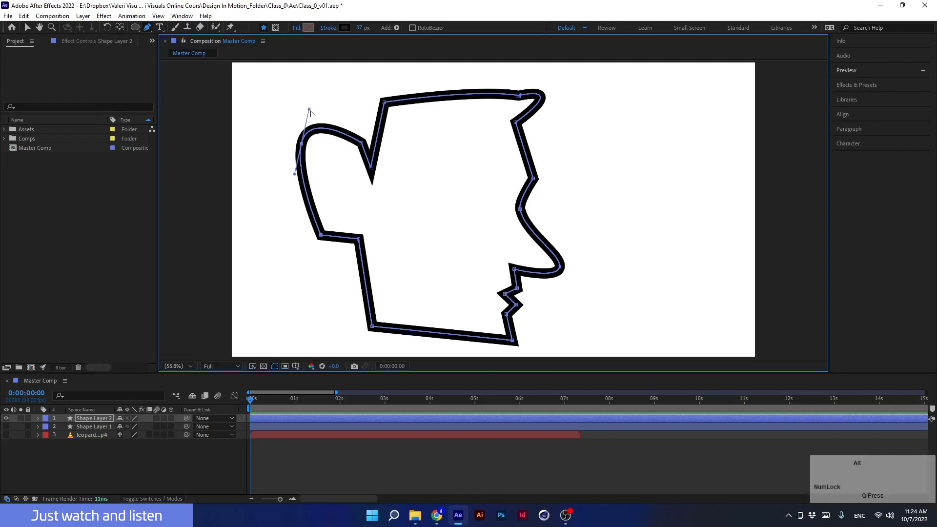
pyautogui.moveTo(310, 112); pyautogui.dragTo(349, 165)
pyautogui.moveTo(294, 174); pyautogui.dragTo(273, 207)
pyautogui.moveTo(349, 165); pyautogui.dragTo(268, 87)
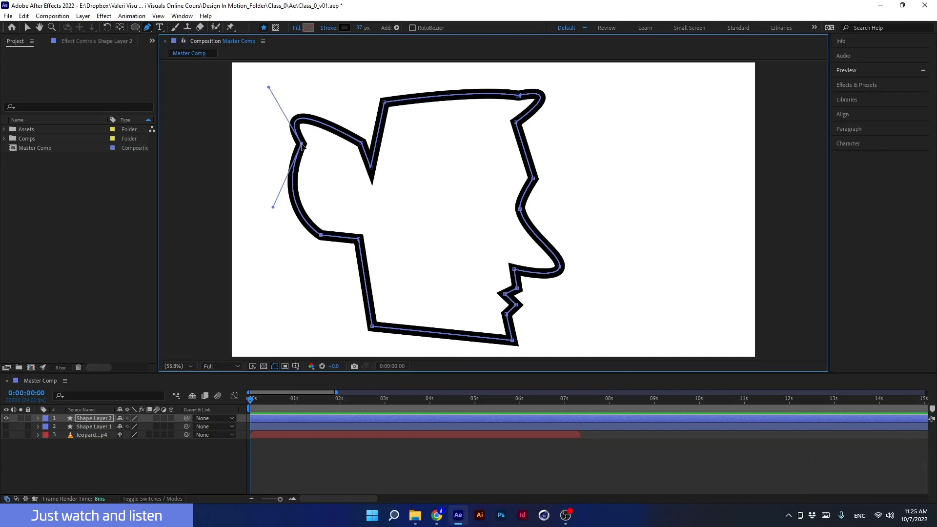
pyautogui.press('alt')
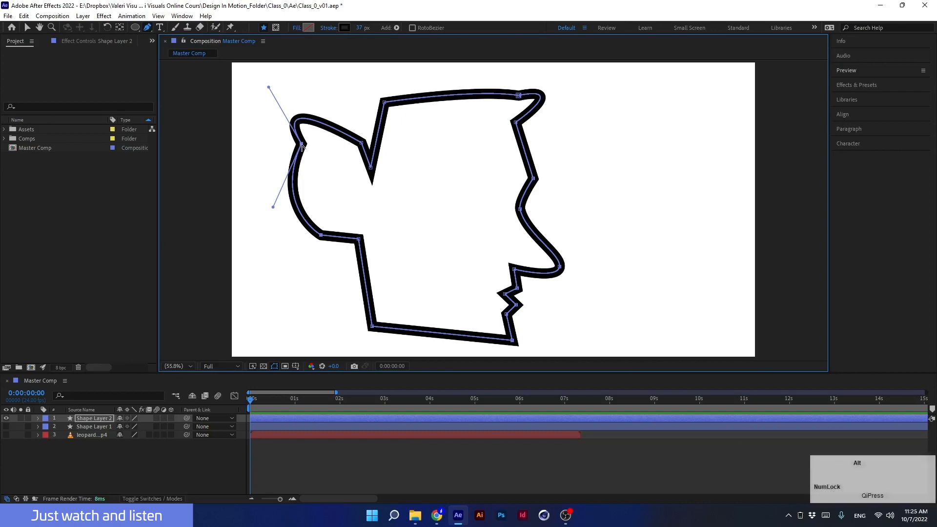
pyautogui.keyDown('alt'); pyautogui.click(302, 144); pyautogui.keyUp('alt')
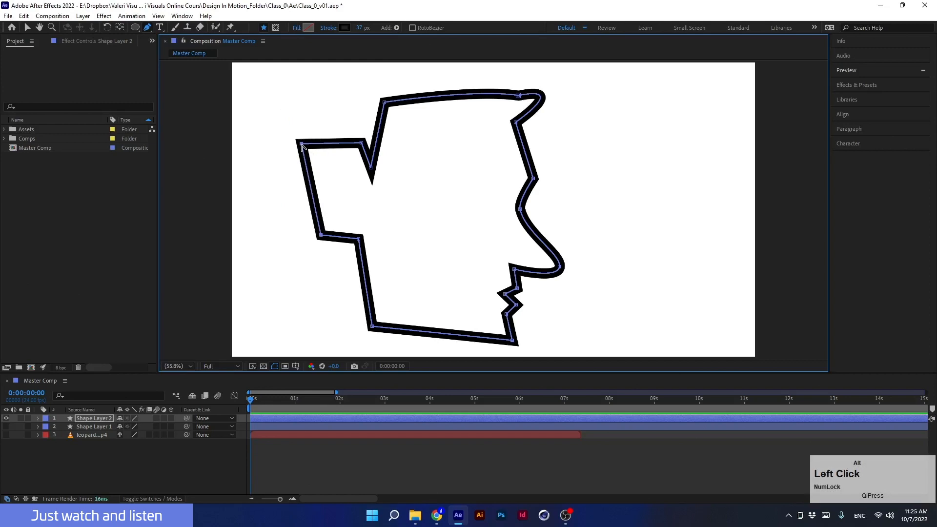
pyautogui.keyDown('alt'); pyautogui.click(302, 145); pyautogui.keyUp('alt')
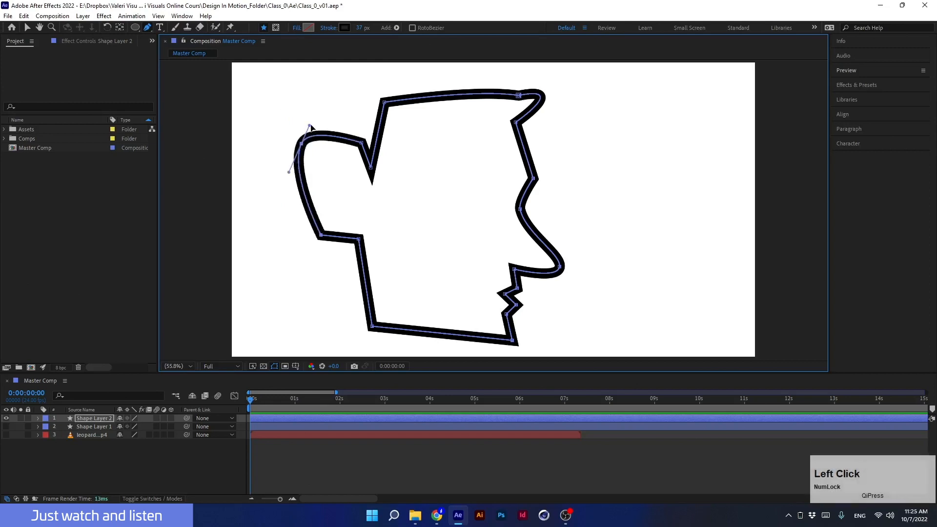
# - Lengthen the top-left vertex handle and smooth the two corner vertices of the lower-left step
pyautogui.moveTo(310, 127); pyautogui.dragTo(316, 85)
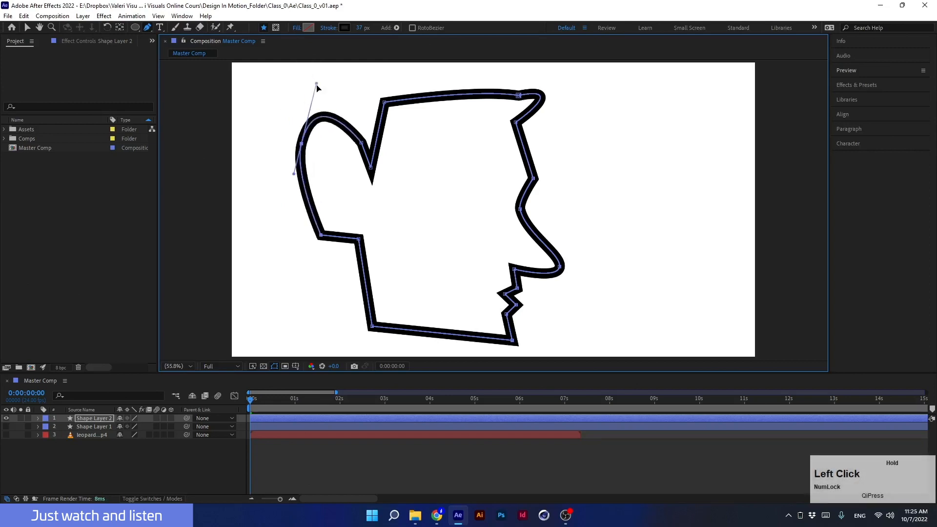
pyautogui.click(321, 235)
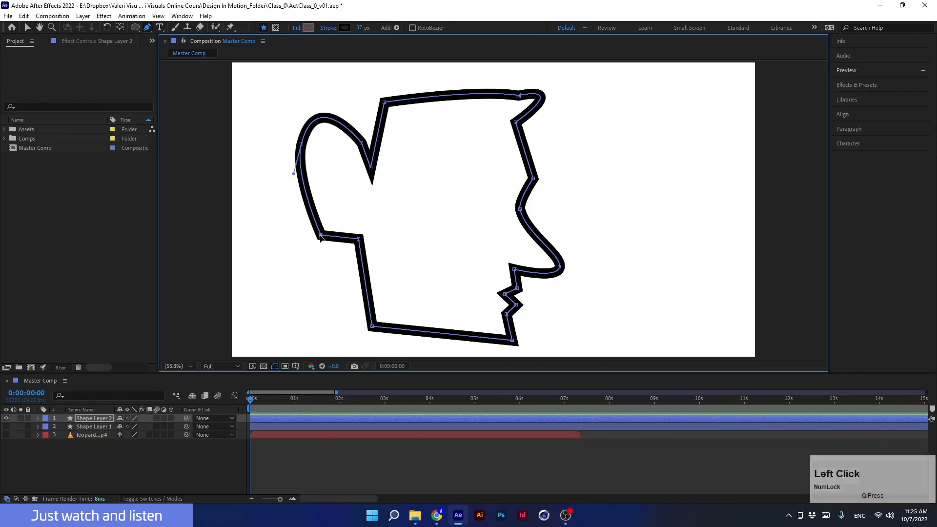
pyautogui.click(359, 240)
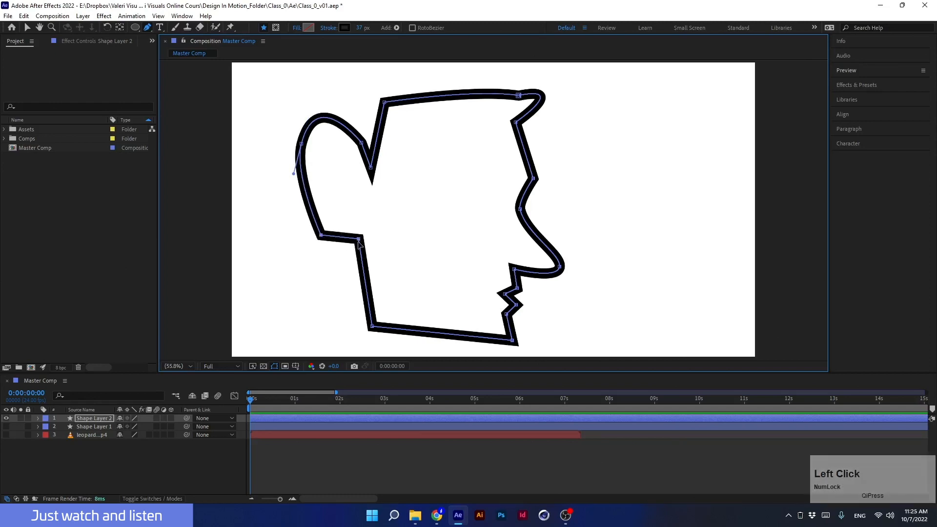
pyautogui.keyDown('alt'); pyautogui.click(359, 241); pyautogui.keyUp('alt')
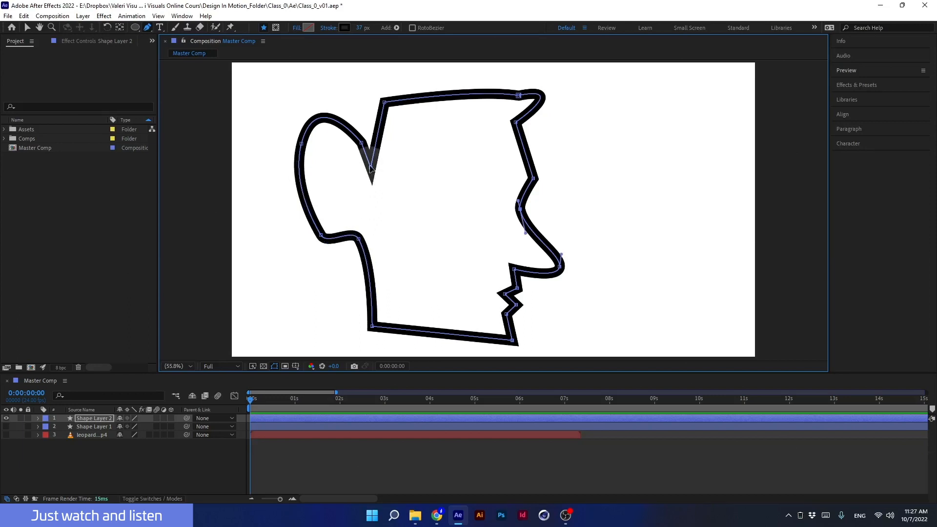
# - Try smoothing the inner notch vertex near the top-left, undoing the attempt
pyautogui.click(370, 167)
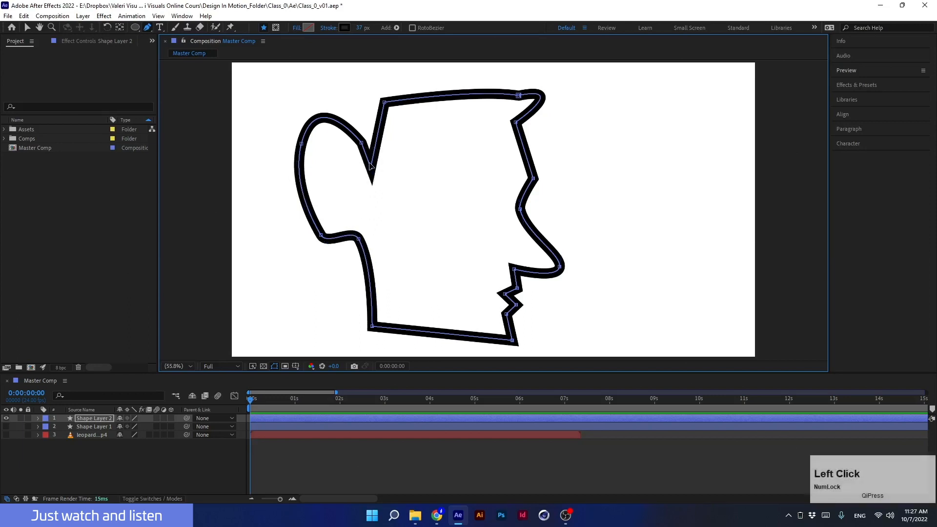
pyautogui.hotkey('ctrl', 'z')
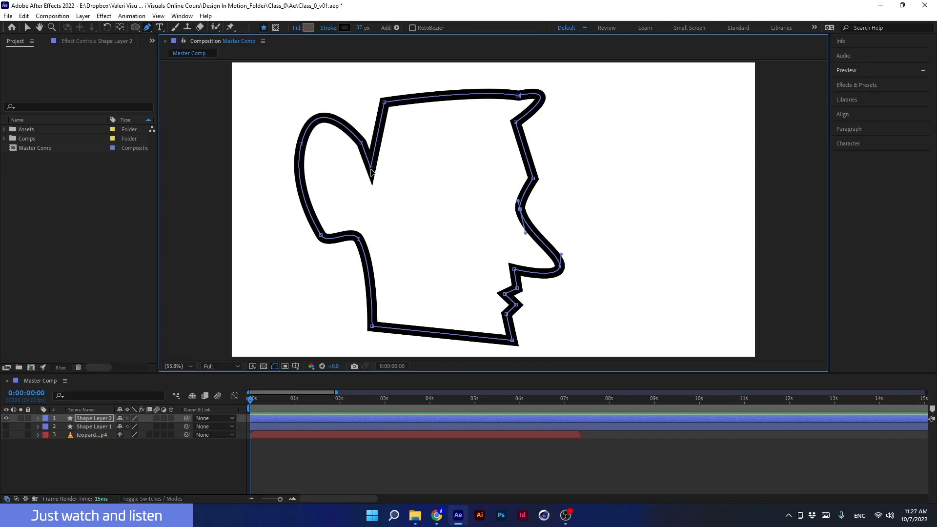
pyautogui.click(371, 171)
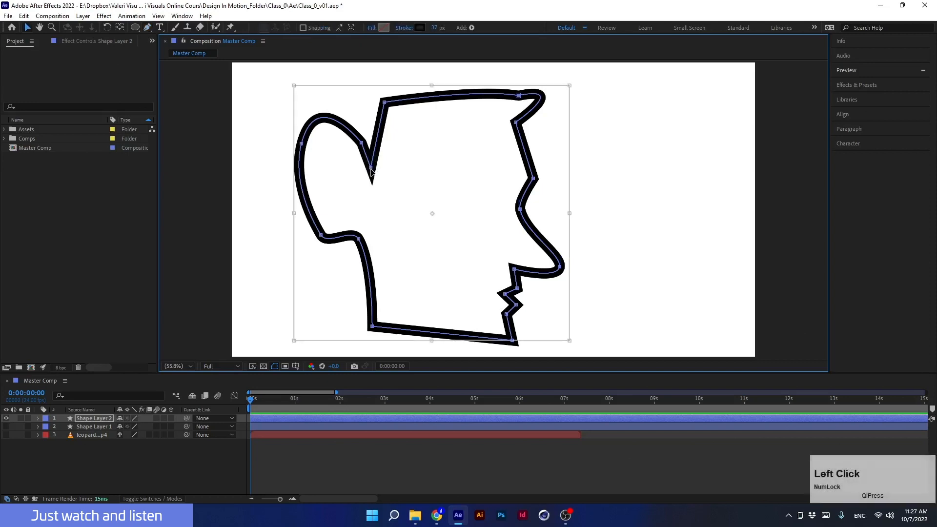
# - Reselect the Pen tool and convert all path vertices to corners and then back to smooth points
pyautogui.click(147, 27)
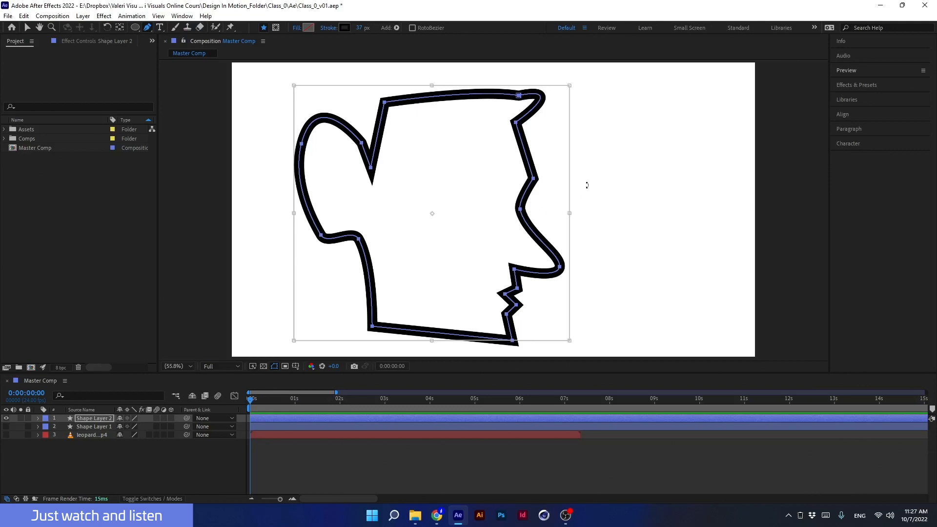
pyautogui.press('Return')
pyautogui.press('alt')
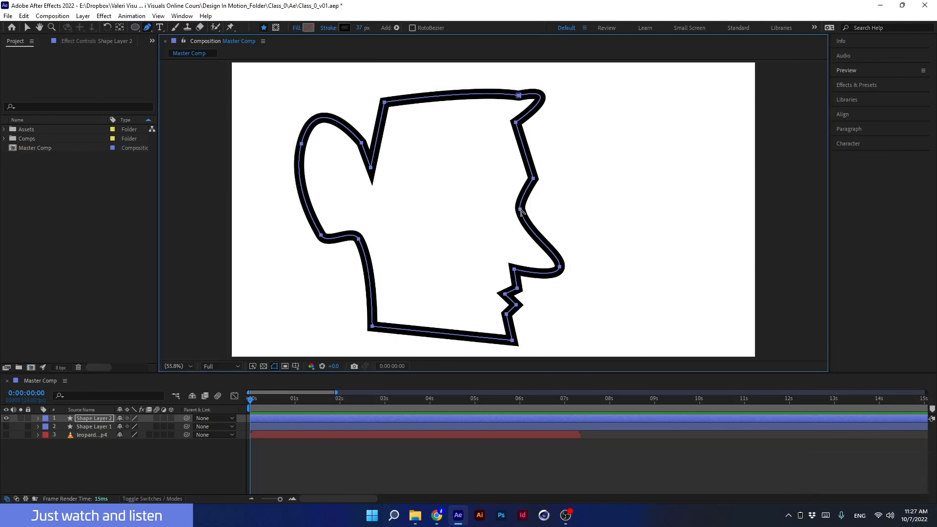
pyautogui.keyDown('alt'); pyautogui.click(520, 211); pyautogui.keyUp('alt')
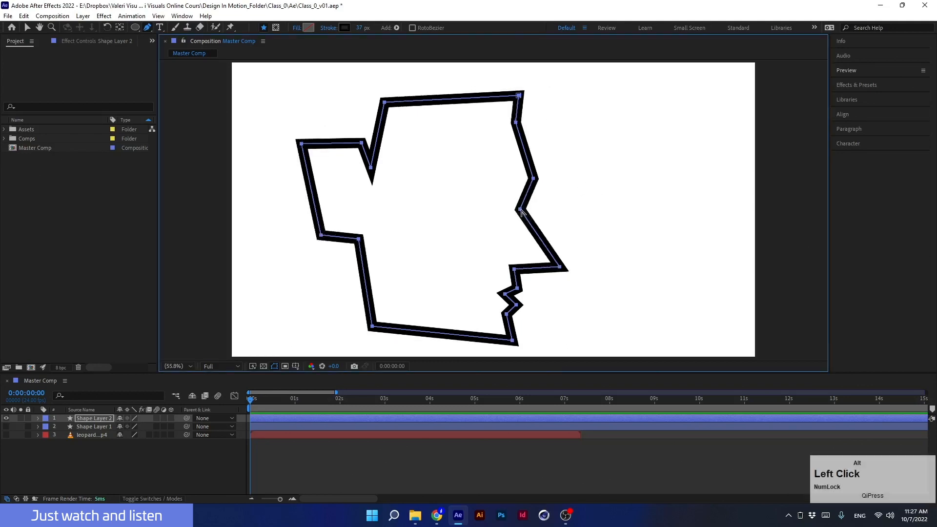
pyautogui.keyDown('alt'); pyautogui.click(520, 212); pyautogui.keyUp('alt')
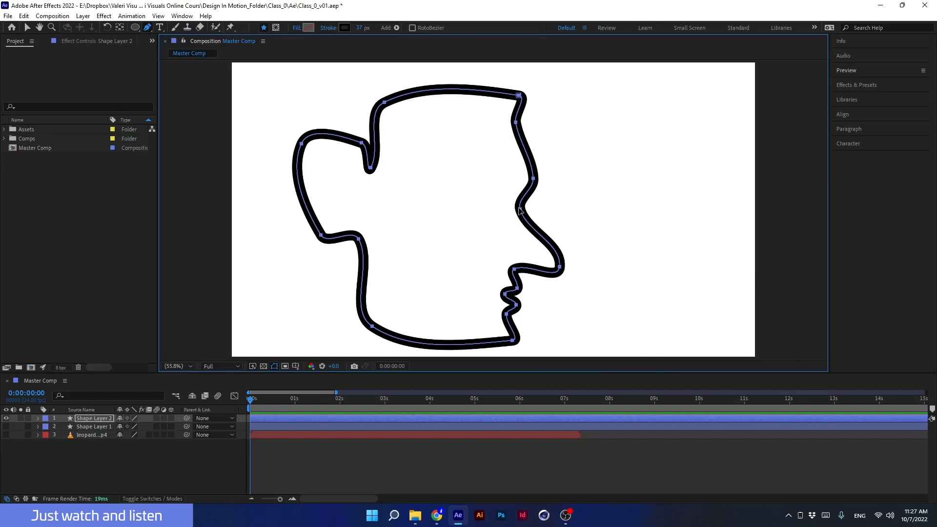
# - Reselect the path and again toggle all its vertices to corners and back to smooth points
pyautogui.click(519, 211)
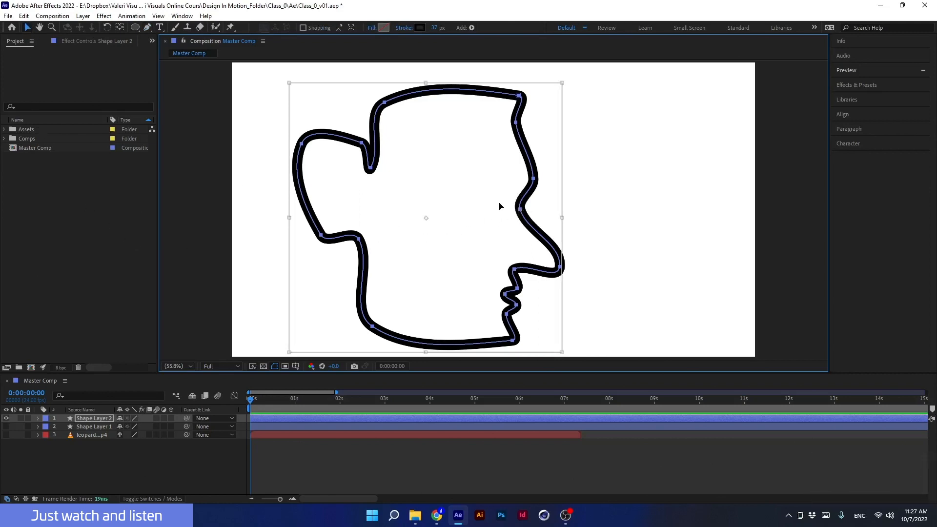
pyautogui.press('alt')
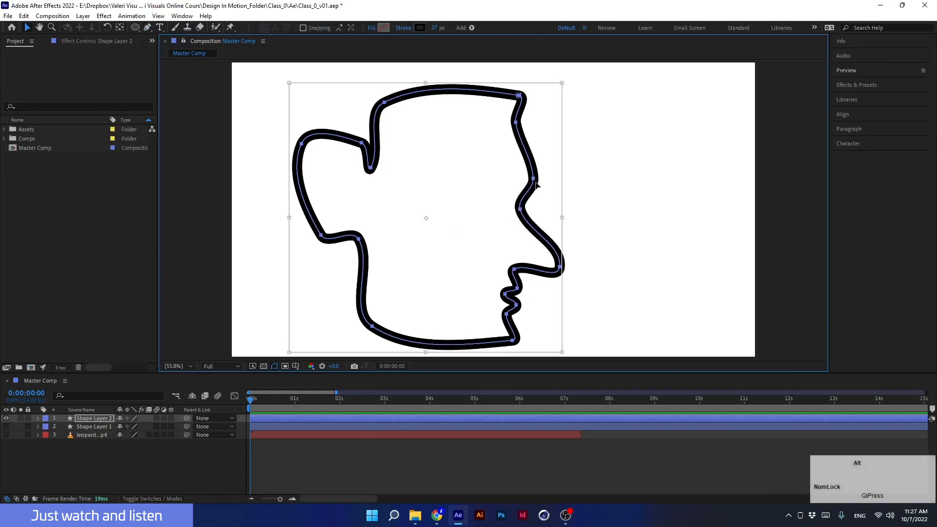
pyautogui.press('Return')
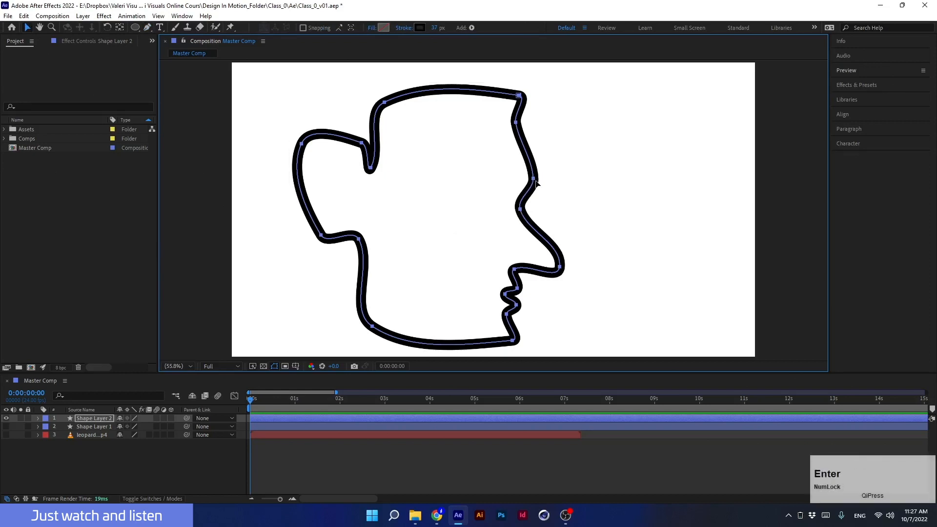
pyautogui.press('alt')
pyautogui.click(148, 27)
pyautogui.press('alt')
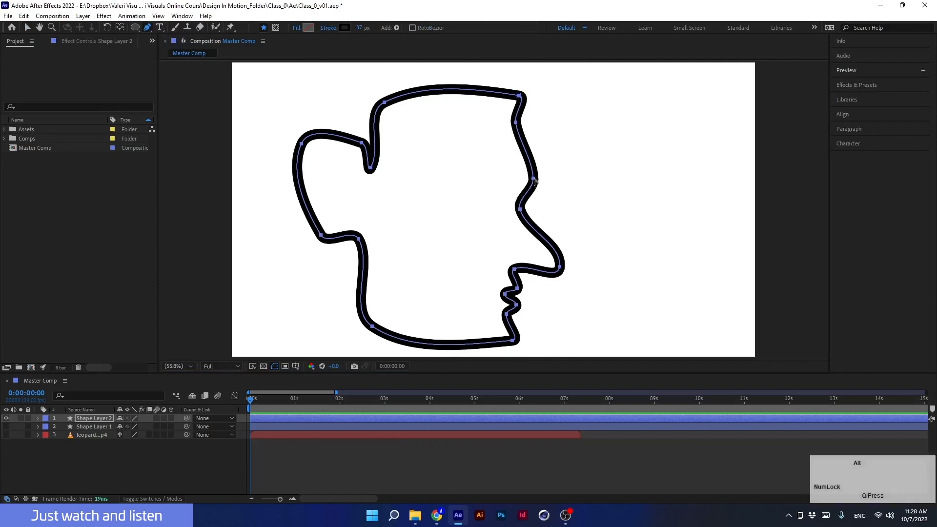
pyautogui.keyDown('alt'); pyautogui.click(534, 179); pyautogui.keyUp('alt')
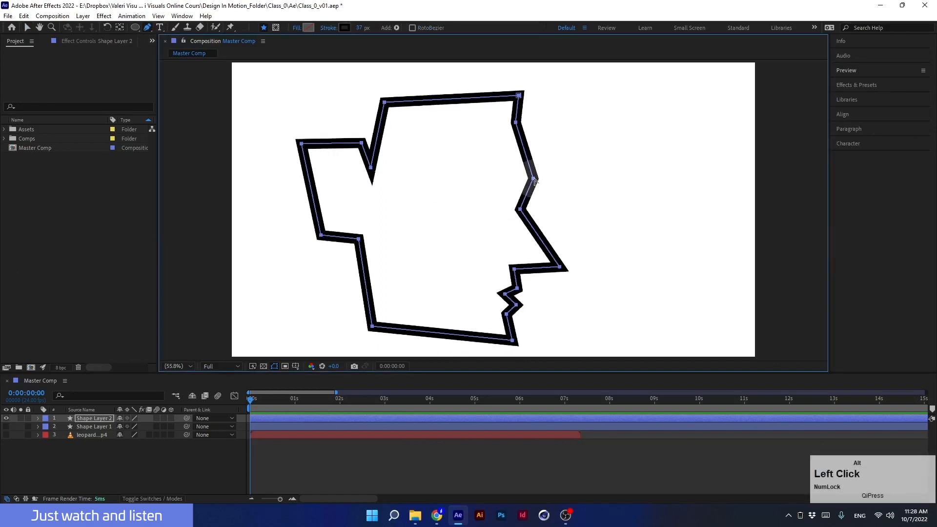
pyautogui.keyDown('alt'); pyautogui.click(533, 180); pyautogui.keyUp('alt')
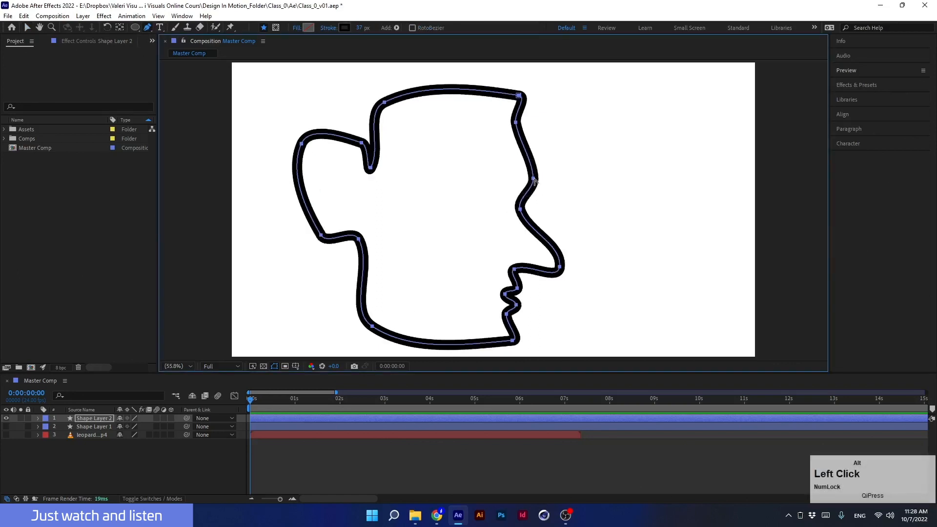
# - Delete the shape layer, then make the leopard video layer visible and select it
pyautogui.click(90, 418)
pyautogui.press('Delete')
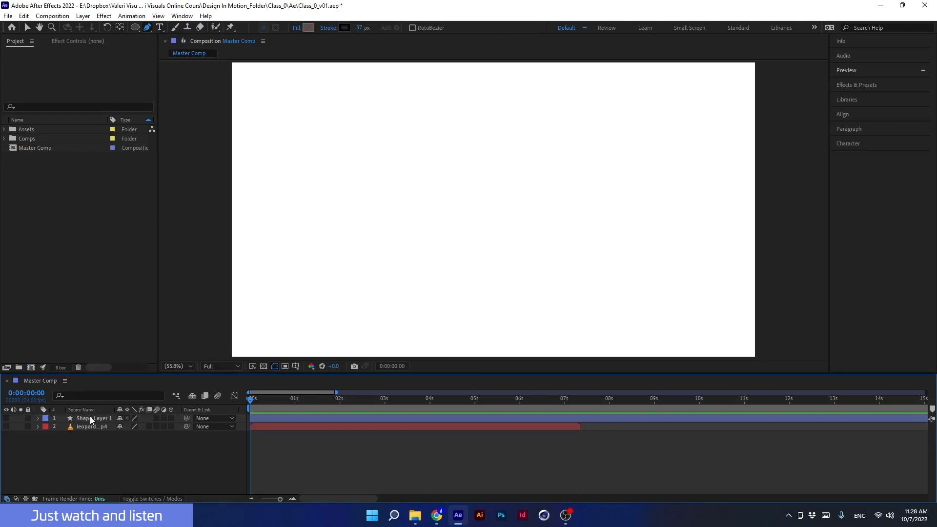
pyautogui.click(6, 426)
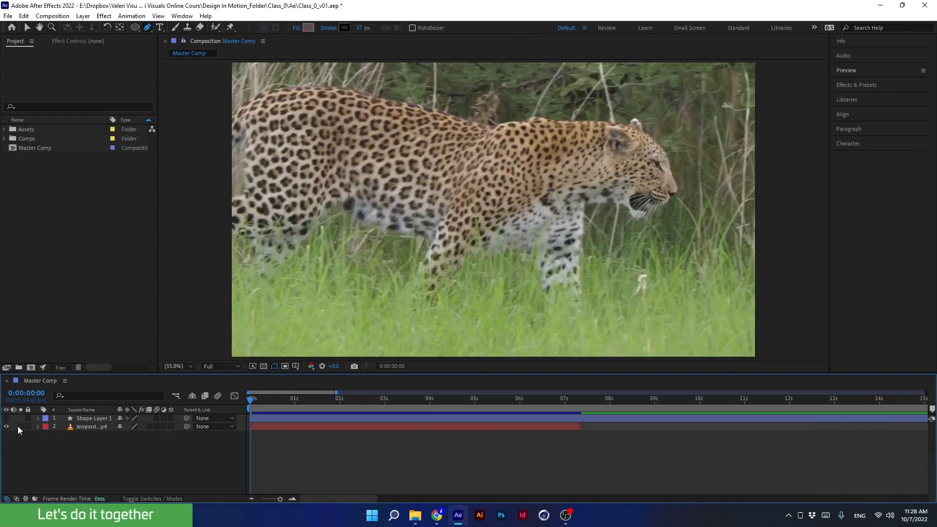
pyautogui.click(83, 426)
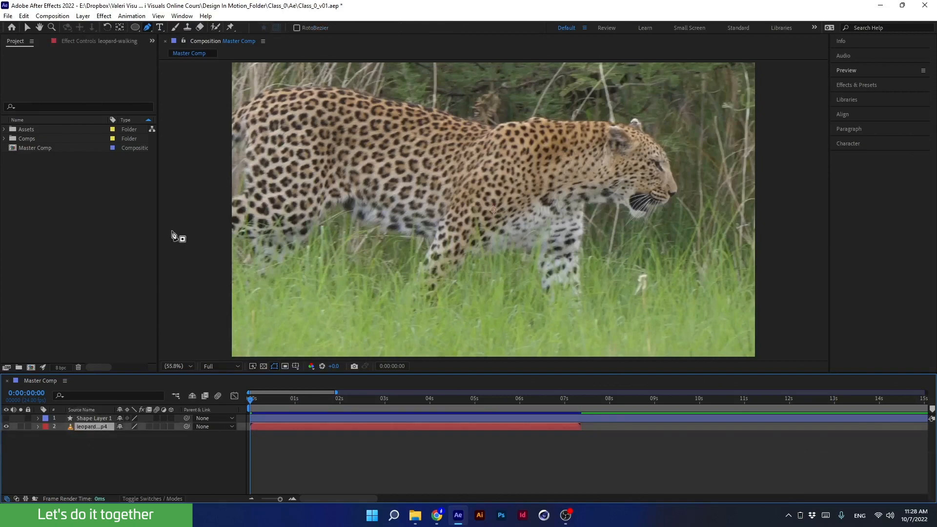
# - Draw a closed straight-edged mask around the leopard's head on the video layer with the Pen tool
pyautogui.click(148, 28)
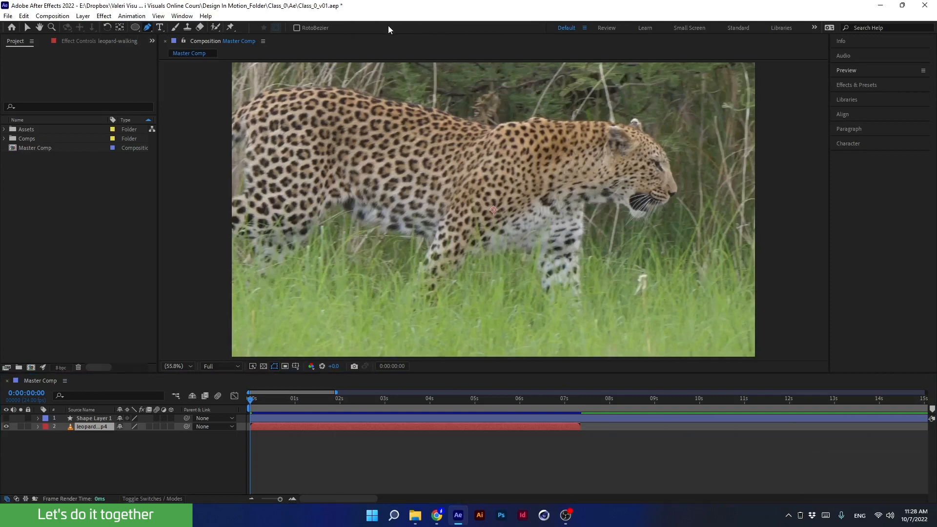
pyautogui.click(102, 426)
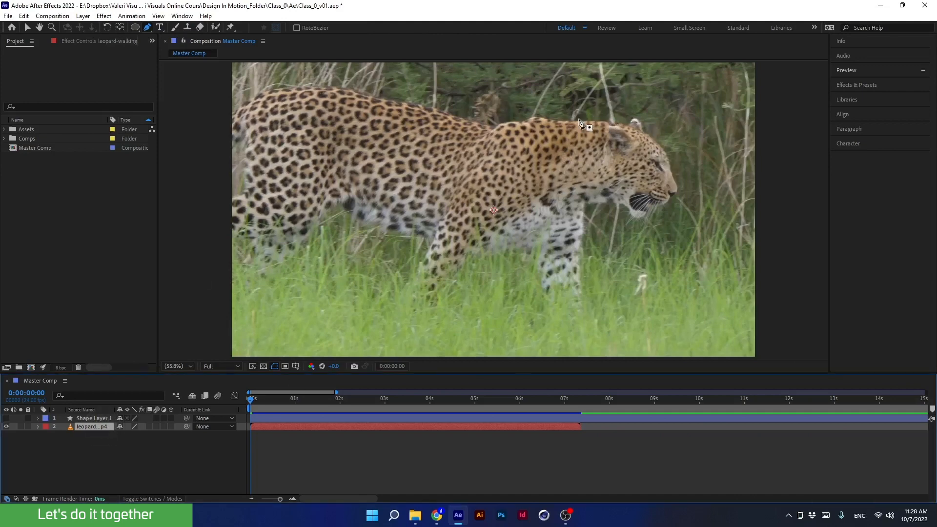
pyautogui.click(546, 116)
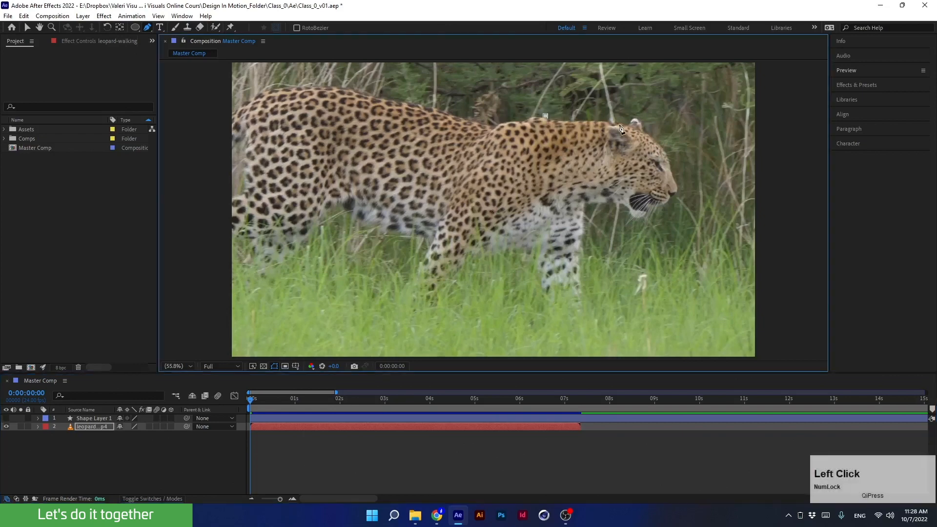
pyautogui.click(627, 126)
pyautogui.click(635, 115)
pyautogui.click(643, 132)
pyautogui.click(641, 224)
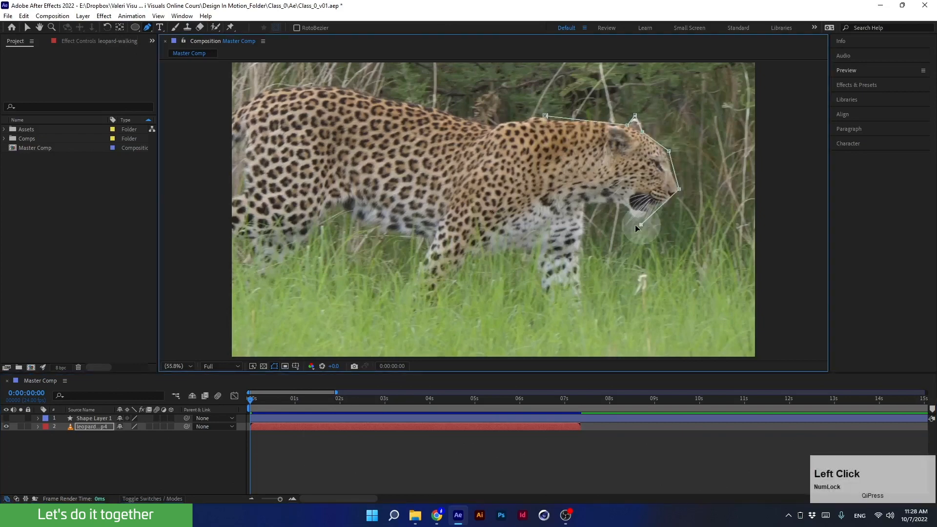
pyautogui.click(610, 201)
pyautogui.click(582, 205)
pyautogui.click(545, 116)
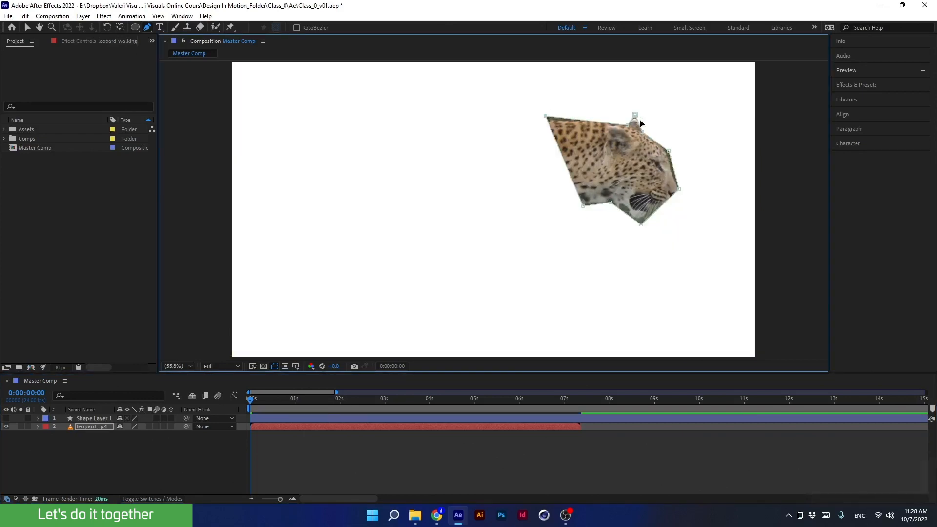
# - Convert the mask's vertices into smooth curves so the path follows the leopard's ear, muzzle and chin
pyautogui.scroll(1, 666, 142)
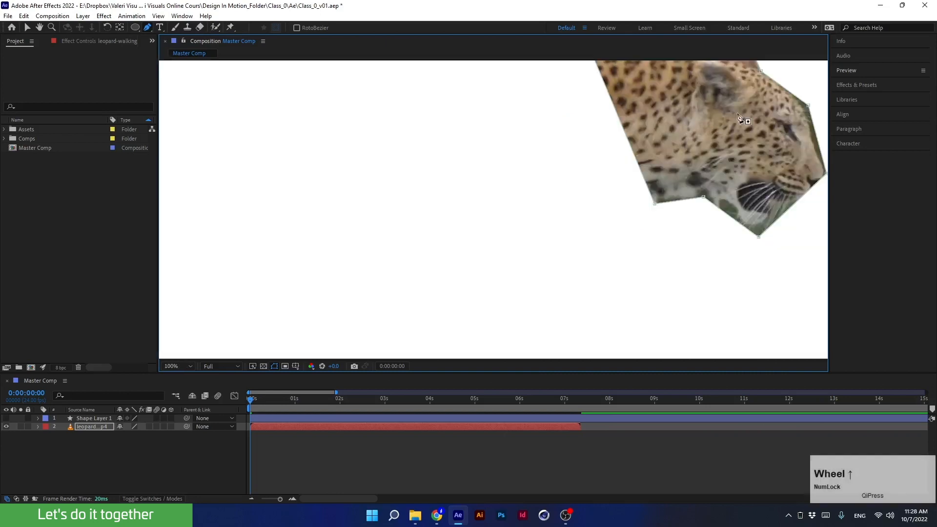
pyautogui.moveTo(730, 116); pyautogui.dragTo(472, 192)
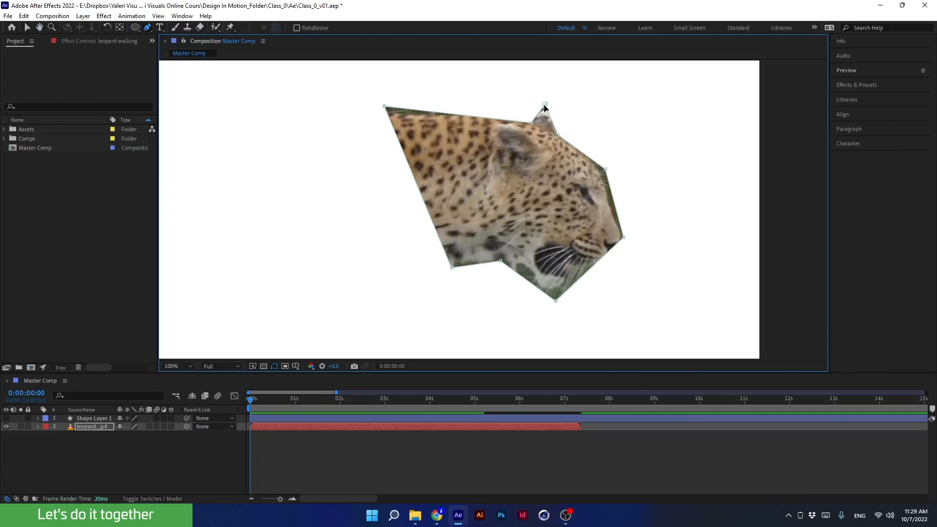
pyautogui.press('alt')
pyautogui.moveTo(545, 105)
pyautogui.mouseDown()
pyautogui.moveTo(563, 117)
pyautogui.moveTo(545, 110)
pyautogui.mouseUp()
pyautogui.keyDown('alt'); pyautogui.click(606, 171); pyautogui.keyUp('alt')
pyautogui.moveTo(605, 173); pyautogui.dragTo(619, 243)
pyautogui.keyDown('alt'); pyautogui.click(623, 237); pyautogui.keyUp('alt')
pyautogui.moveTo(556, 301)
pyautogui.mouseDown()
pyautogui.moveTo(552, 289)
pyautogui.moveTo(575, 268)
pyautogui.moveTo(605, 262)
pyautogui.moveTo(549, 289)
pyautogui.mouseUp()
pyautogui.click(598, 260)
pyautogui.keyDown('alt'); pyautogui.click(552, 292); pyautogui.keyUp('alt')
pyautogui.moveTo(501, 262); pyautogui.dragTo(519, 264)
pyautogui.keyDown('alt'); pyautogui.click(523, 264); pyautogui.keyUp('alt')
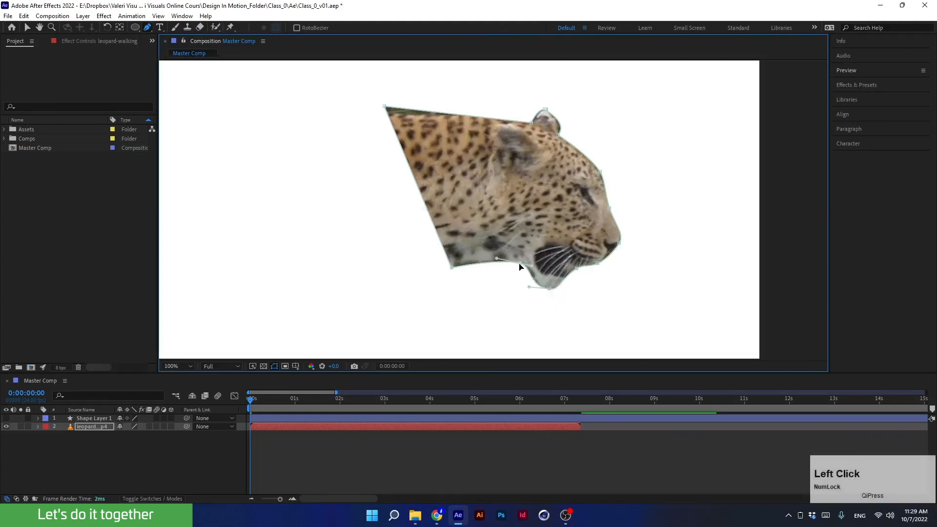
pyautogui.moveTo(384, 106); pyautogui.dragTo(388, 118)
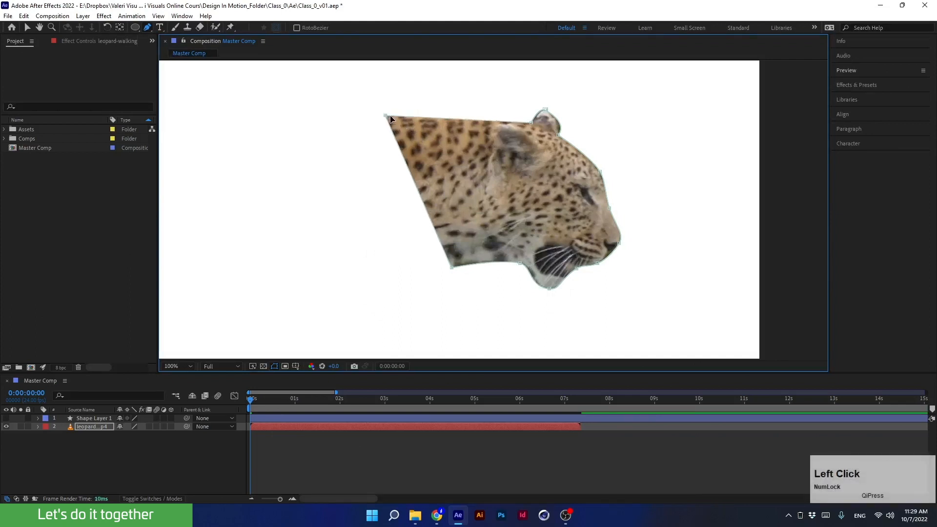
# - Switch to the Mask Feather tool and pull feather points outward along the back of the head
pyautogui.moveTo(148, 27); pyautogui.dragTo(189, 71)
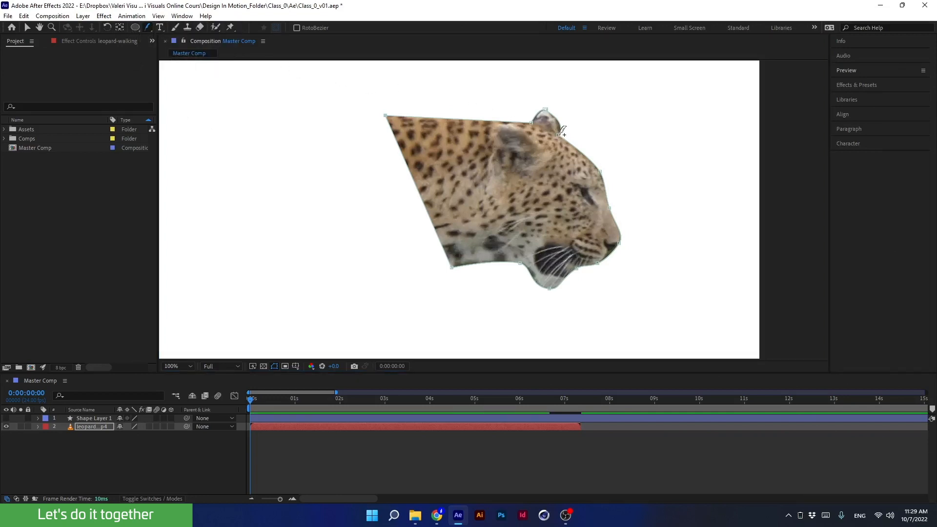
pyautogui.moveTo(563, 132); pyautogui.dragTo(615, 141)
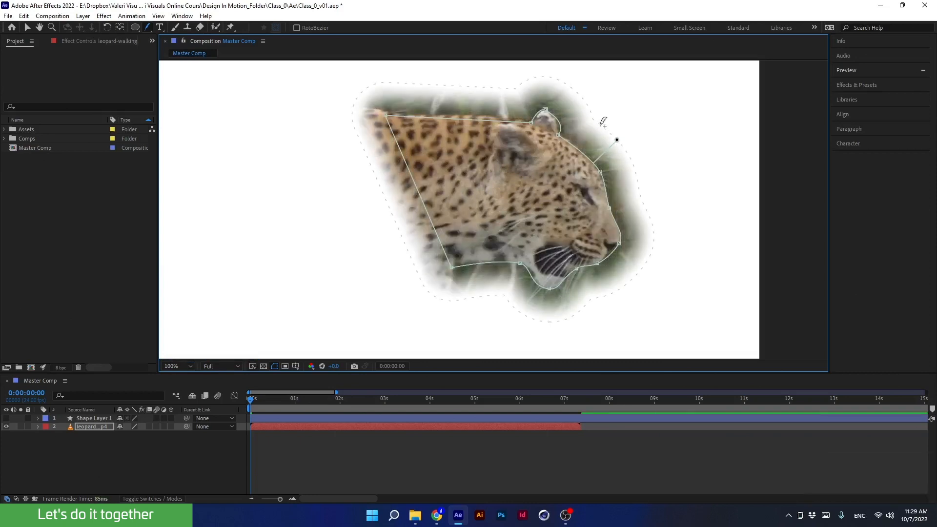
pyautogui.moveTo(603, 122); pyautogui.dragTo(577, 149)
pyautogui.scroll(1, 617, 134)
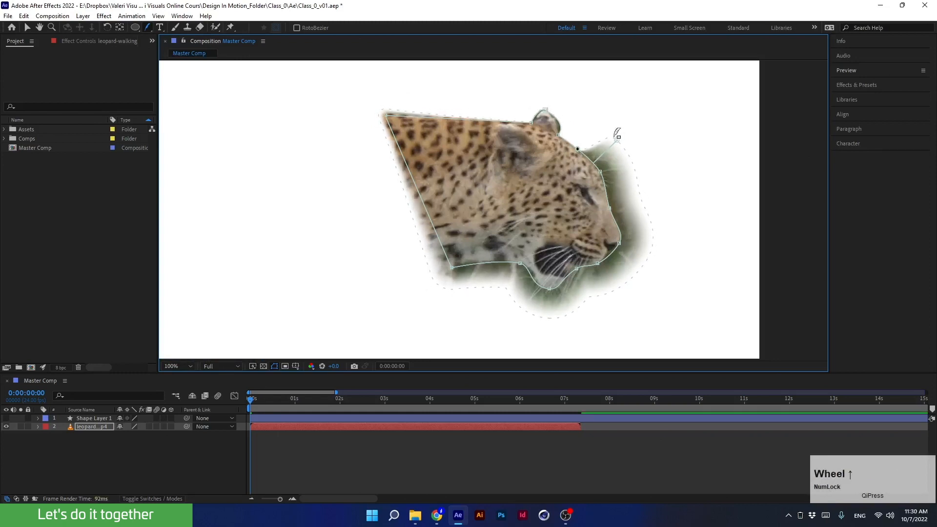
pyautogui.middleClick(756, 142)
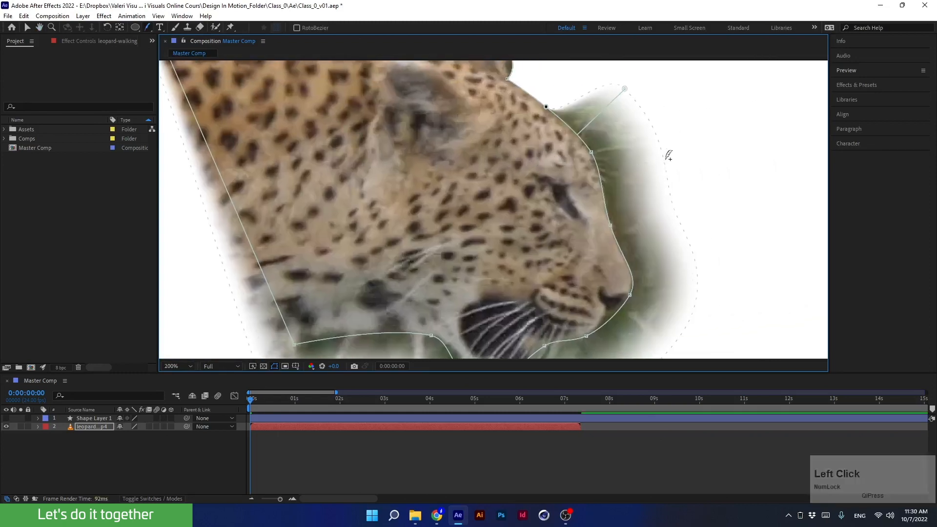
pyautogui.moveTo(668, 155); pyautogui.dragTo(639, 202)
# - Add feather points at the chin, ear, forehead and muzzle, dragging them to shape the soft mask edge
pyautogui.scroll(-1, 640, 202)
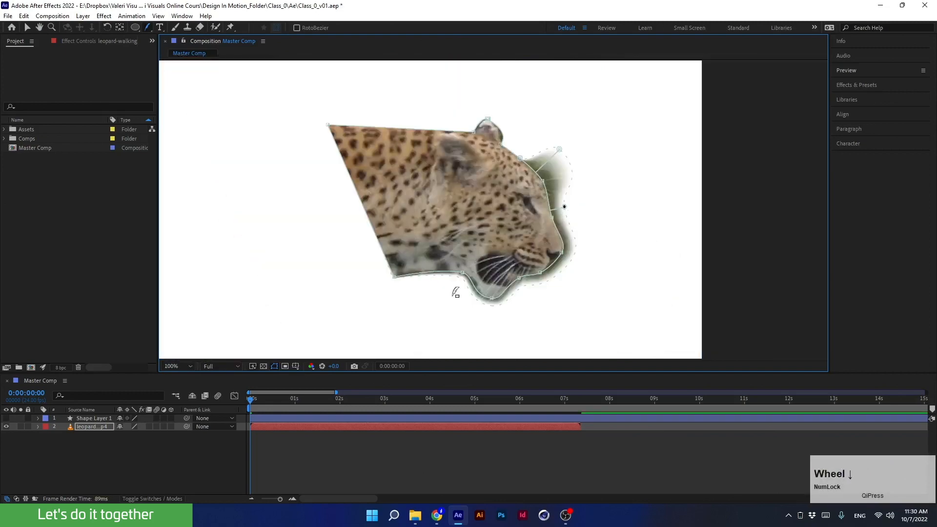
pyautogui.moveTo(486, 299)
pyautogui.mouseDown()
pyautogui.moveTo(482, 292)
pyautogui.moveTo(481, 313)
pyautogui.mouseUp()
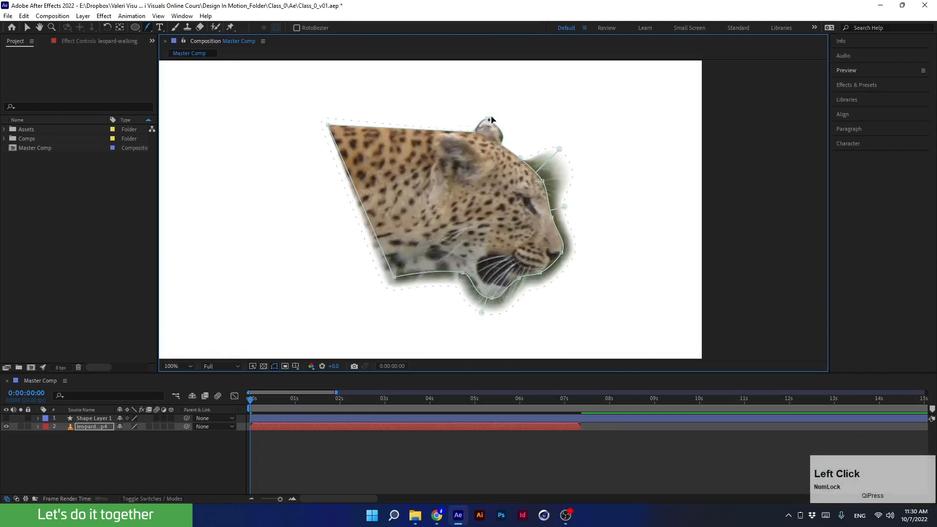
pyautogui.moveTo(489, 122); pyautogui.dragTo(450, 131)
pyautogui.moveTo(559, 150); pyautogui.dragTo(524, 139)
pyautogui.moveTo(564, 209); pyautogui.dragTo(541, 225)
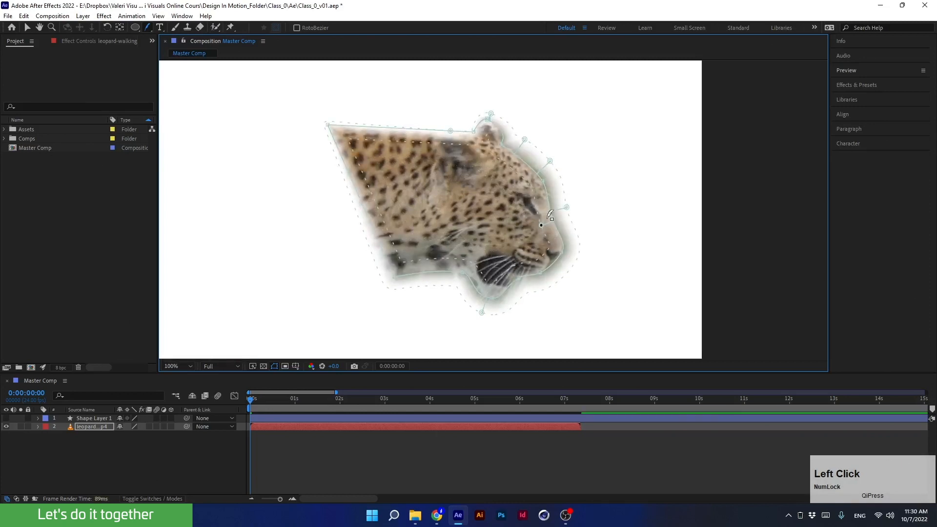
# - Pull two more feather points outward beside the leopard's eye and muzzle to soften the mask edge
pyautogui.moveTo(546, 192); pyautogui.dragTo(581, 184)
pyautogui.moveTo(550, 240); pyautogui.dragTo(592, 236)
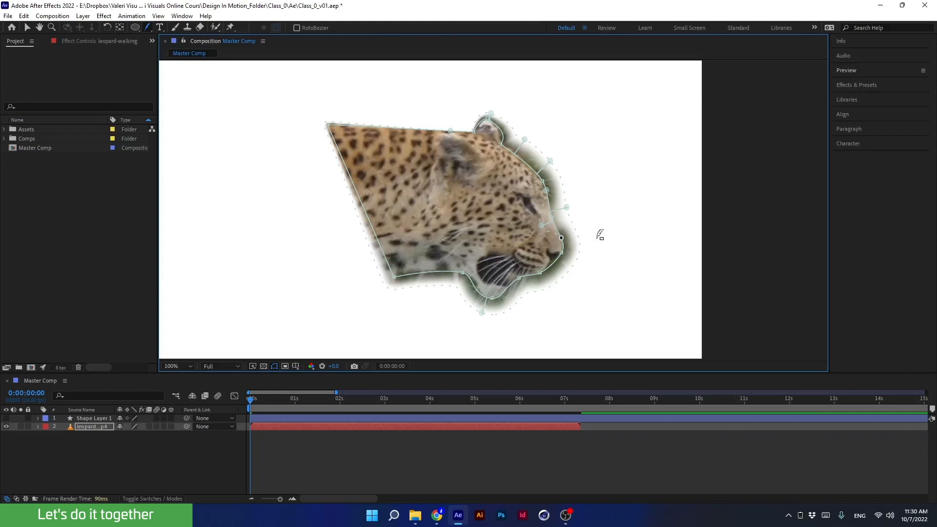
pyautogui.click(148, 28)
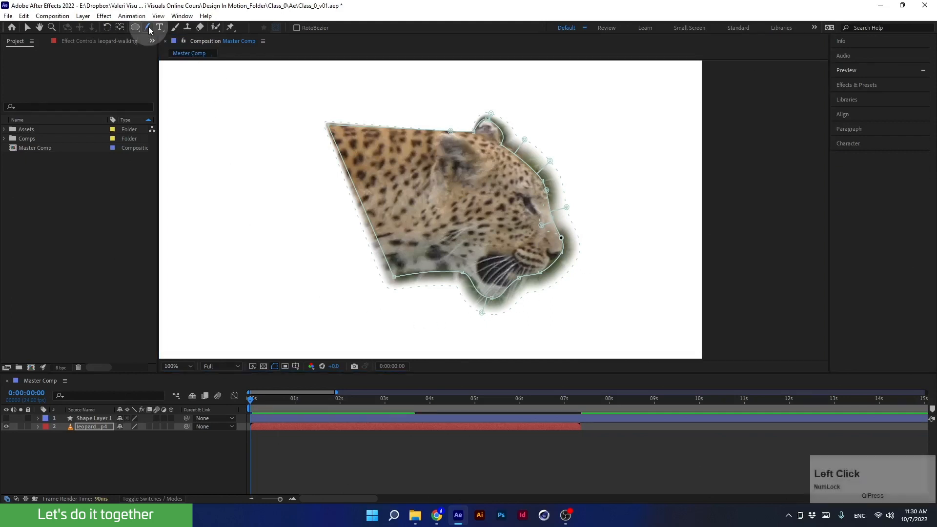
pyautogui.click(175, 30)
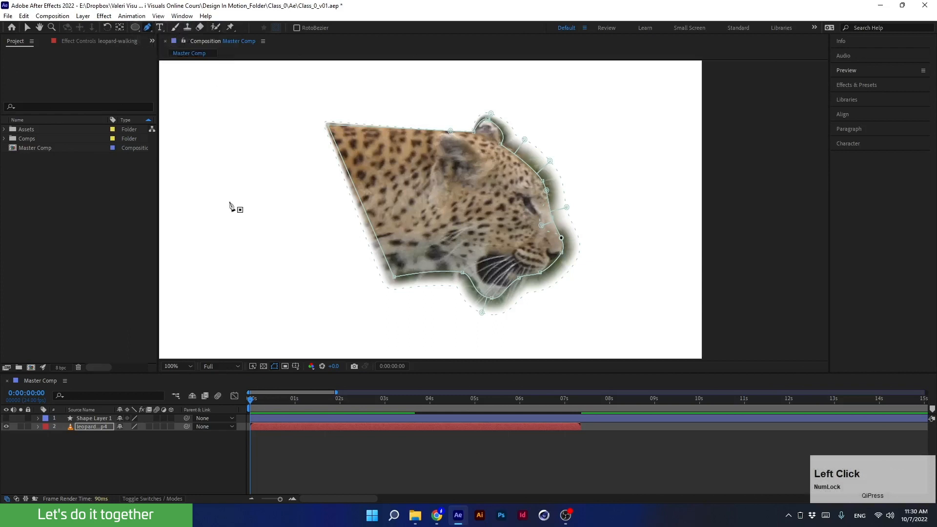
# - Delete the mask from the leopard video layer
pyautogui.click(95, 427)
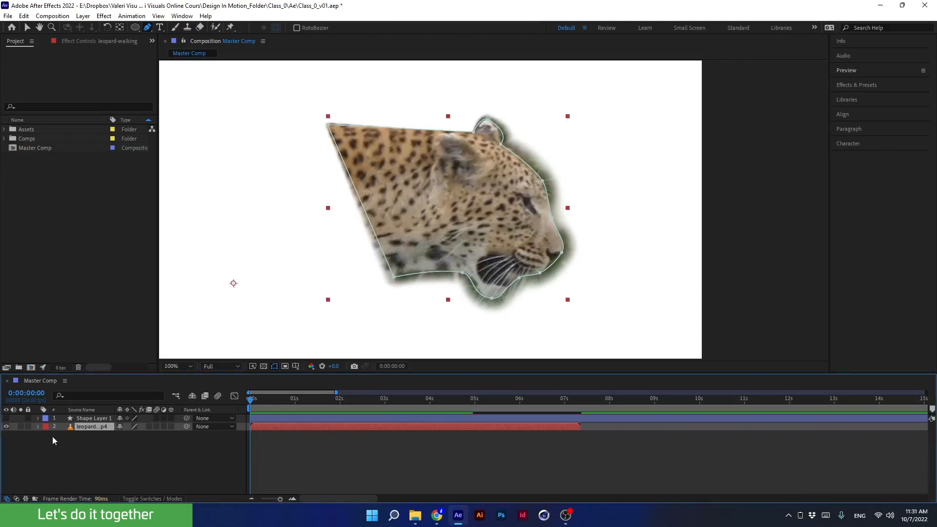
pyautogui.click(37, 427)
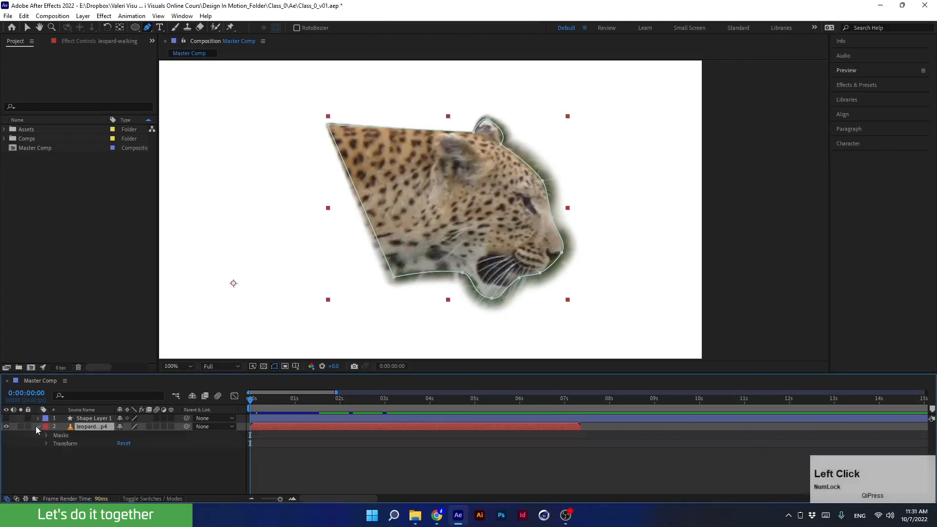
pyautogui.click(63, 436)
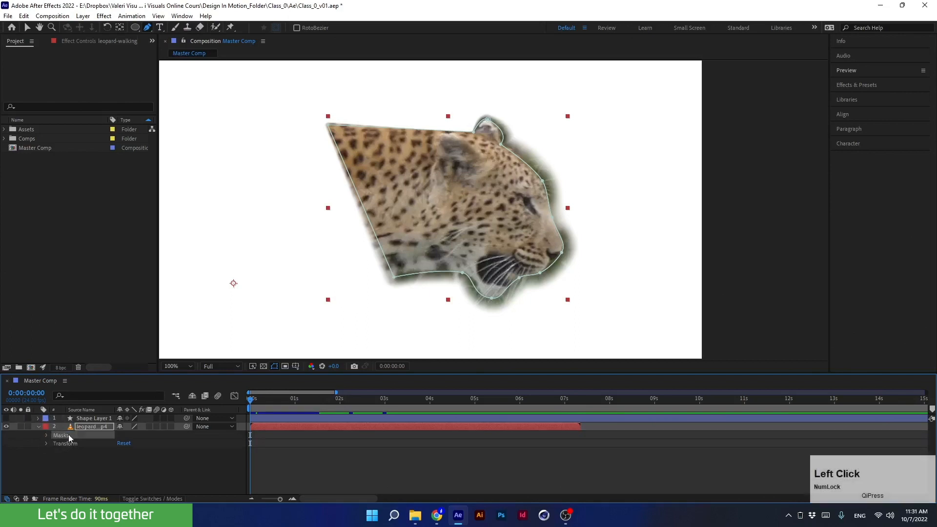
pyautogui.press('Delete')
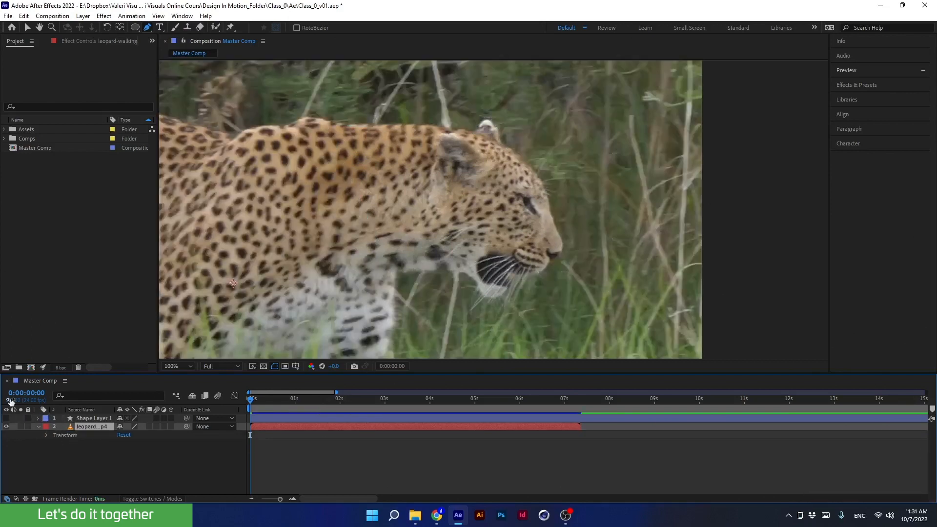
# - Collapse the leopard layer and turn off its visibility so the composition shows only the background
pyautogui.click(37, 426)
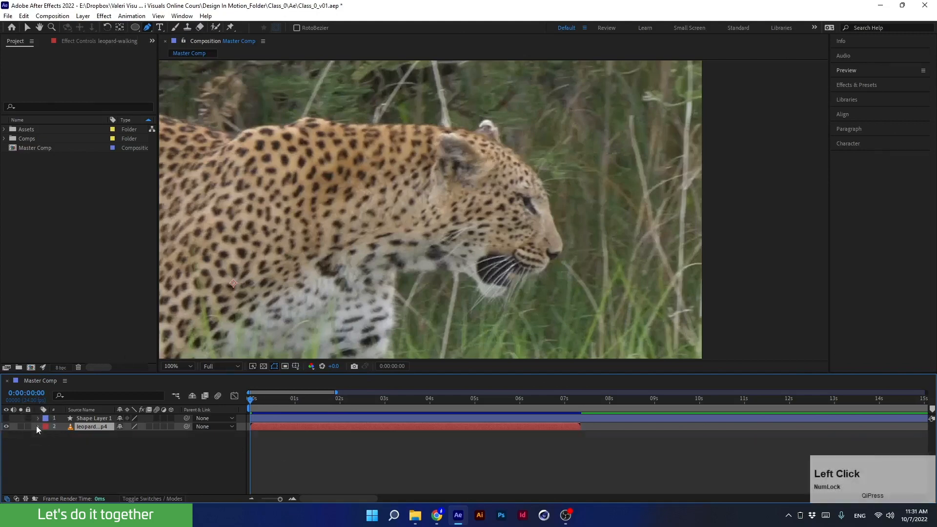
pyautogui.click(171, 367)
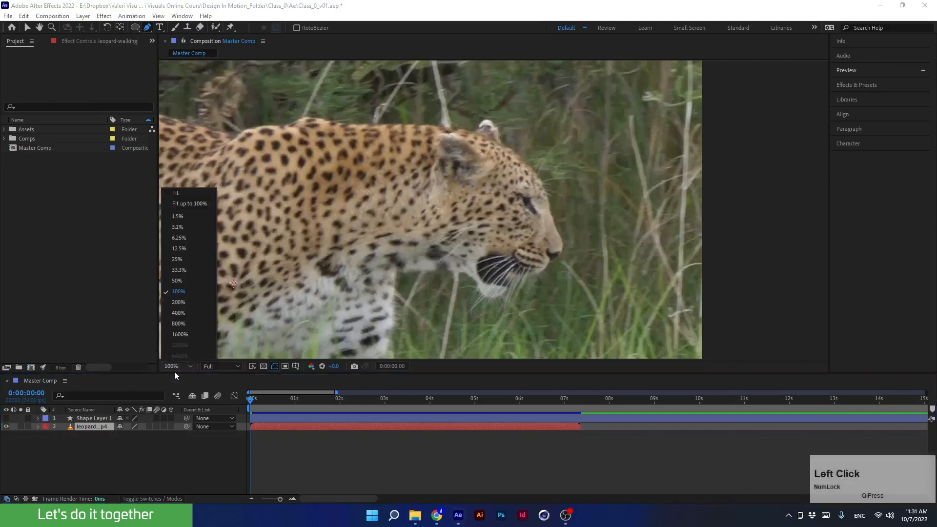
pyautogui.click(183, 194)
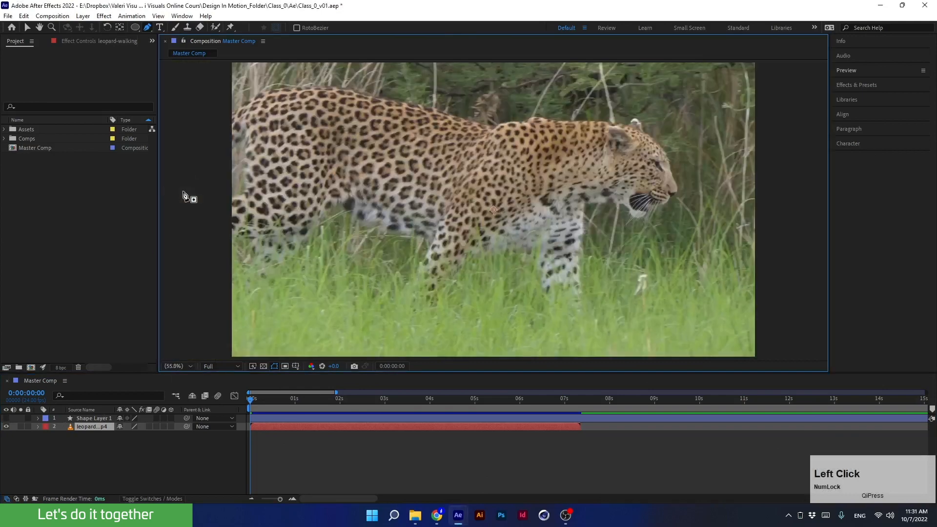
pyautogui.click(161, 28)
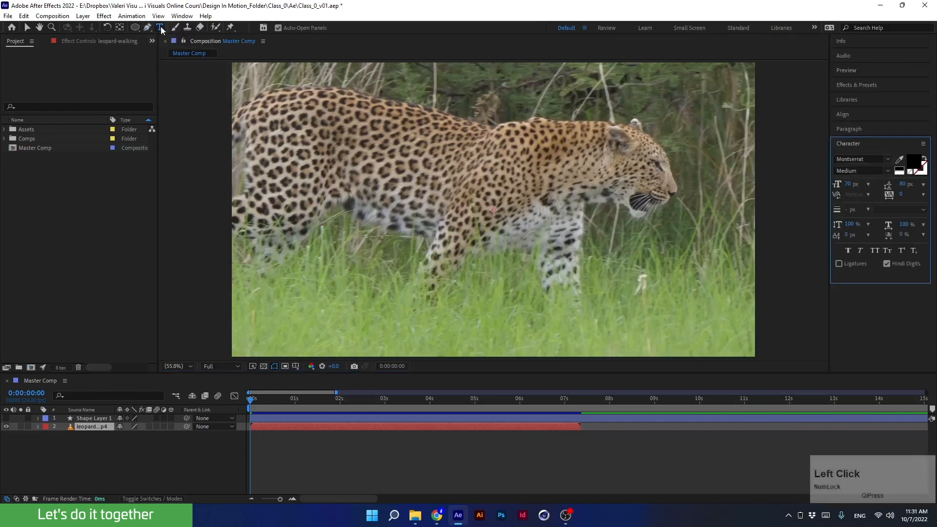
pyautogui.click(6, 427)
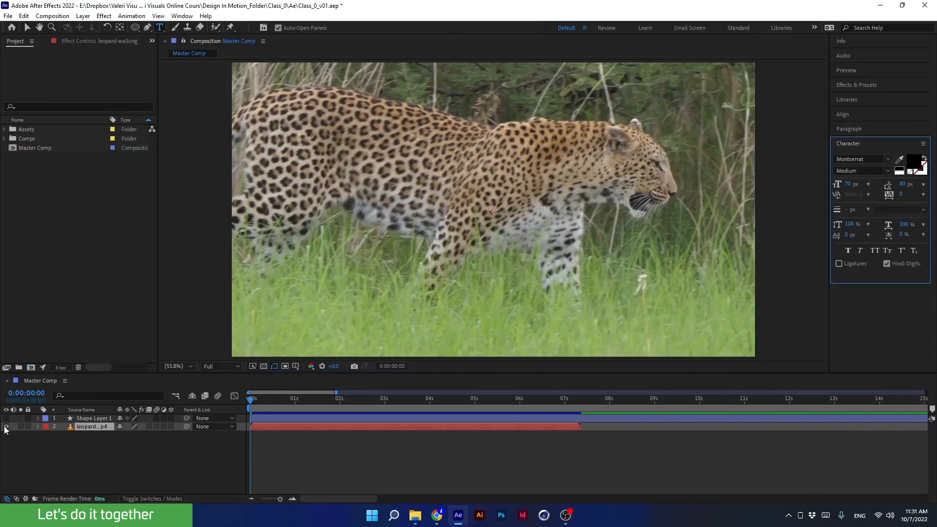
# - With the Type tool, create a point text layer reading 12345 and highlight its first four digits
pyautogui.click(160, 28)
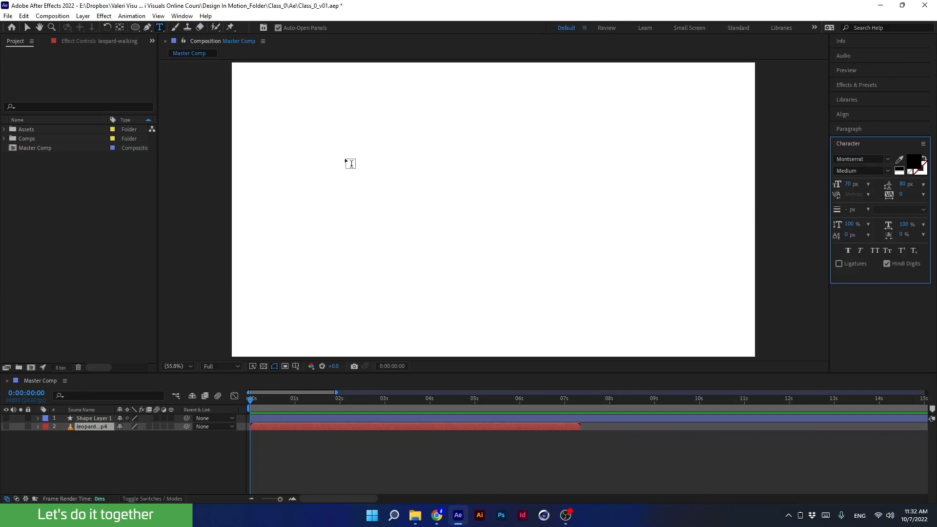
pyautogui.click(349, 180)
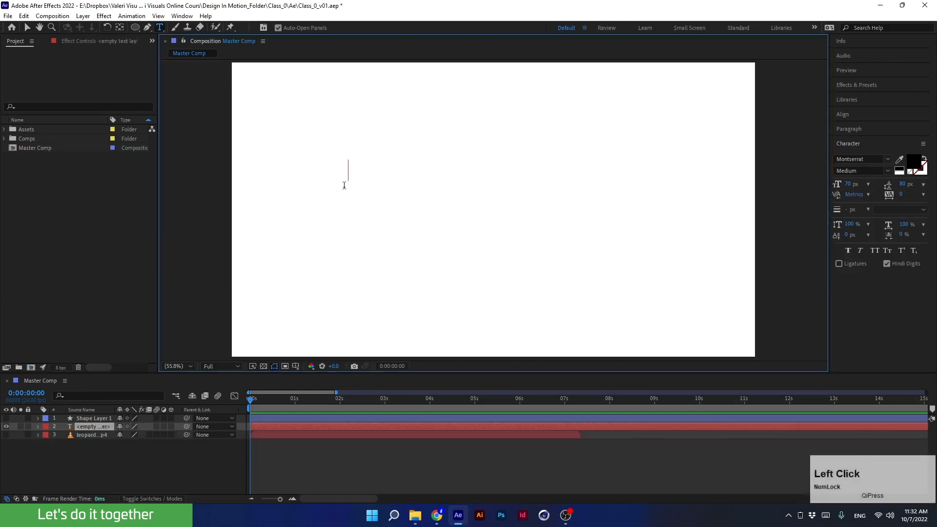
pyautogui.write('12345')
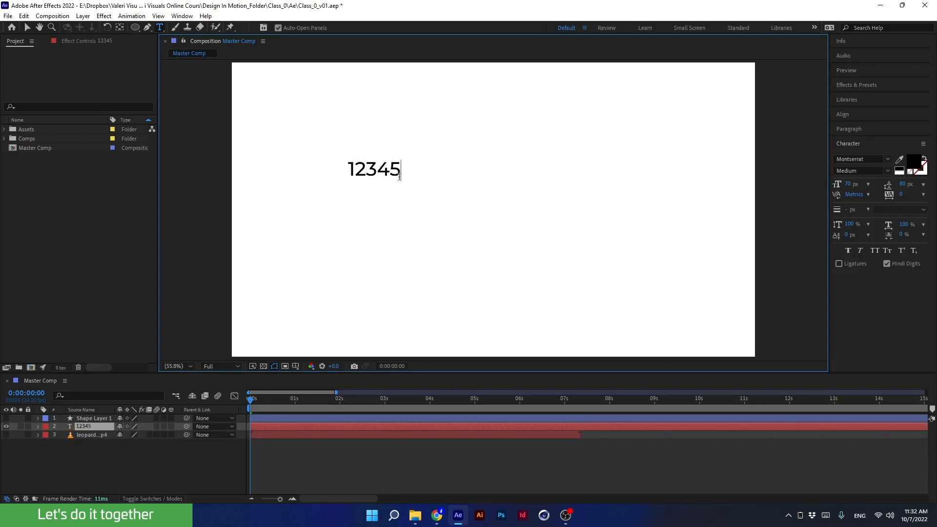
pyautogui.click(377, 169)
pyautogui.moveTo(349, 168); pyautogui.dragTo(428, 183)
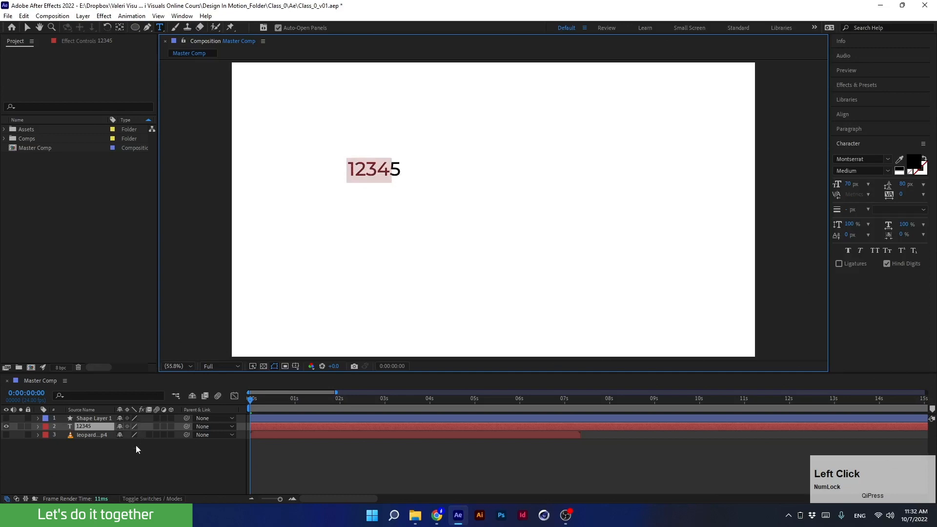
pyautogui.click(125, 469)
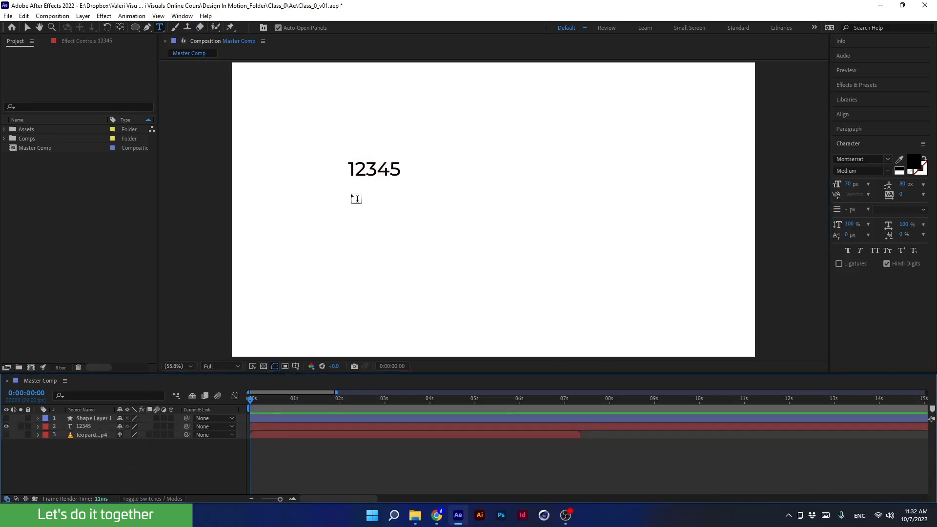
# - Draw a paragraph text box below the first text and type 12345 into it
pyautogui.moveTo(349, 194); pyautogui.dragTo(615, 319)
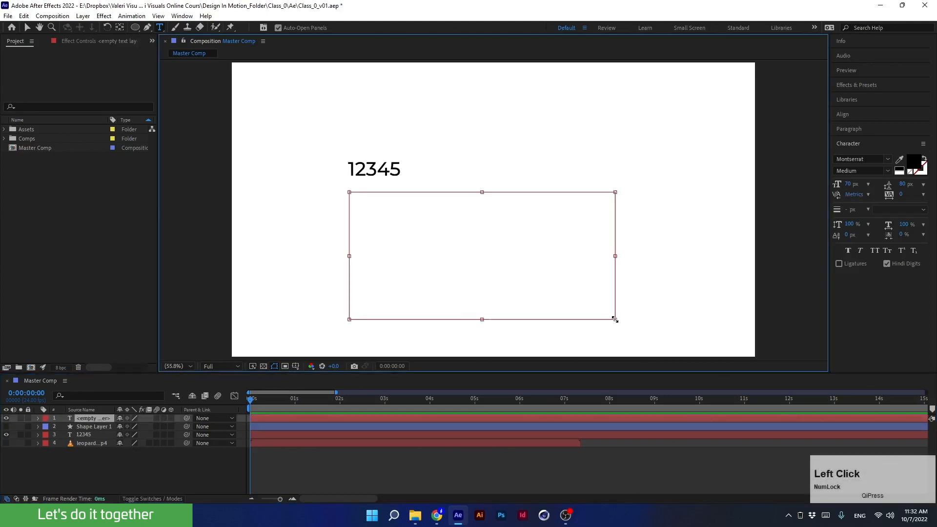
pyautogui.write('12345')
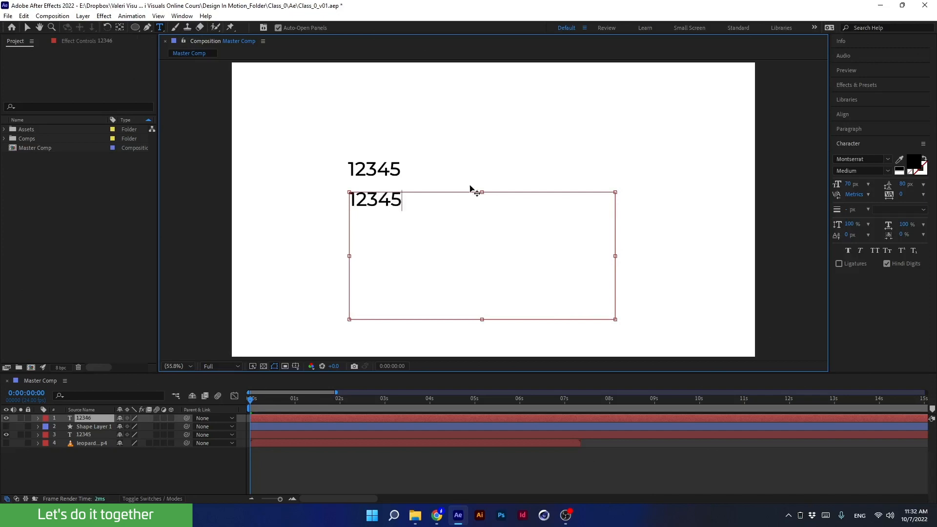
# - Delete both 12345 text layers from the timeline
pyautogui.moveTo(78, 419); pyautogui.dragTo(82, 431)
pyautogui.doubleClick(80, 429)
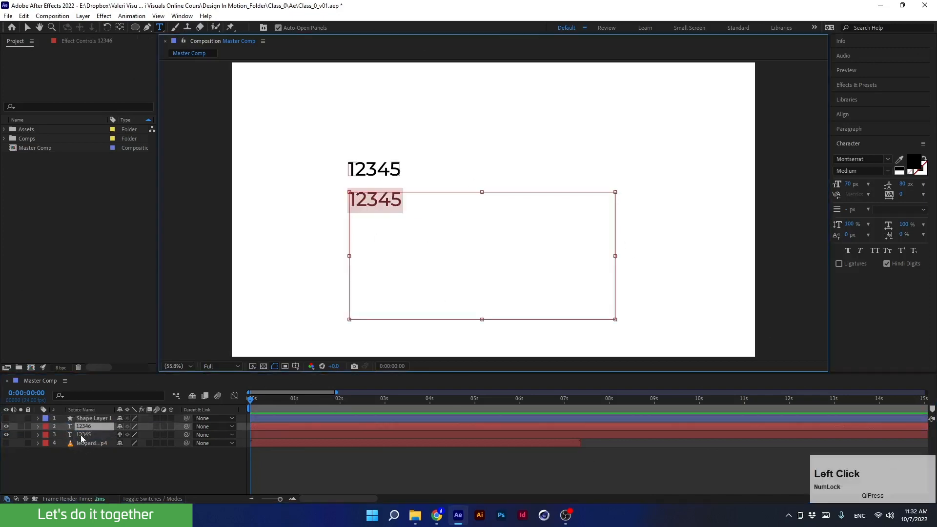
pyautogui.click(79, 434)
pyautogui.press('Delete')
pyautogui.click(79, 427)
pyautogui.press('Delete')
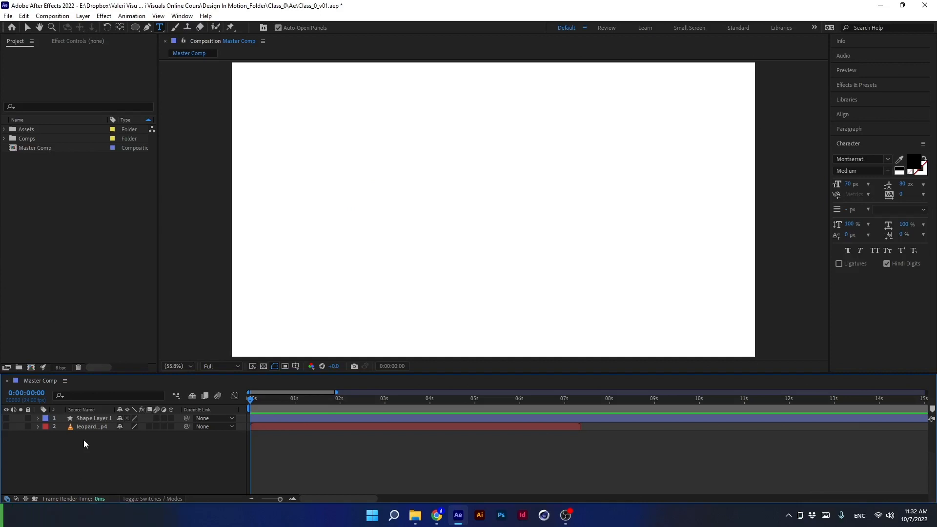
# - Create a point text layer reading Start in the middle of the composition and select the word
pyautogui.click(160, 29)
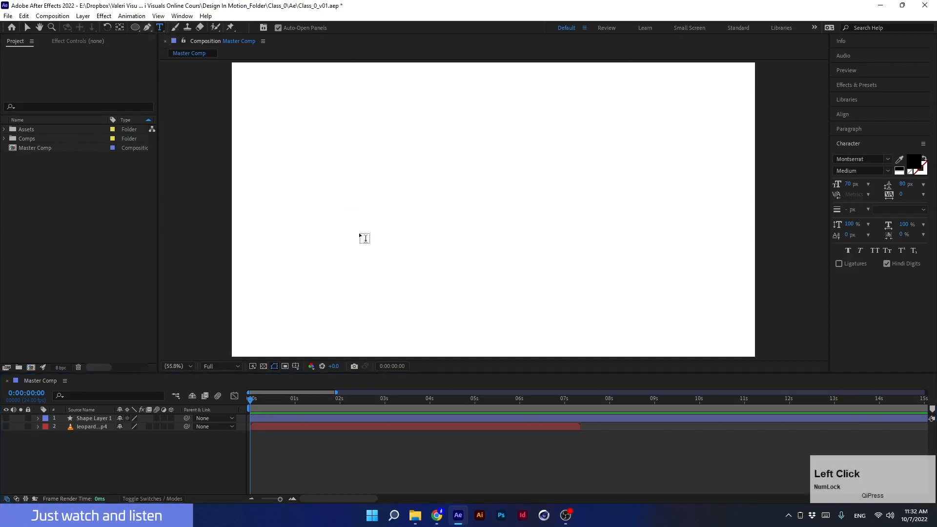
pyautogui.click(477, 211)
pyautogui.write('Start')
pyautogui.doubleClick(509, 206)
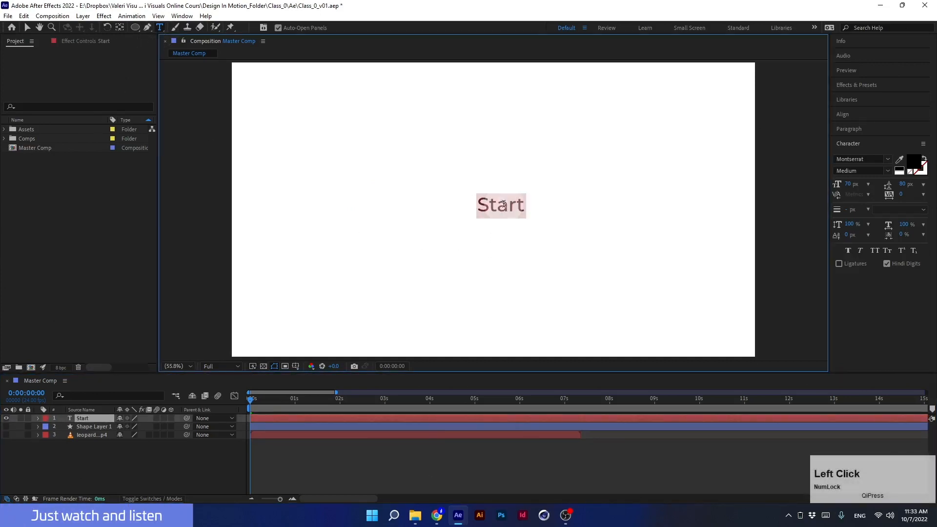
# - Set the Start text's font size to 104 px and toggle between the fill and stroke swatches
pyautogui.moveTo(852, 184)
pyautogui.mouseDown()
pyautogui.moveTo(922, 190)
pyautogui.moveTo(874, 199)
pyautogui.moveTo(879, 211)
pyautogui.mouseUp()
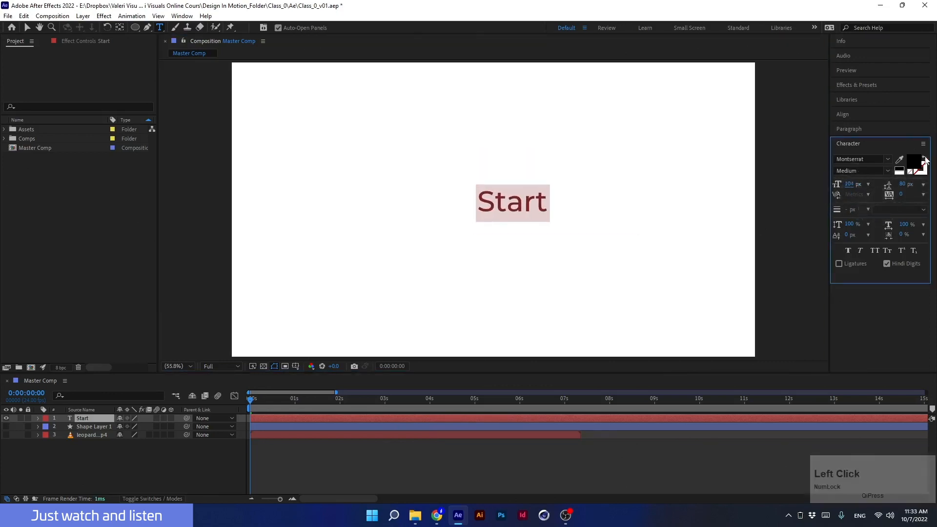
pyautogui.click(924, 159)
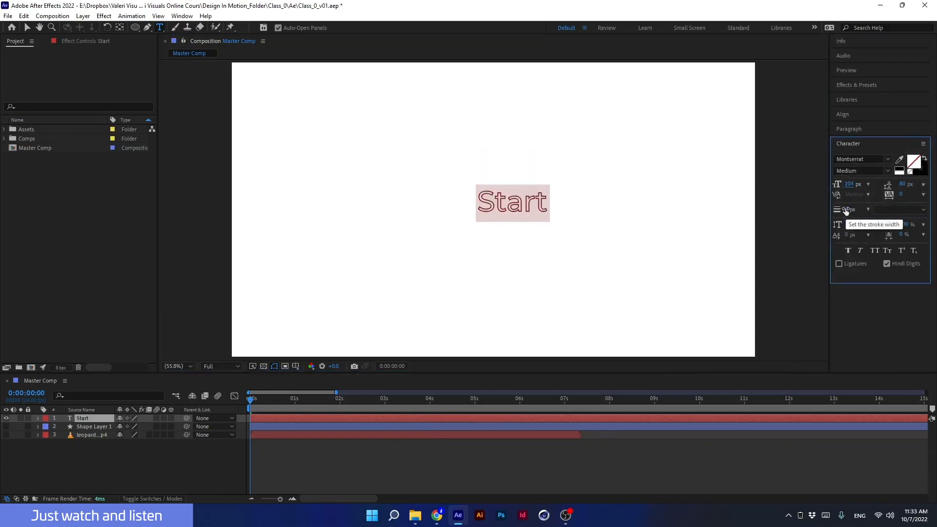
pyautogui.moveTo(847, 210)
pyautogui.mouseDown()
pyautogui.moveTo(838, 211)
pyautogui.moveTo(861, 216)
pyautogui.mouseUp()
pyautogui.click(924, 162)
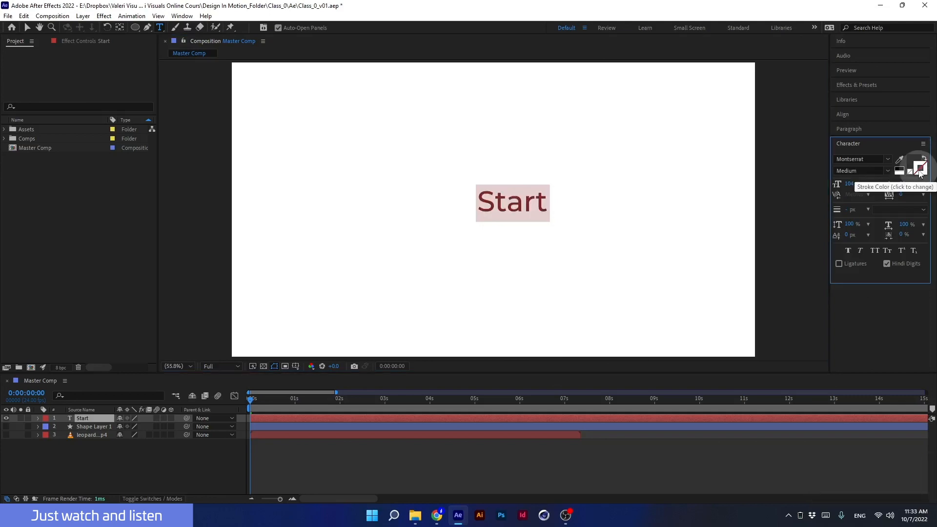
# - Give the Start text a red FF0000 stroke 4 px wide
pyautogui.click(921, 167)
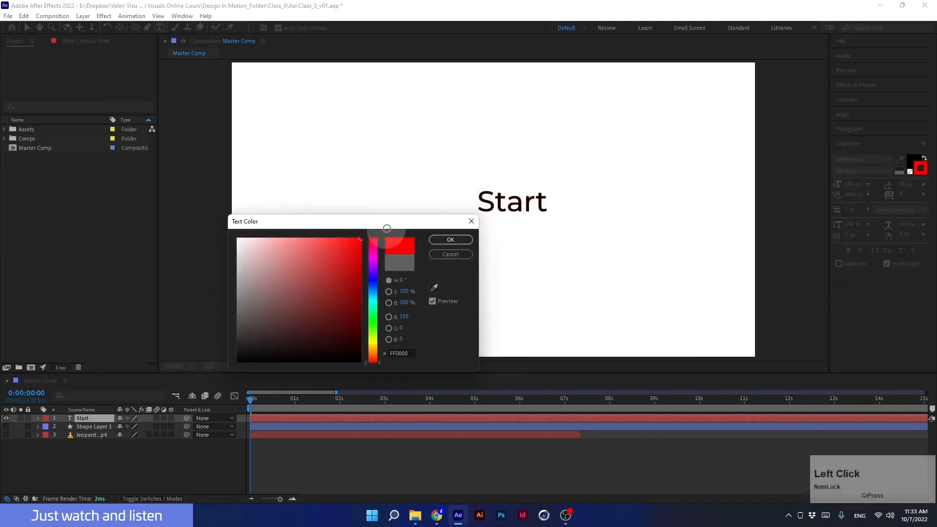
pyautogui.click(451, 240)
pyautogui.moveTo(850, 211); pyautogui.dragTo(853, 211)
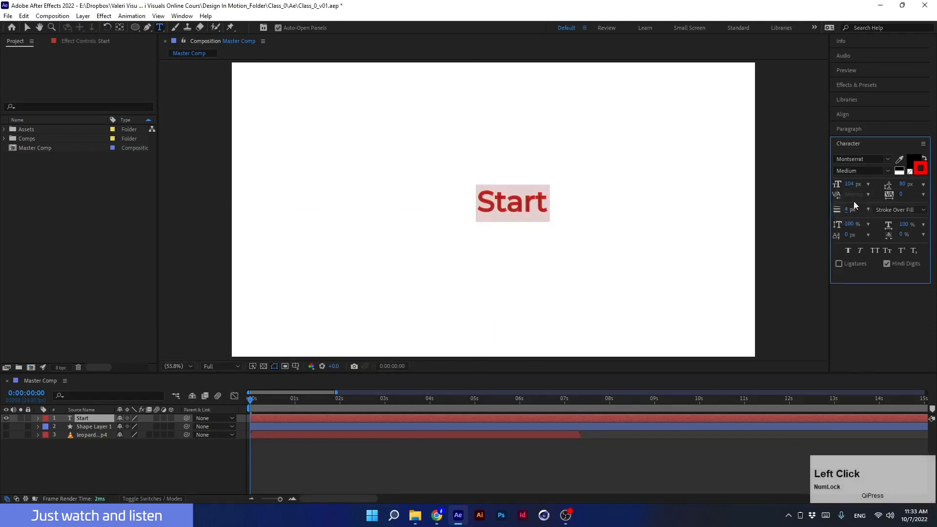
pyautogui.click(920, 167)
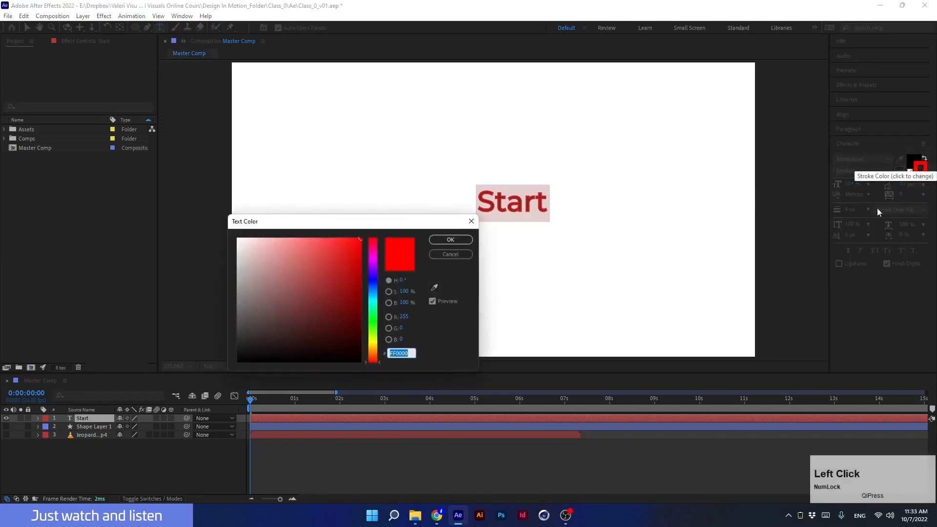
pyautogui.click(463, 254)
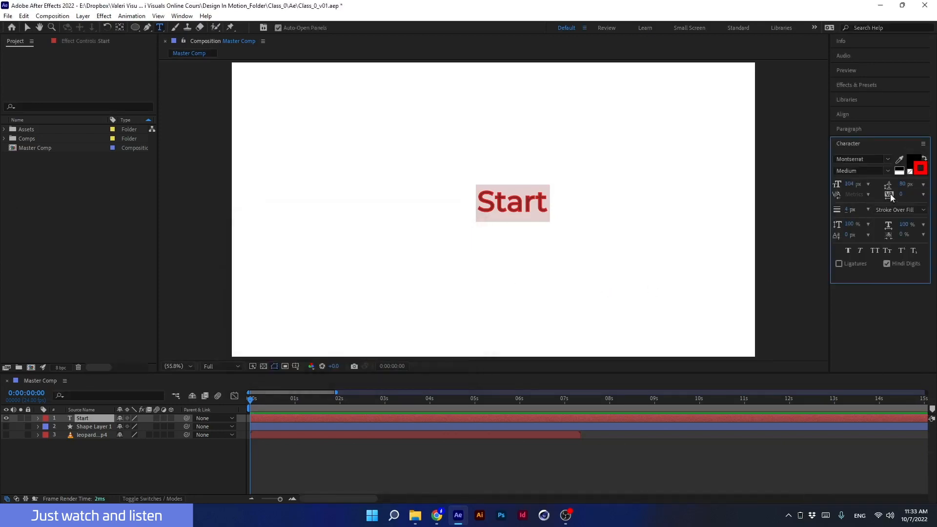
# - Remove the text's stroke colour and set its leading to Auto
pyautogui.click(910, 173)
pyautogui.click(911, 172)
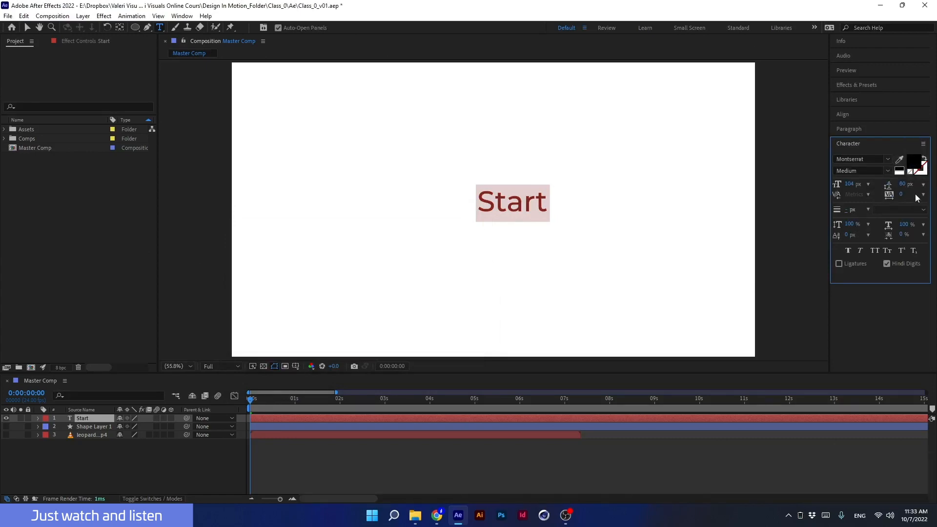
pyautogui.click(923, 185)
pyautogui.click(877, 195)
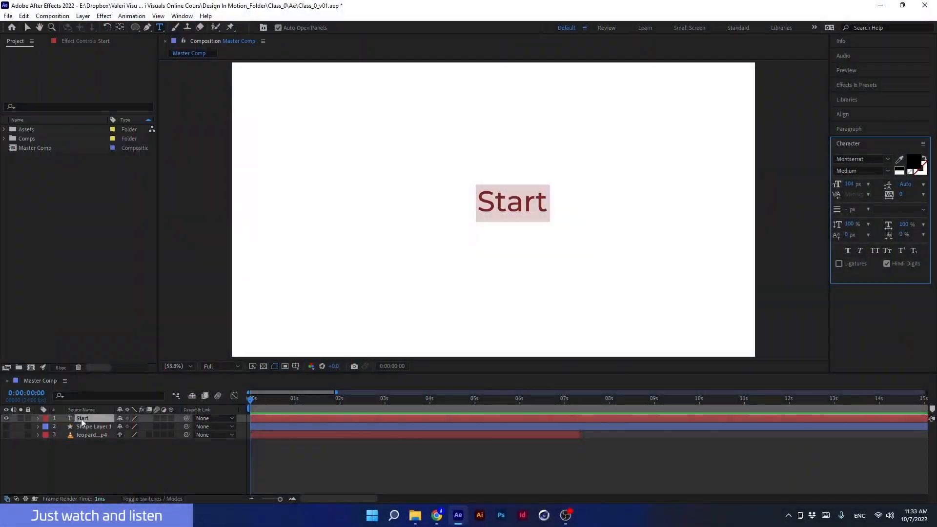
# - Create a vertical text layer reading Start near the composition's upper-left with the Vertical Type tool
pyautogui.click(82, 421)
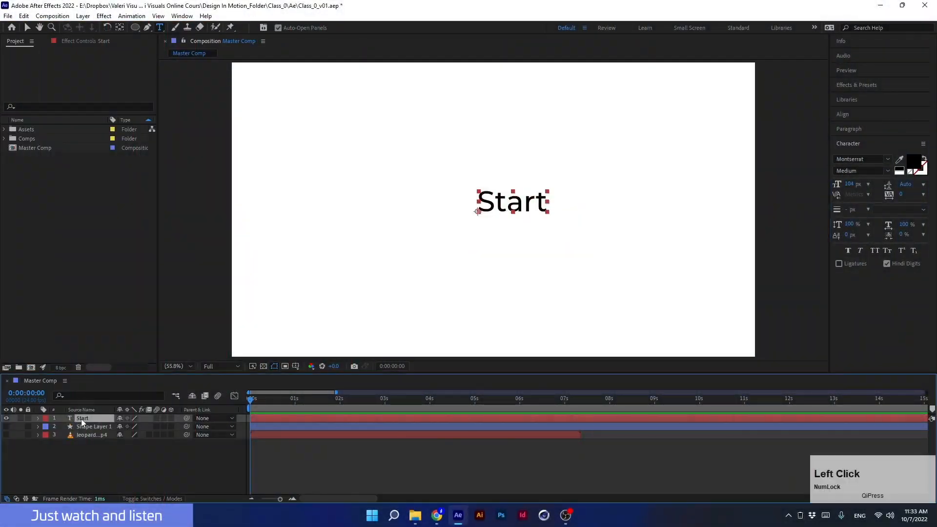
pyautogui.moveTo(160, 27); pyautogui.dragTo(186, 37)
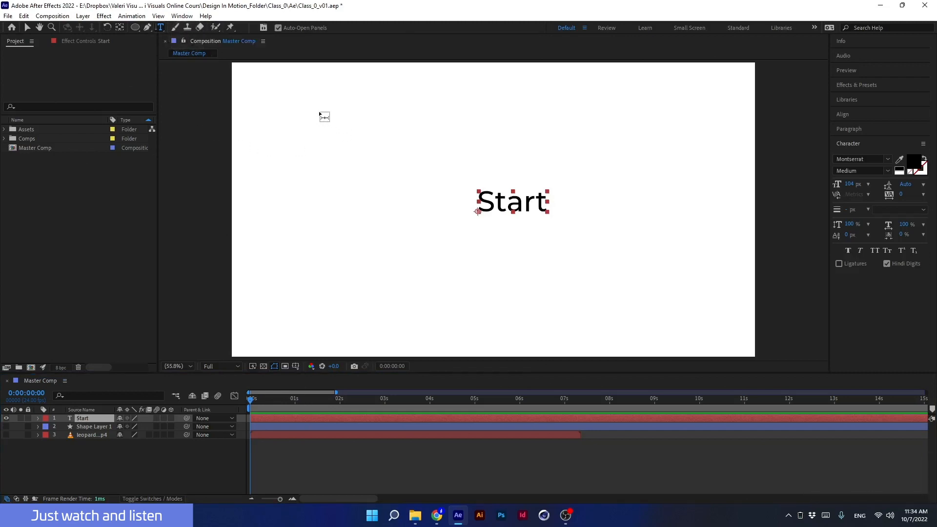
pyautogui.click(306, 125)
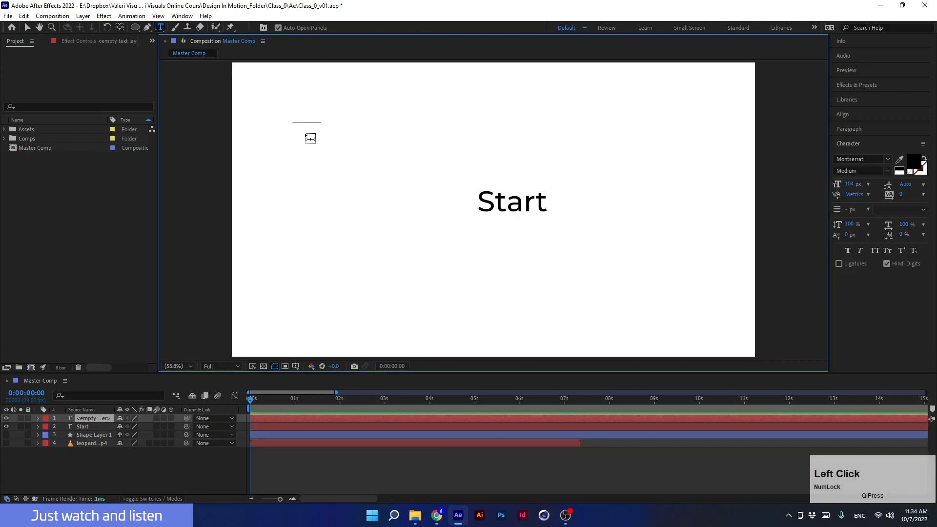
pyautogui.write('S')
pyautogui.press('capslock')
pyautogui.write('tar')
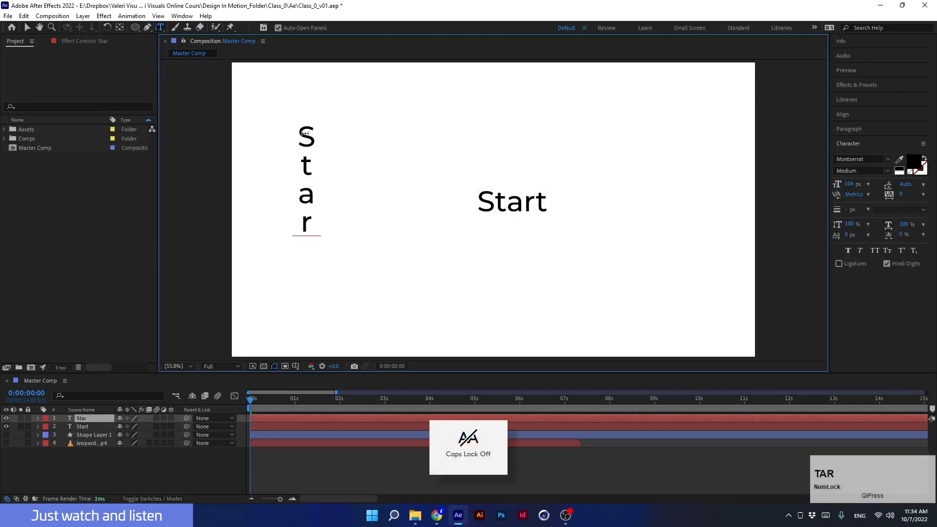
pyautogui.write('t')
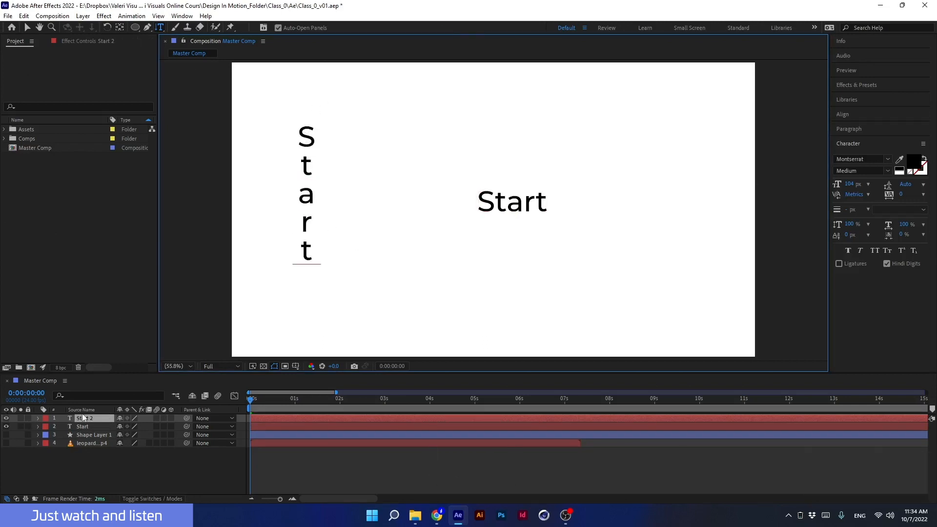
pyautogui.click(110, 477)
pyautogui.moveTo(579, 93); pyautogui.dragTo(689, 278)
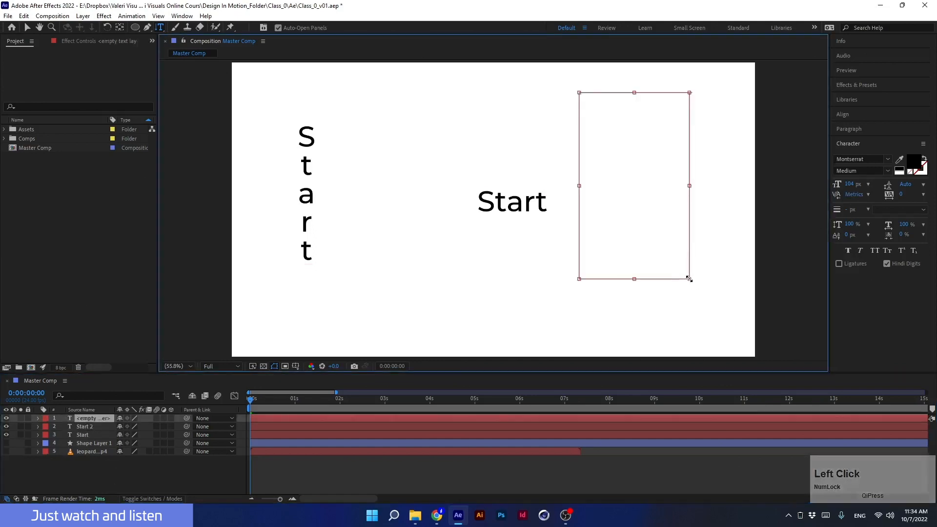
pyautogui.write('123456687897987980')
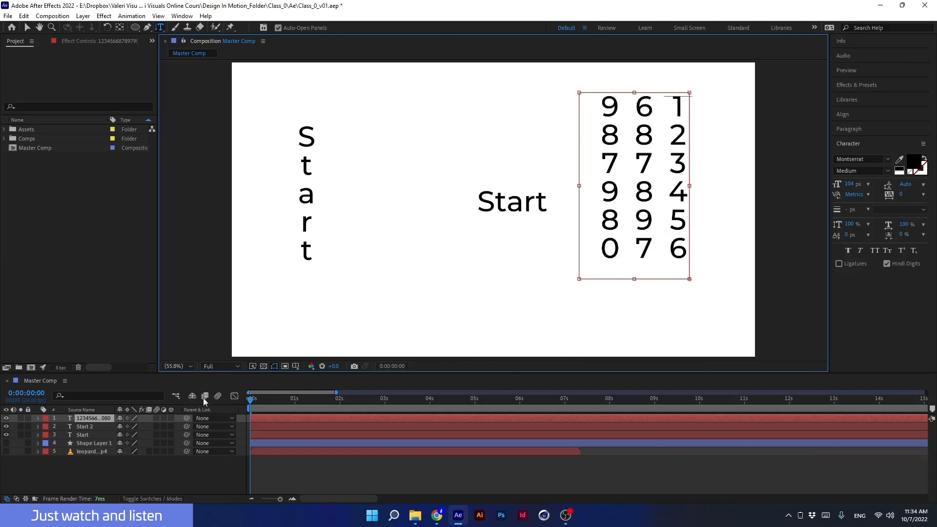
# - Delete the digits paragraph layer, the vertical Start layer and the original Start text layer
pyautogui.click(81, 418)
pyautogui.press('Delete')
pyautogui.click(81, 418)
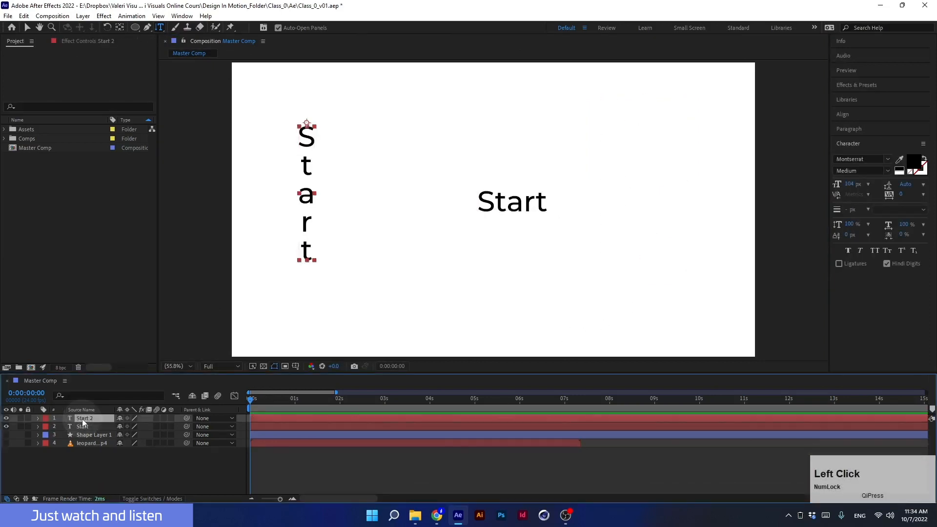
pyautogui.press('Delete')
pyautogui.click(83, 418)
pyautogui.press('Delete')
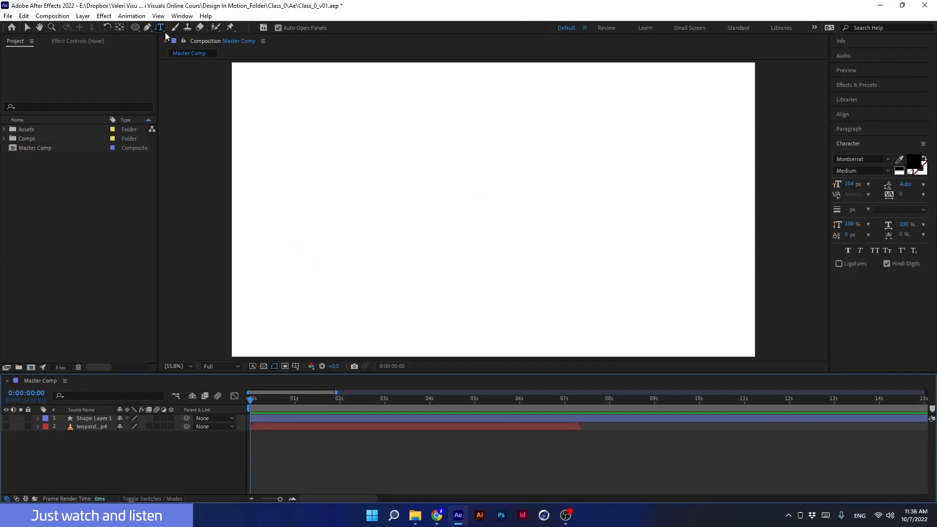
# - Create a horizontal point text layer reading 123 in the composition's middle and move it down to the right
pyautogui.click(165, 31)
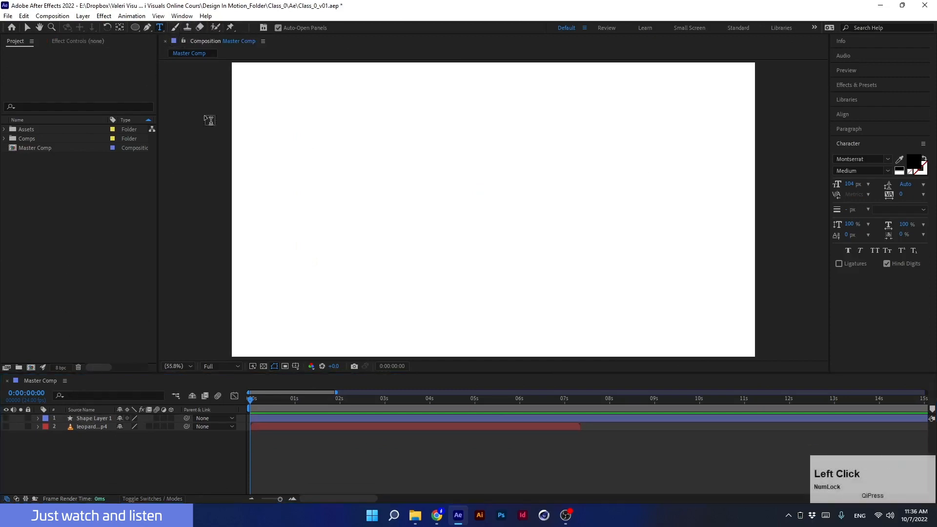
pyautogui.click(477, 220)
pyautogui.write('123')
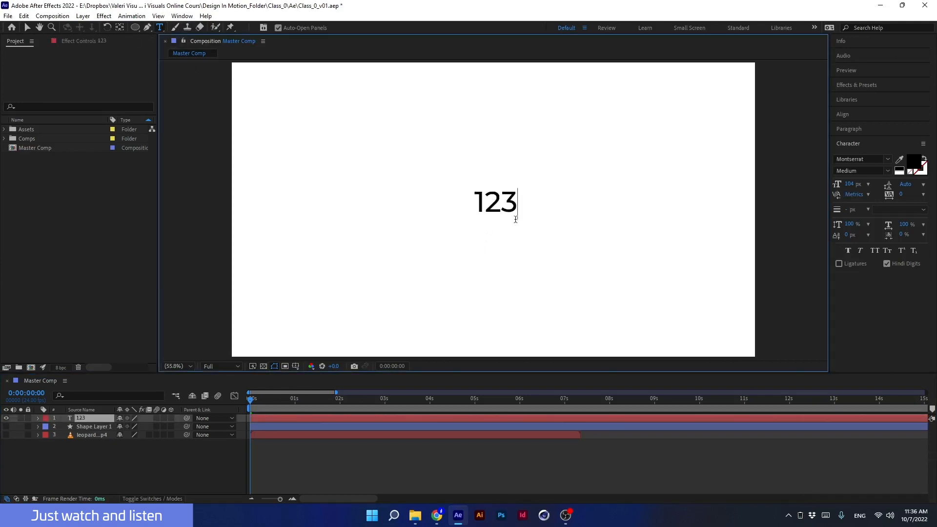
pyautogui.moveTo(350, 160); pyautogui.dragTo(375, 198)
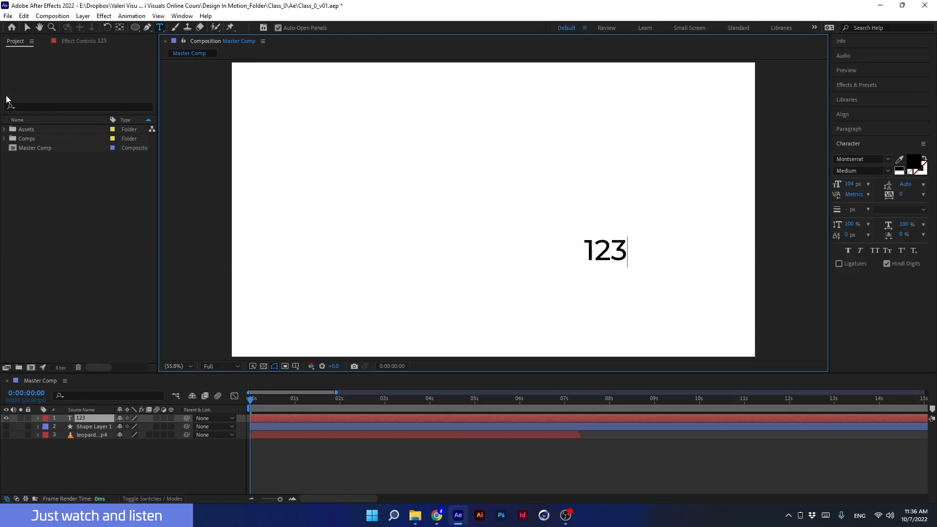
# - Deselect the text with the Selection tool and turn on the shape layer's visibility
pyautogui.click(27, 28)
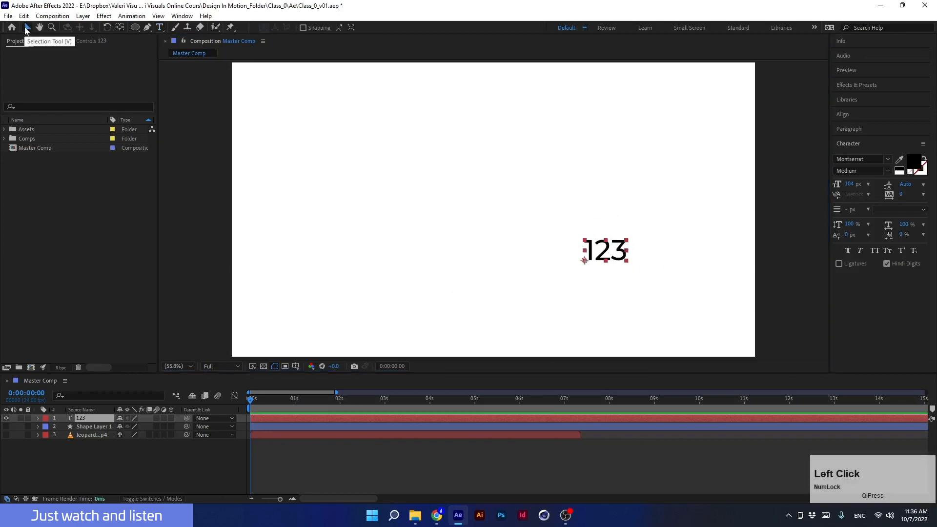
pyautogui.moveTo(335, 126); pyautogui.dragTo(398, 161)
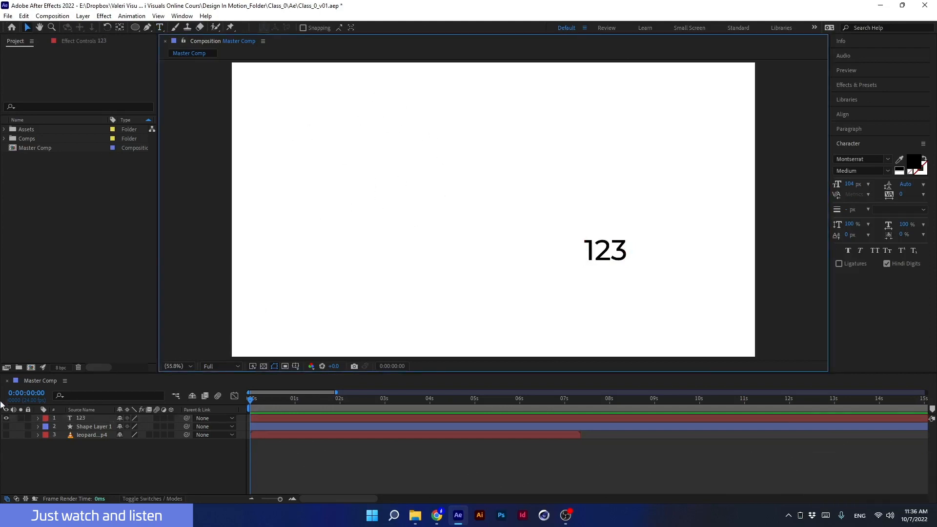
pyautogui.click(6, 427)
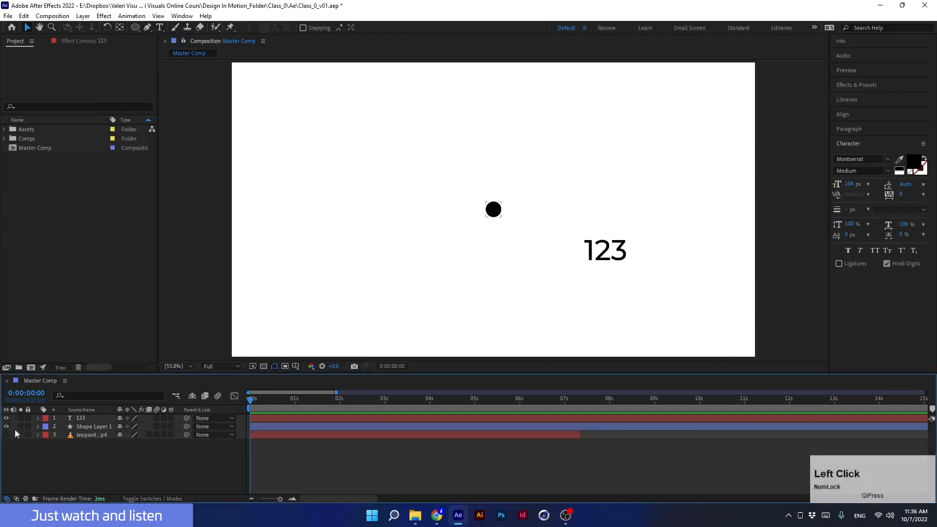
# - Extend the text to read 12345 and move it further down to the right while editing
pyautogui.doubleClick(621, 244)
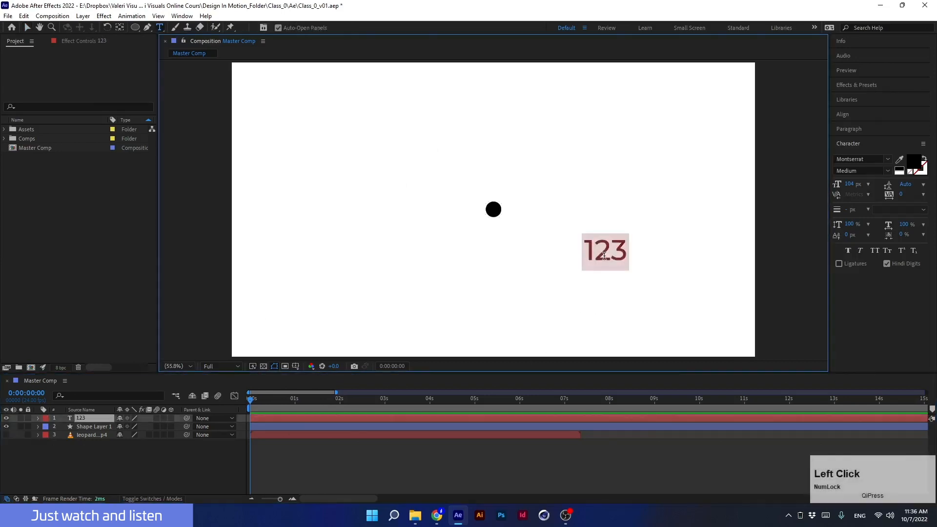
pyautogui.press('Right')
pyautogui.write('45')
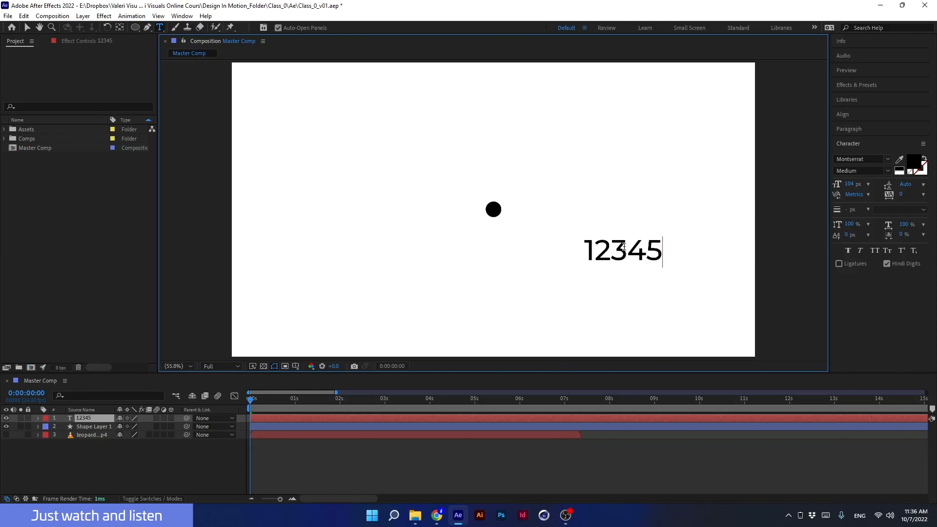
pyautogui.click(500, 213)
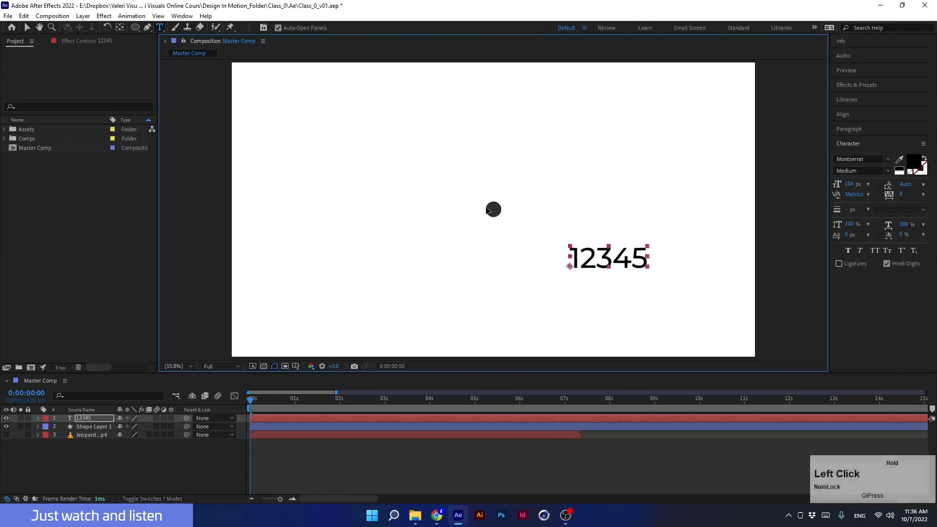
pyautogui.moveTo(511, 224)
pyautogui.mouseDown()
pyautogui.moveTo(493, 211)
pyautogui.moveTo(501, 224)
pyautogui.mouseUp()
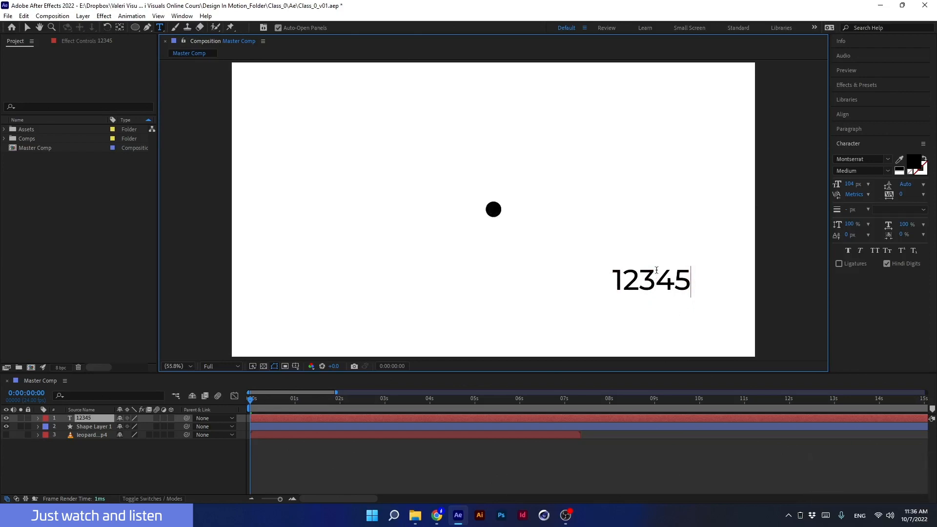
# - Remove a stray line break and typed v from the 12345 text, then commit the edit
pyautogui.press('Return')
pyautogui.click(478, 207)
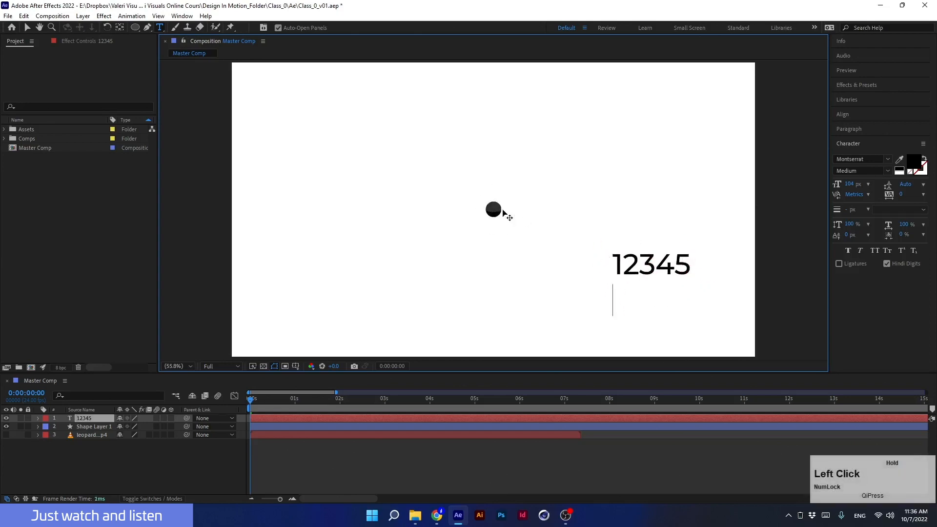
pyautogui.press('BackSpace')
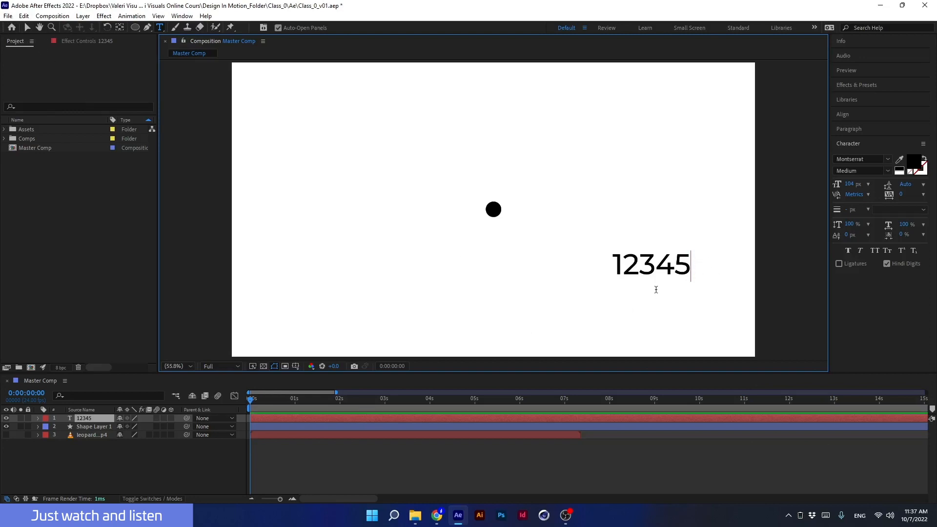
pyautogui.write('v')
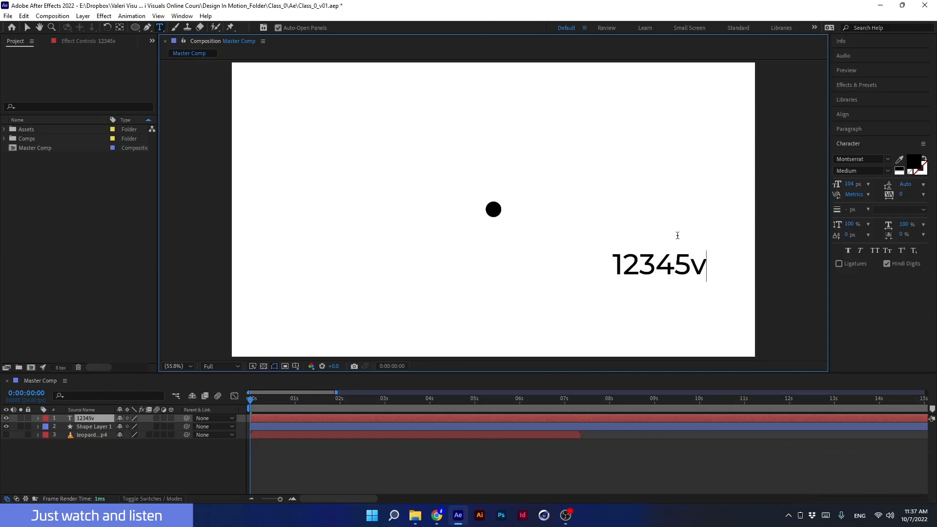
pyautogui.press('BackSpace')
pyautogui.press('KP_Enter')
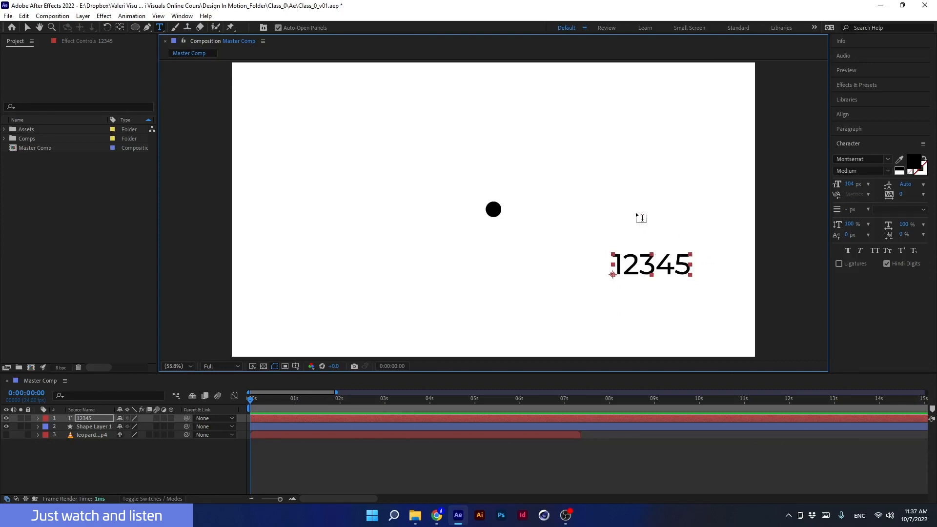
# - Move the black dot with the Selection tool and undo that move
pyautogui.press('v')
pyautogui.moveTo(493, 210)
pyautogui.mouseDown()
pyautogui.moveTo(463, 224)
pyautogui.moveTo(484, 217)
pyautogui.mouseUp()
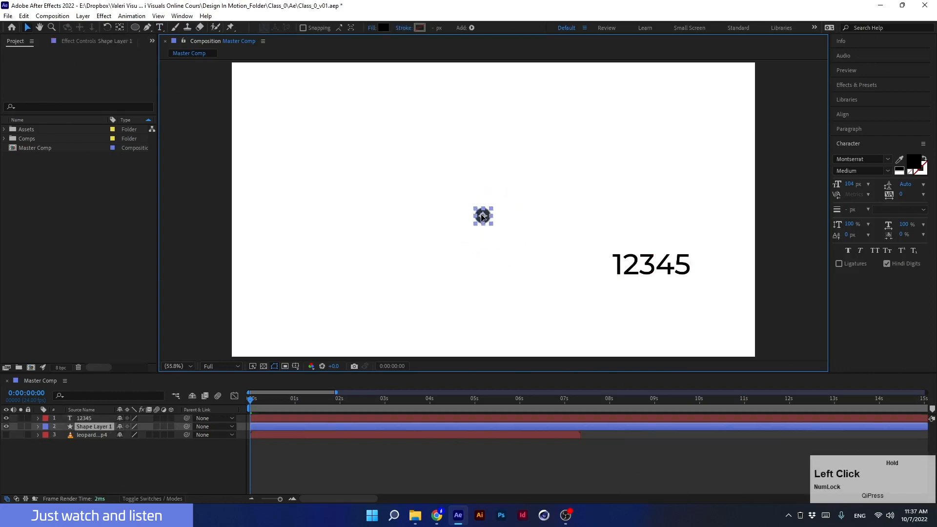
pyautogui.hotkey('ctrl', 'z')
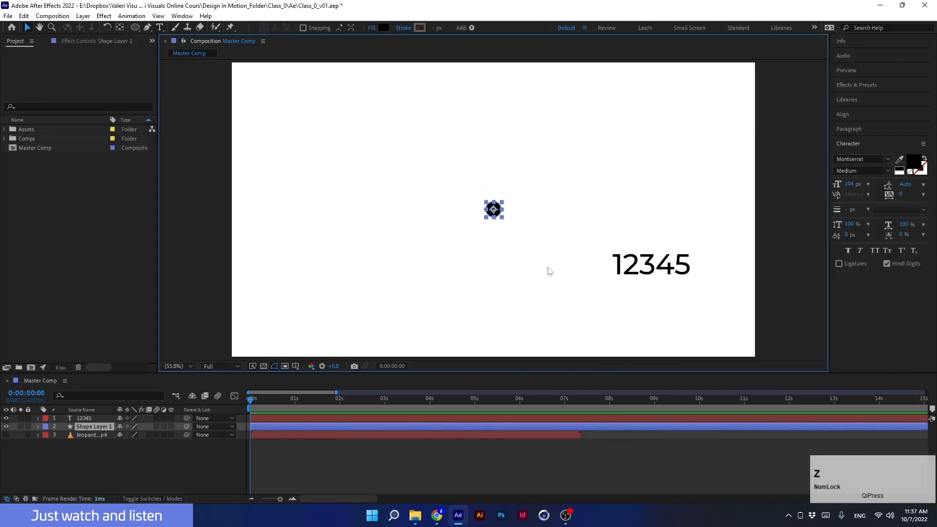
# - Delete the 12345 text layer
pyautogui.click(649, 268)
pyautogui.press('Delete')
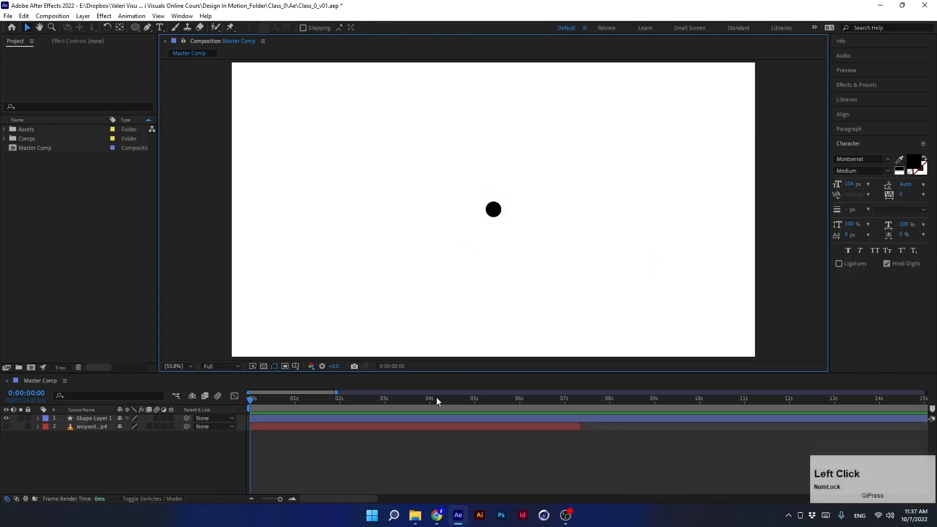
# - Create a point text layer reading 12345 near the composition's upper-left and commit it
pyautogui.click(159, 28)
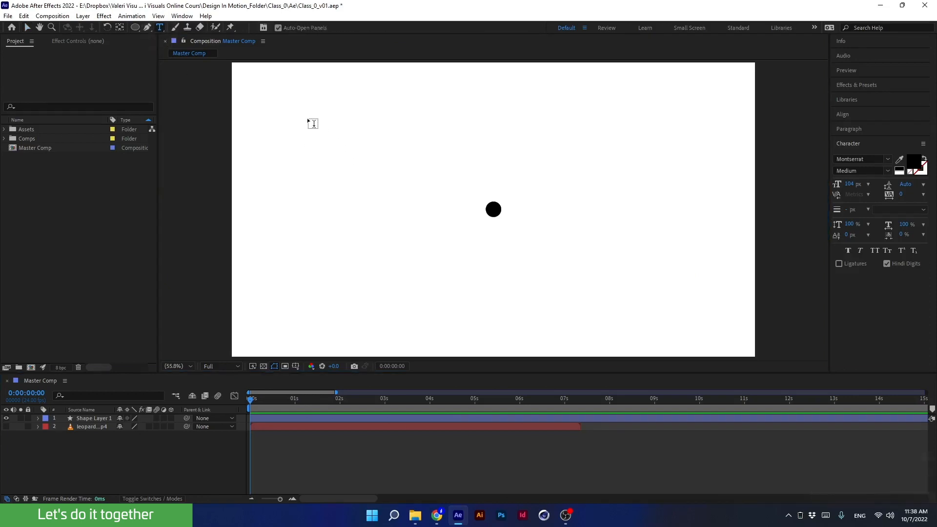
pyautogui.click(306, 116)
pyautogui.write('12345')
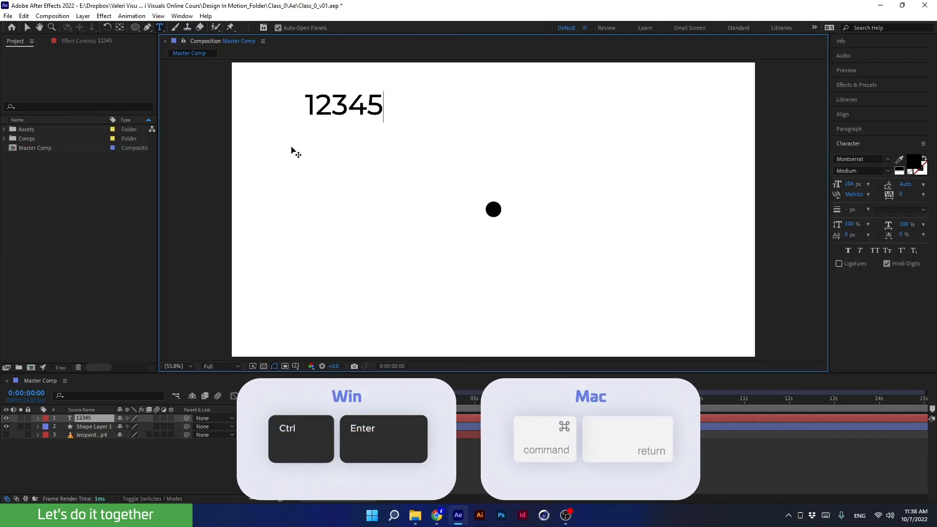
pyautogui.hotkey('ctrl', 'Return')
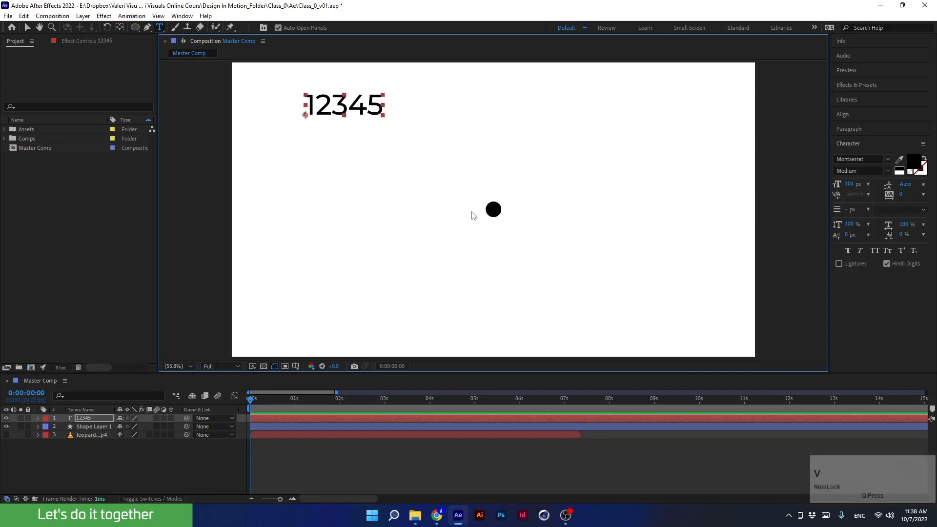
# - Drag the black dot upward with the Selection tool, then undo the drag
pyautogui.press('v')
pyautogui.moveTo(494, 214); pyautogui.dragTo(513, 195)
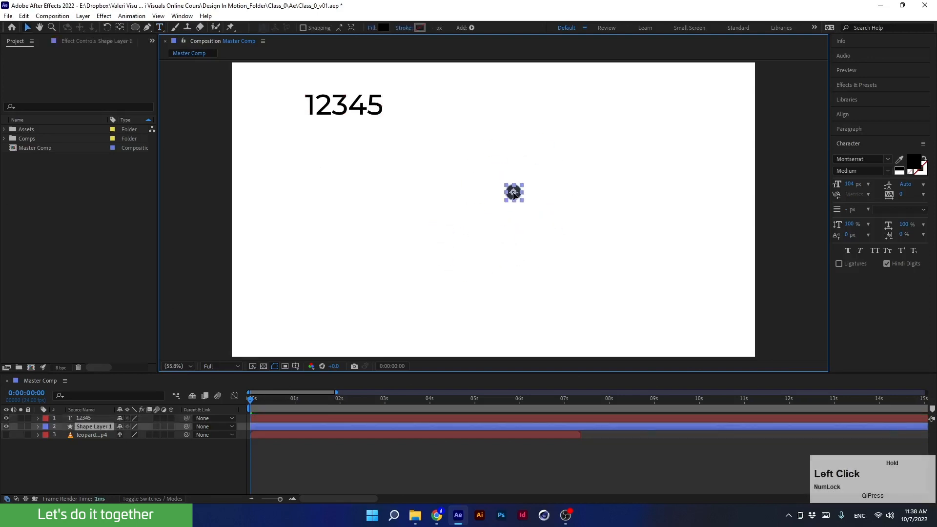
pyautogui.hotkey('ctrl', 'z')
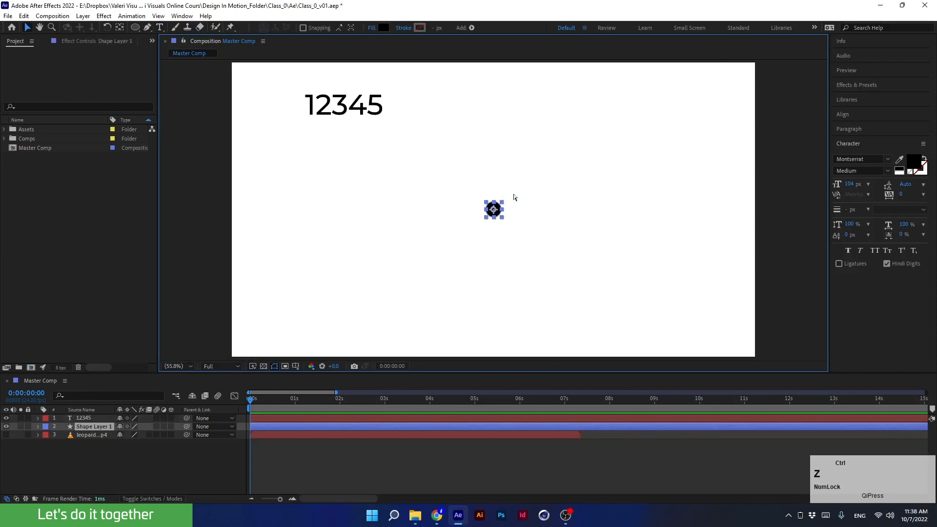
# - Delete the 12345 text layer and hide the shape layer
pyautogui.click(372, 96)
pyautogui.press('Delete')
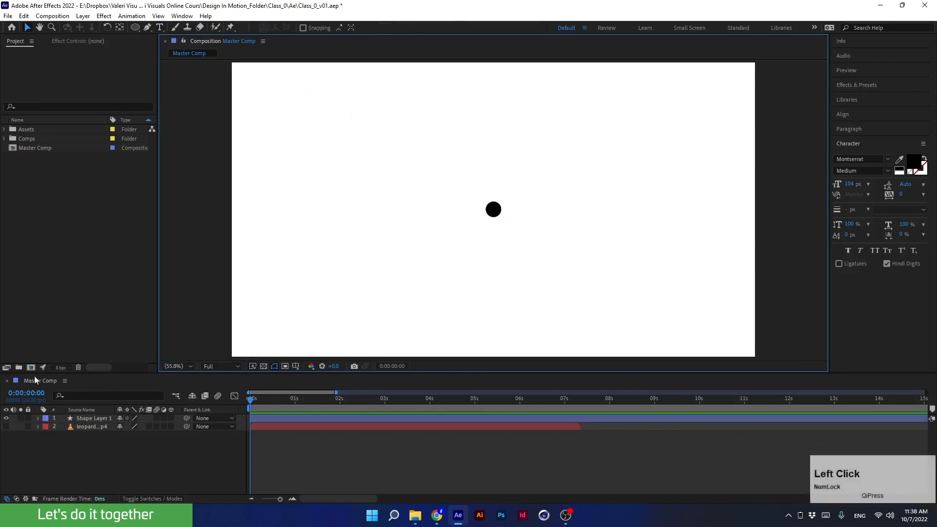
pyautogui.click(5, 418)
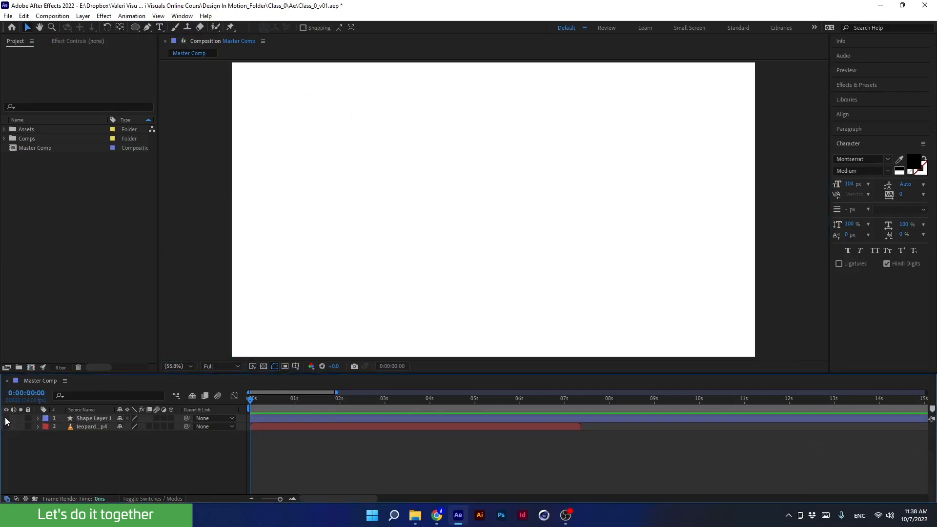
# - Create a point text layer near the composition centre reading Big, Cat and Week on three separate lines
pyautogui.click(160, 27)
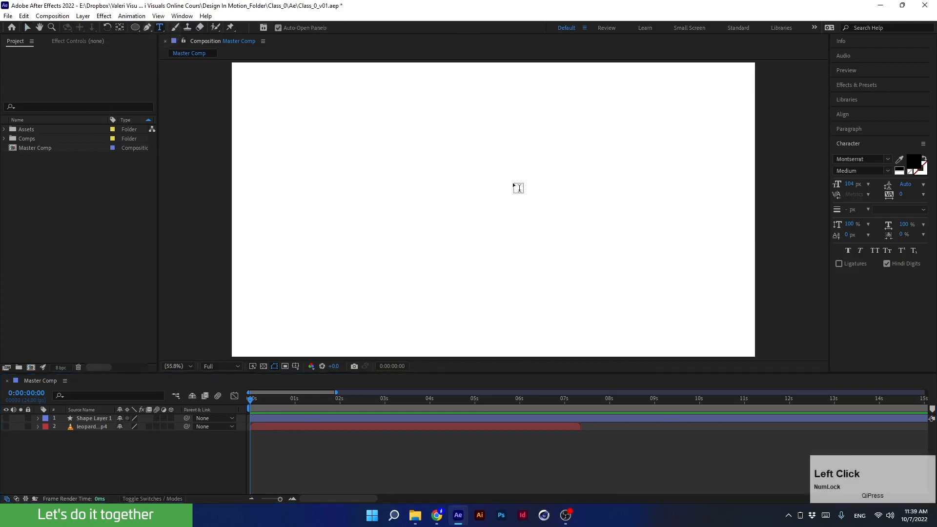
pyautogui.click(479, 179)
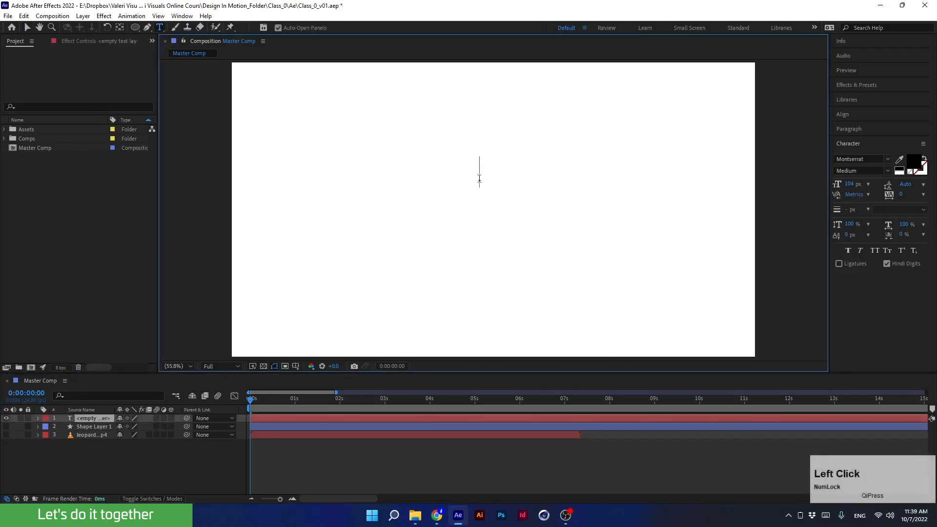
pyautogui.press('capslock')
pyautogui.write('B')
pyautogui.press('capslock')
pyautogui.write('ig')
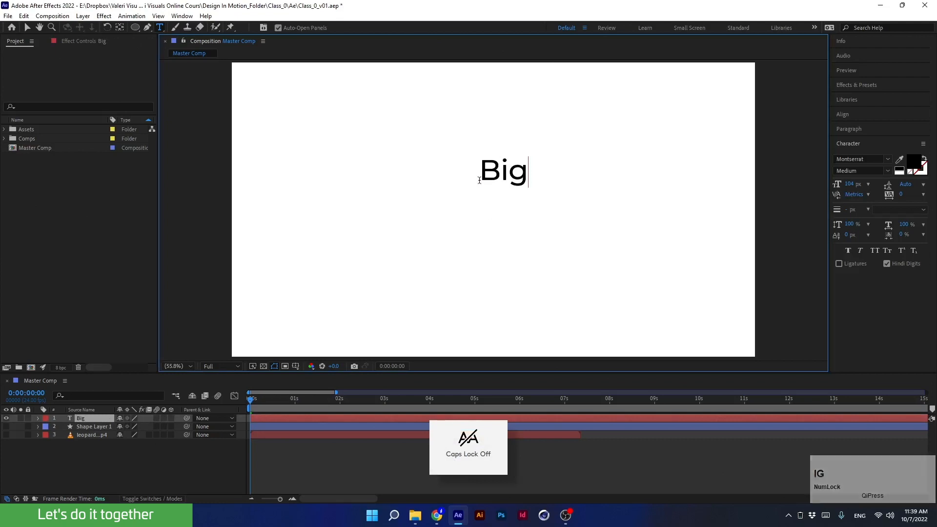
pyautogui.press('Return')
pyautogui.press('capslock')
pyautogui.write('C')
pyautogui.press('capslock')
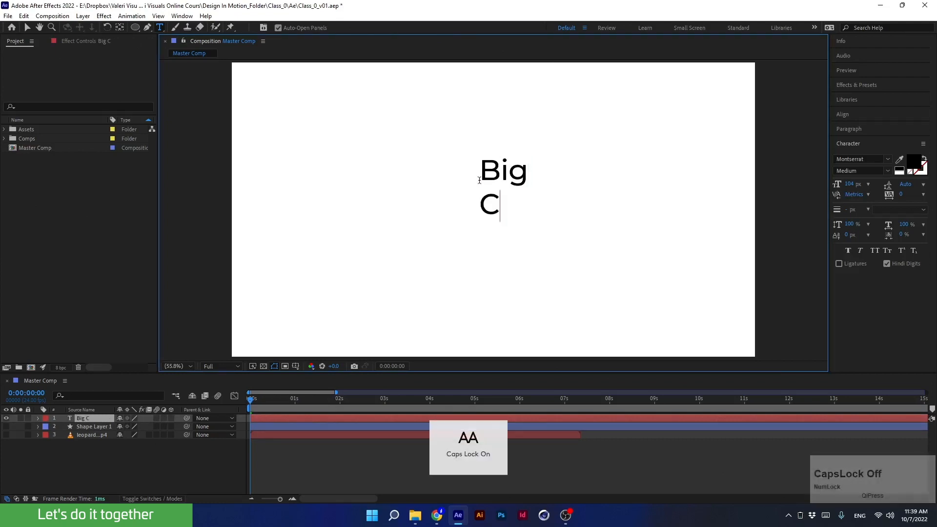
pyautogui.write('at')
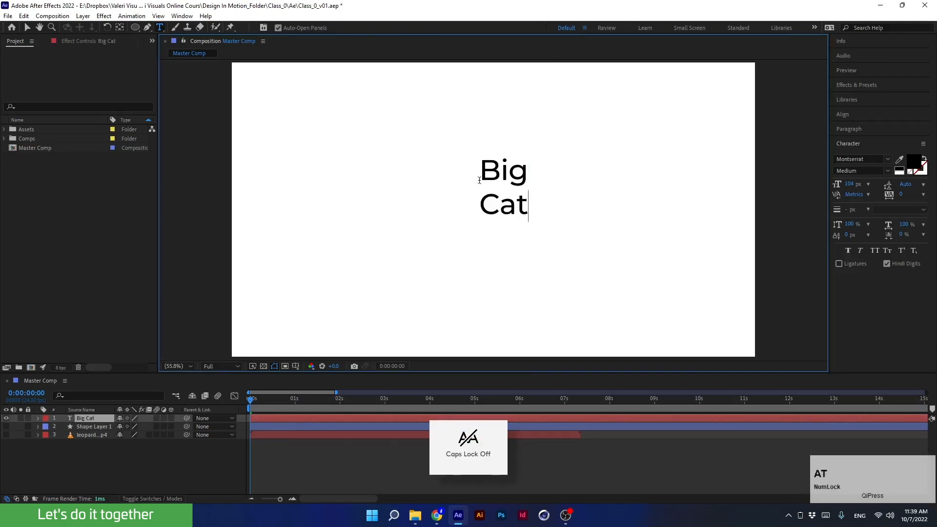
pyautogui.press('Return')
pyautogui.press('capslock')
pyautogui.write('W')
pyautogui.press('capslock')
pyautogui.write('e')
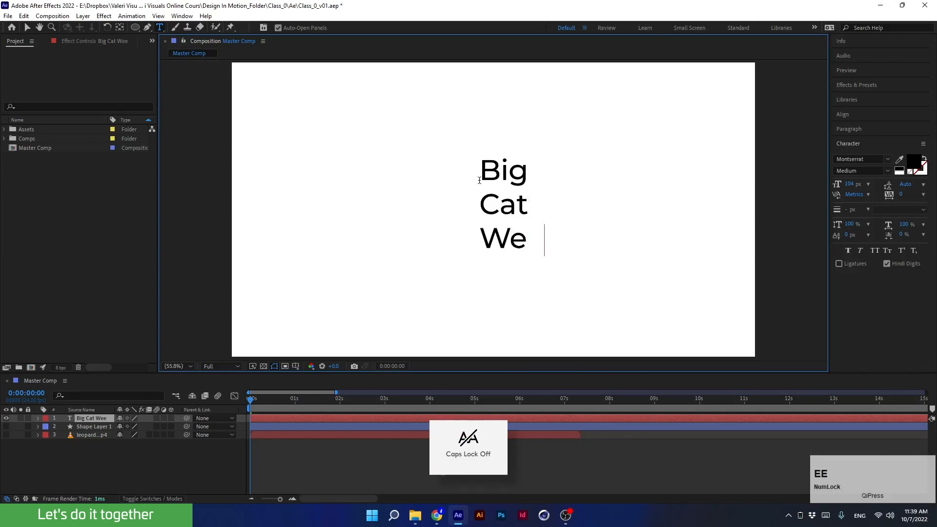
pyautogui.write('ek')
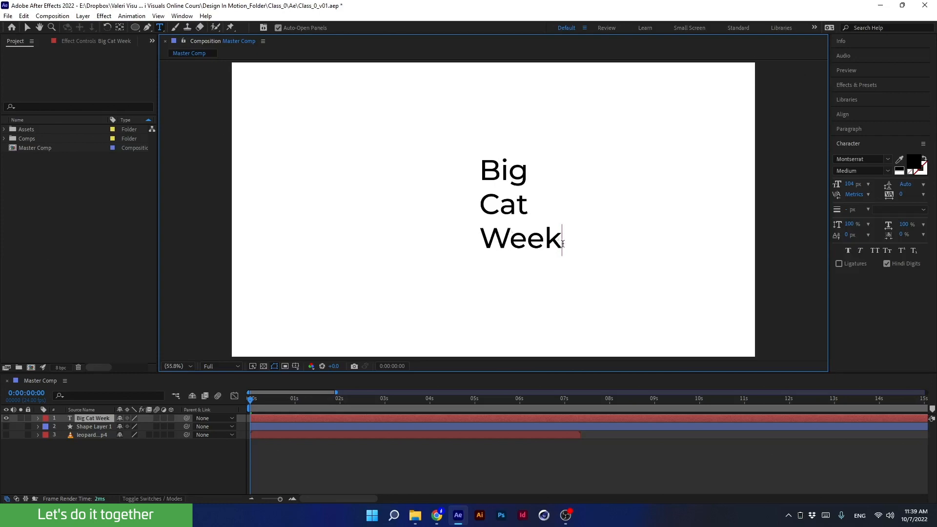
# - Select all the text and centre-align its lines in the Paragraph settings
pyautogui.hotkey('ctrl', 'a')
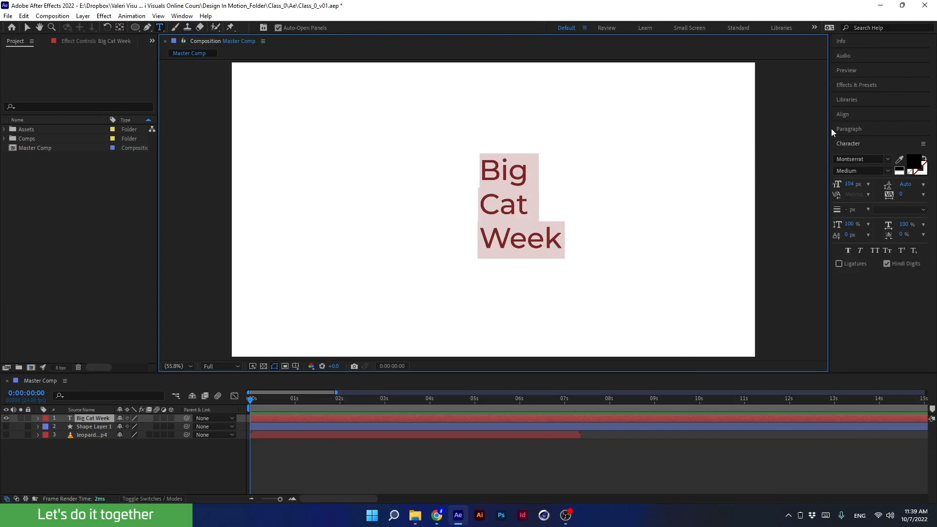
pyautogui.click(844, 128)
pyautogui.click(851, 143)
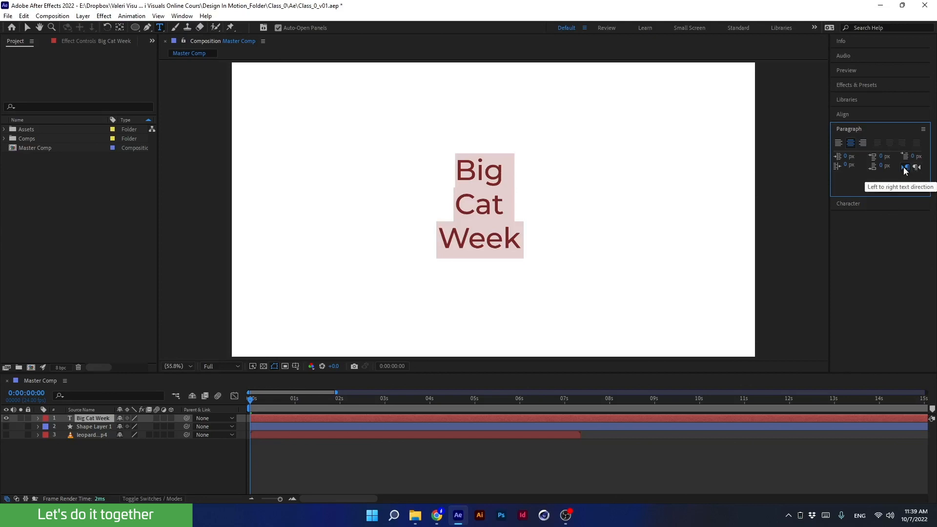
# - Change the selected text's font to Syne Bold
pyautogui.click(845, 204)
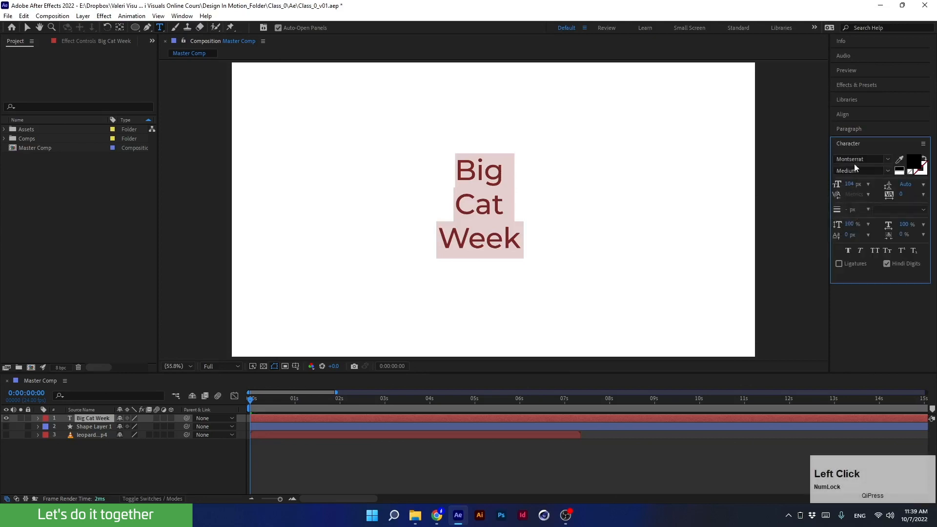
pyautogui.click(854, 163)
pyautogui.write('sy')
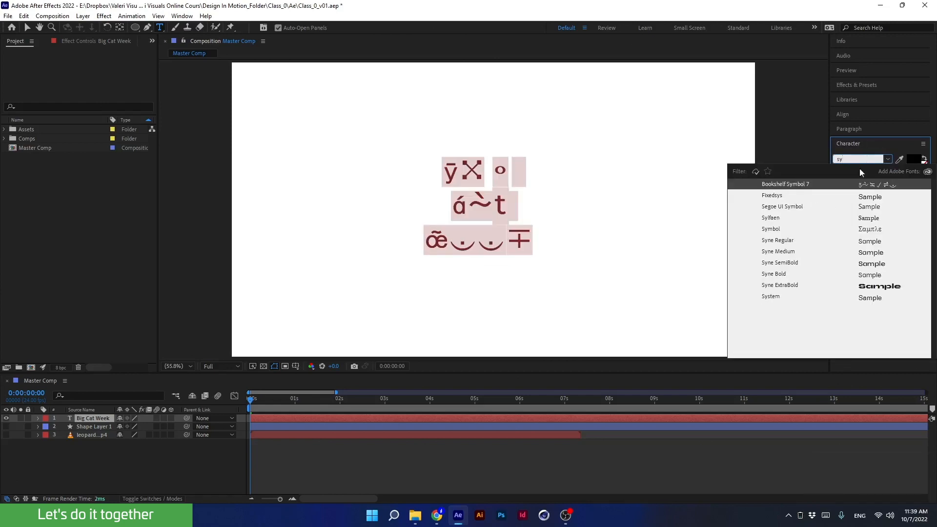
pyautogui.click(774, 274)
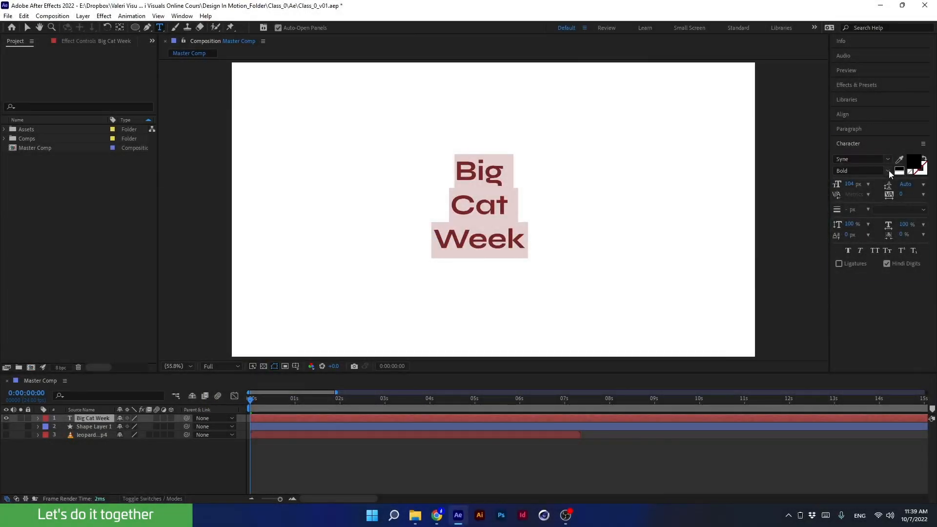
# - Set the text's leading to 100 px
pyautogui.moveTo(905, 184); pyautogui.dragTo(923, 197)
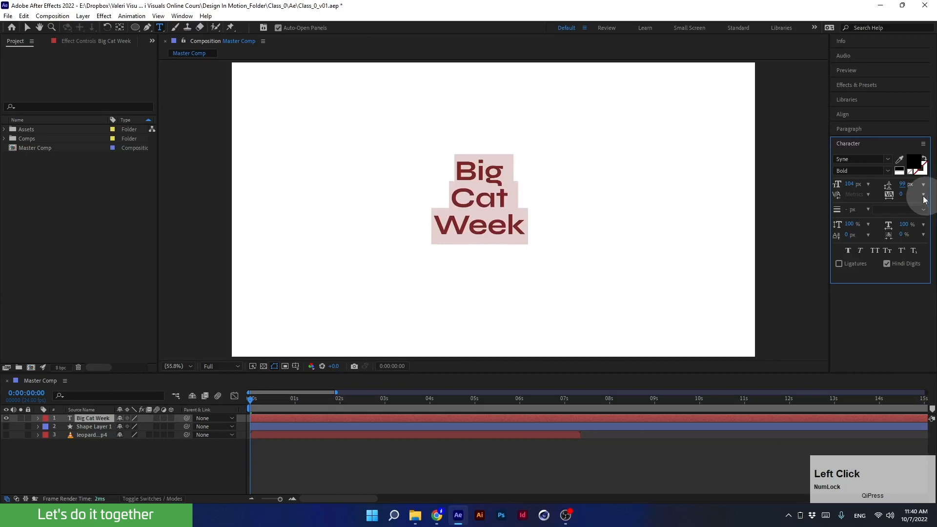
pyautogui.click(902, 184)
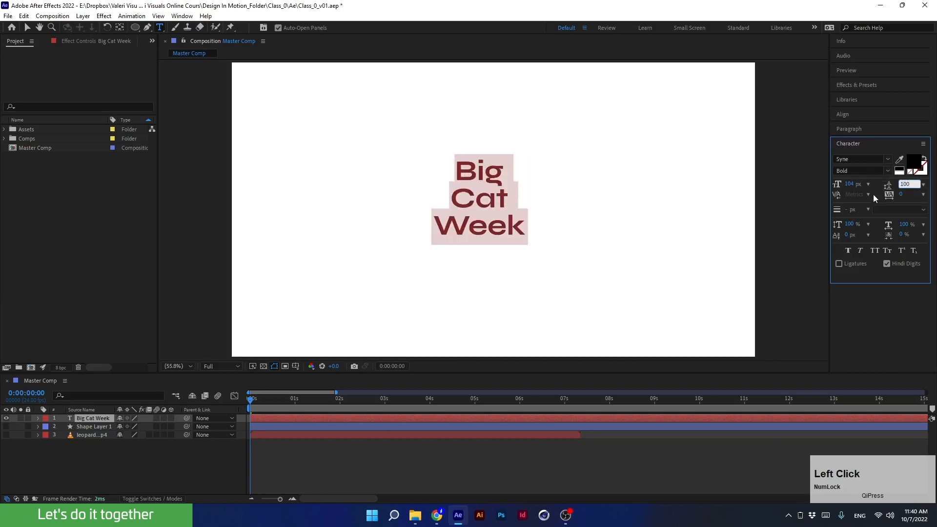
pyautogui.press('Return')
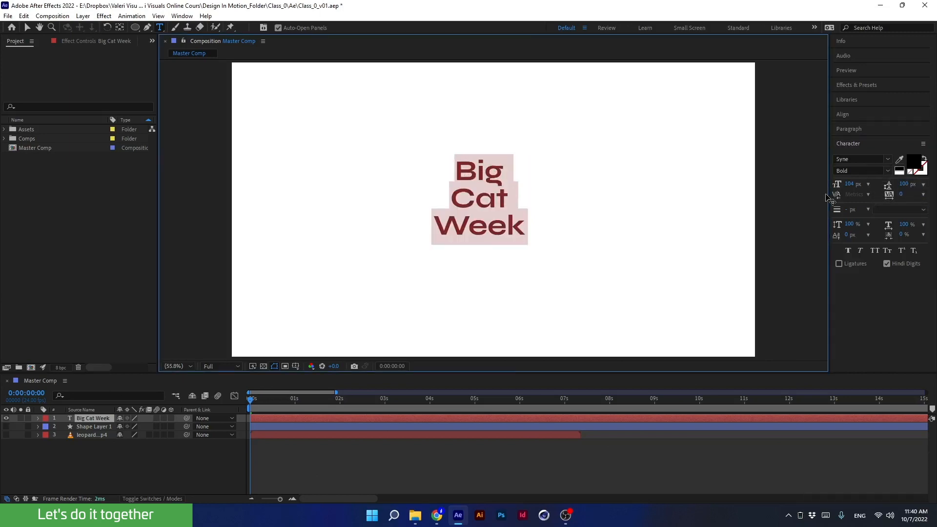
# - Enlarge the font size to about 312 px and set the leading to Auto
pyautogui.moveTo(850, 184); pyautogui.dragTo(929, 190)
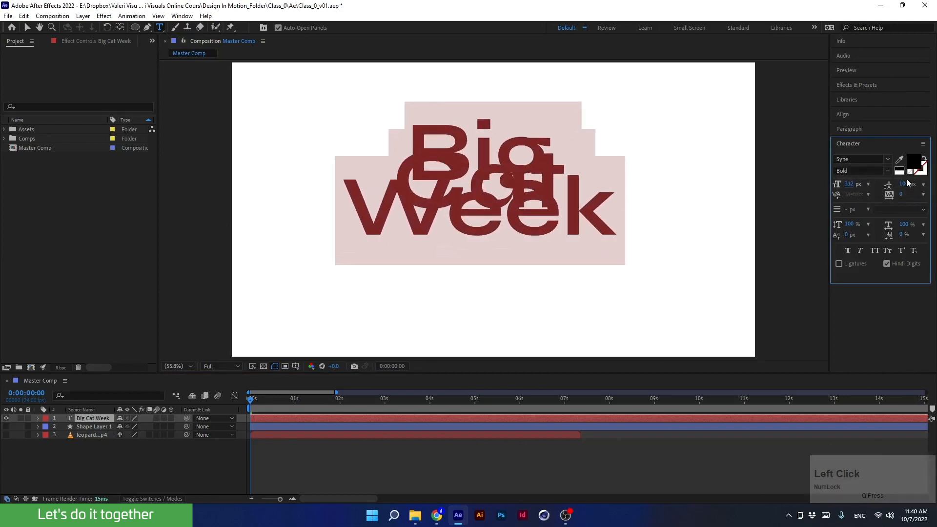
pyautogui.click(923, 184)
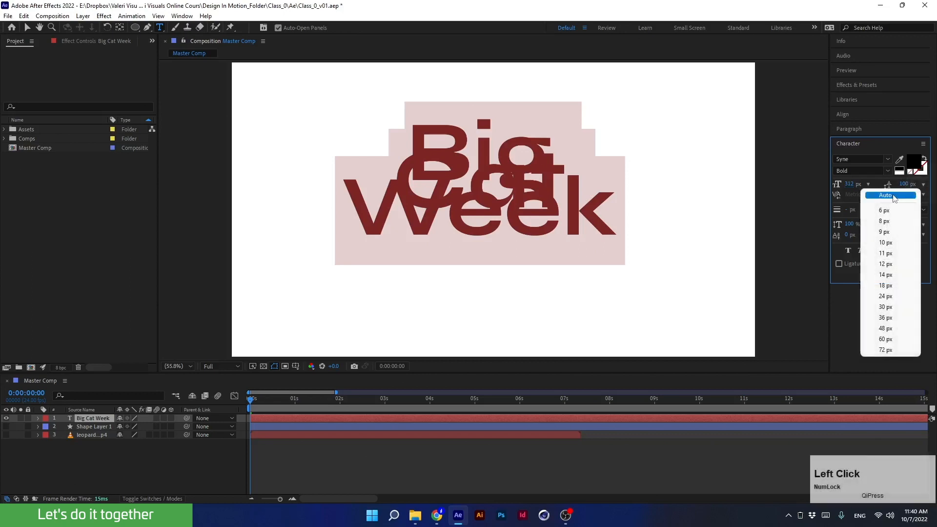
pyautogui.click(889, 197)
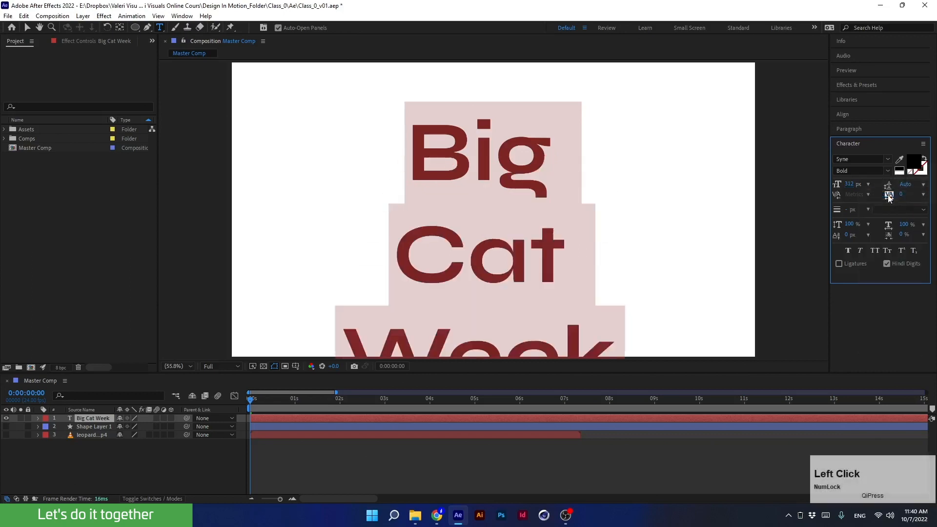
# - Reduce the font size slightly and align the text layer to the composition's vertical centre
pyautogui.moveTo(843, 186)
pyautogui.mouseDown()
pyautogui.moveTo(820, 184)
pyautogui.moveTo(847, 194)
pyautogui.mouseUp()
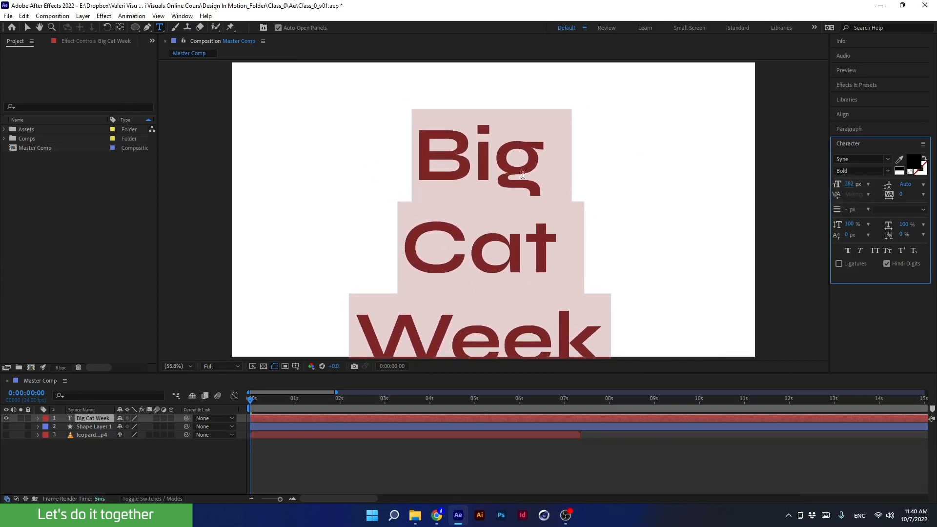
pyautogui.click(843, 115)
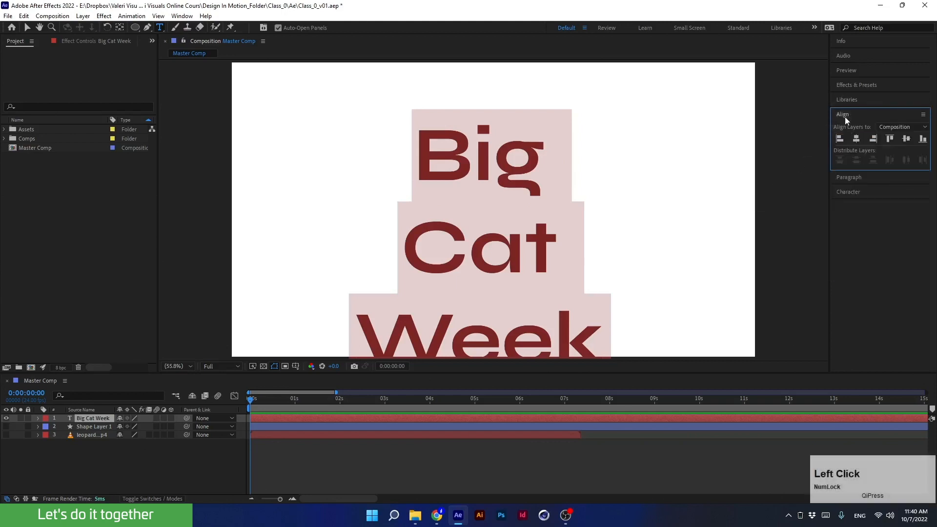
pyautogui.click(906, 139)
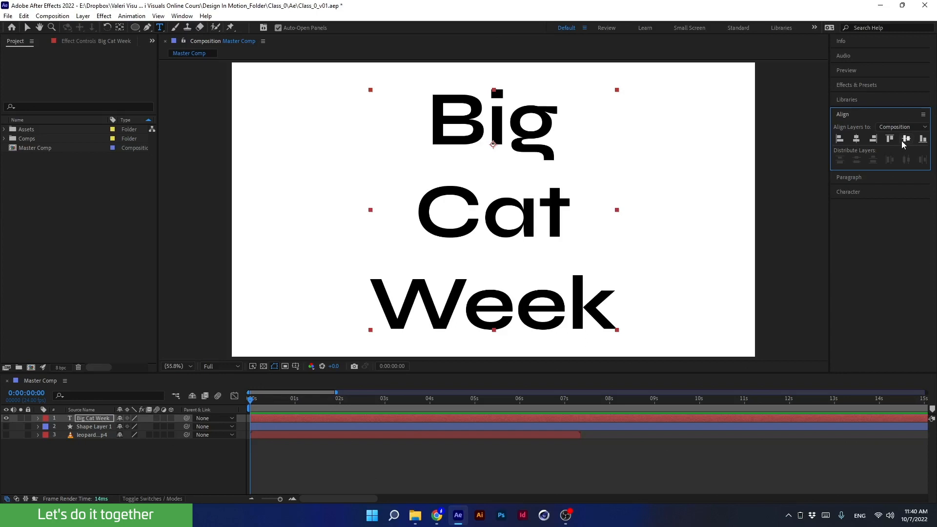
# - Select the Big line and adjust its font size, then select the Week line
pyautogui.click(698, 149)
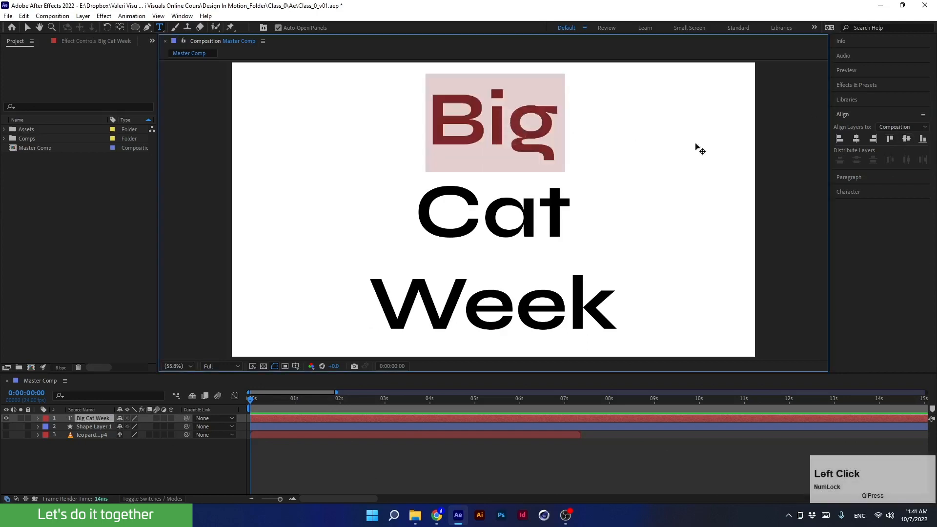
pyautogui.click(847, 192)
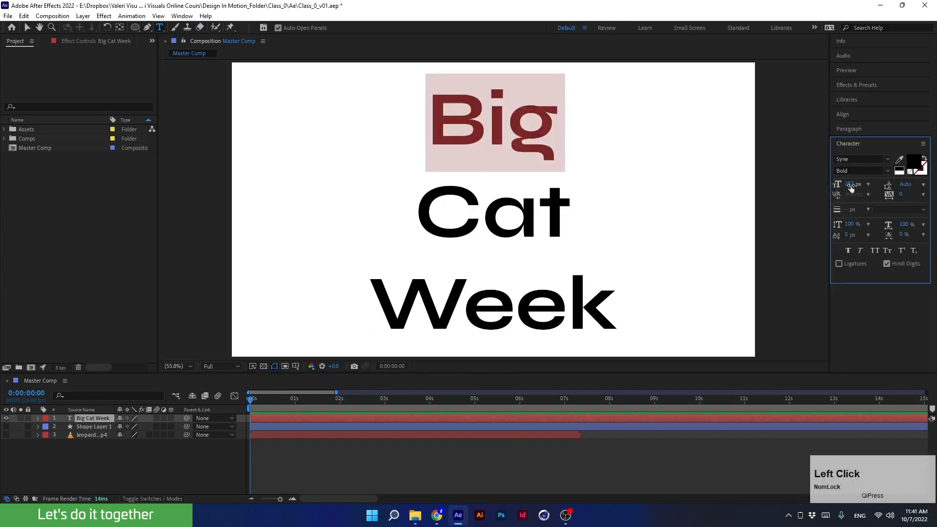
pyautogui.moveTo(851, 187); pyautogui.dragTo(817, 201)
pyautogui.click(495, 310)
pyautogui.doubleClick(496, 310)
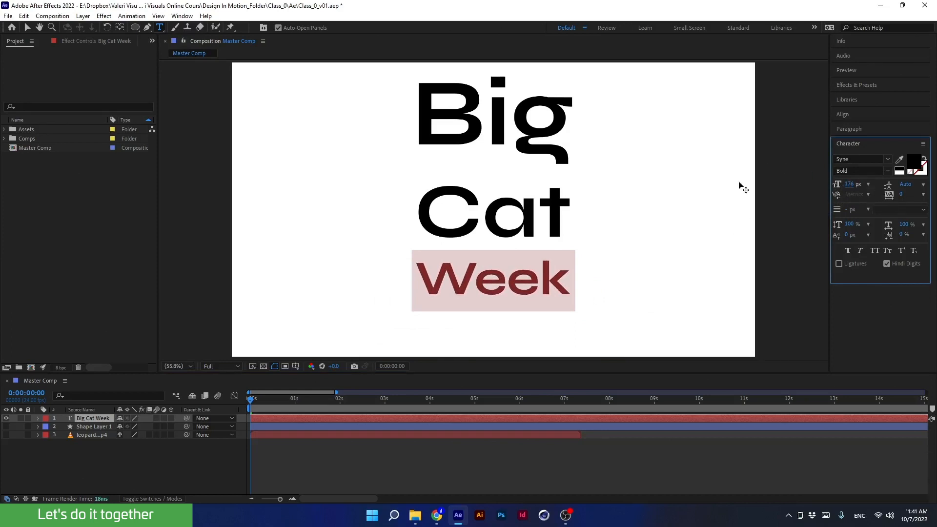
# - Select all the text and increase the leading to about 177 px
pyautogui.click(516, 275)
pyautogui.hotkey('ctrl', 'a')
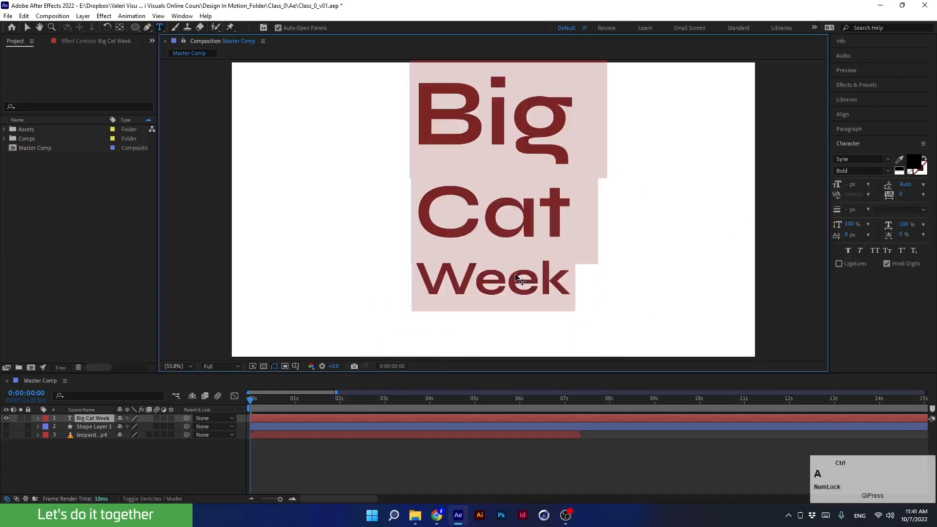
pyautogui.moveTo(904, 188); pyautogui.dragTo(877, 203)
pyautogui.click(559, 271)
pyautogui.doubleClick(559, 271)
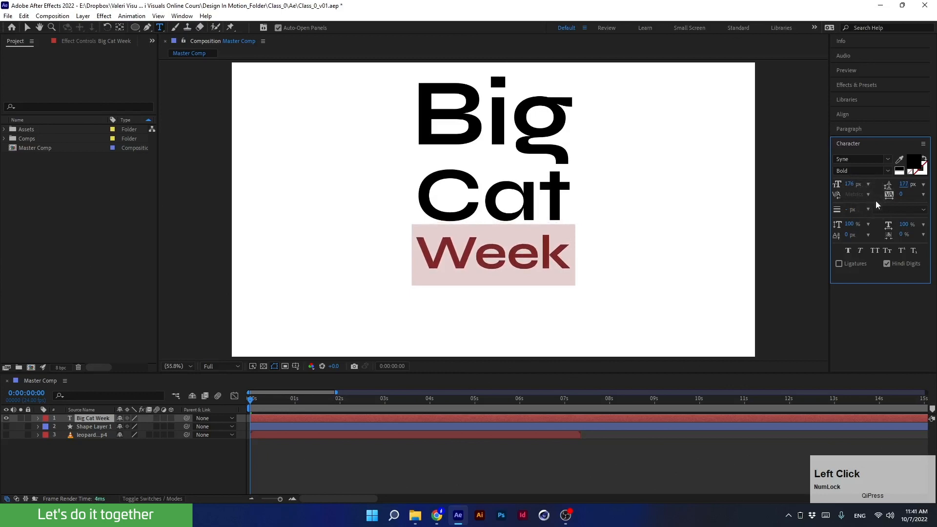
# - Align the text layer to the composition's vertical centre
pyautogui.click(847, 114)
pyautogui.click(906, 139)
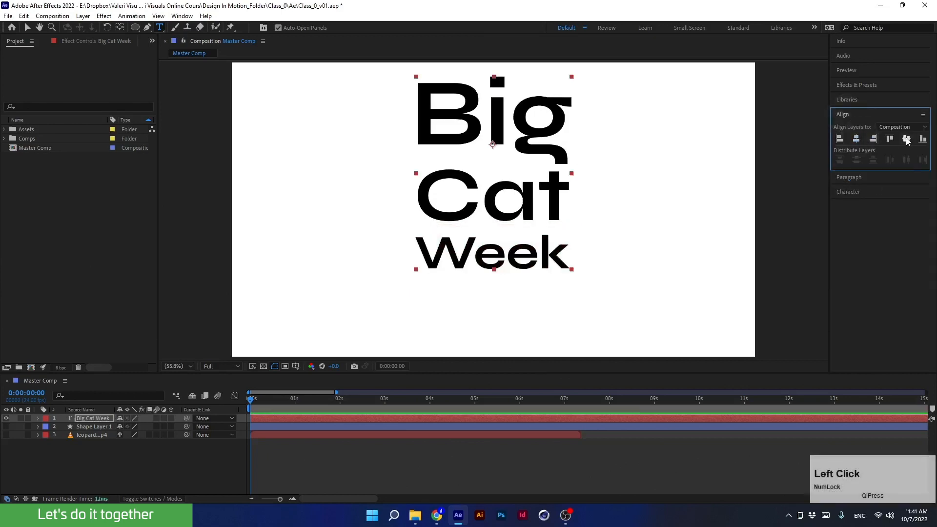
pyautogui.click(906, 139)
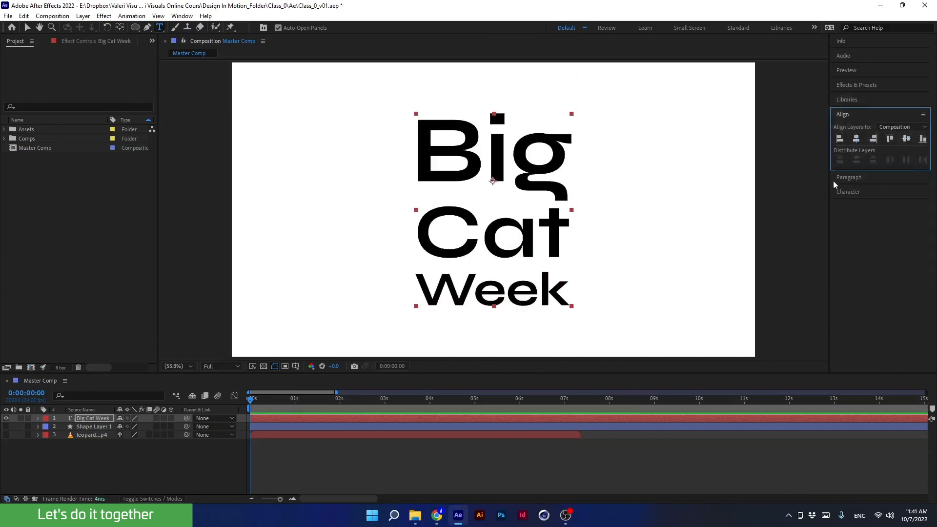
# - Set the text's leading back to Auto
pyautogui.click(845, 191)
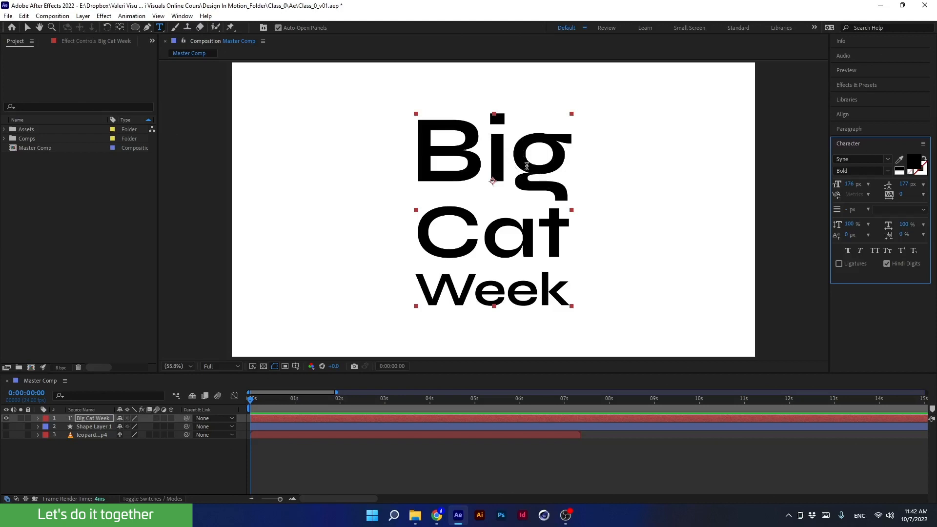
pyautogui.click(922, 184)
pyautogui.click(905, 193)
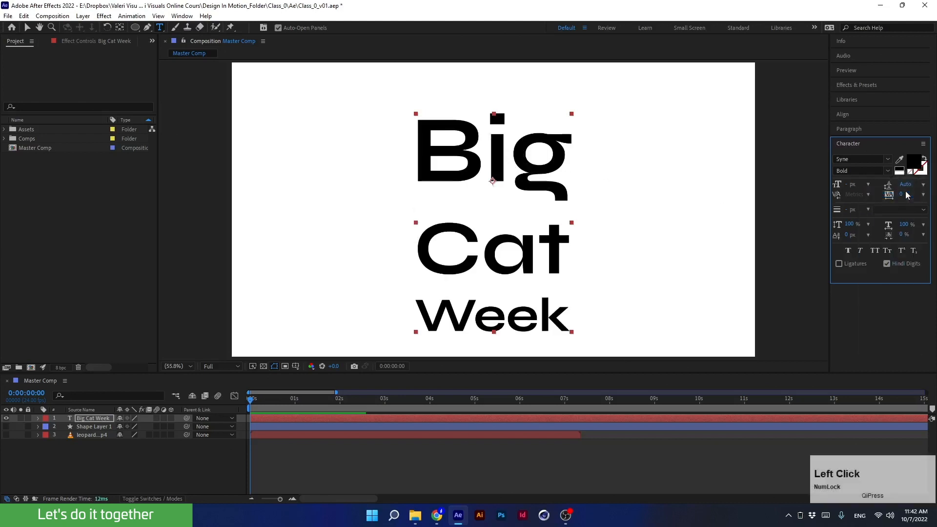
# - Set the font size of all three lines to 250 px
pyautogui.click(867, 185)
pyautogui.click(872, 335)
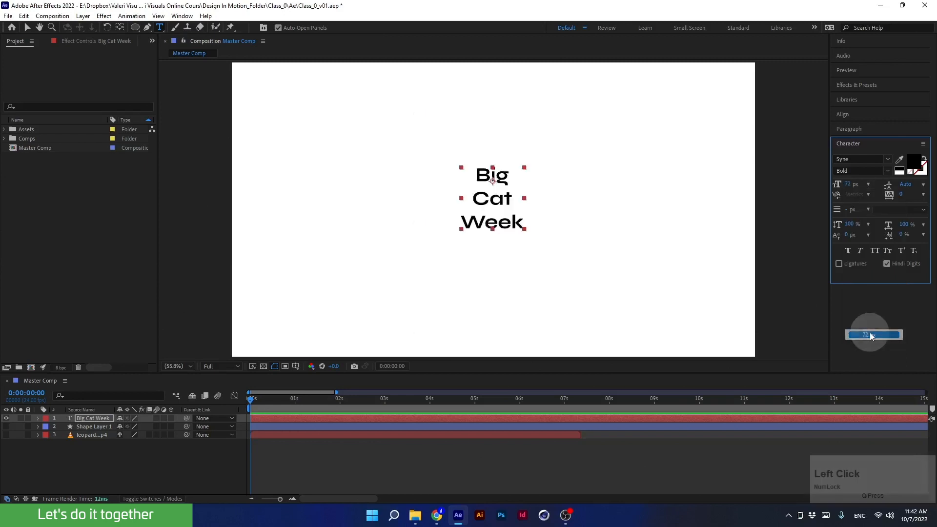
pyautogui.moveTo(845, 184); pyautogui.dragTo(935, 200)
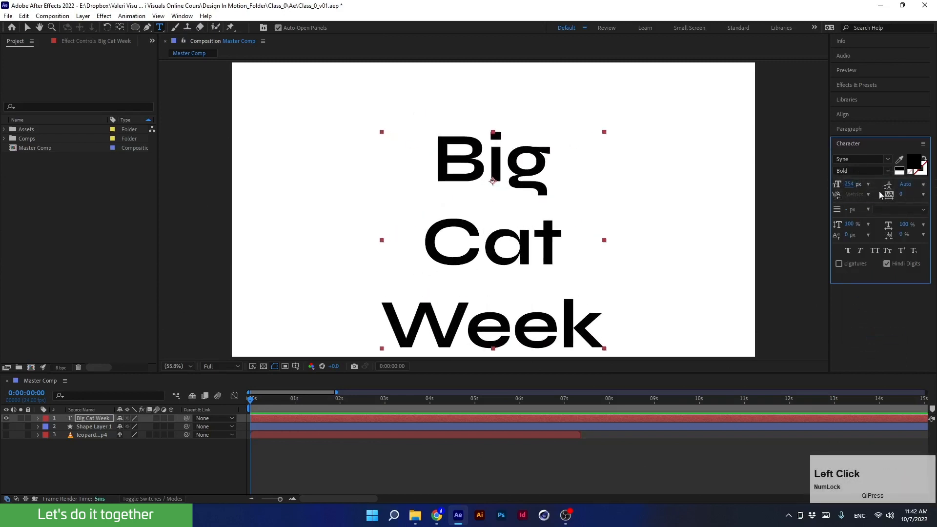
pyautogui.click(851, 185)
pyautogui.write('250')
pyautogui.press('Return')
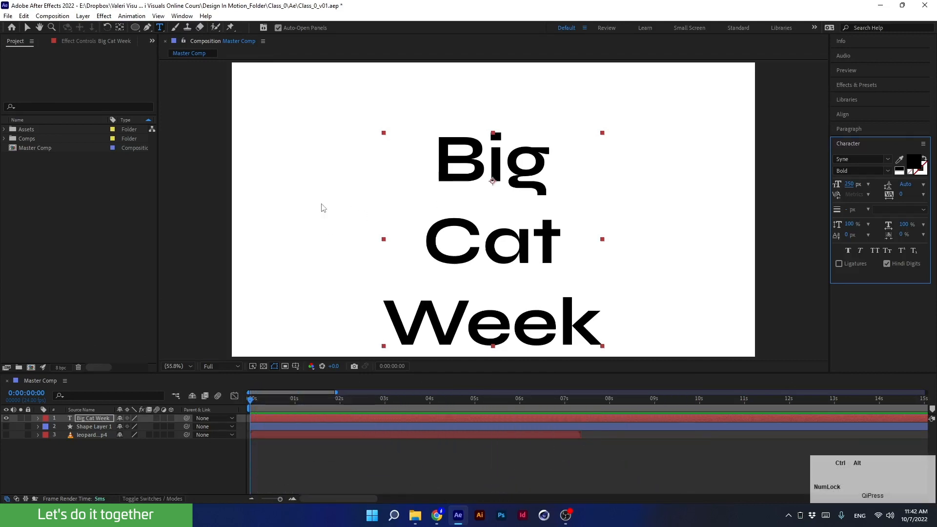
# - Centre the anchor point on the text layer and centre the layer in the composition
pyautogui.hotkey('ctrl', 'alt', 'Home')
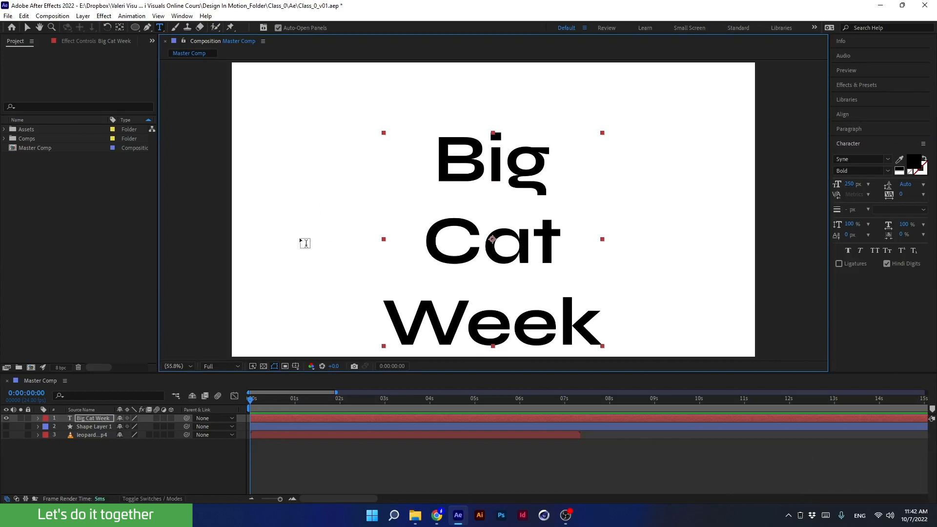
pyautogui.hotkey('ctrl', 'Home')
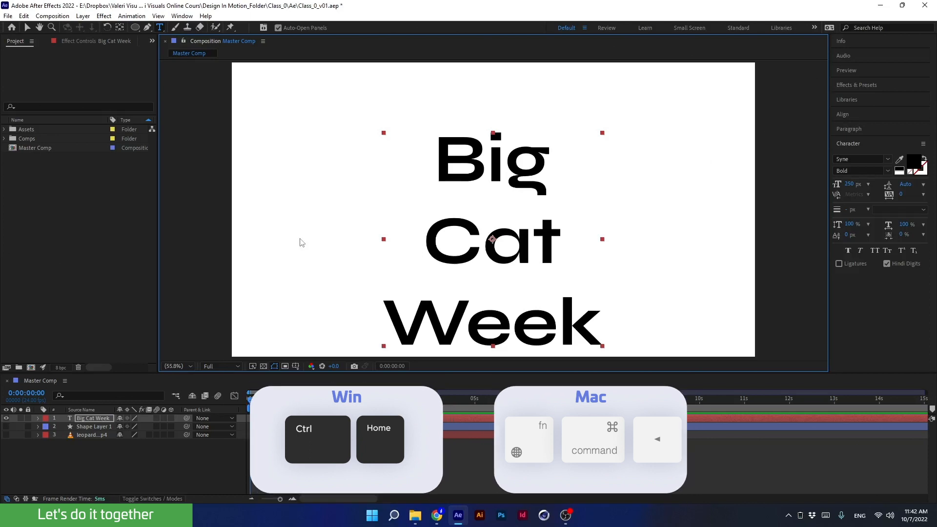
# - Scrub the font size down to 52 px and re-centre the text layer's anchor point and position in the composition
pyautogui.press('ctrl')
pyautogui.hotkey('ctrl', 'Home')
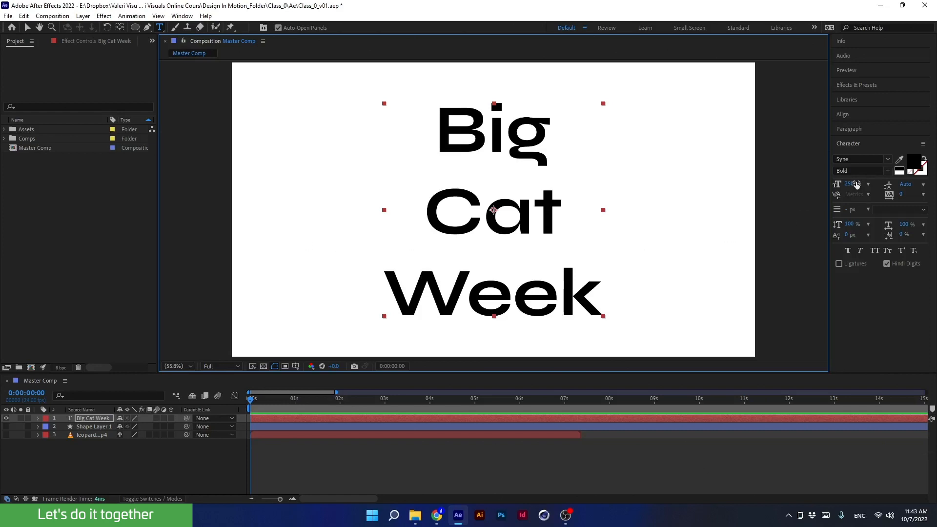
pyautogui.moveTo(850, 184); pyautogui.dragTo(772, 201)
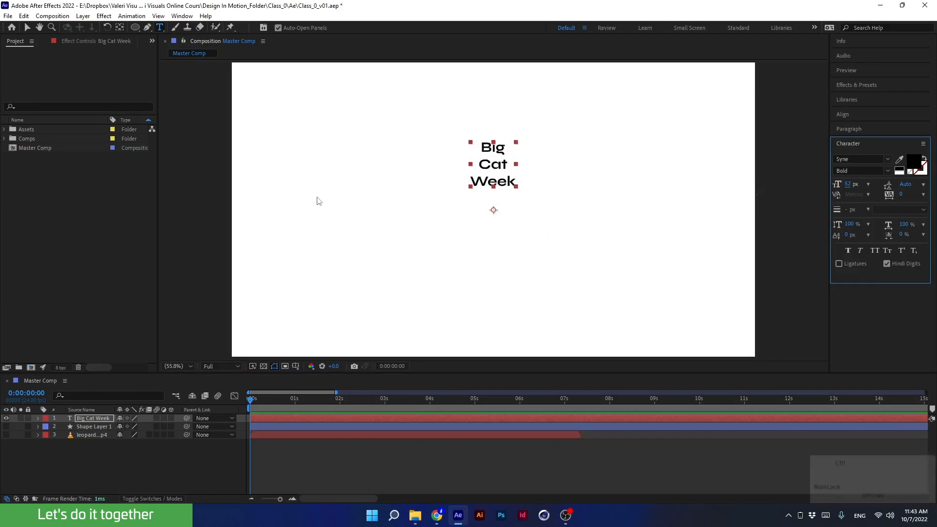
pyautogui.hotkey('ctrl', 'alt', 'Home')
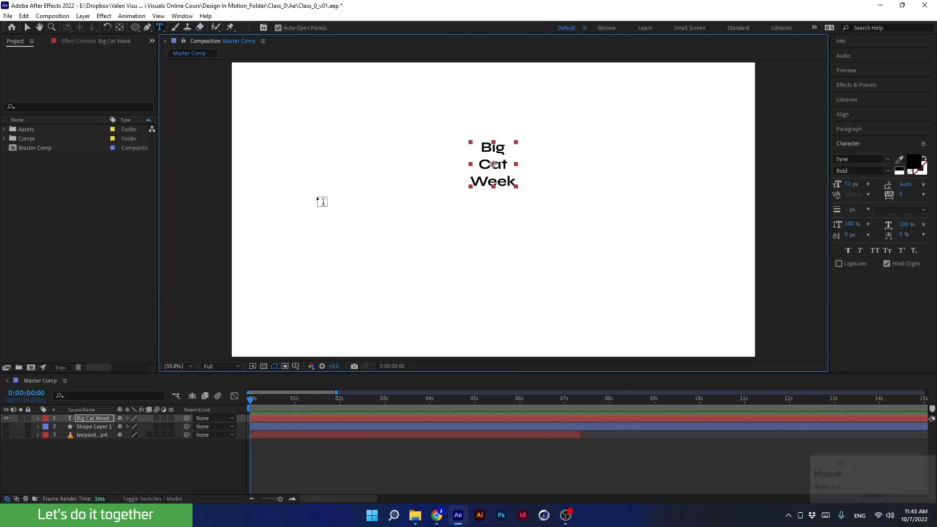
pyautogui.hotkey('ctrl', 'Home')
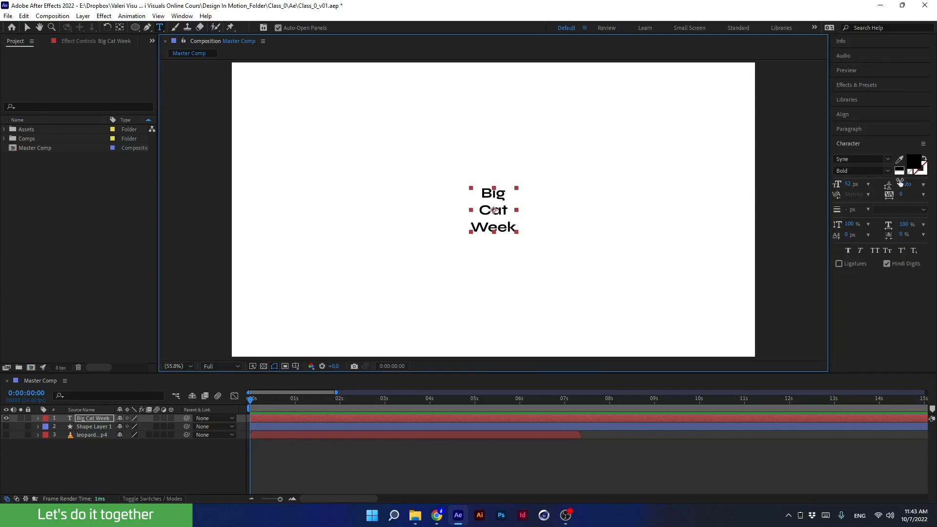
# - Scrub the font size up to 224 px and re-centre the anchor point and the layer
pyautogui.moveTo(851, 184); pyautogui.dragTo(920, 188)
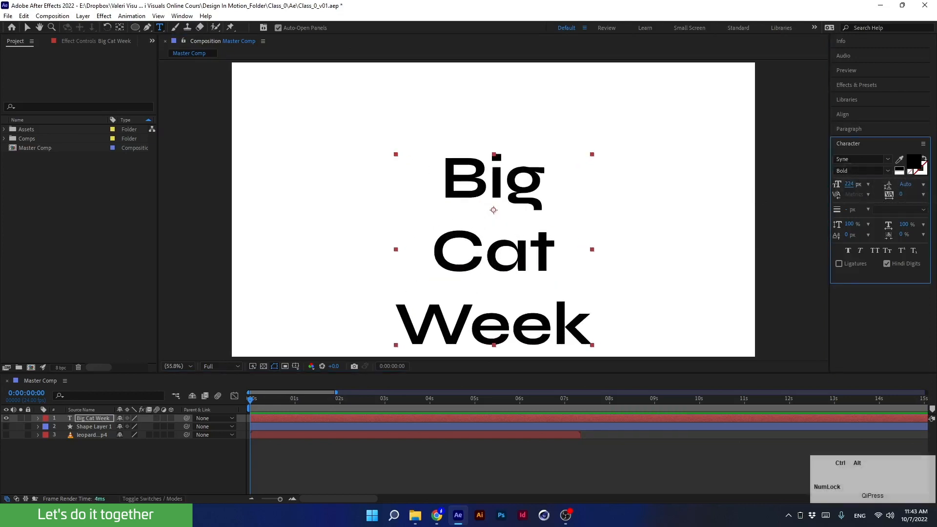
pyautogui.hotkey('ctrl', 'alt', 'Home')
pyautogui.hotkey('ctrl', 'Home')
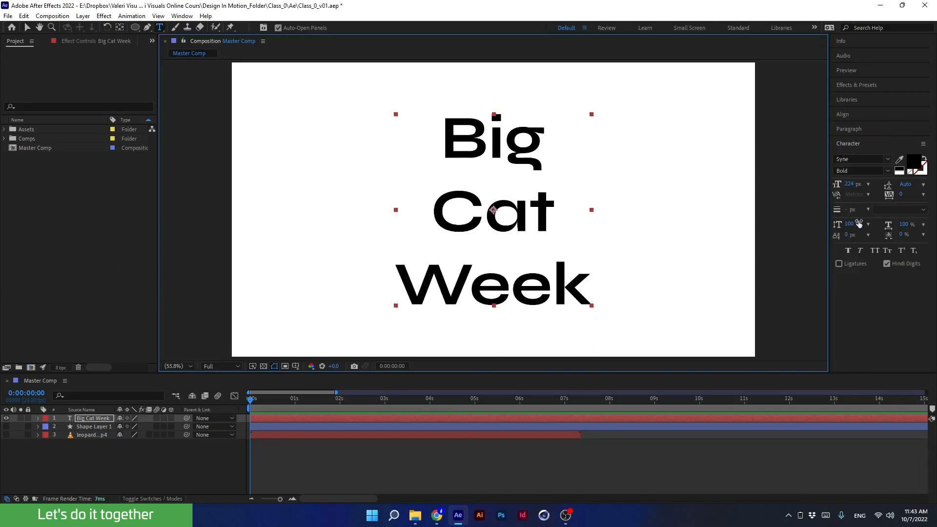
# - Set the font size of the text to 300 px and centre the text layer in the composition
pyautogui.keyDown('ctrl'); pyautogui.click(849, 184); pyautogui.keyUp('ctrl')
pyautogui.write('300')
pyautogui.press('Return')
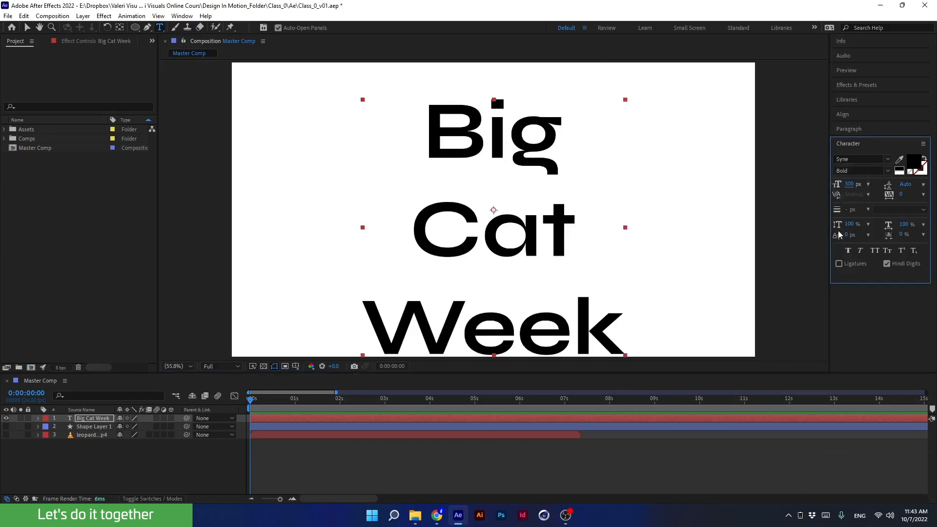
pyautogui.hotkey('ctrl', 'Home')
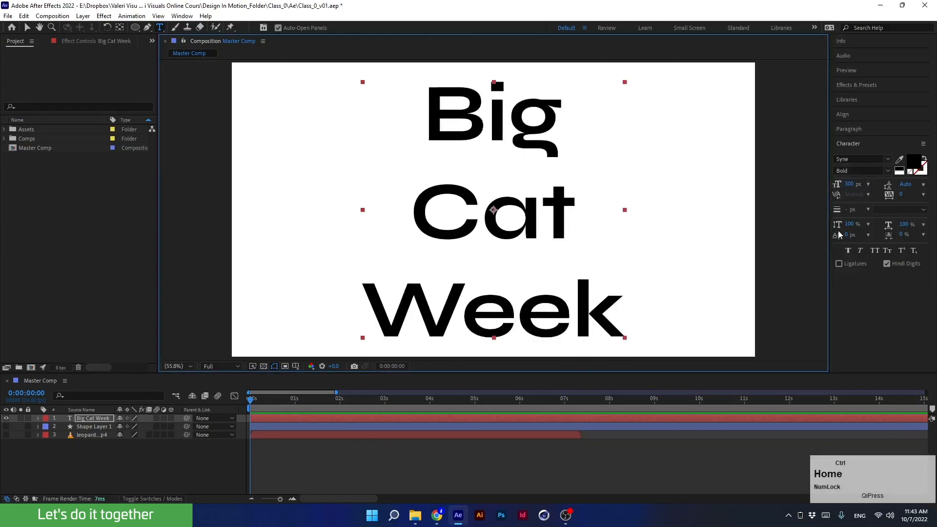
# - Hide the text layer and draw a tall, narrow rectangular mask on it near the composition's horizontal centre
pyautogui.keyDown('ctrl'); pyautogui.click(6, 418); pyautogui.keyUp('ctrl')
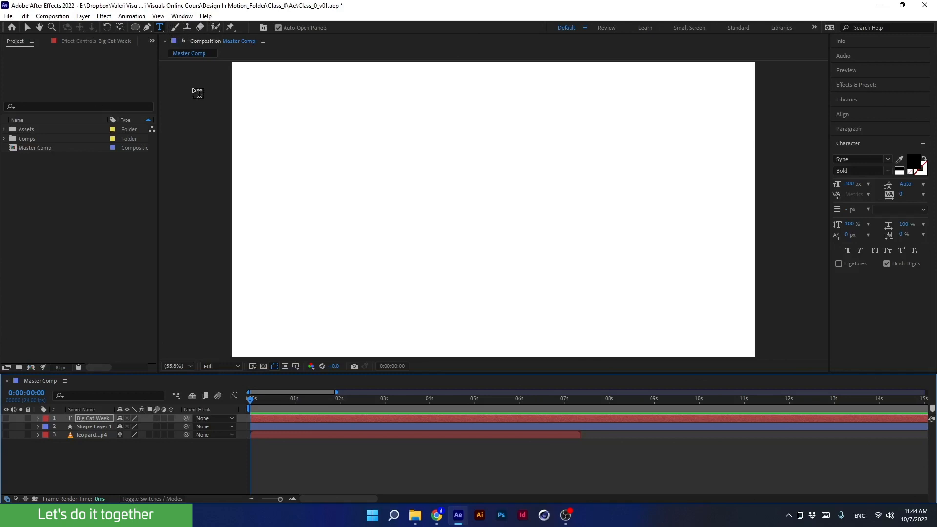
pyautogui.click(231, 28)
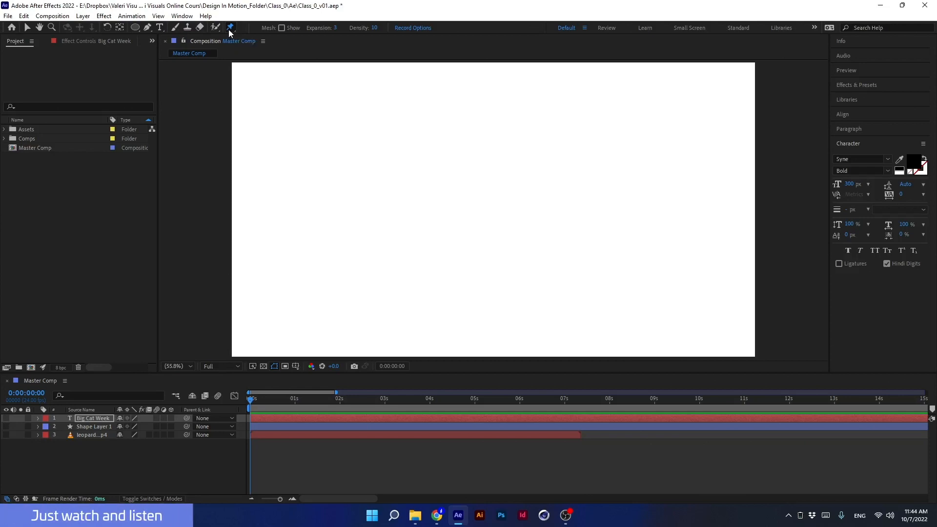
pyautogui.click(136, 27)
pyautogui.click(165, 27)
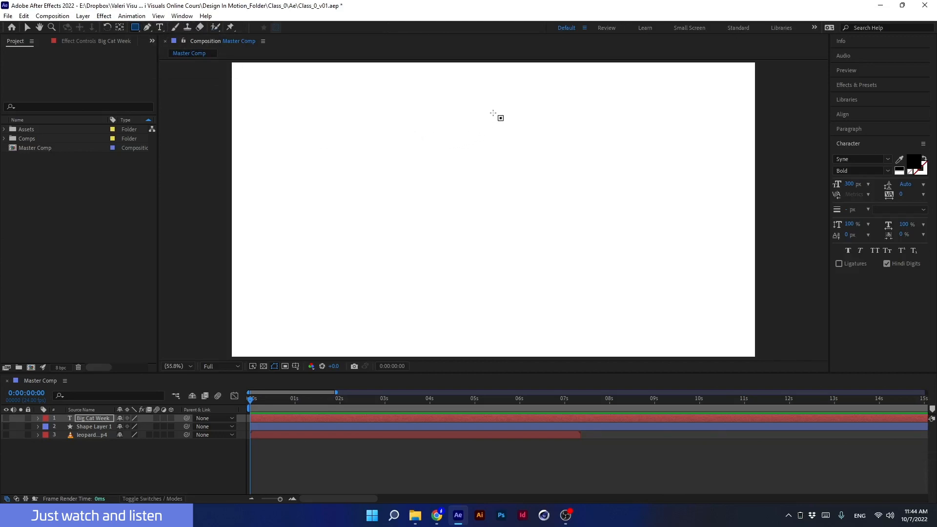
pyautogui.moveTo(471, 84); pyautogui.dragTo(517, 330)
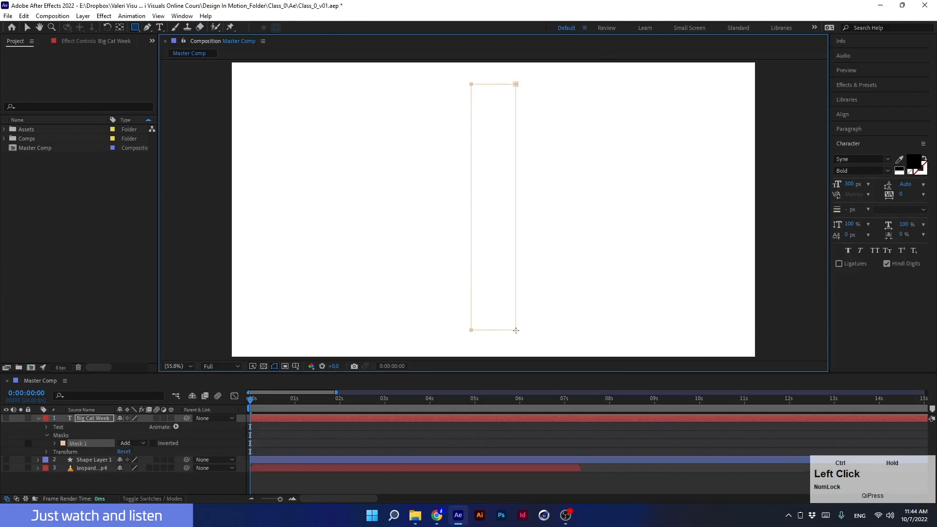
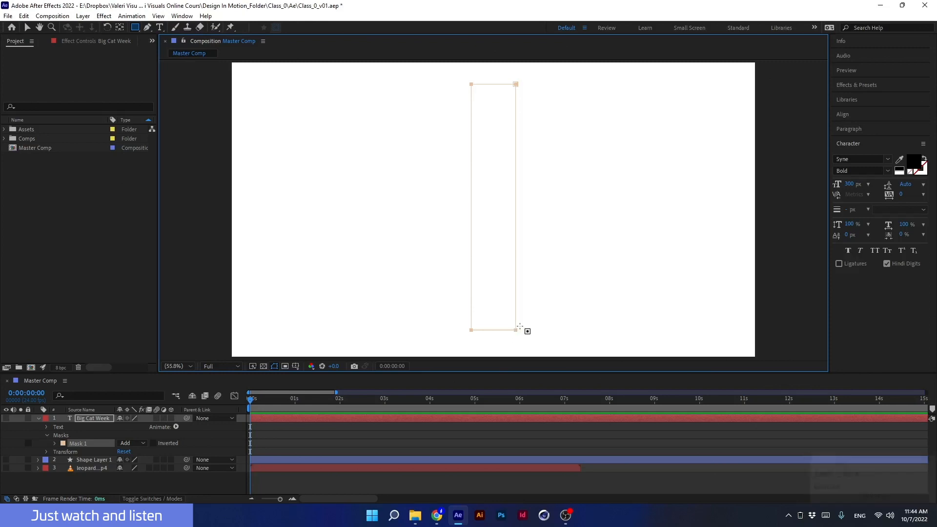
# - Undo the rectangular mask on the text layer and collapse the layer's properties
pyautogui.hotkey('ctrl', 'z')
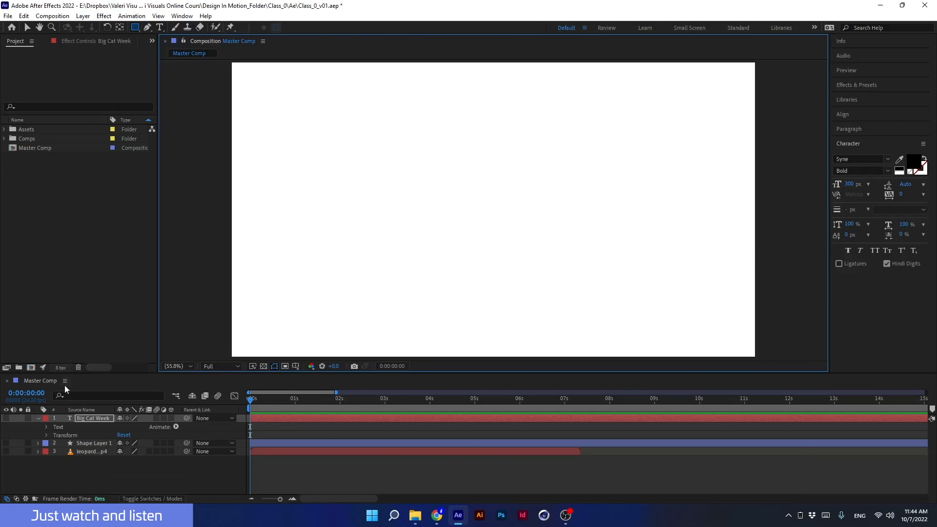
pyautogui.click(38, 419)
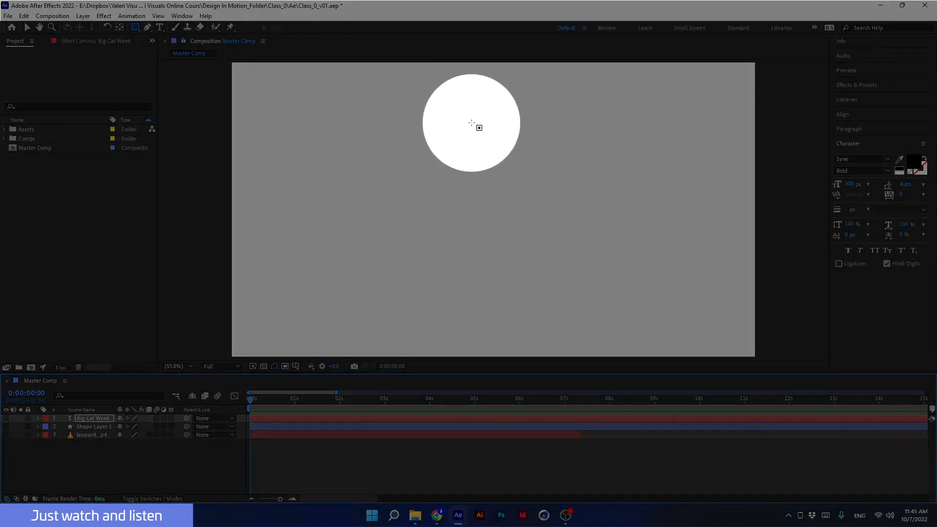
# - Draw a tall, narrow rectangle shape layer near the composition's horizontal centre
pyautogui.press('Num_Lock')
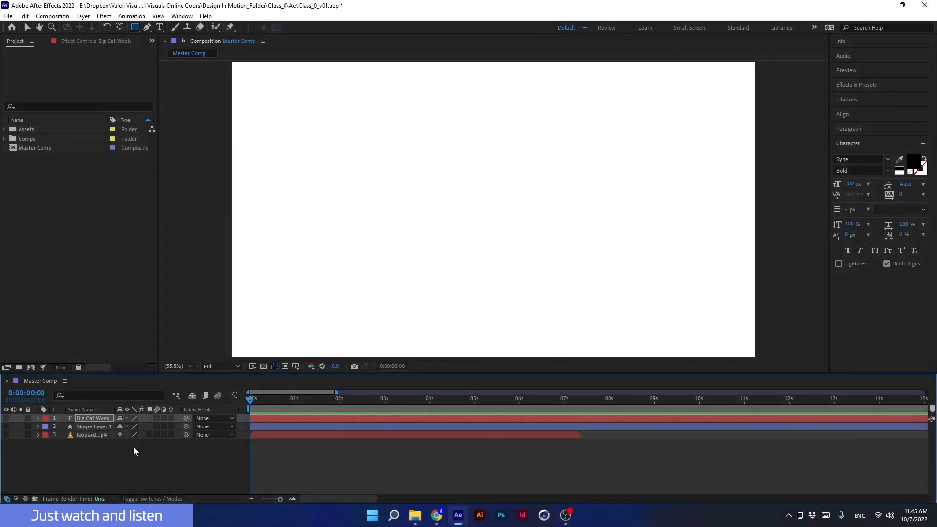
pyautogui.click(123, 460)
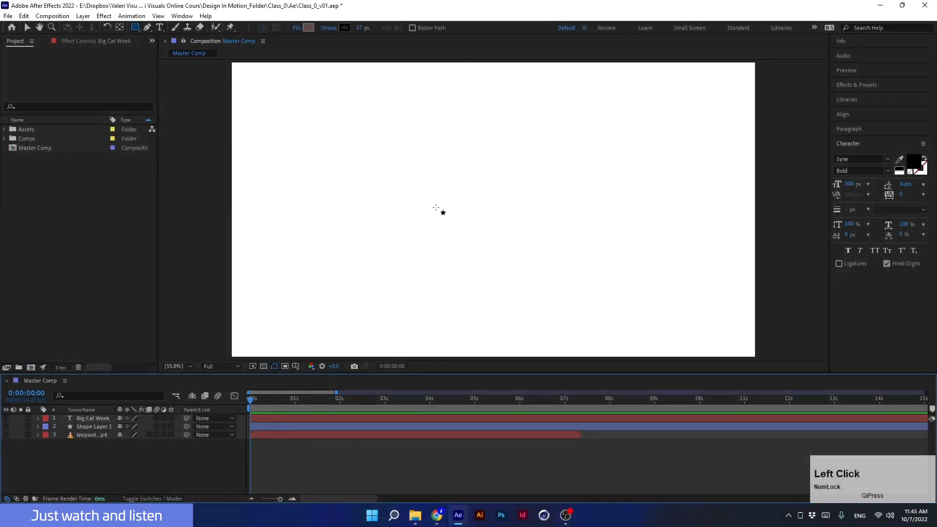
pyautogui.moveTo(457, 82); pyautogui.dragTo(531, 328)
# - Set the rectangle's fill colour to black and its stroke to none
pyautogui.click(309, 28)
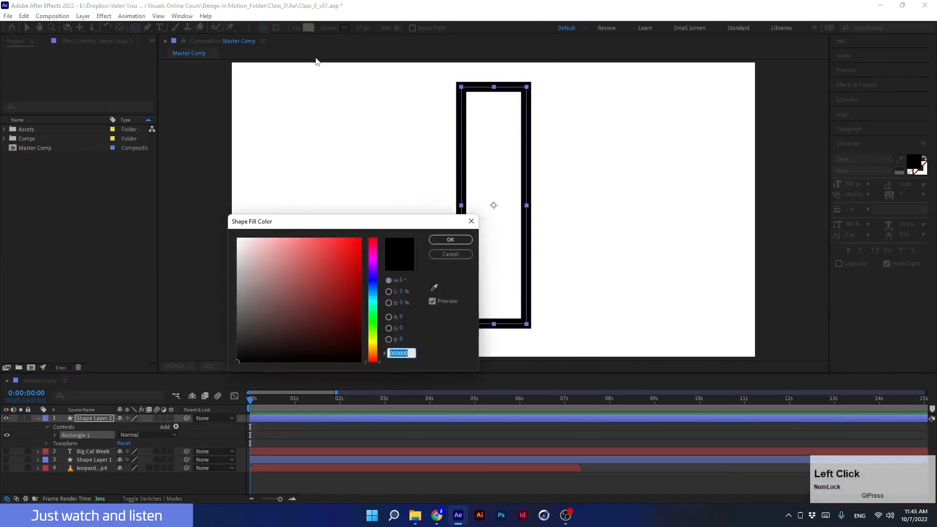
pyautogui.moveTo(272, 308); pyautogui.dragTo(234, 364)
pyautogui.click(450, 239)
pyautogui.click(325, 29)
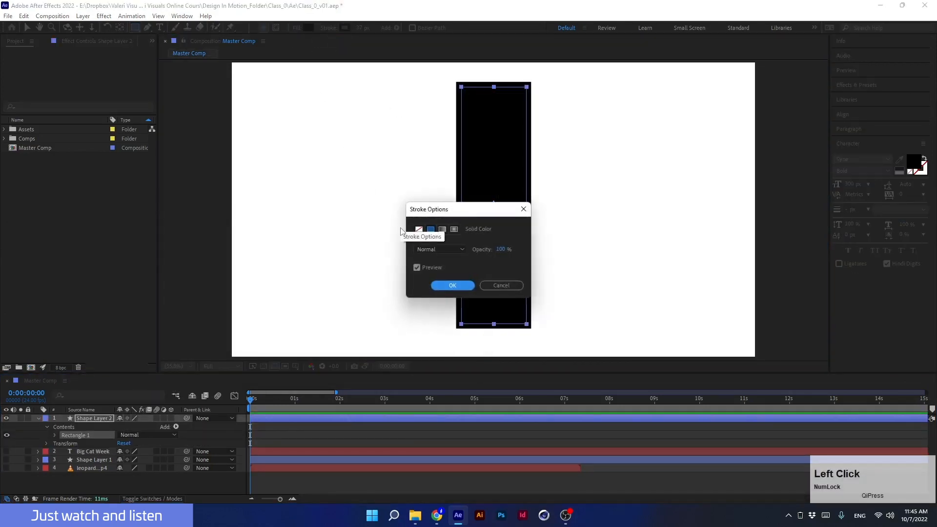
pyautogui.click(419, 229)
pyautogui.click(452, 285)
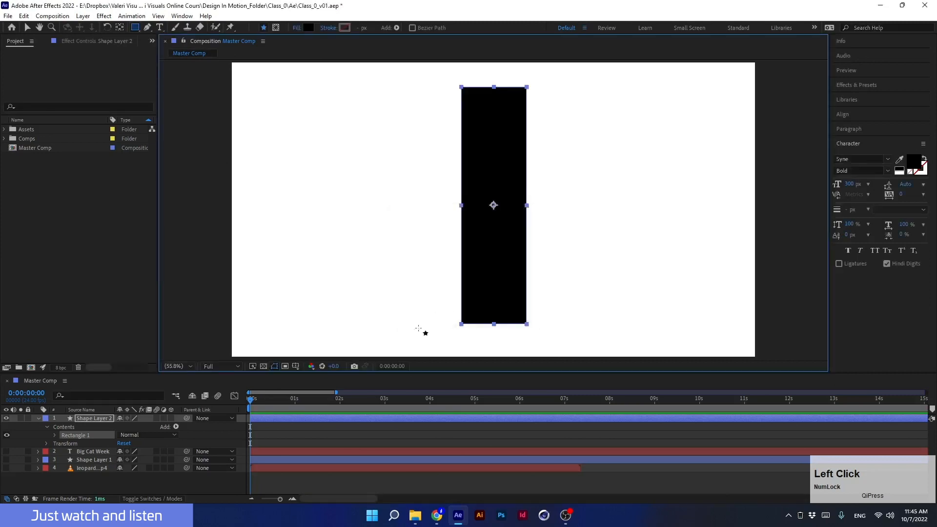
# - Place Puppet Position pins near the top and at the centre of the rectangle
pyautogui.click(37, 419)
pyautogui.click(231, 28)
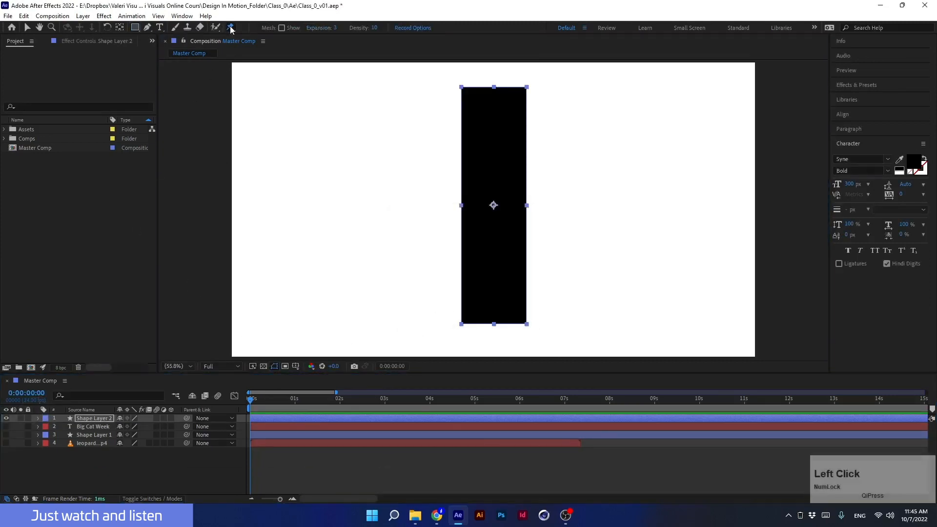
pyautogui.click(495, 97)
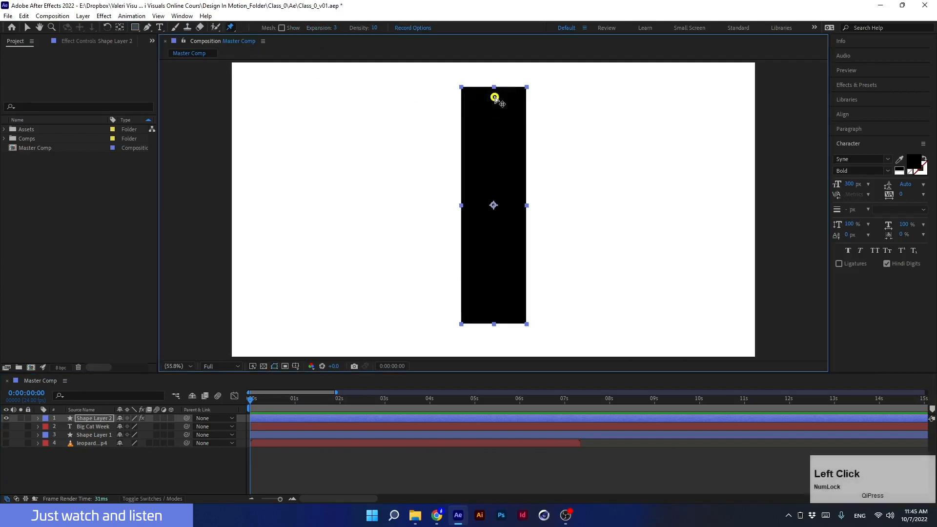
pyautogui.moveTo(496, 99)
pyautogui.mouseDown()
pyautogui.moveTo(538, 95)
pyautogui.moveTo(477, 92)
pyautogui.moveTo(535, 101)
pyautogui.moveTo(494, 103)
pyautogui.mouseUp()
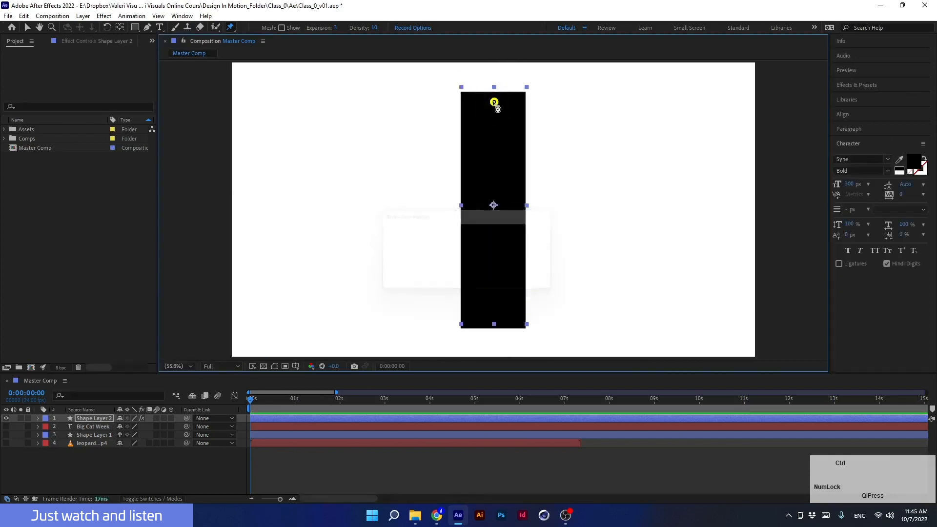
pyautogui.hotkey('ctrl', 'z')
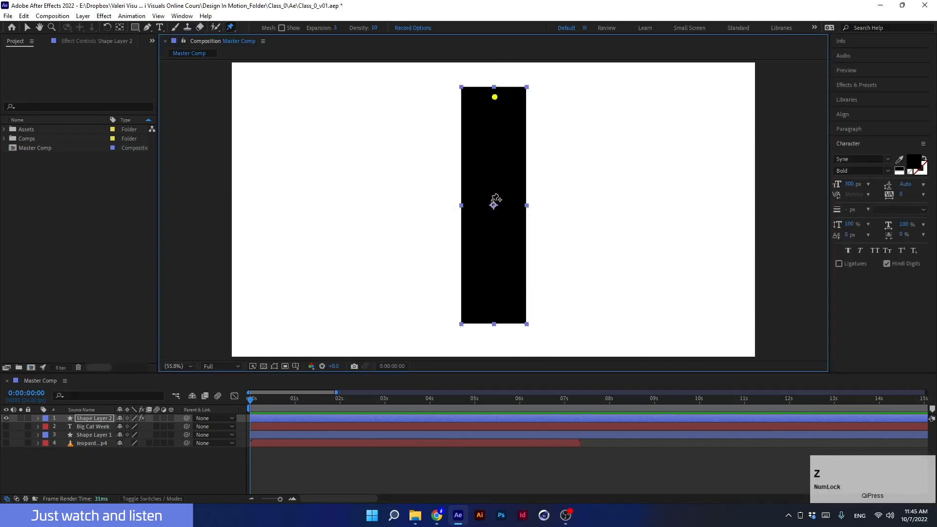
pyautogui.click(494, 204)
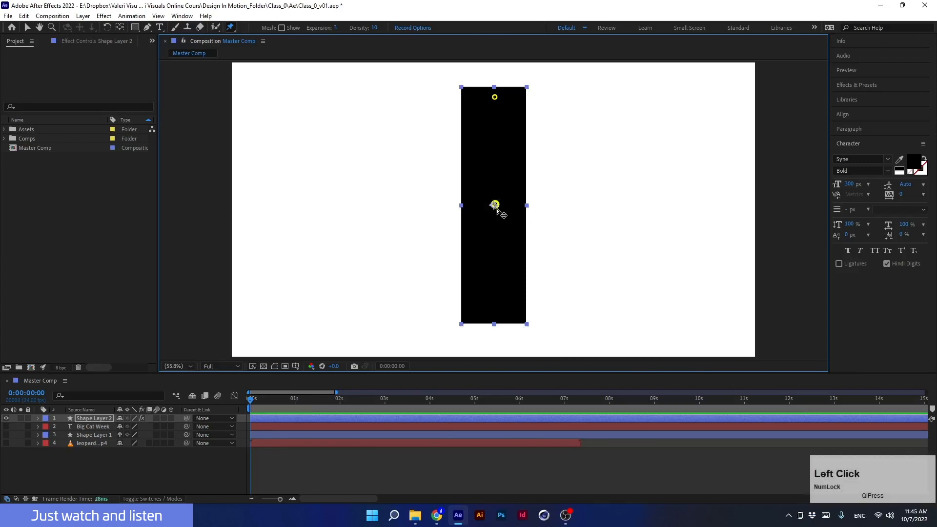
pyautogui.click(495, 97)
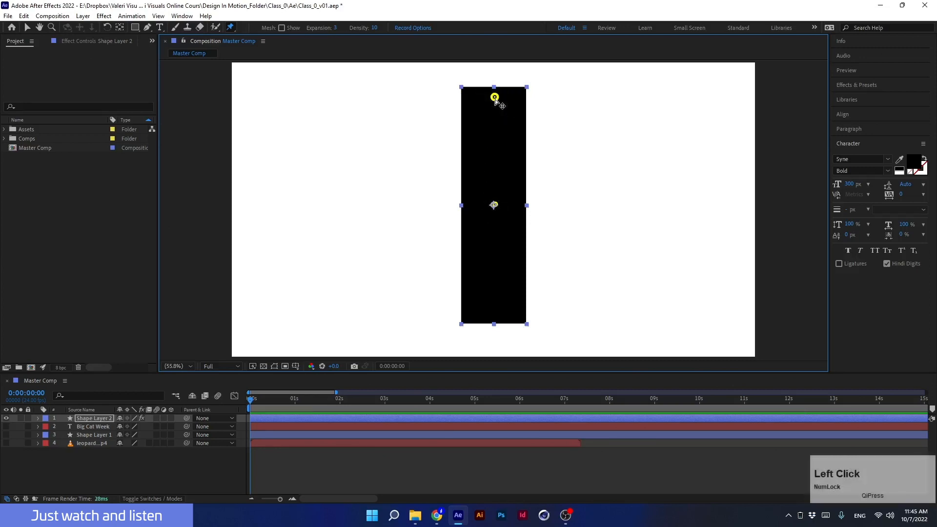
pyautogui.moveTo(495, 97); pyautogui.dragTo(492, 119)
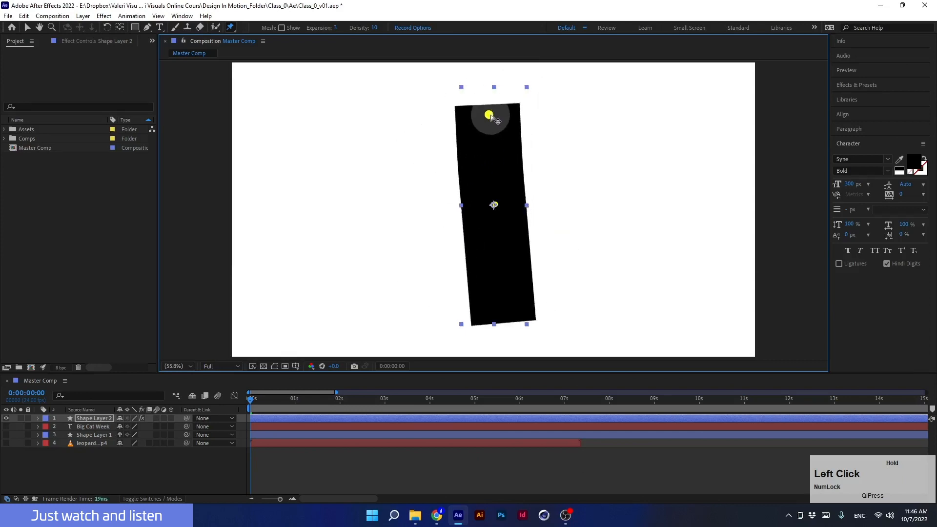
pyautogui.hotkey('ctrl', 'z')
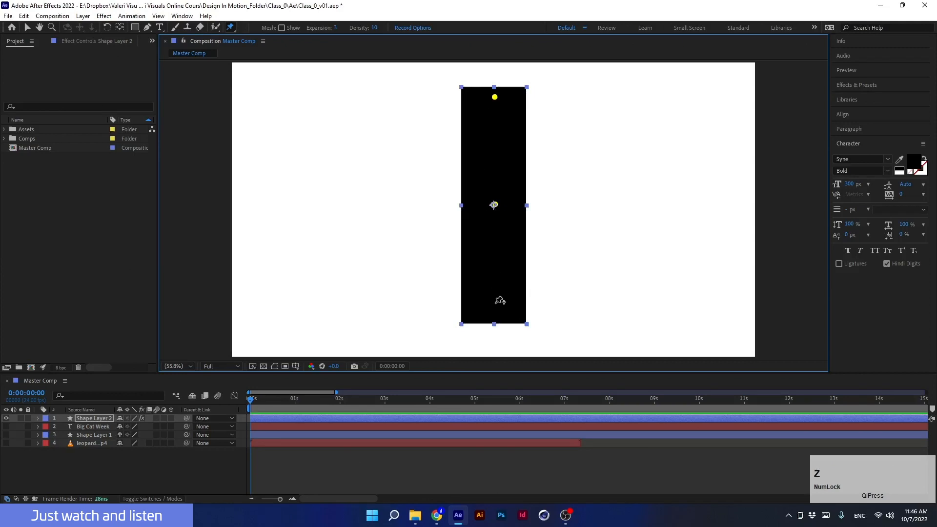
# - Add a Puppet Position pin near the bottom of the rectangle
pyautogui.click(496, 311)
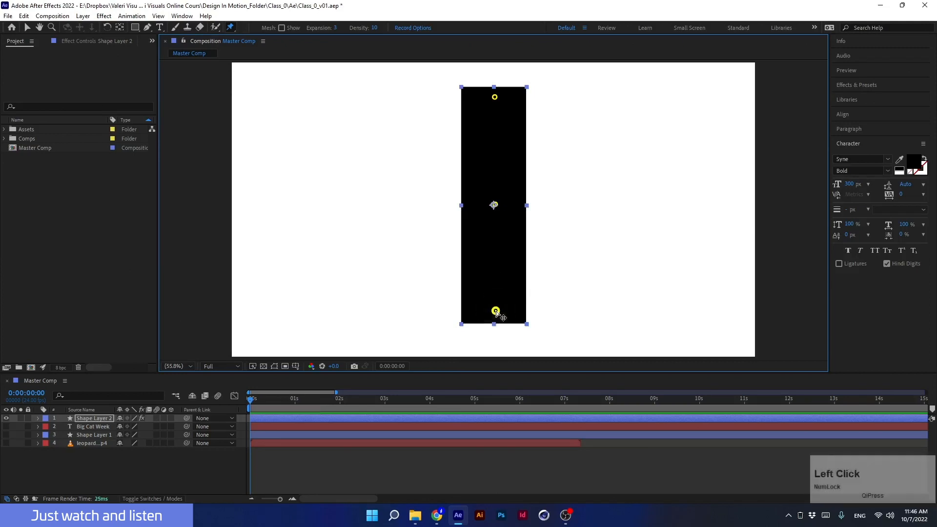
pyautogui.click(494, 97)
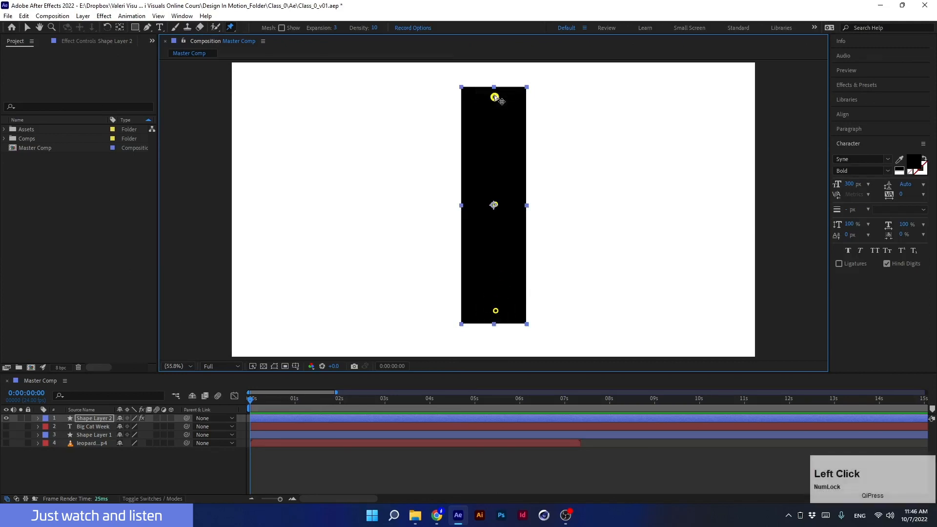
pyautogui.moveTo(497, 99)
pyautogui.mouseDown()
pyautogui.moveTo(584, 115)
pyautogui.moveTo(558, 101)
pyautogui.moveTo(413, 128)
pyautogui.moveTo(583, 129)
pyautogui.moveTo(431, 128)
pyautogui.moveTo(549, 139)
pyautogui.moveTo(437, 107)
pyautogui.moveTo(539, 105)
pyautogui.moveTo(450, 104)
pyautogui.moveTo(505, 100)
pyautogui.moveTo(537, 107)
pyautogui.moveTo(423, 128)
pyautogui.moveTo(530, 110)
pyautogui.moveTo(479, 102)
pyautogui.moveTo(549, 131)
pyautogui.moveTo(446, 114)
pyautogui.moveTo(455, 104)
pyautogui.moveTo(509, 109)
pyautogui.moveTo(498, 99)
pyautogui.mouseUp()
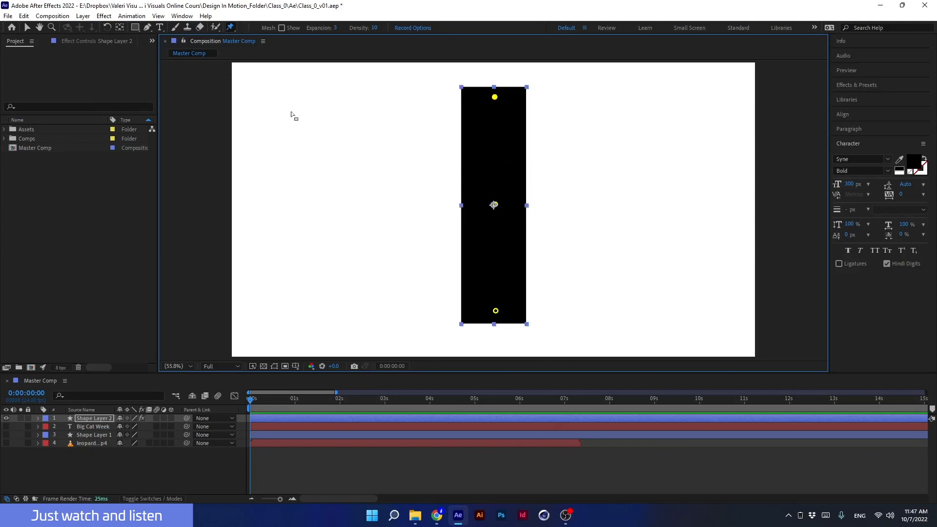
# - Examine the Puppet effect's mesh and pin properties on the shape layer in the timeline and effect controls
pyautogui.click(80, 42)
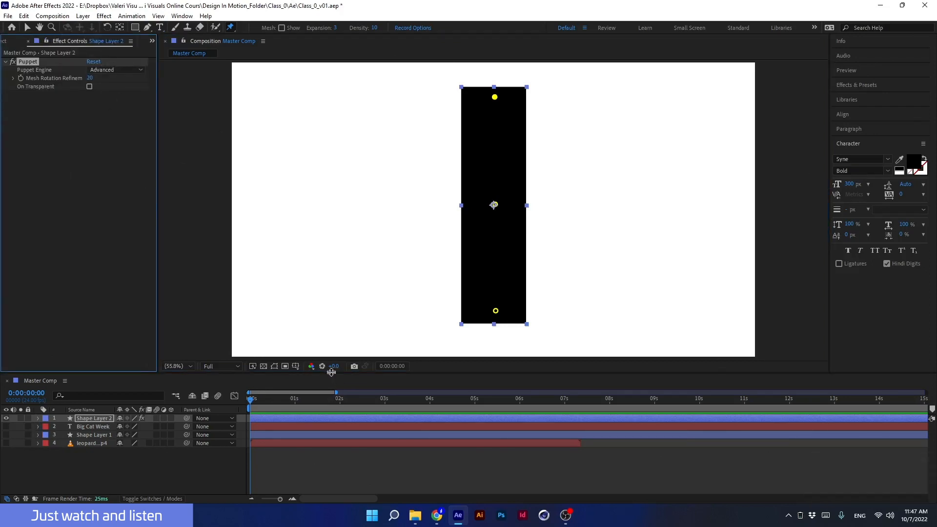
pyautogui.moveTo(331, 372); pyautogui.dragTo(331, 329)
pyautogui.click(38, 375)
pyautogui.click(47, 391)
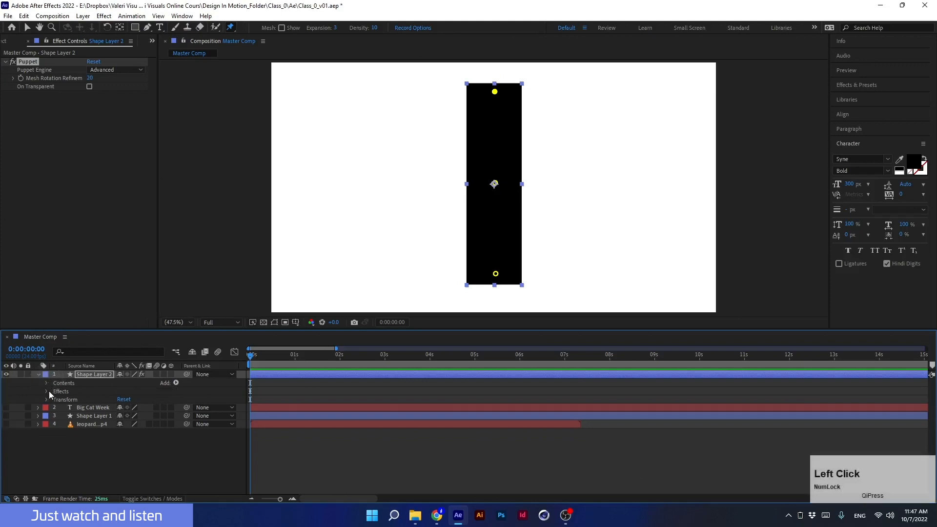
pyautogui.click(46, 392)
pyautogui.click(55, 400)
pyautogui.click(63, 433)
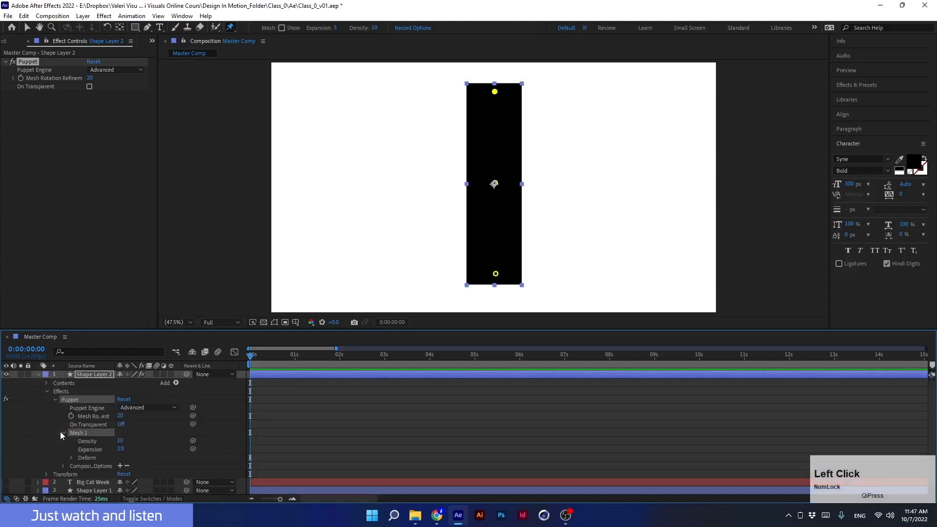
pyautogui.scroll(-1, 60, 432)
pyautogui.click(71, 449)
pyautogui.scroll(-3, 69, 439)
pyautogui.click(281, 356)
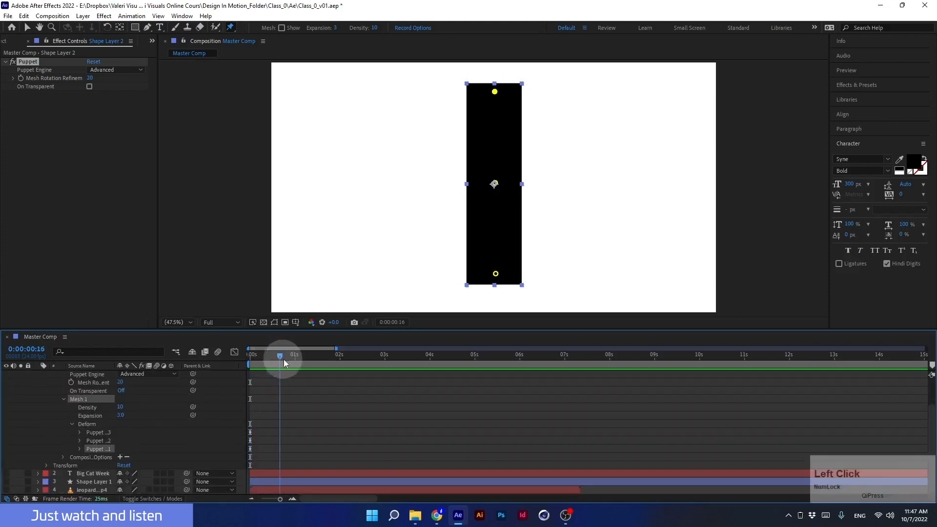
pyautogui.moveTo(285, 363); pyautogui.dragTo(251, 360)
pyautogui.scroll(2, 77, 440)
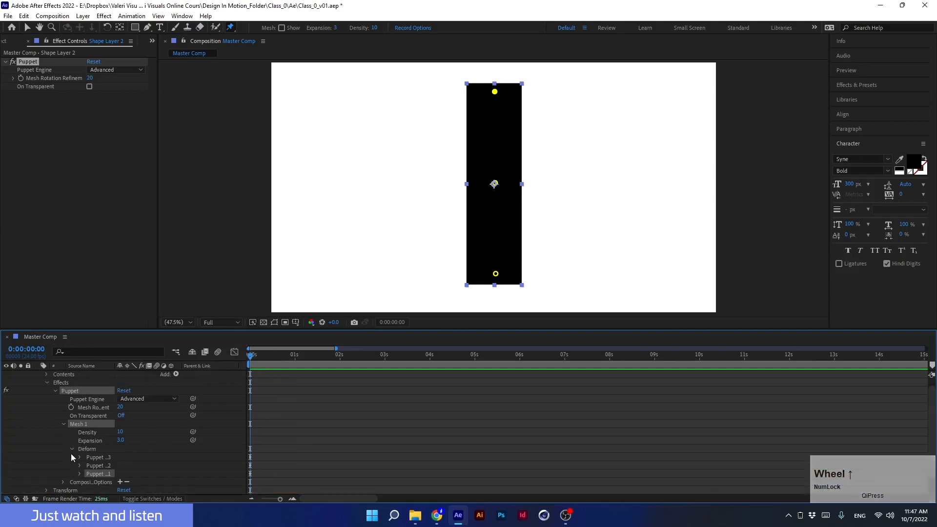
pyautogui.click(72, 450)
pyautogui.click(63, 425)
pyautogui.click(54, 400)
pyautogui.click(45, 393)
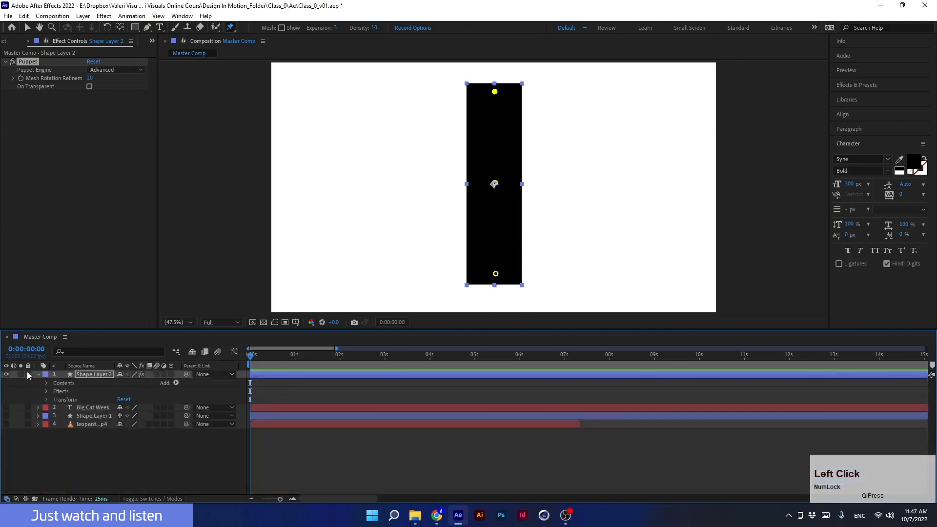
pyautogui.click(39, 374)
# - Delete the puppet-pinned rectangle shape layer and return to the Project panel with the Selection tool
pyautogui.moveTo(271, 331); pyautogui.dragTo(276, 395)
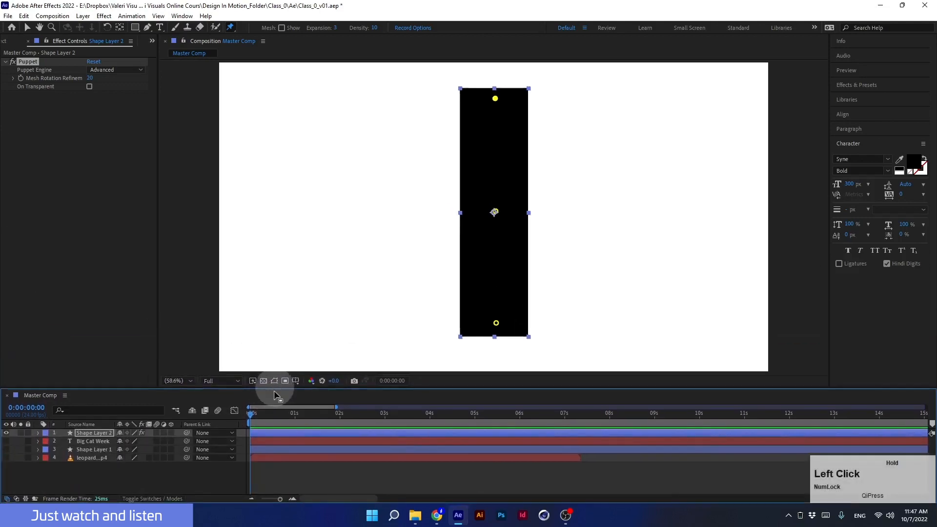
pyautogui.click(95, 434)
pyautogui.press('Delete')
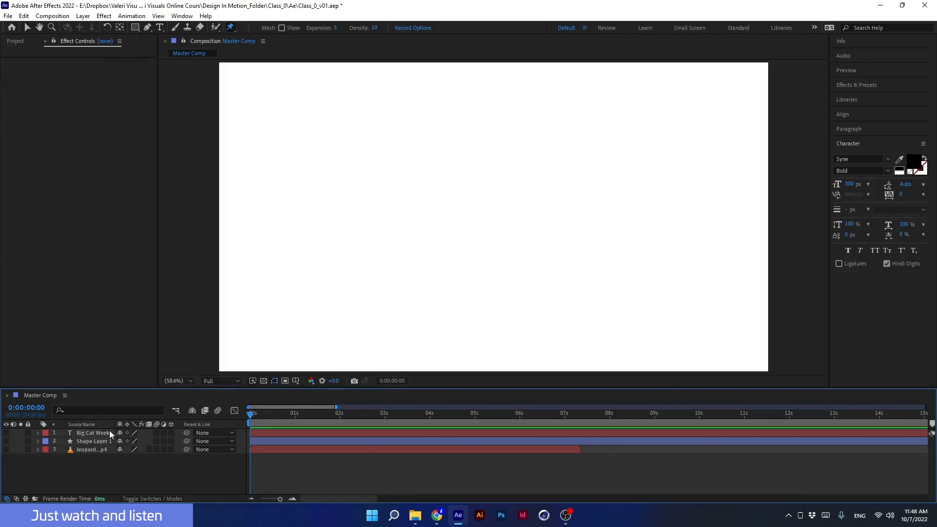
pyautogui.click(14, 43)
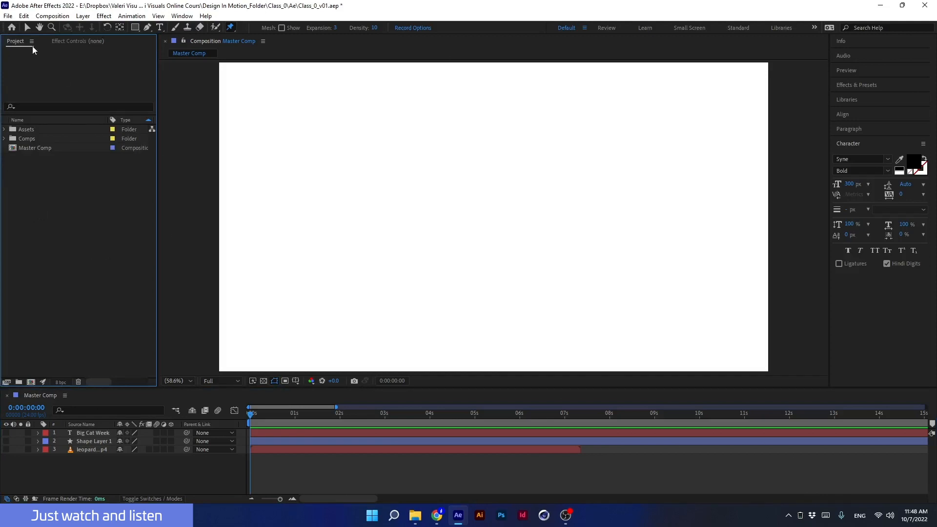
pyautogui.click(28, 30)
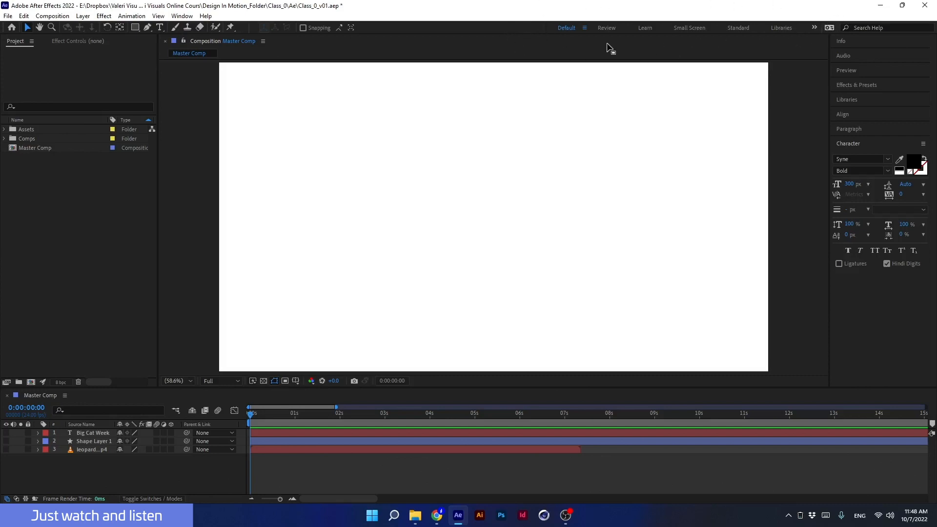
# - Browse the Review, Learn, Libraries, Standard and Small Screen workspaces, then return to the Default workspace
pyautogui.click(607, 28)
pyautogui.click(646, 28)
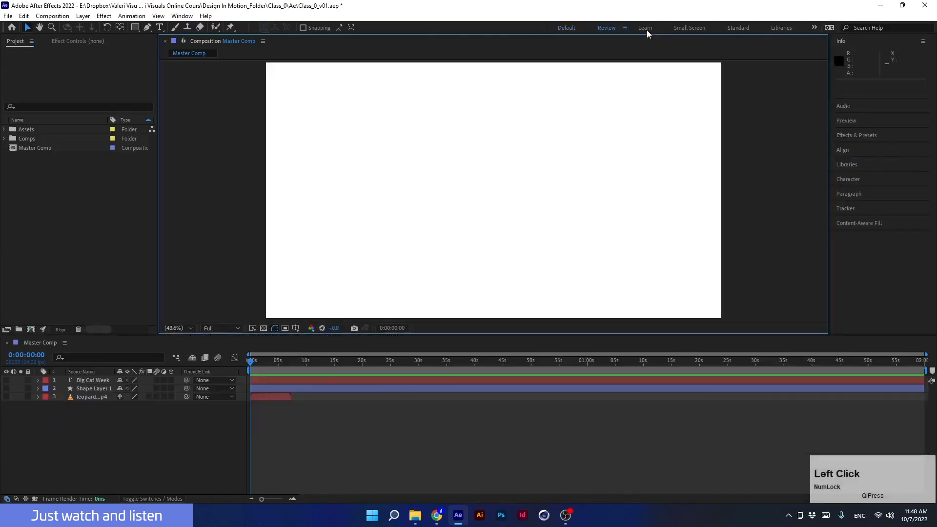
pyautogui.click(814, 27)
pyautogui.click(828, 81)
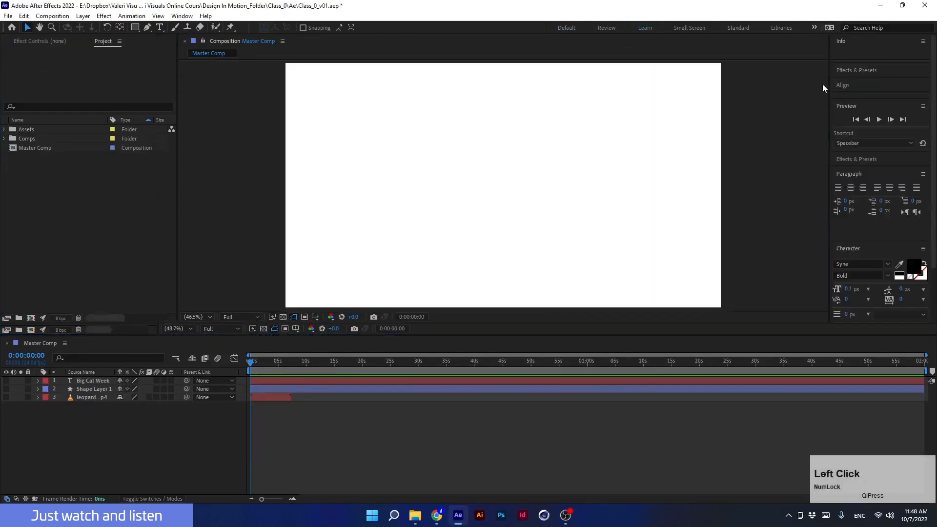
pyautogui.click(784, 28)
pyautogui.click(732, 28)
pyautogui.click(683, 29)
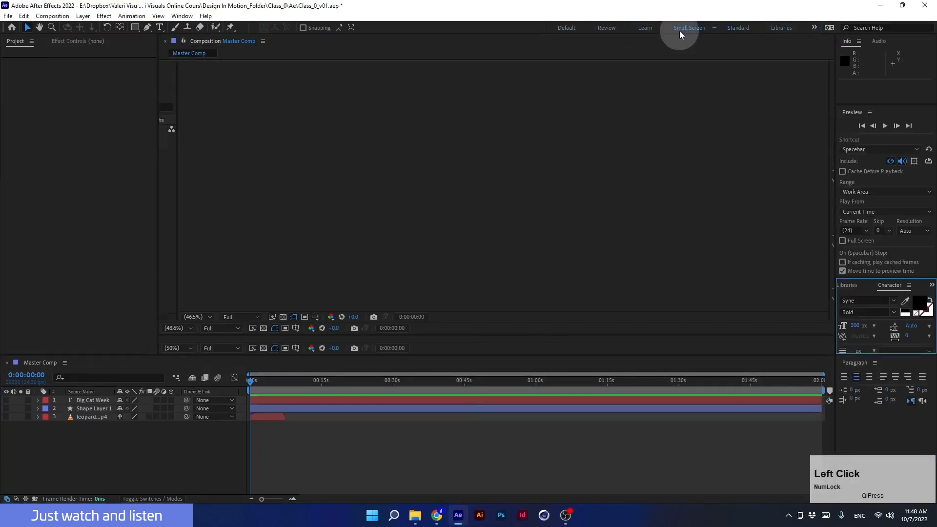
pyautogui.click(569, 28)
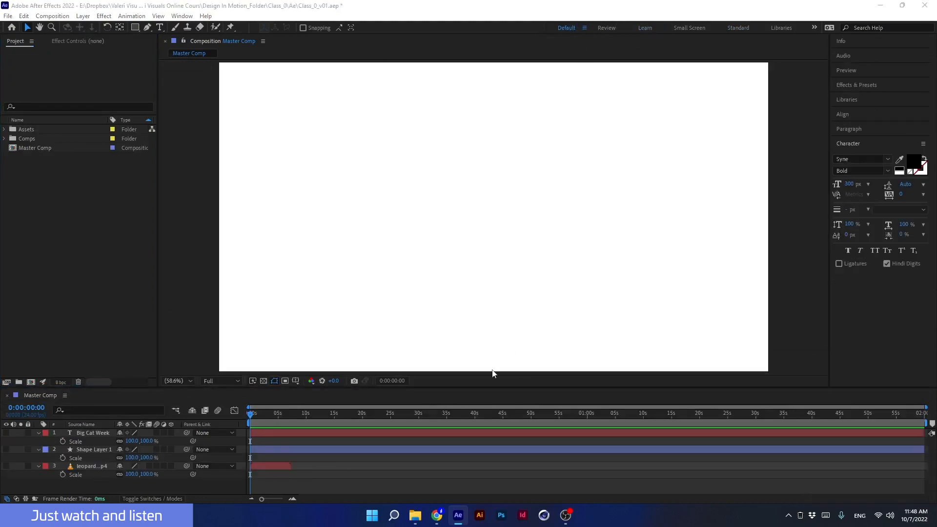
# - Enlarge the timeline panel and collapse the Scale properties of all three layers
pyautogui.moveTo(444, 387); pyautogui.dragTo(450, 330)
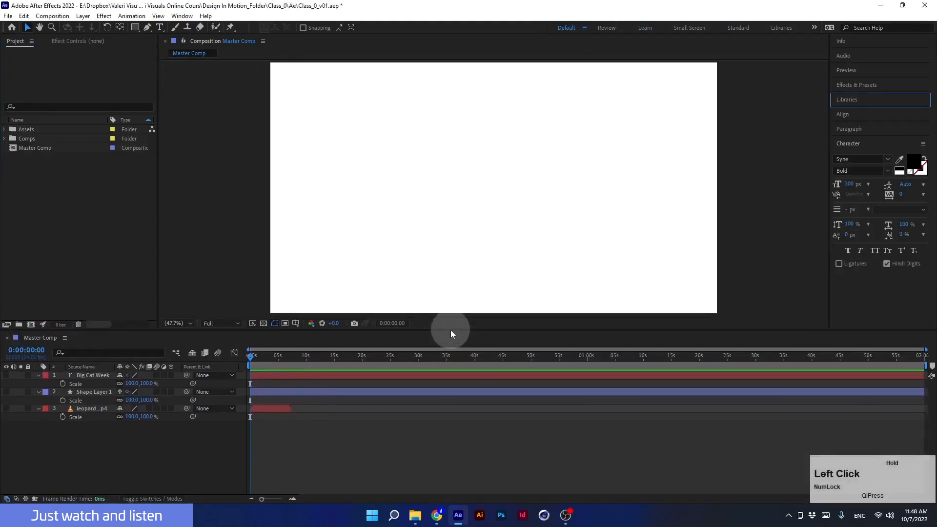
pyautogui.click(37, 376)
pyautogui.click(37, 384)
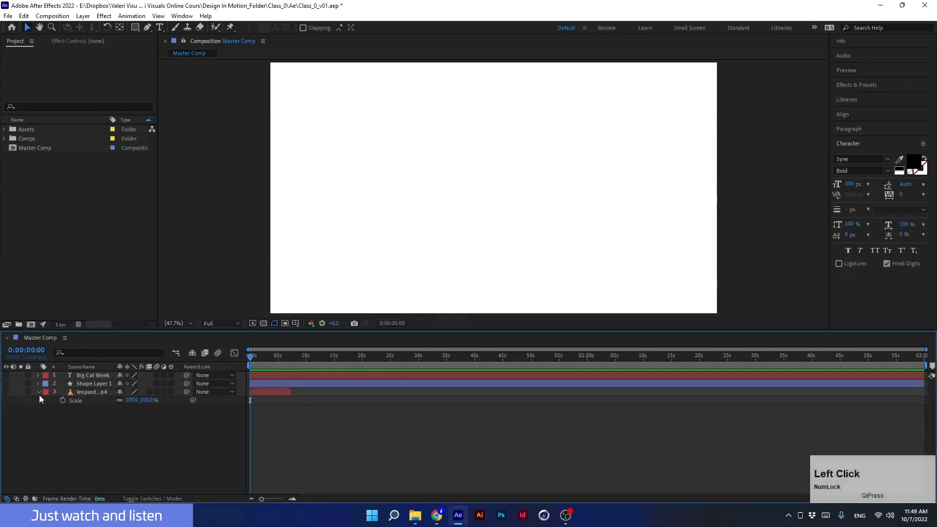
pyautogui.click(38, 392)
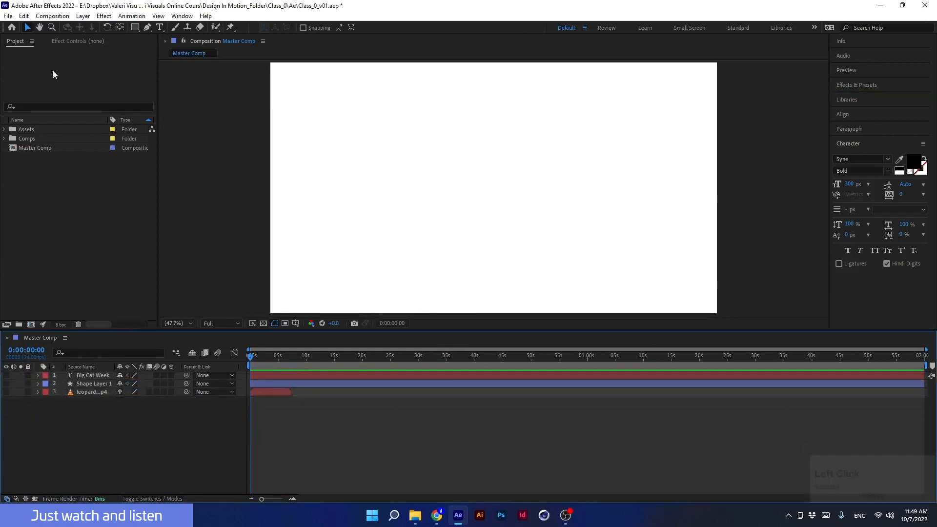